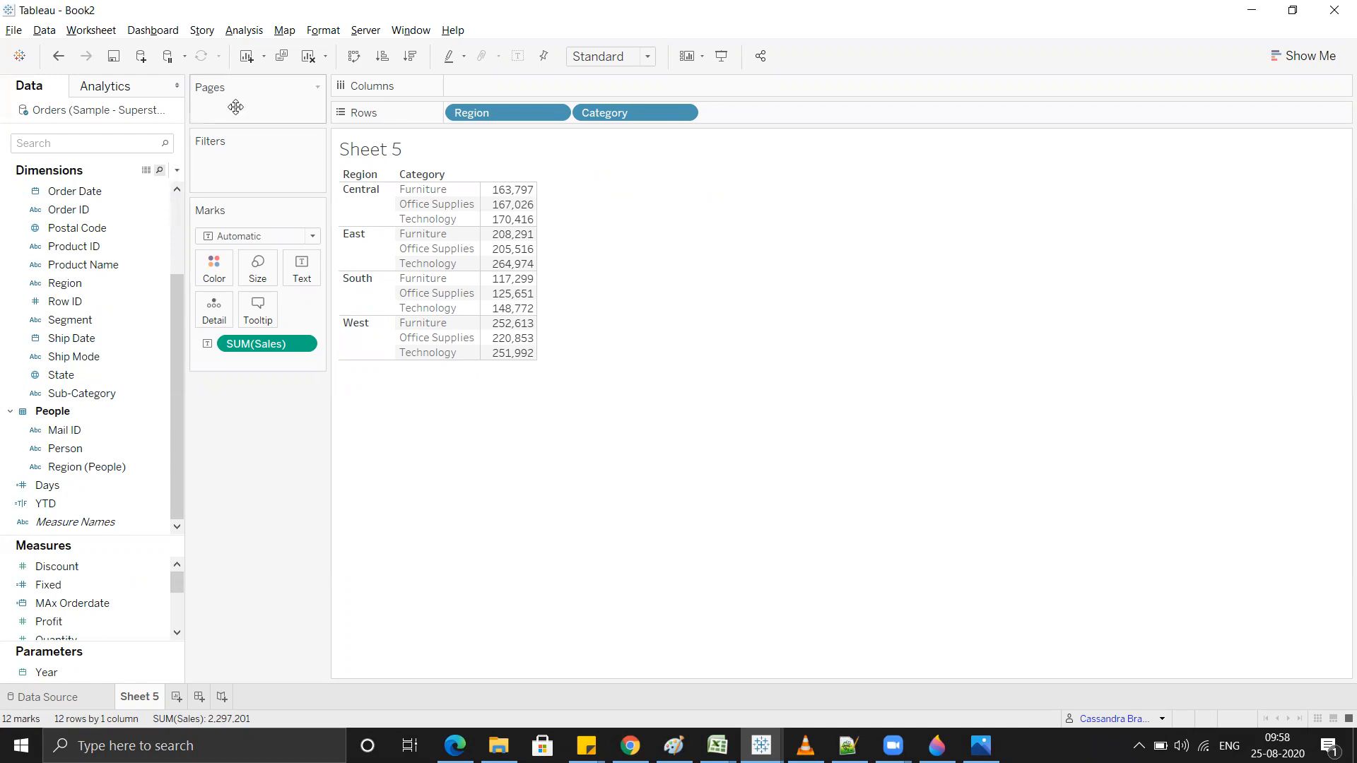
Step: Start a new calculated field and filter its function list to the User category
left_click(244, 32)
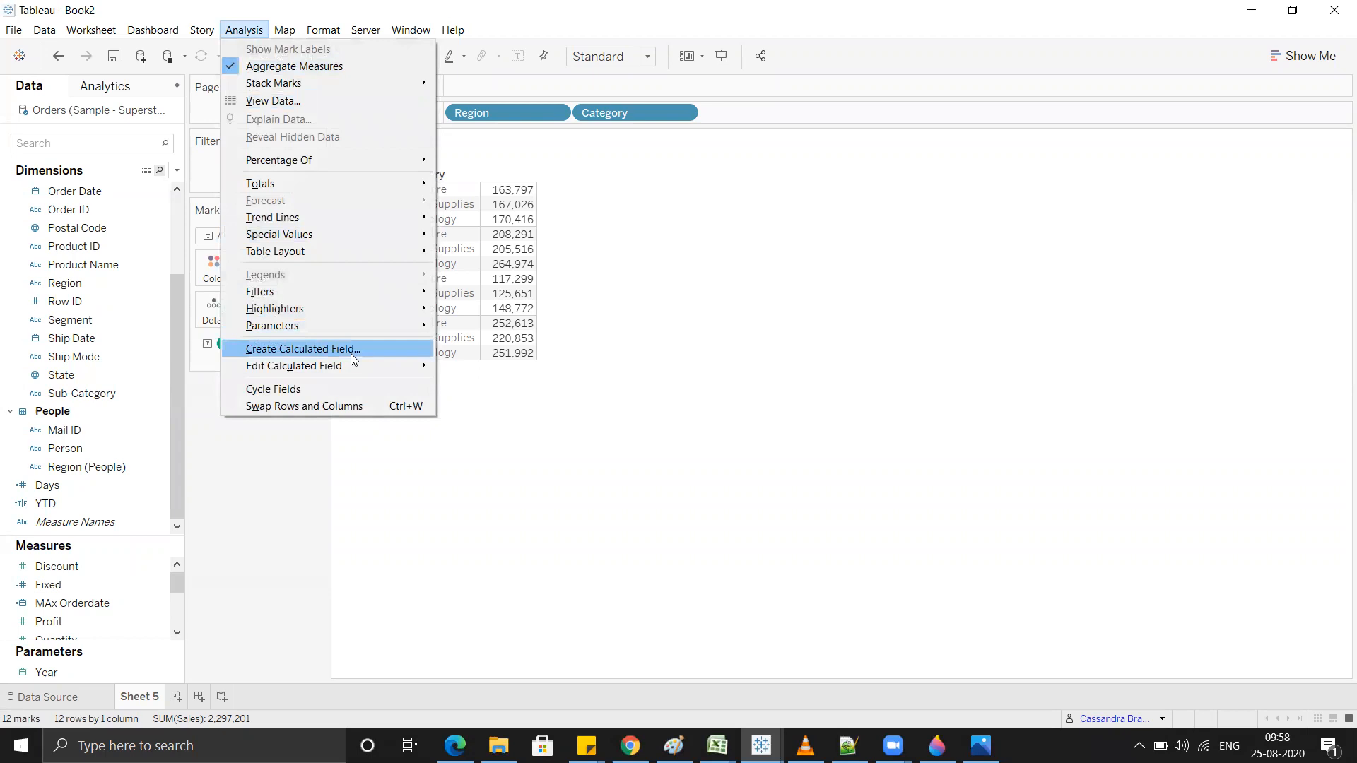
left_click(177, 170)
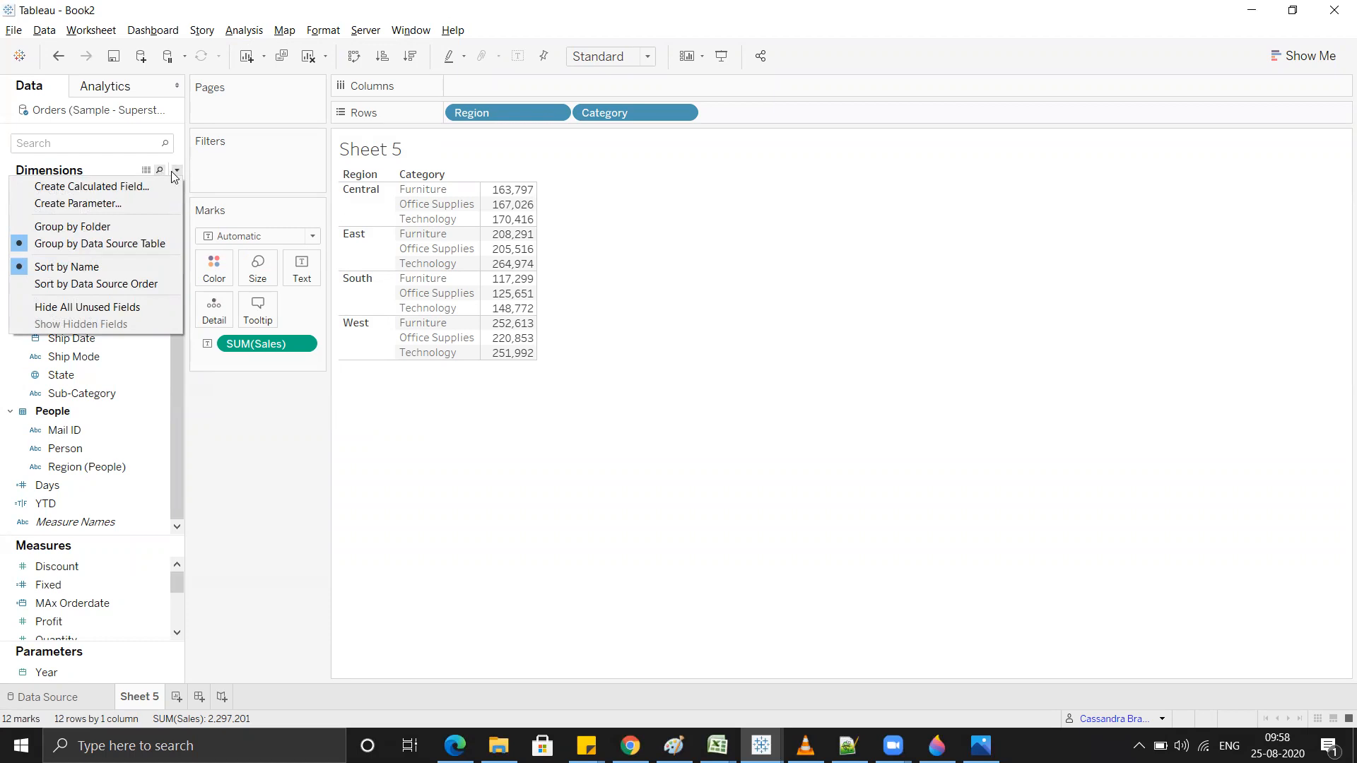
left_click(141, 186)
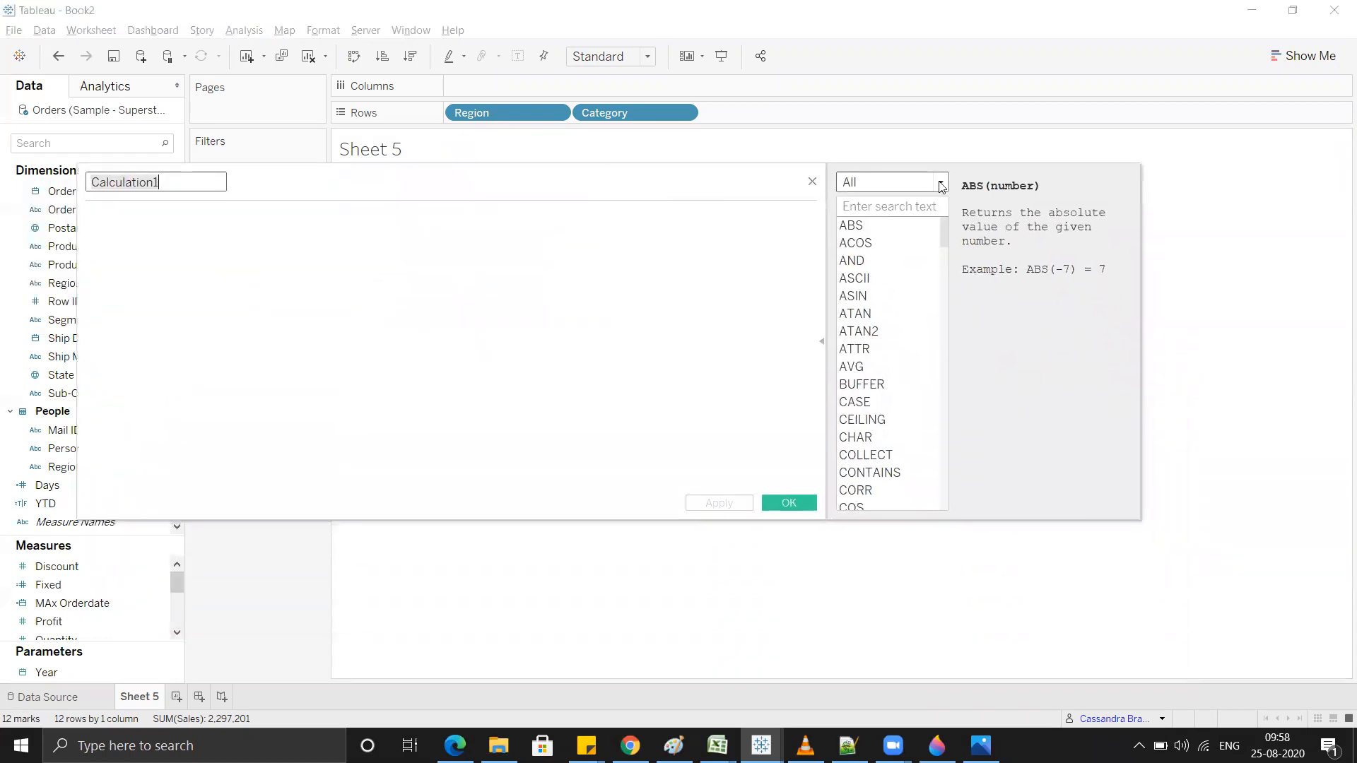
left_click(941, 185)
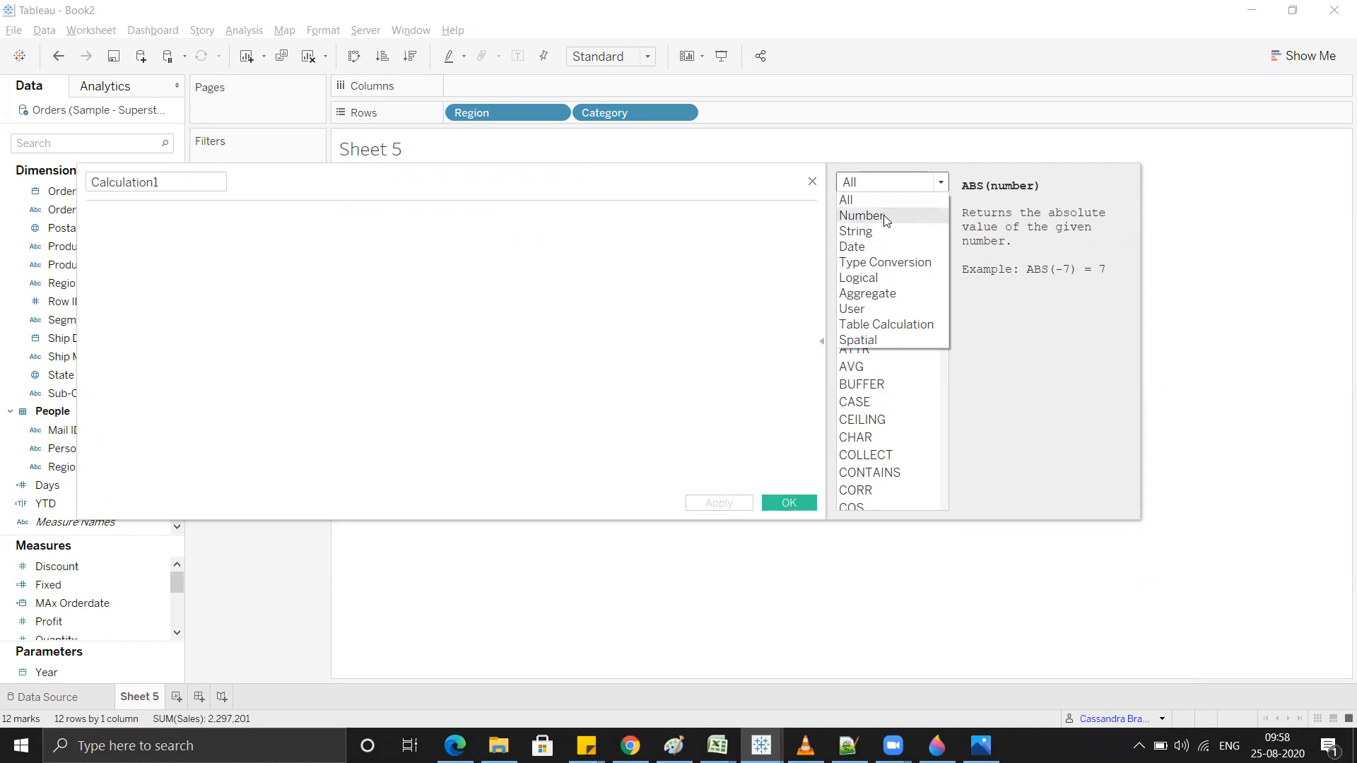
left_click(891, 310)
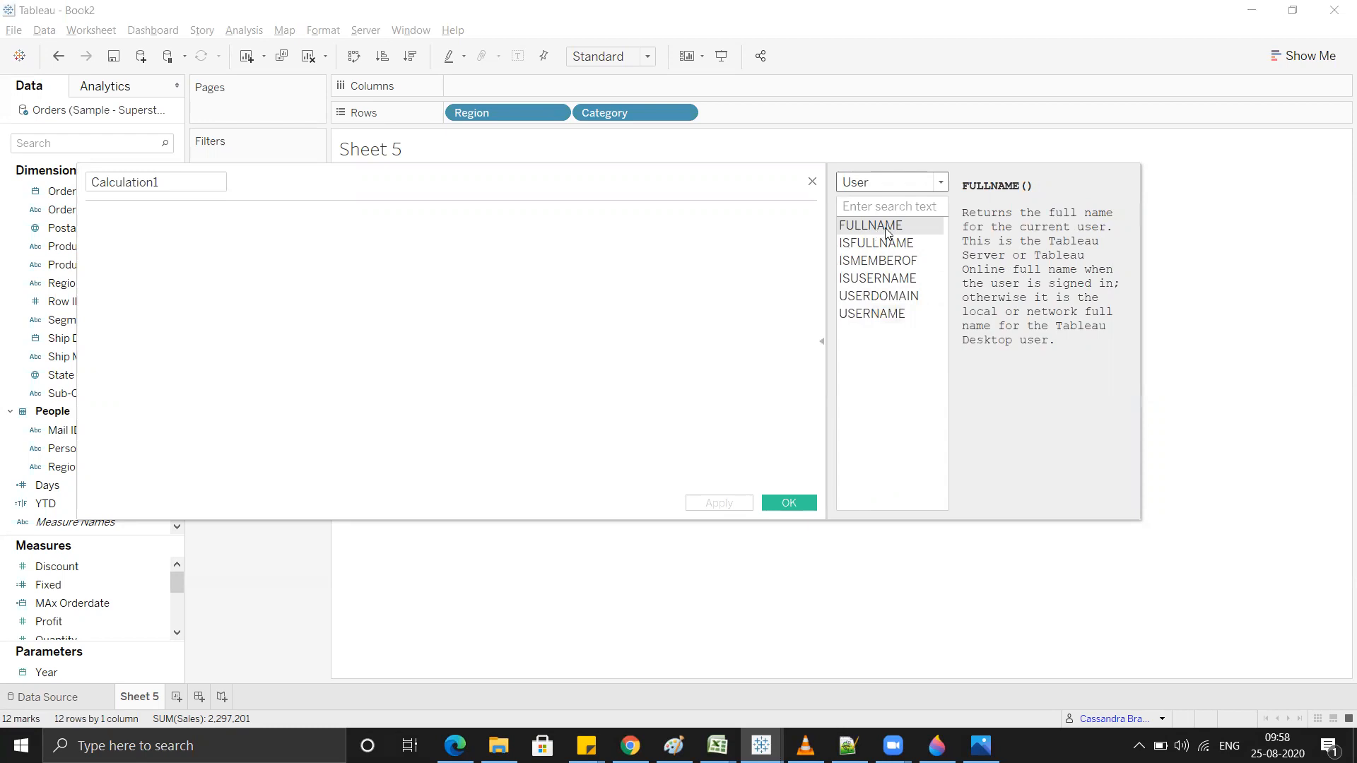
left_click_drag(641, 165, 784, 156)
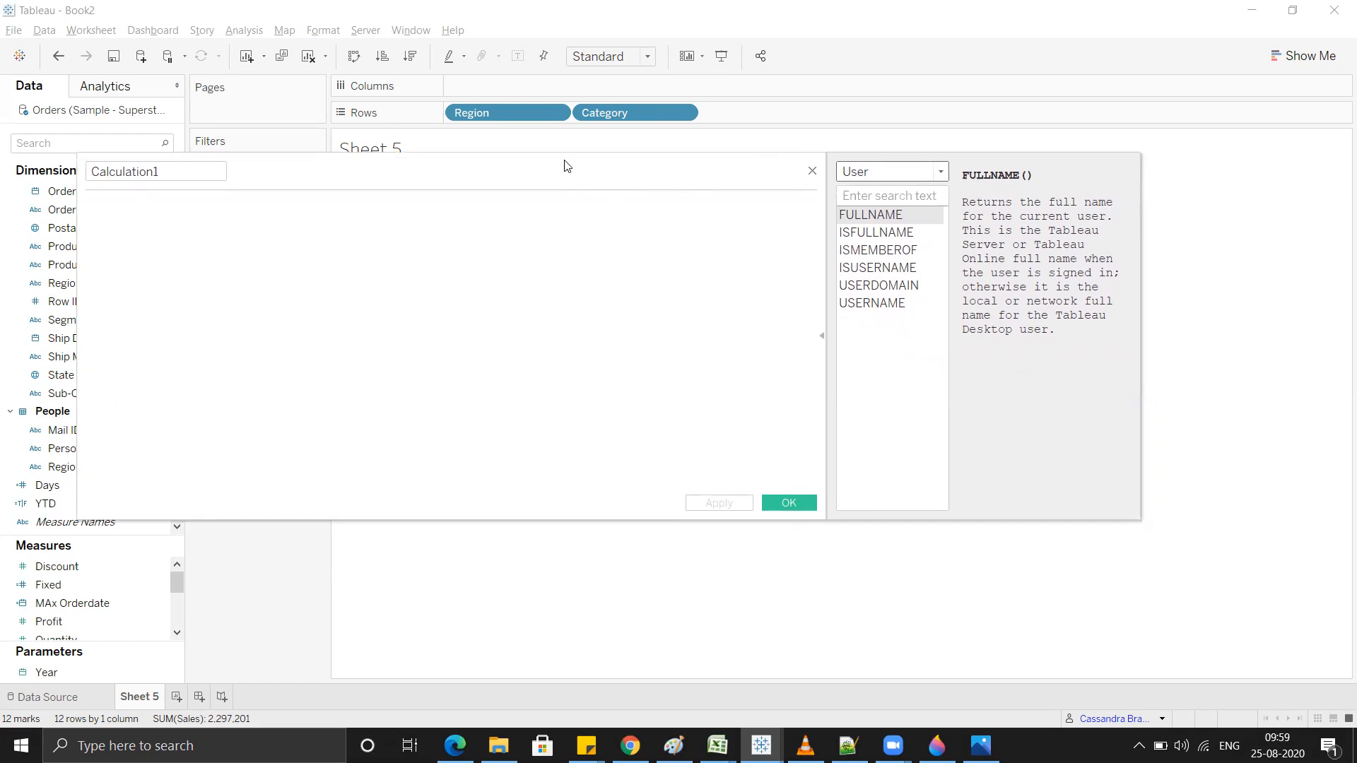
left_click_drag(463, 176, 579, 184)
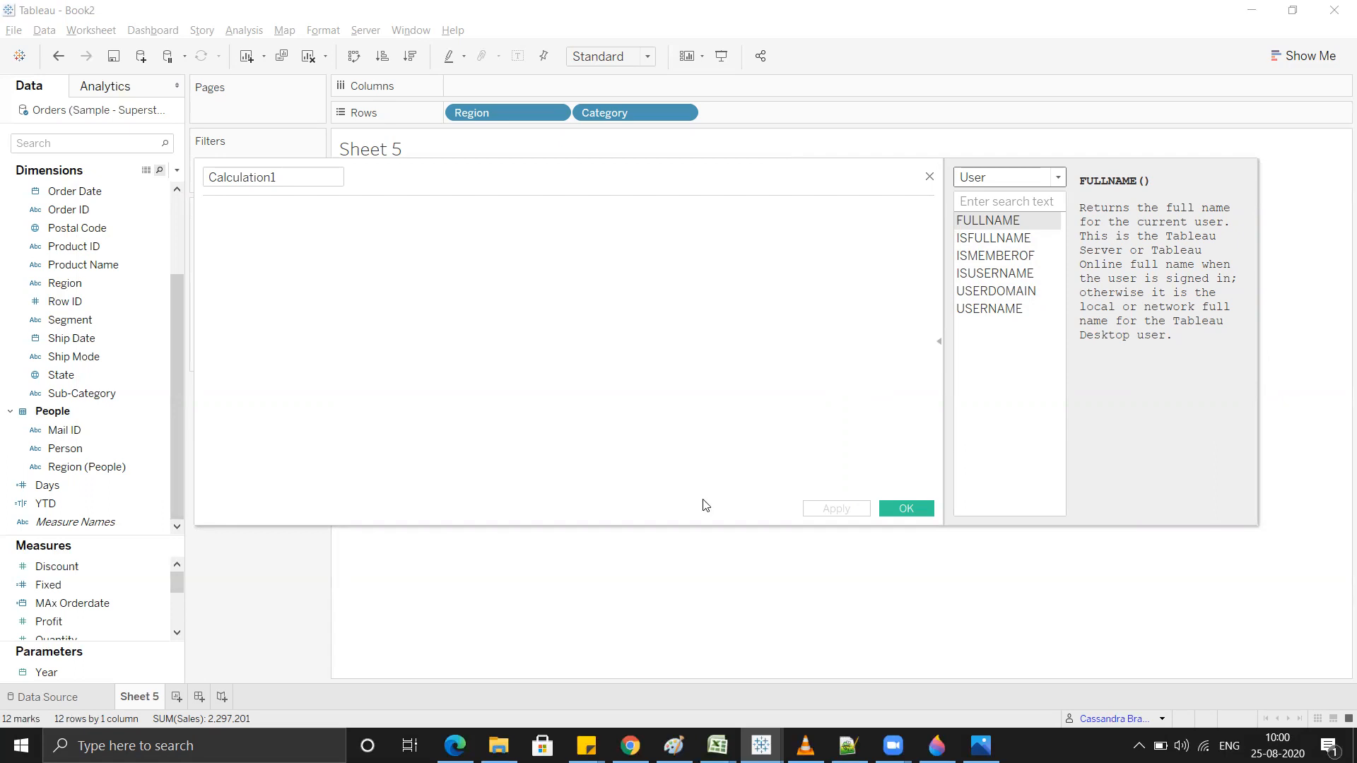
Step: Switch to Chrome and open online.tableau.com
left_click(630, 746)
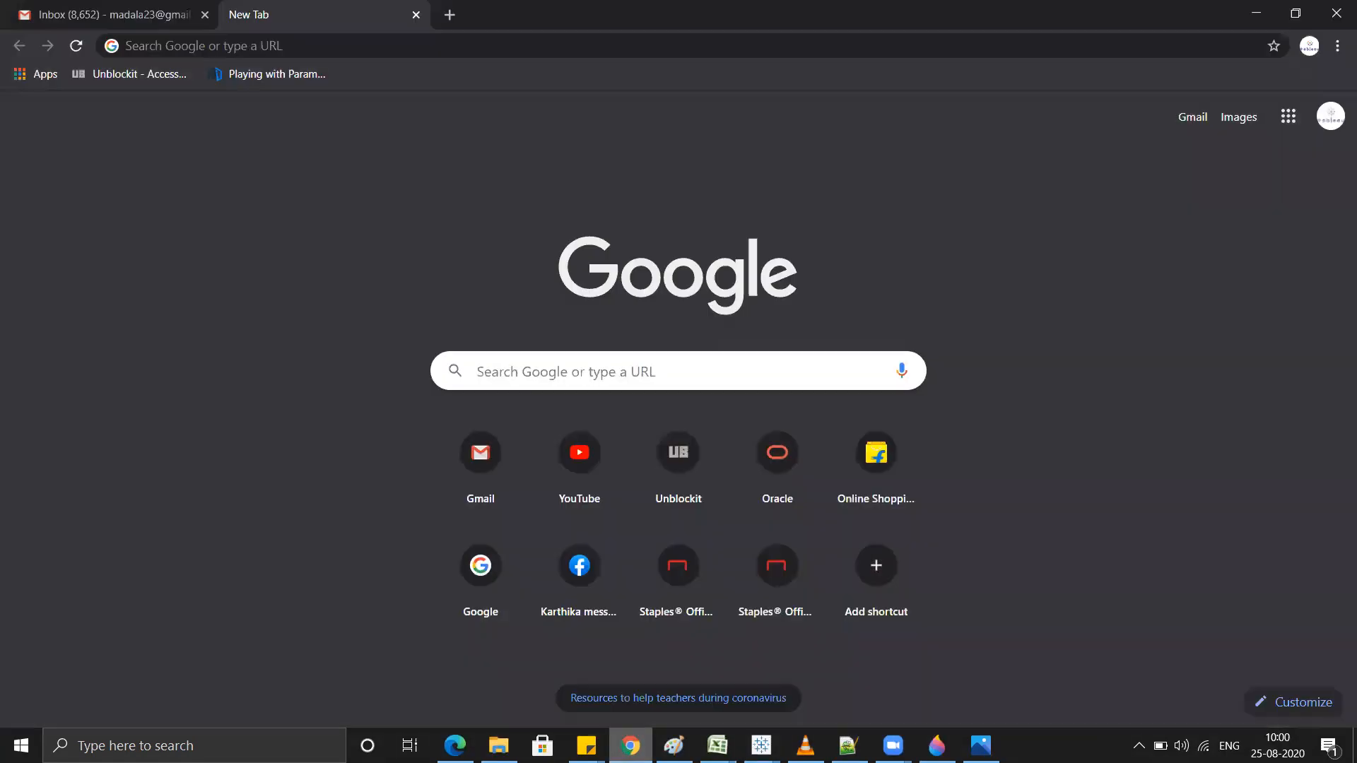
left_click(207, 49)
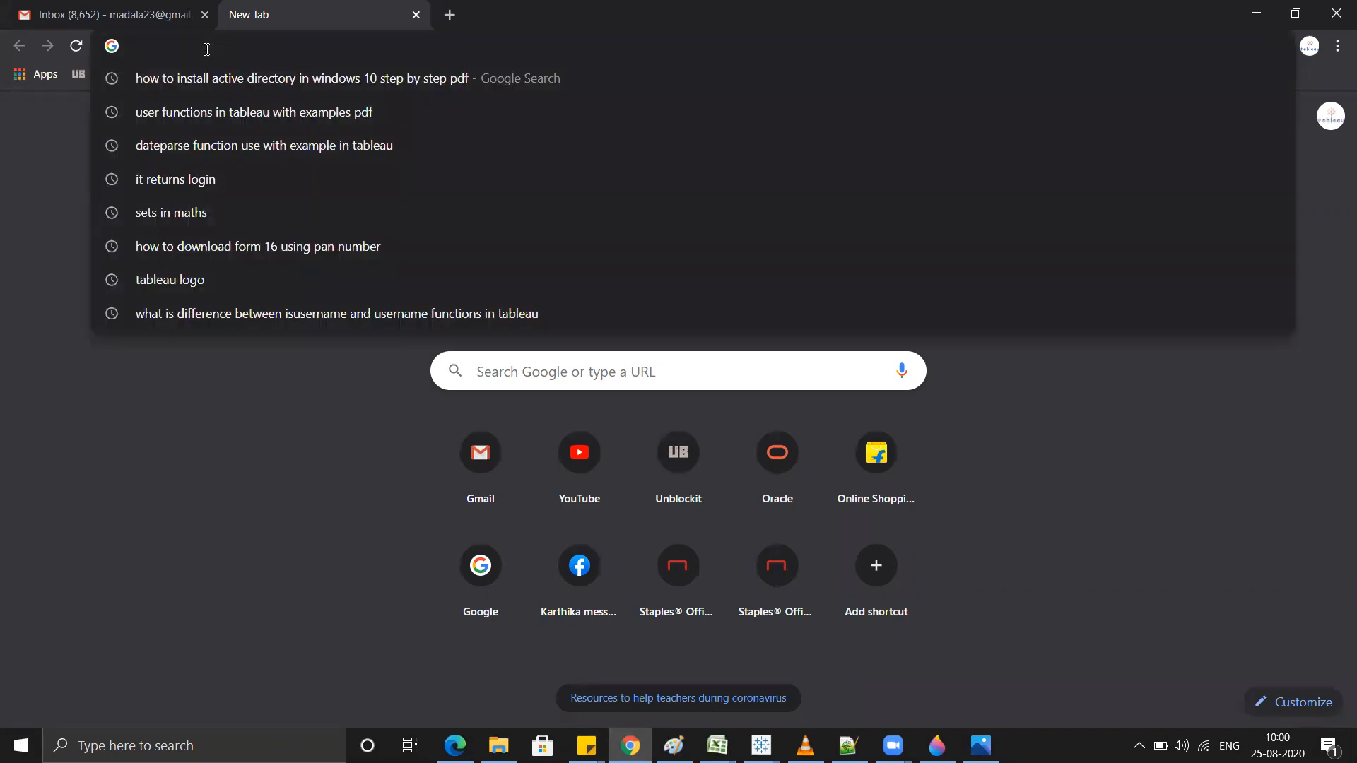
type("on")
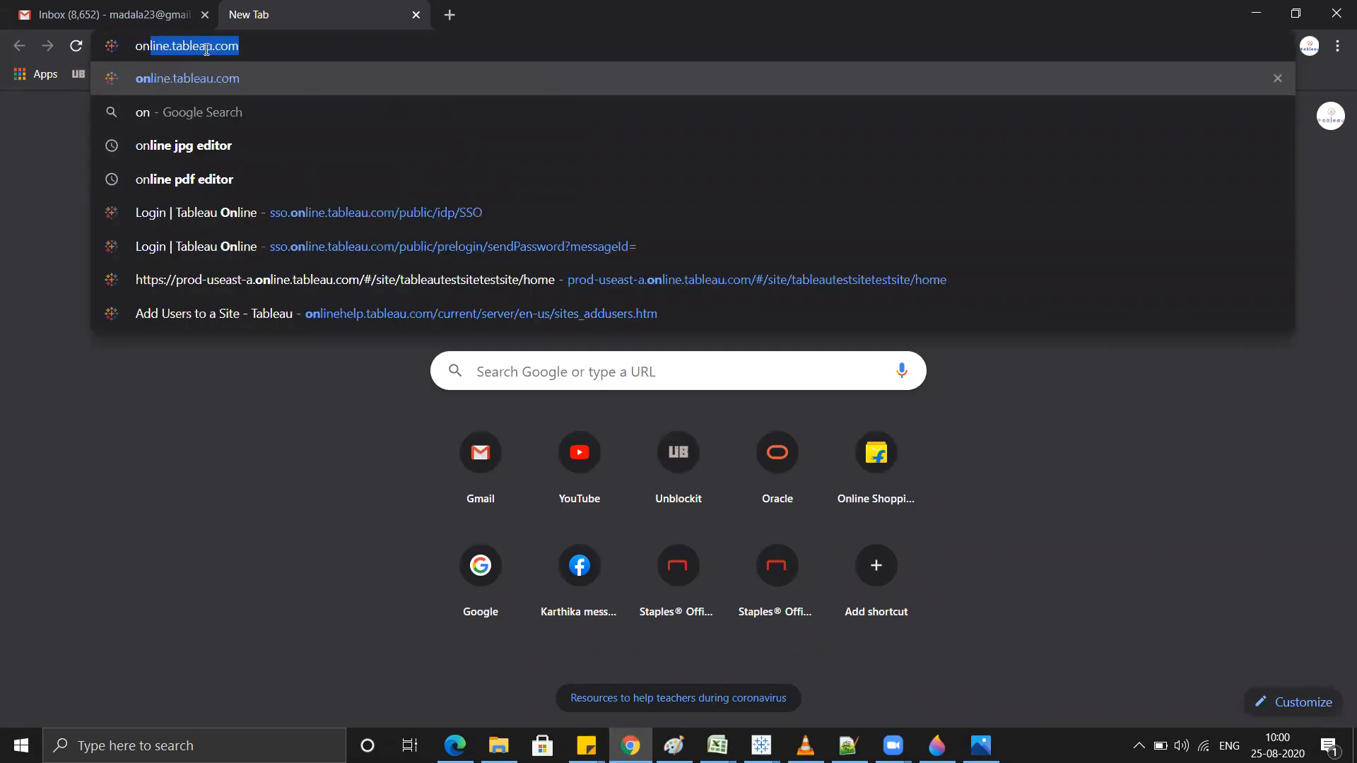
key("Return")
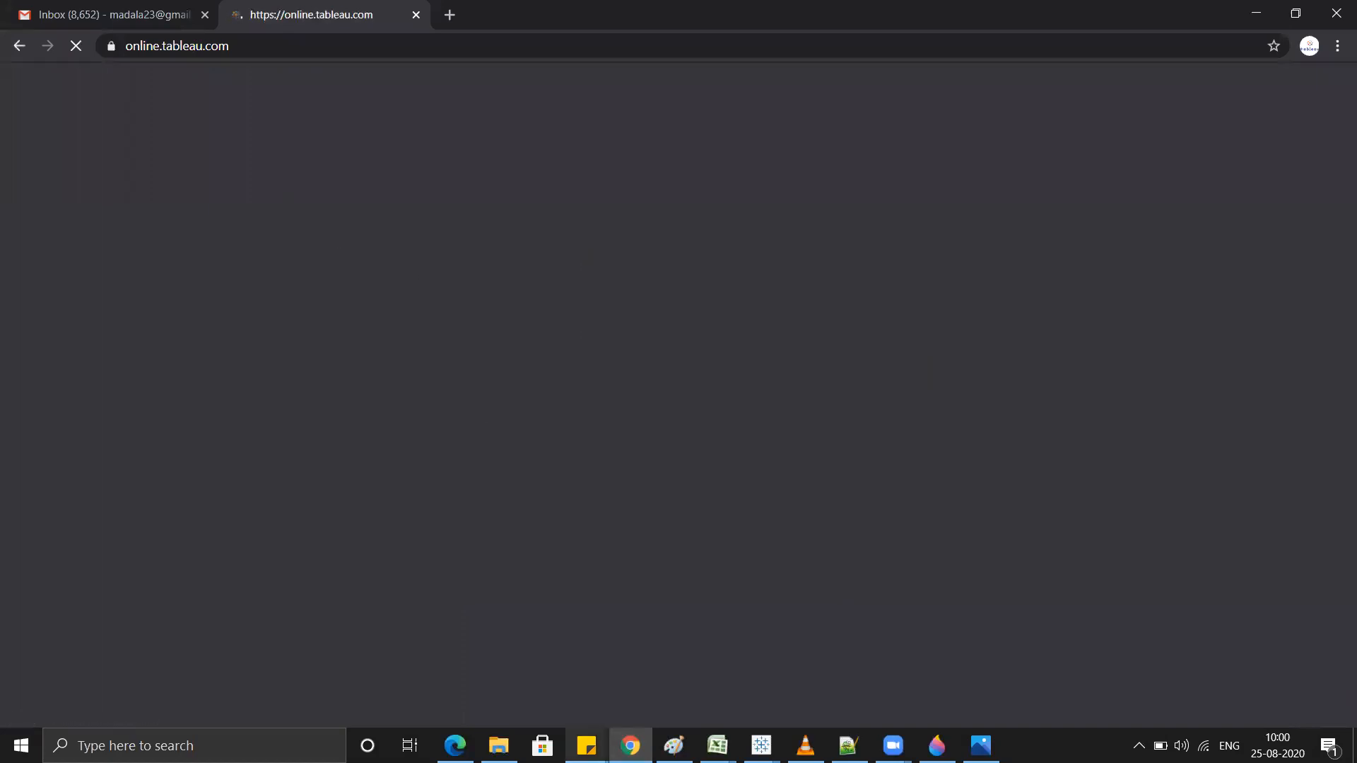
Step: Switch to Sticky Notes and copy the first e-mail address from the account list note
left_click(586, 746)
left_click(720, 654)
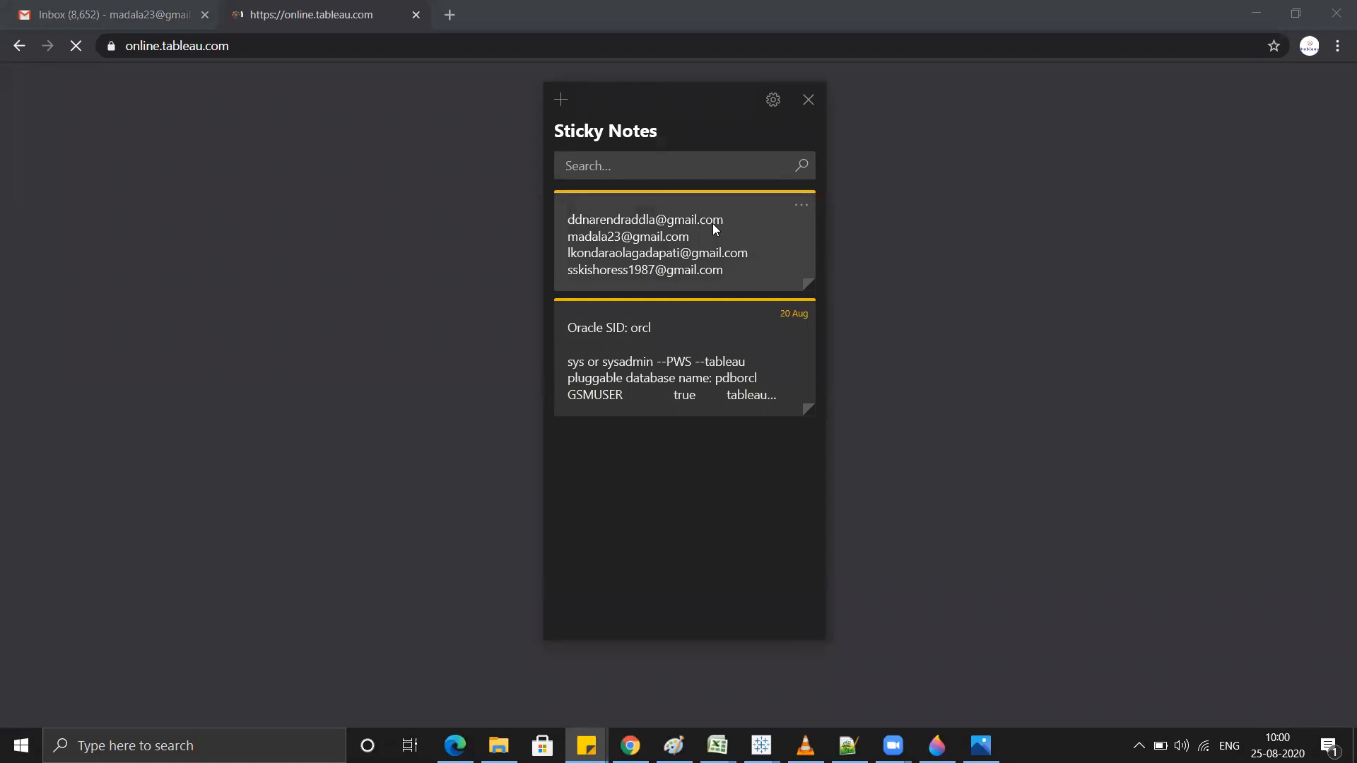
mouse_move(586, 745)
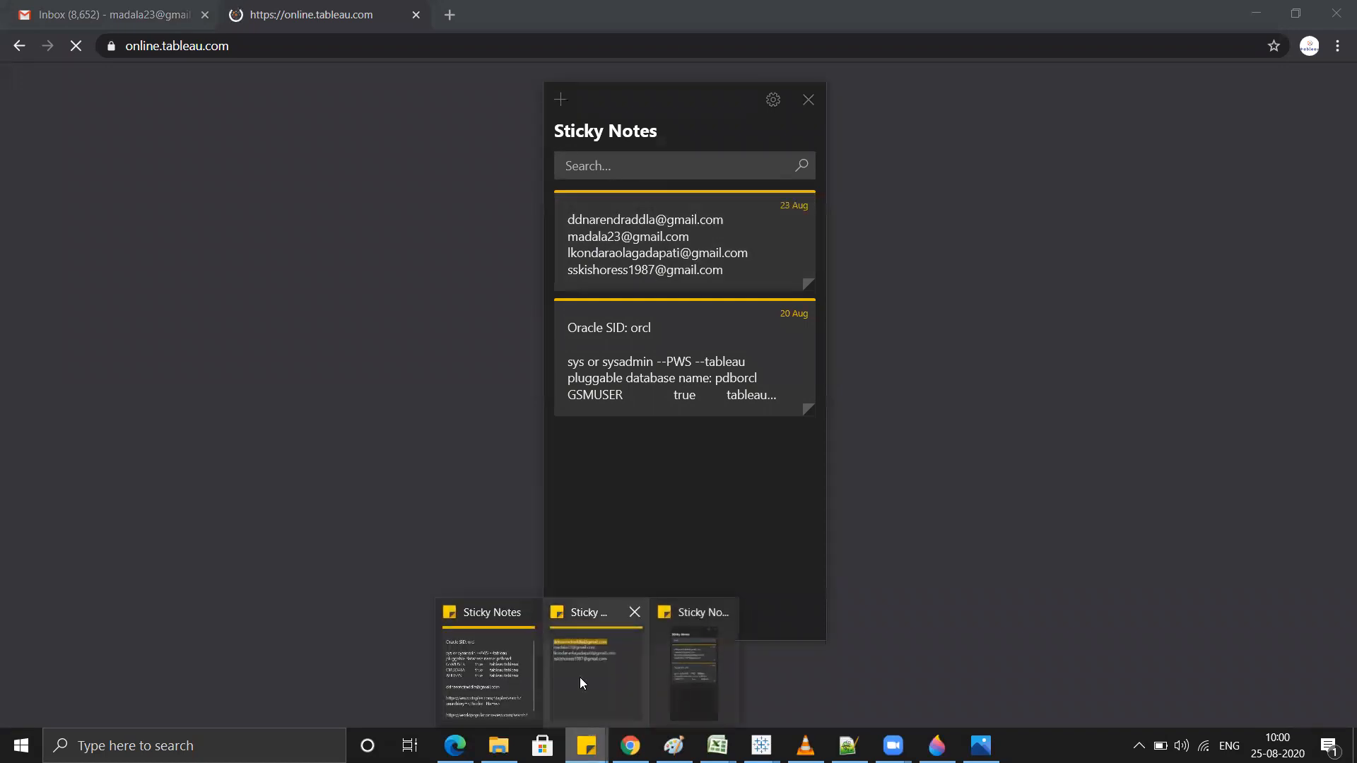
left_click(579, 676)
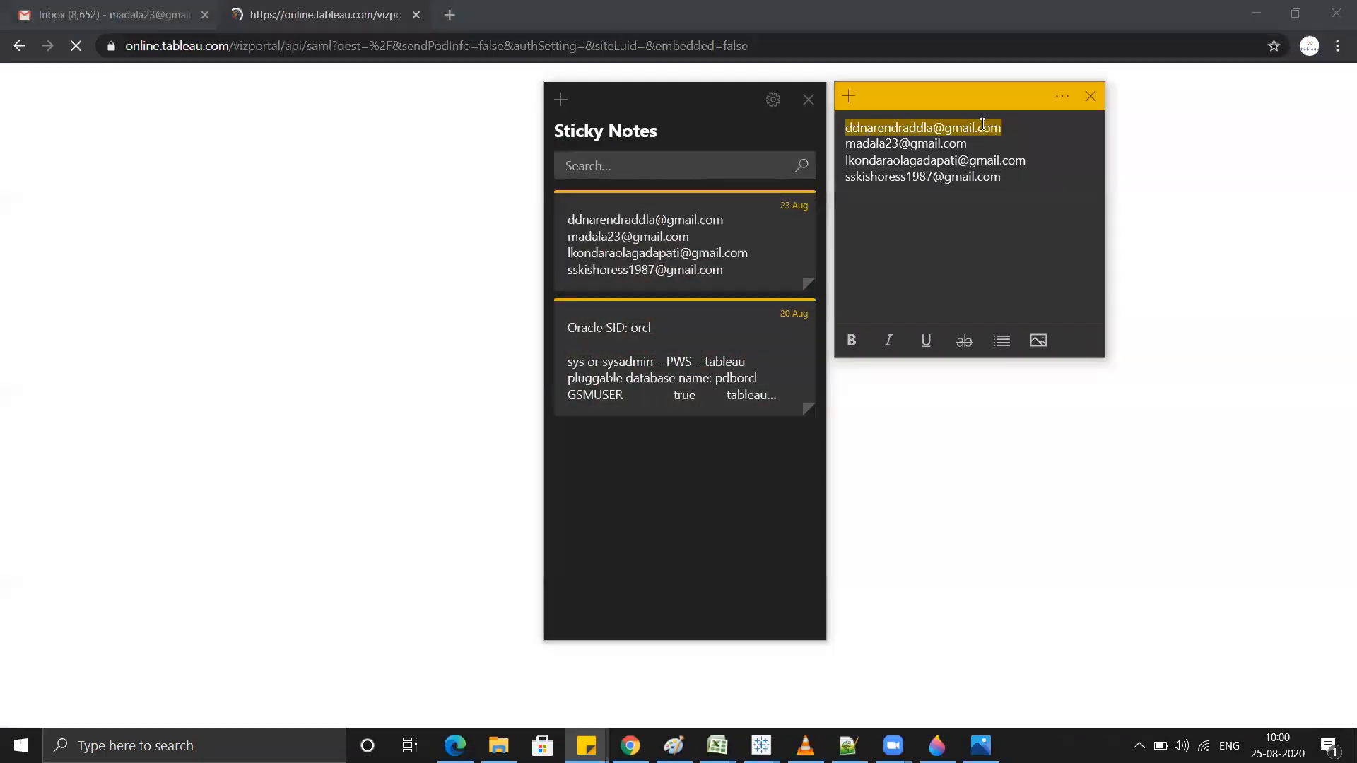
right_click(982, 125)
left_click(1033, 142)
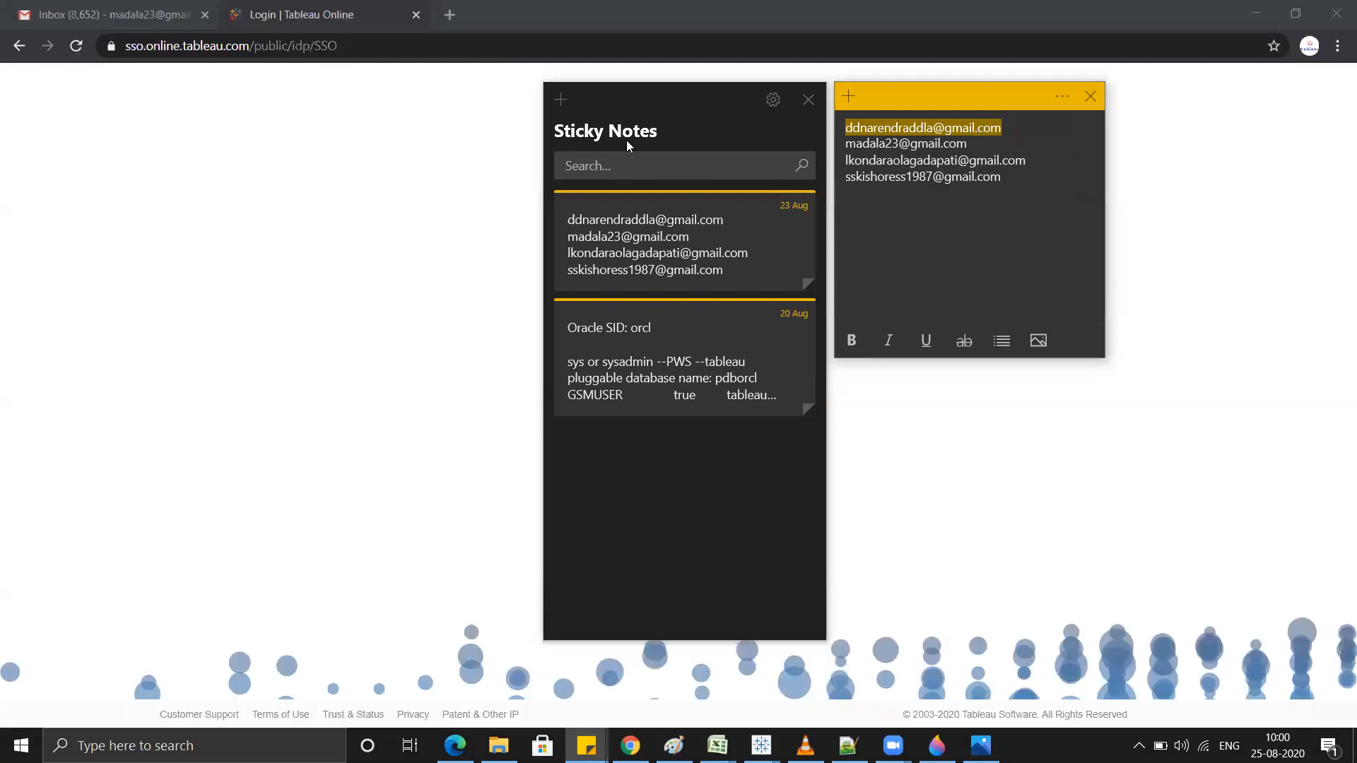
Step: Sign in to Tableau Online in Chrome with the copied e-mail address and the account password
left_click(439, 136)
left_click(645, 338)
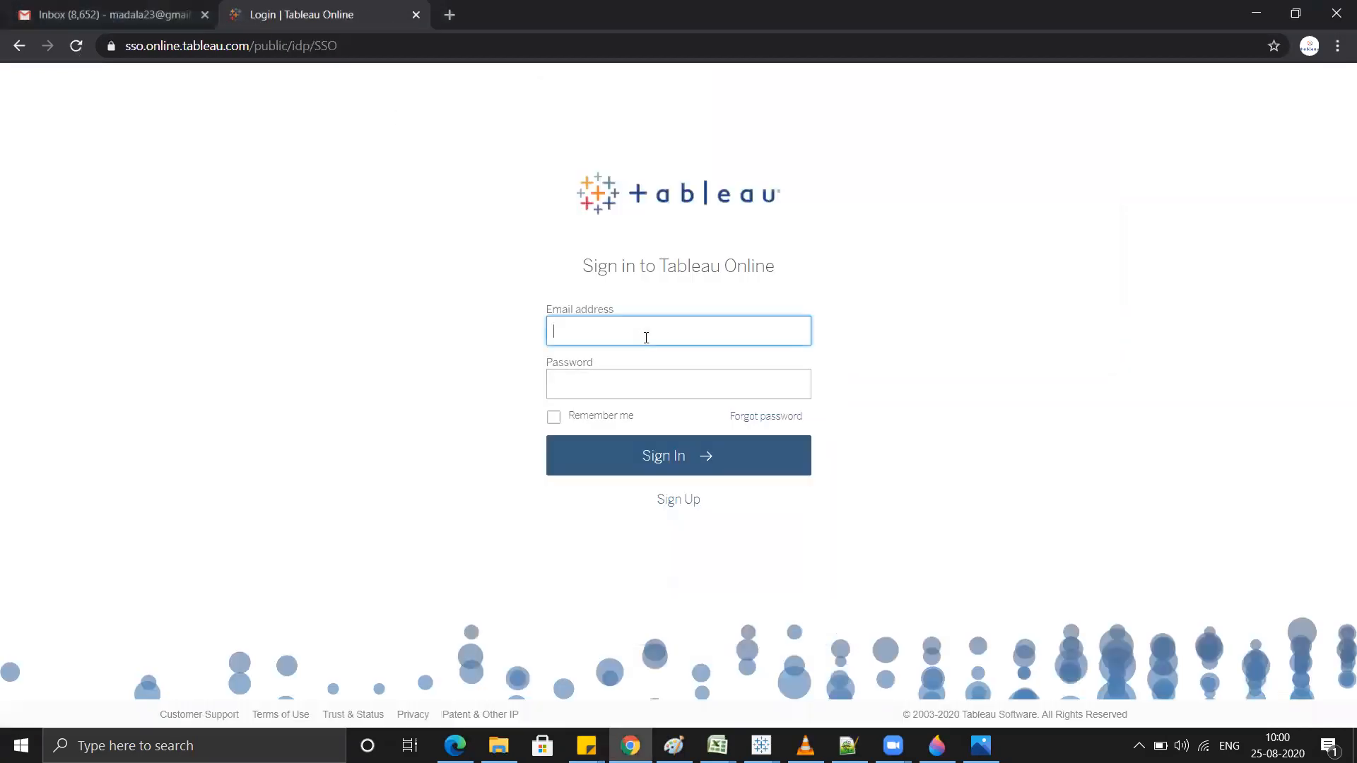
key("ctrl+v")
left_click(650, 380)
type("••")
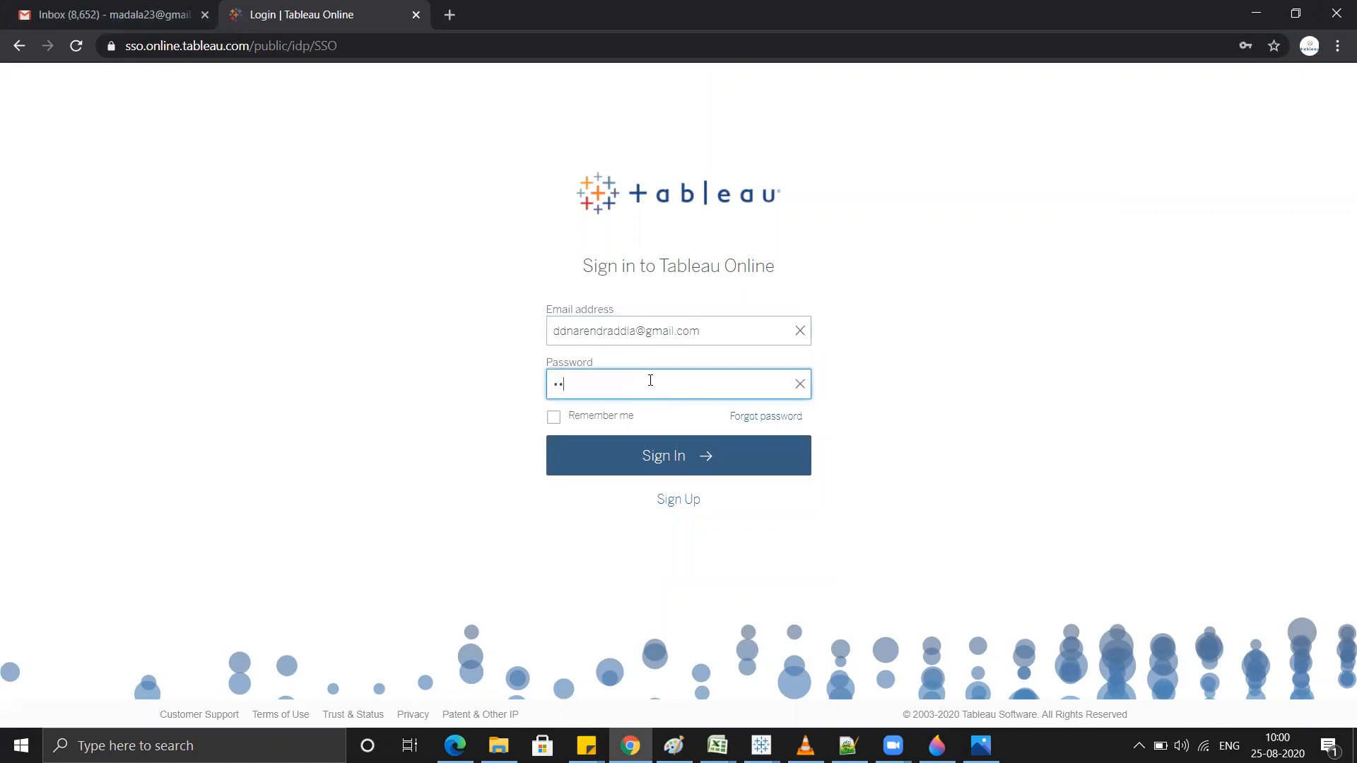
type("••••••")
key("Return")
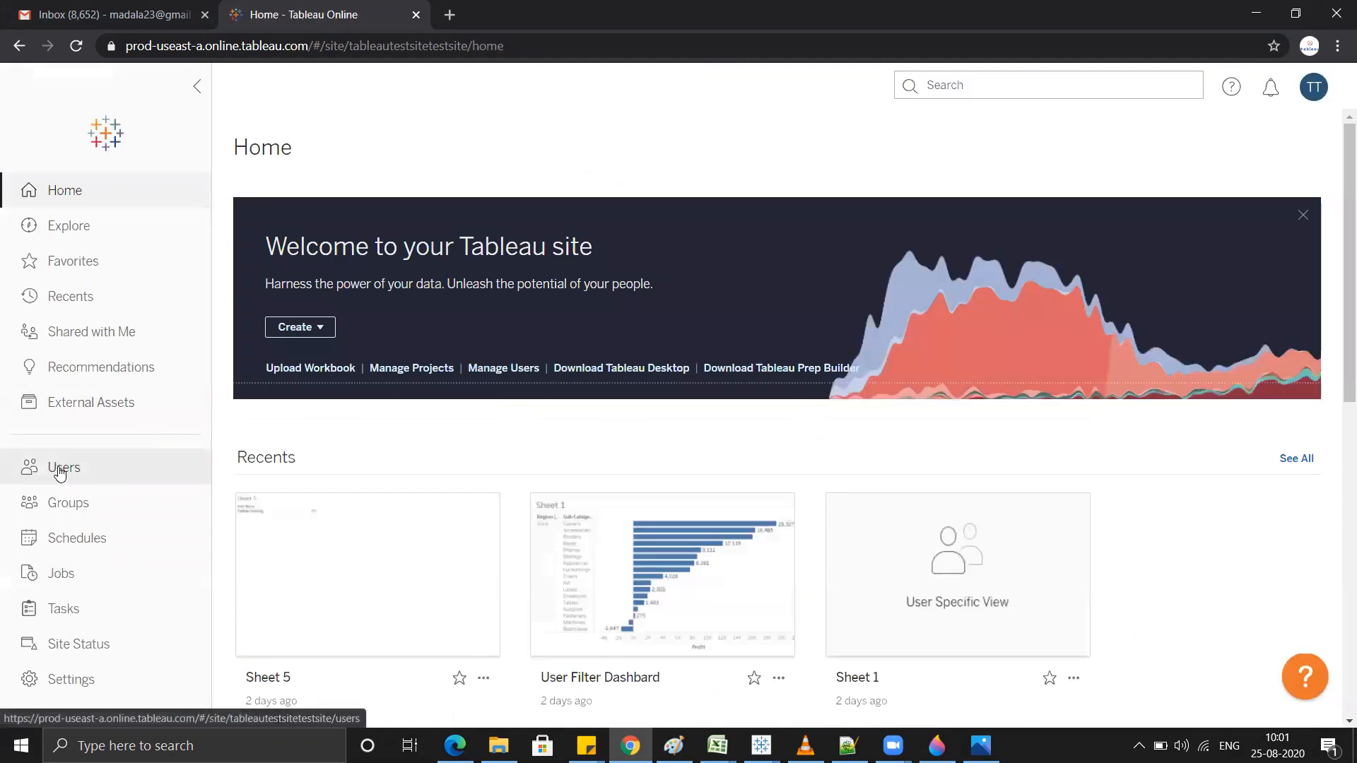
Step: Open the site's Users list and sort it by username
left_click(91, 478)
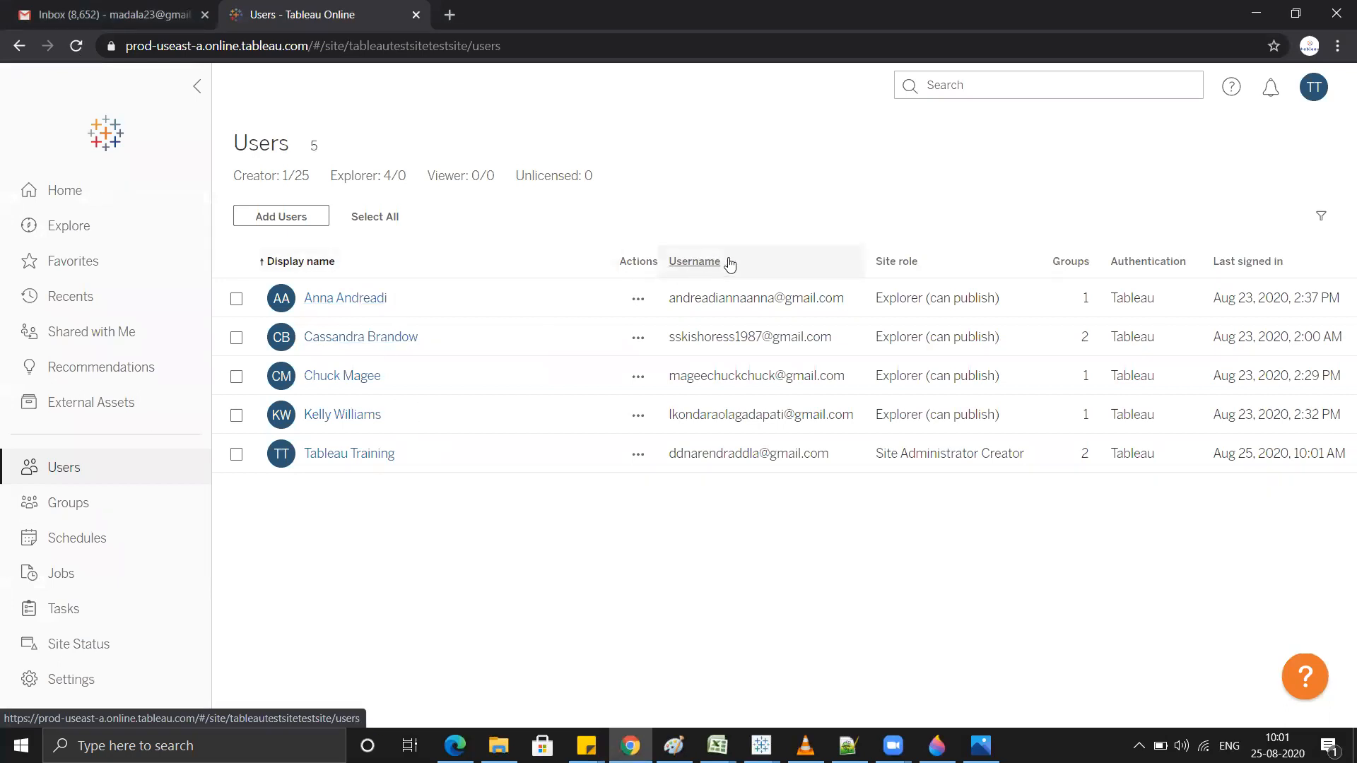
left_click(689, 275)
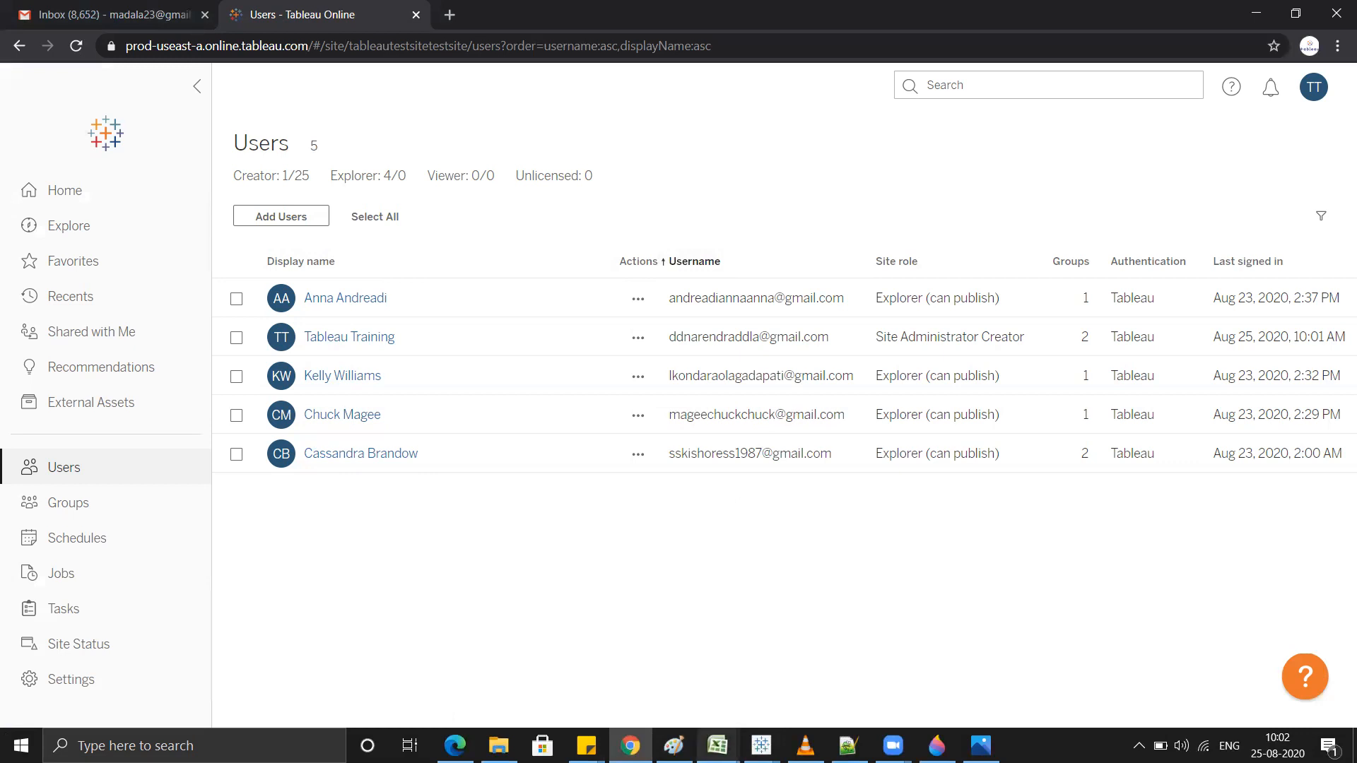
Step: Switch to the Sample - Superstore-YTD workbook in Excel and examine the Person and Mail ID columns on the People sheet
mouse_move(717, 745)
left_click(819, 673)
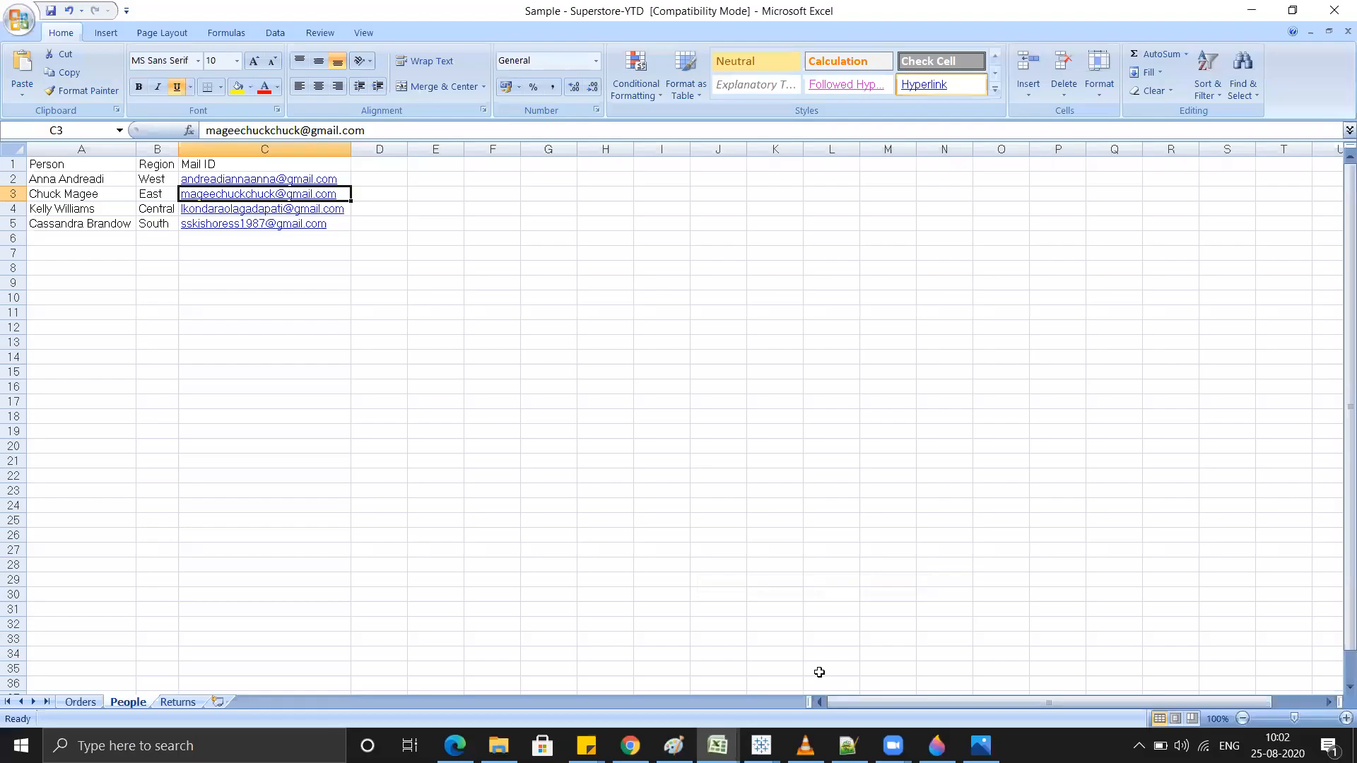
left_click(71, 165)
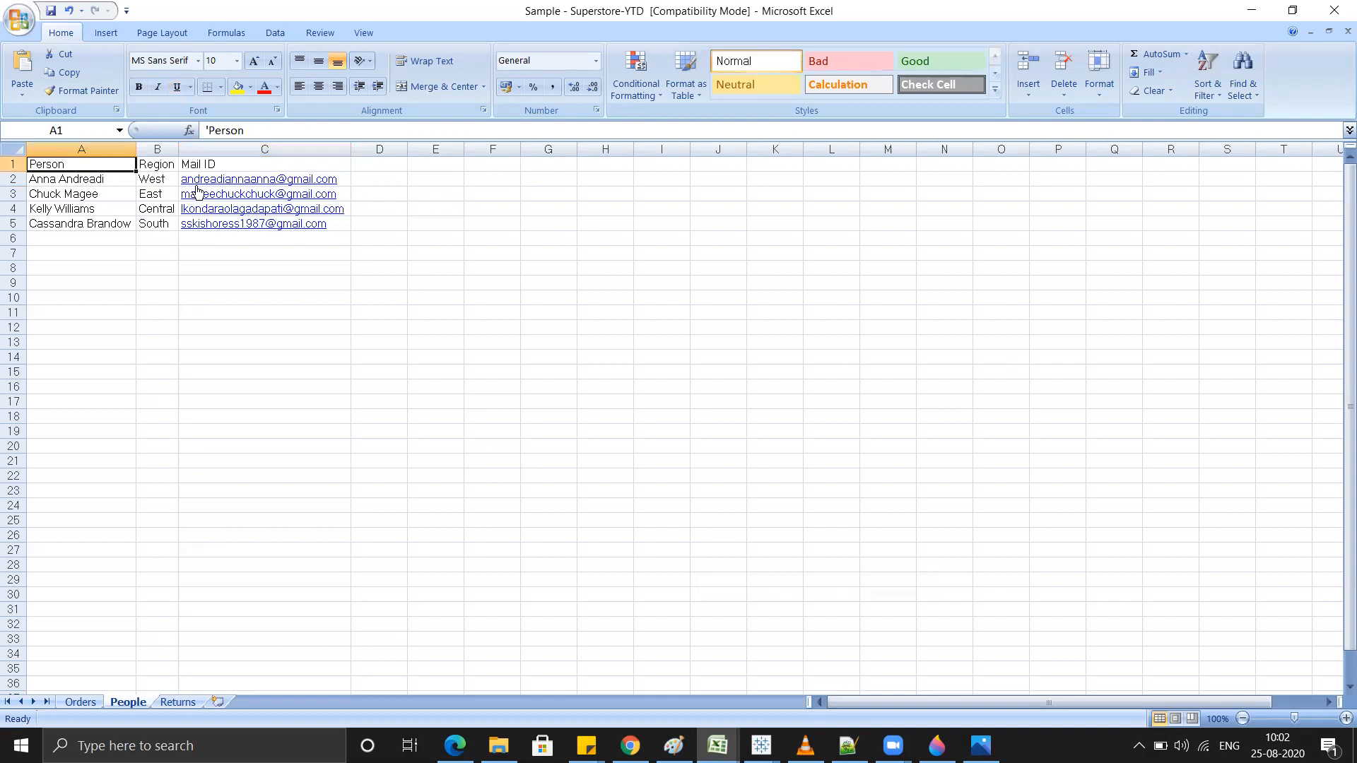
left_click(236, 163)
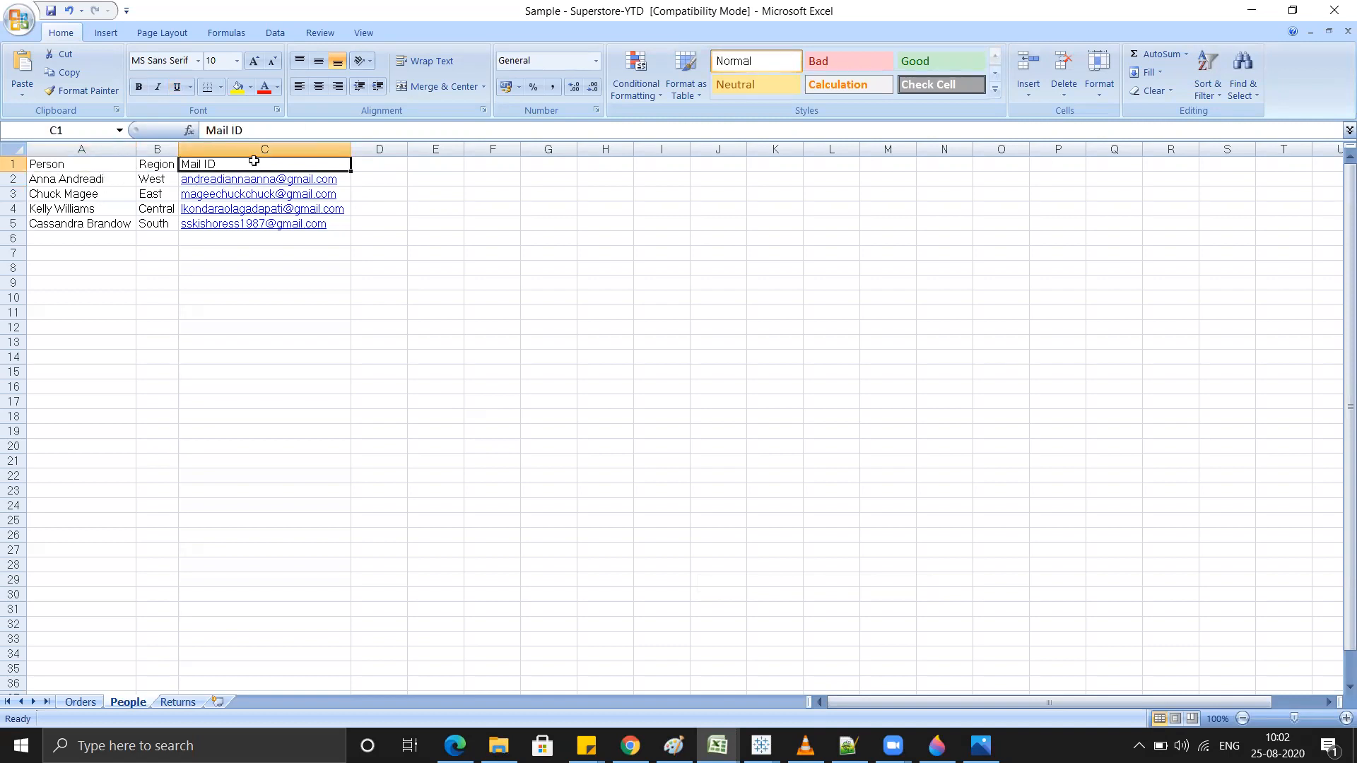
key("ctrl+space")
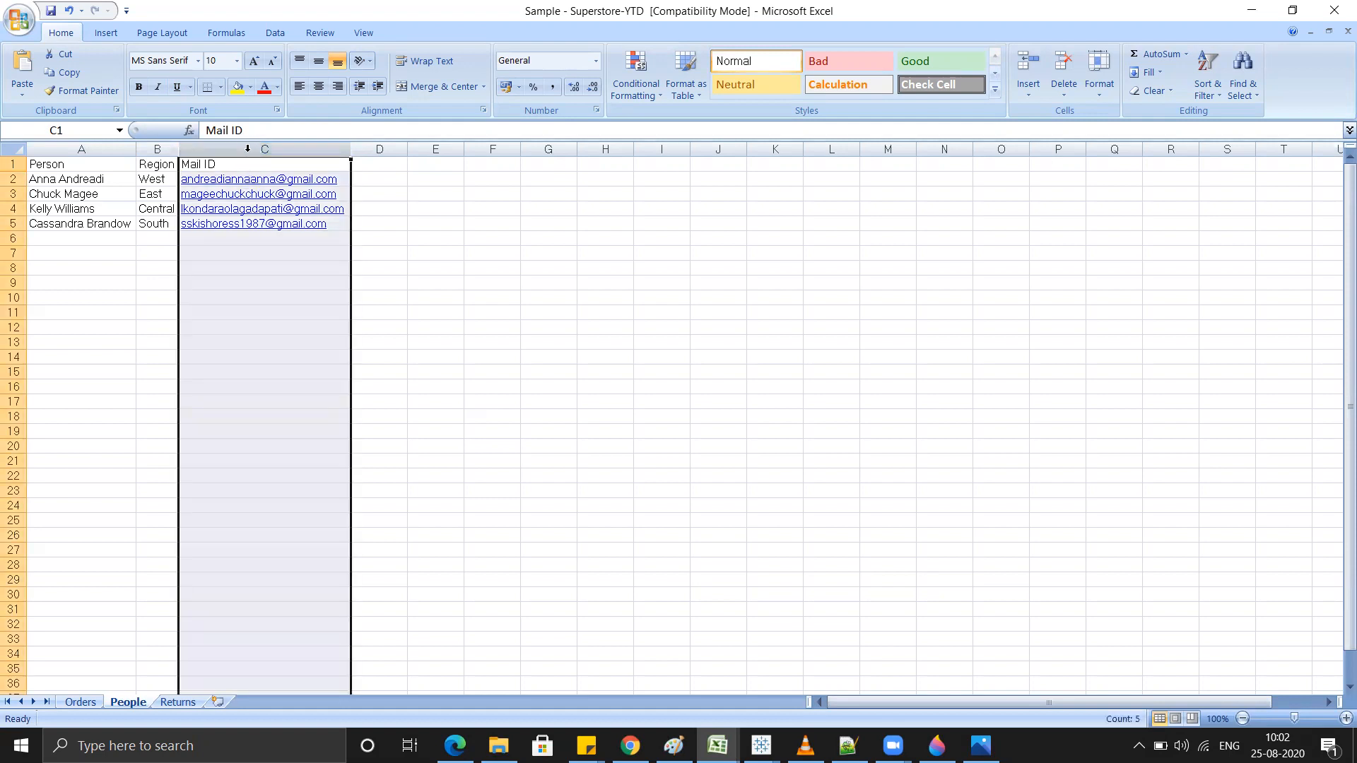
left_click(93, 251)
left_click(82, 165)
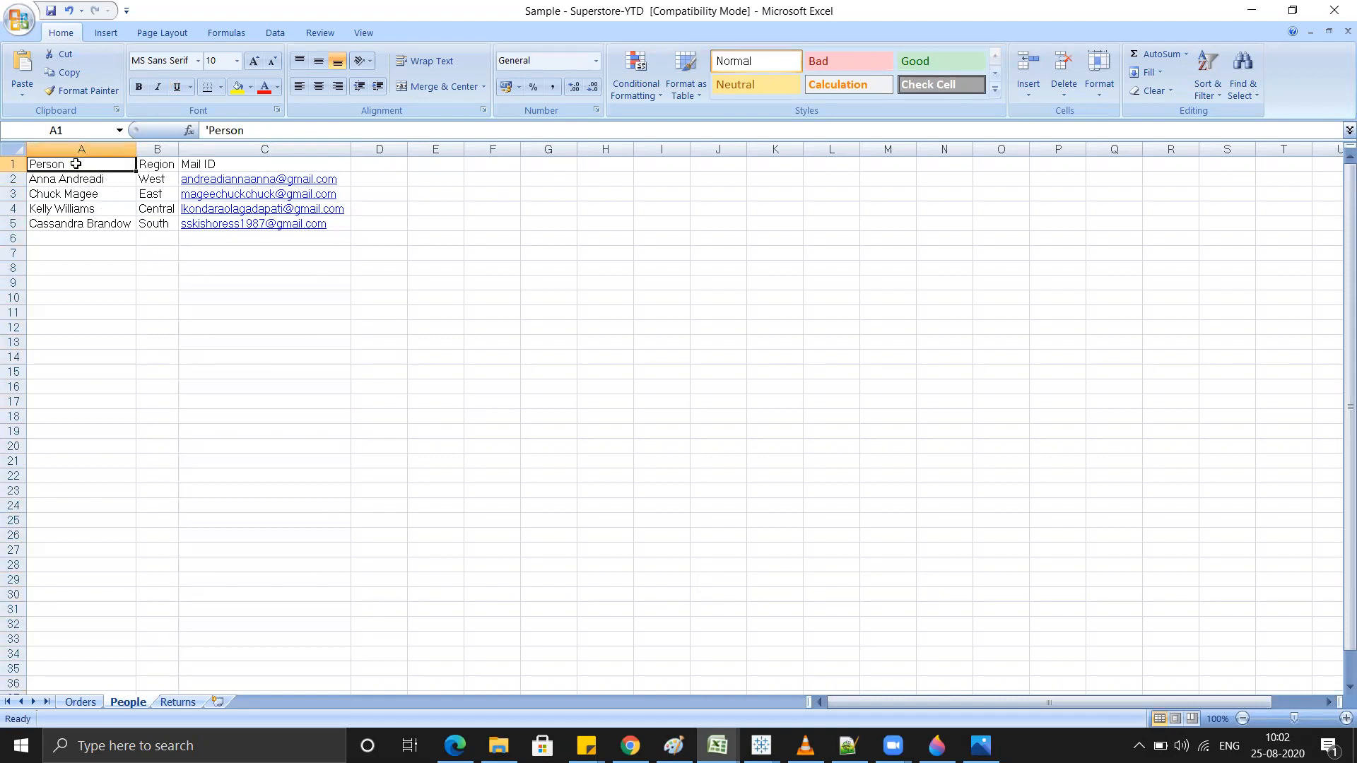
left_click(86, 239)
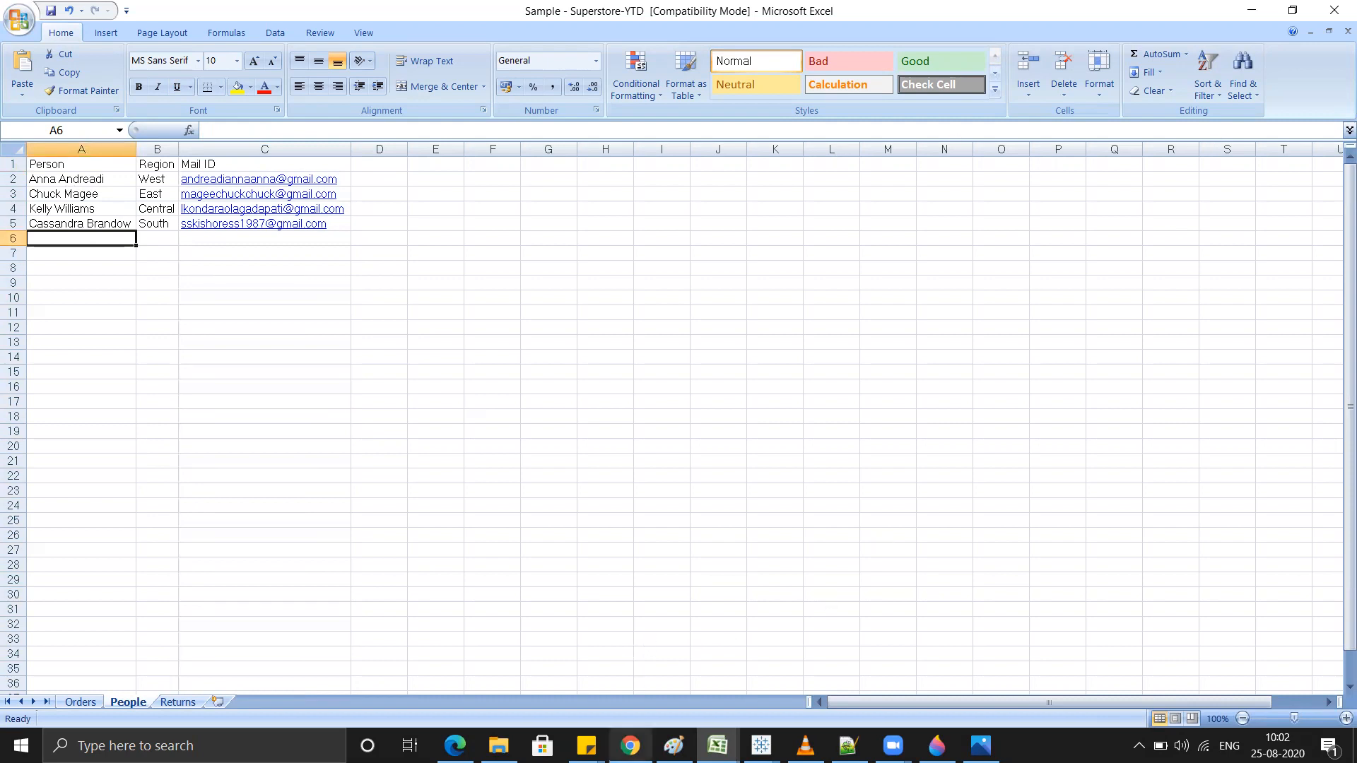
Step: Switch back to the Book2 workbook in Tableau and name the new calculated field Full Name
mouse_move(761, 746)
left_click(881, 688)
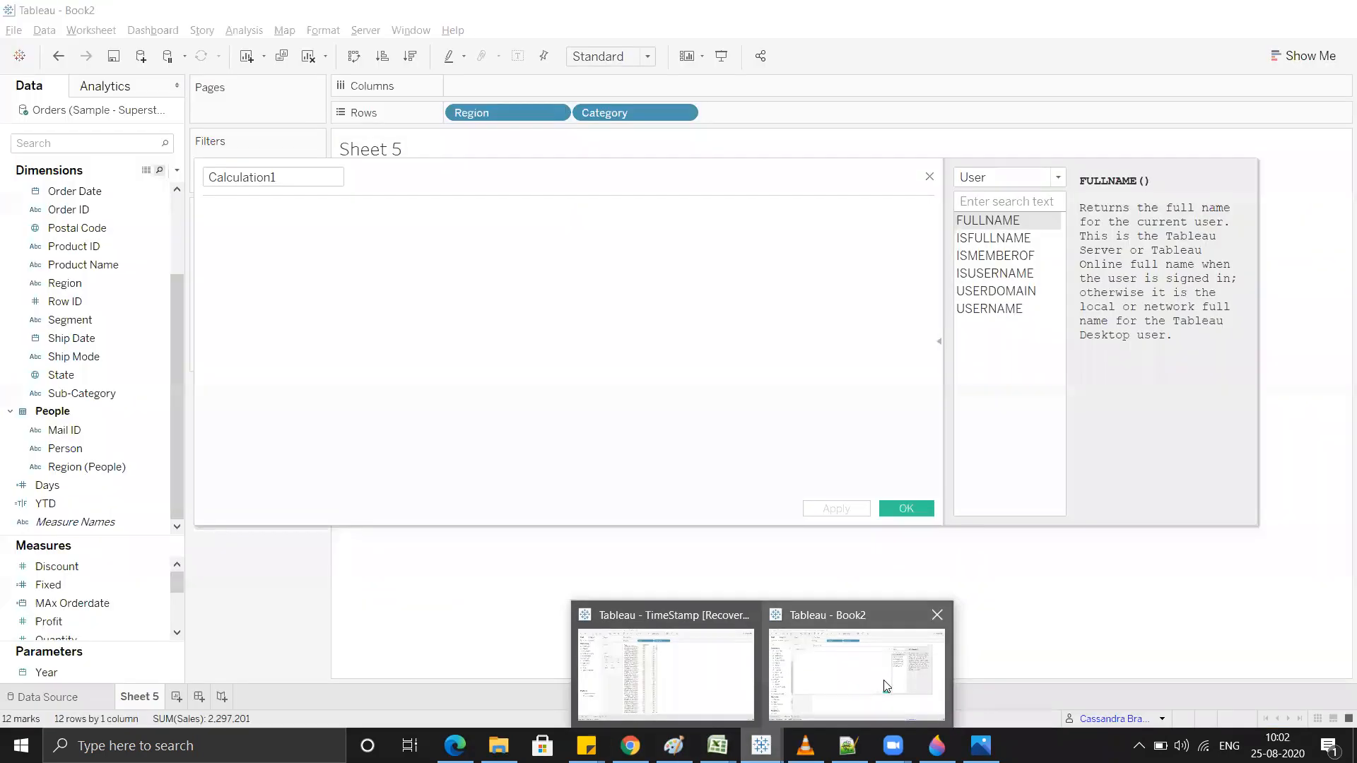
left_click(305, 184)
key("BackSpace")
key("BackSpace")
key("BackSpace")
key("BackSpace")
key("BackSpace")
key("BackSpace")
key("BackSpace")
key("BackSpace")
key("BackSpace")
key("BackSpace")
key("BackSpace")
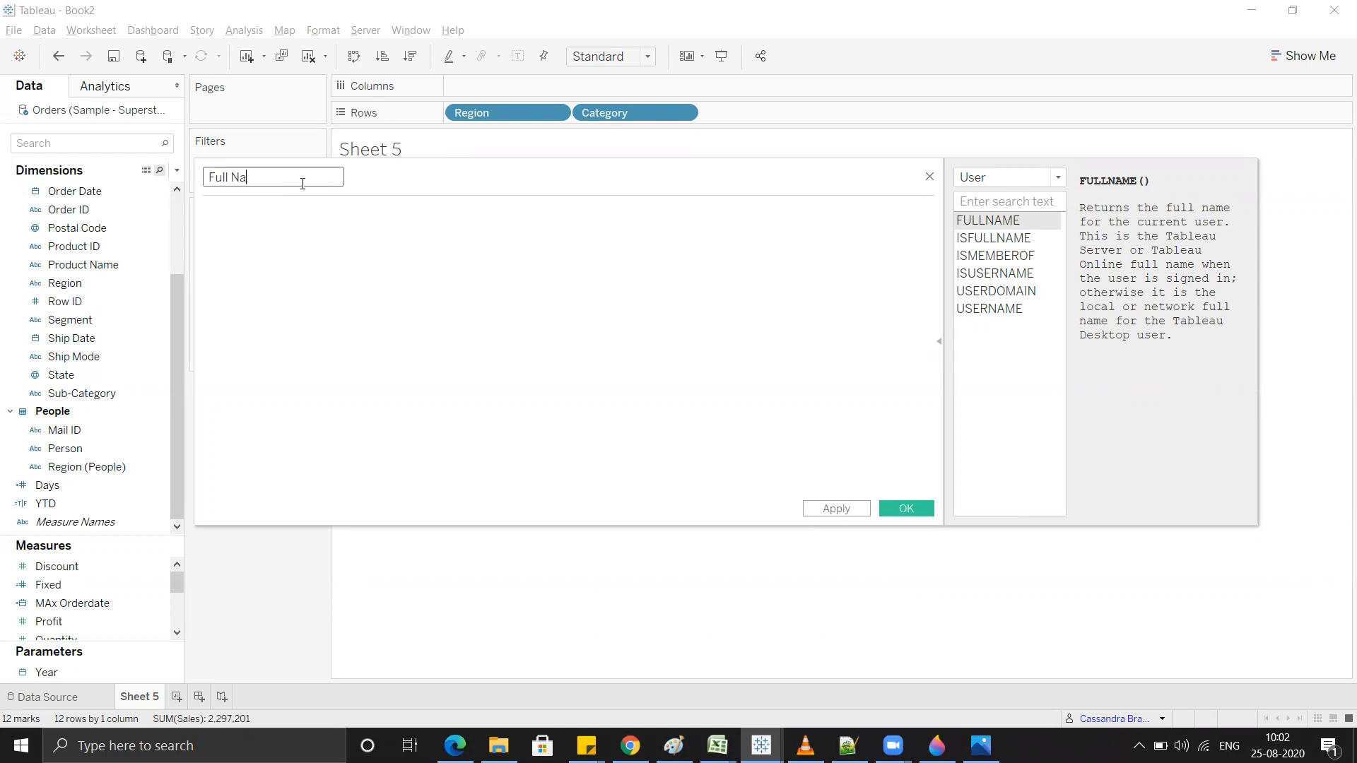
Step: Enter the formula FULLNAME()=[Person] for the Full Name calculation, using the Person field from the People table
left_click(347, 252)
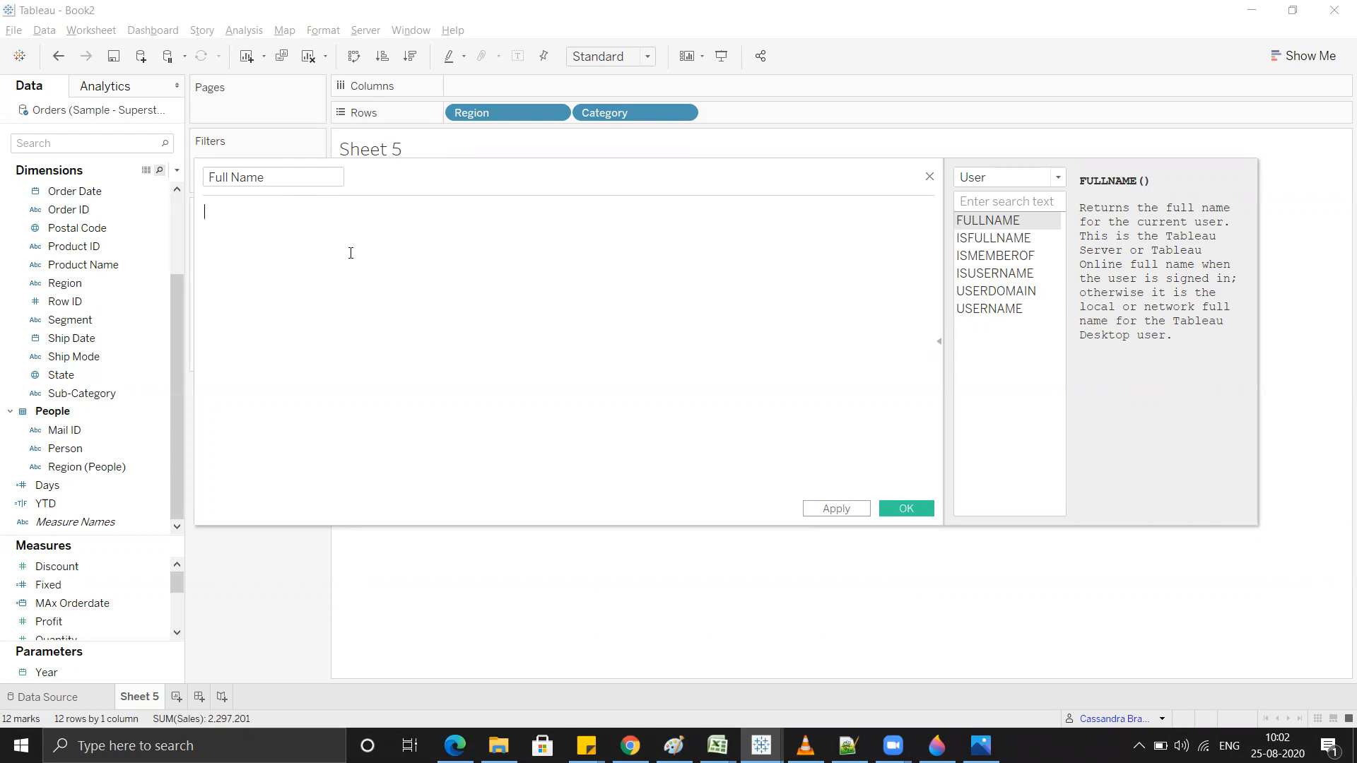
left_click_drag(453, 180, 725, 234)
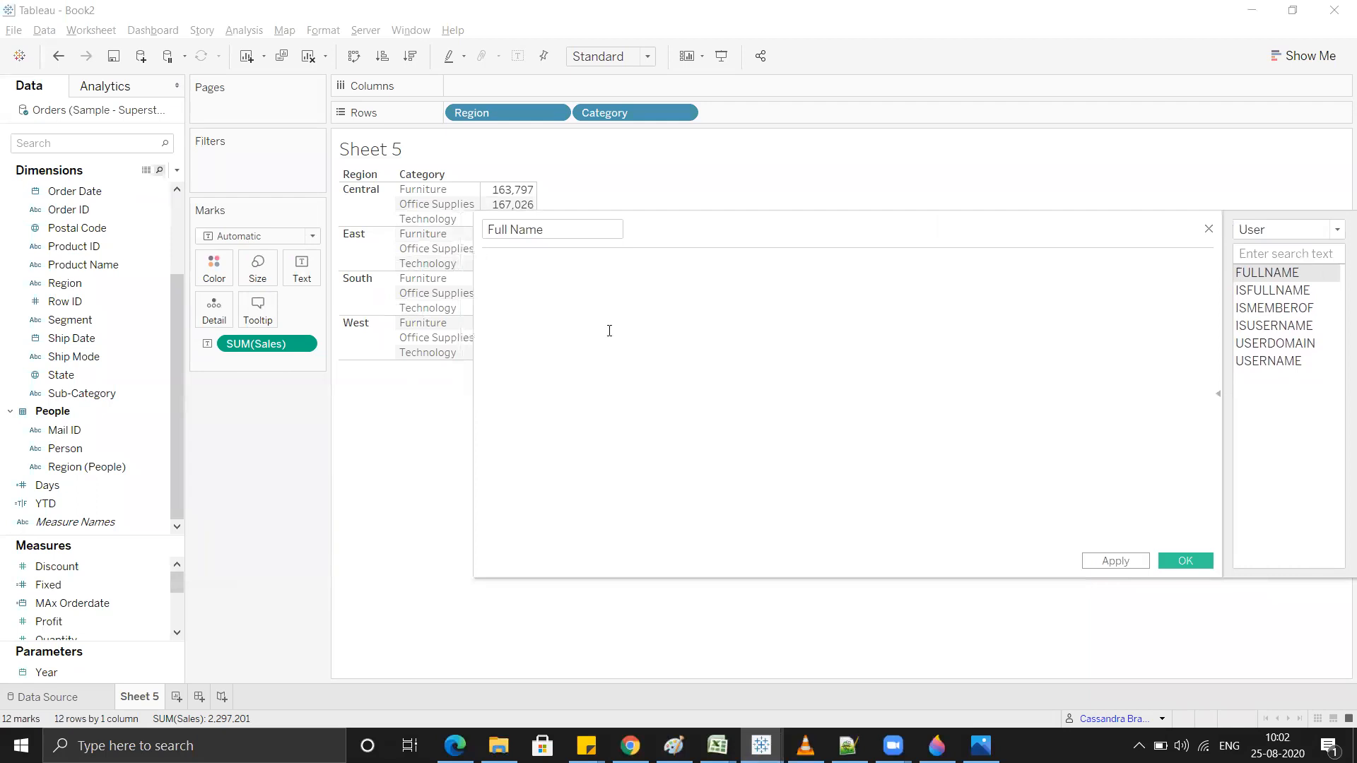
type("fu")
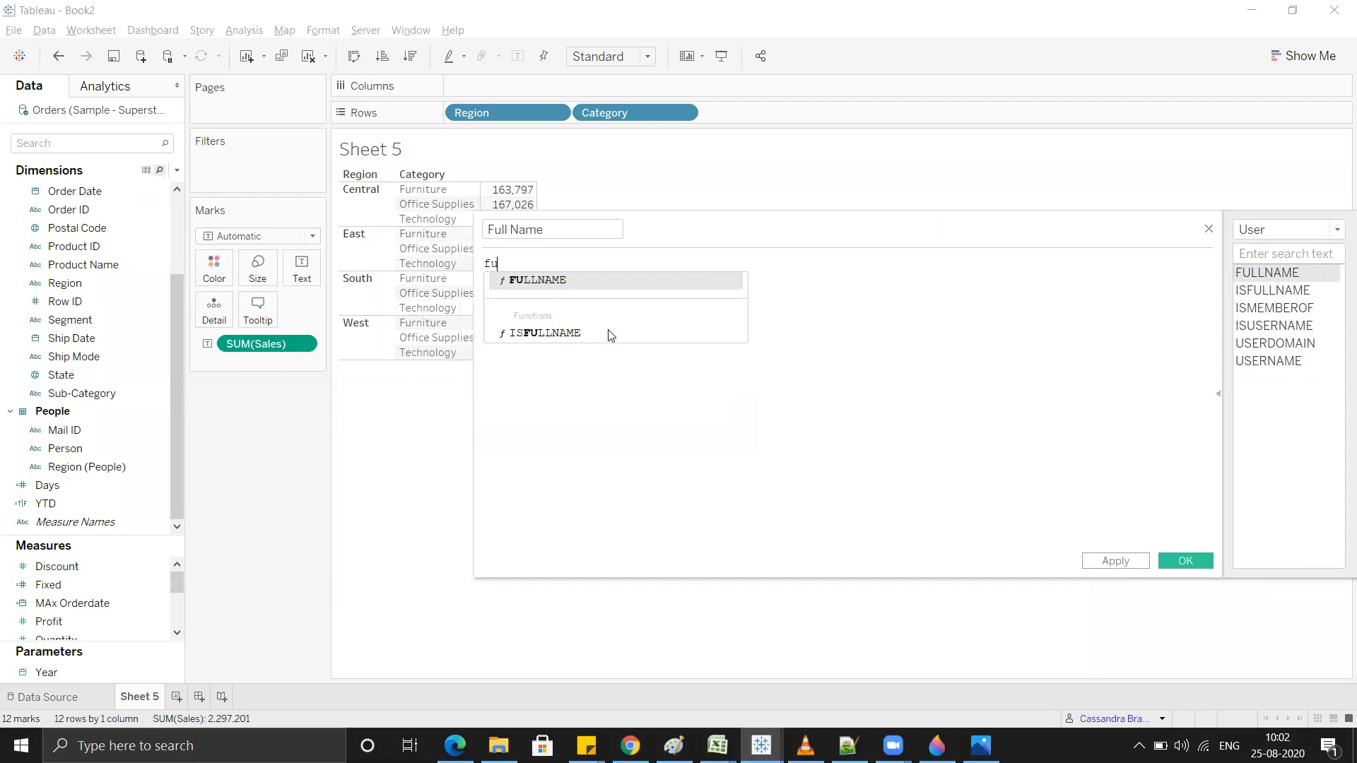
key("Return")
type("=")
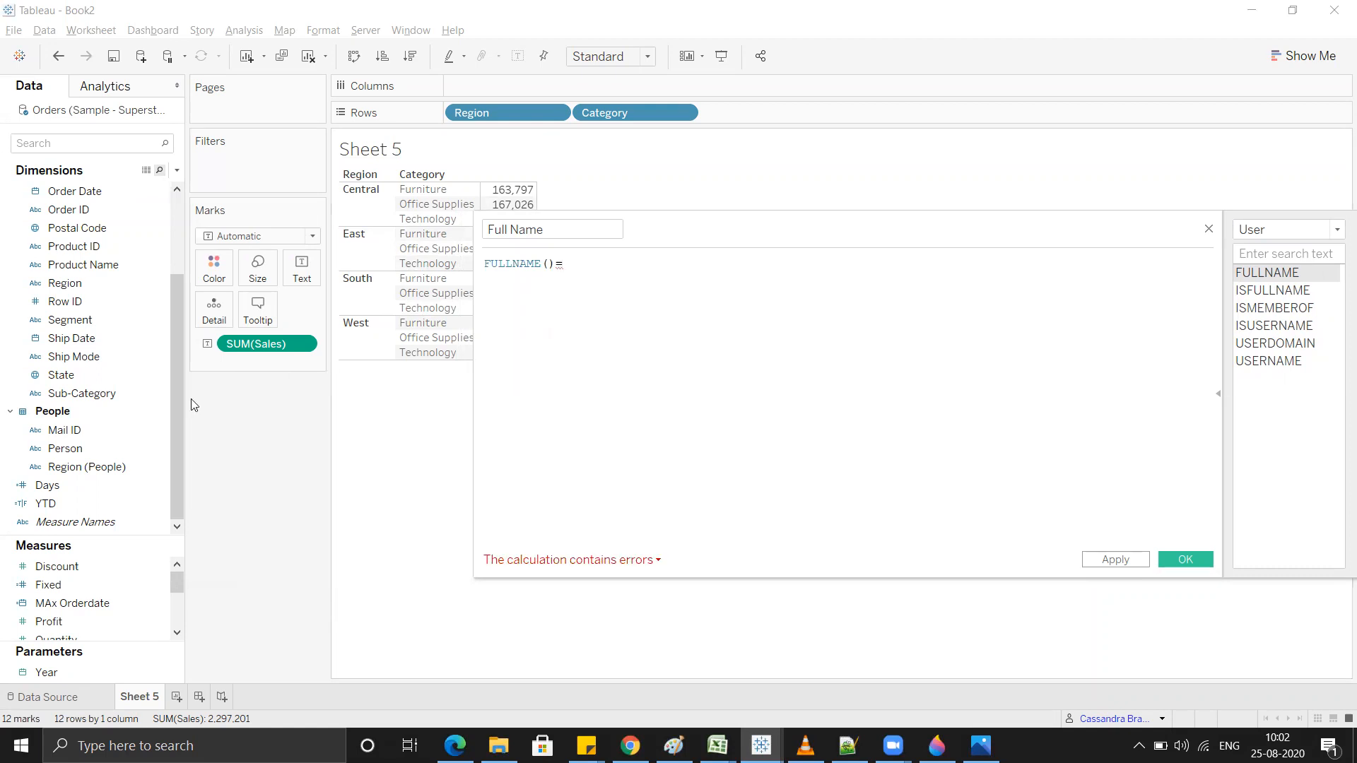
left_click_drag(73, 454, 593, 279)
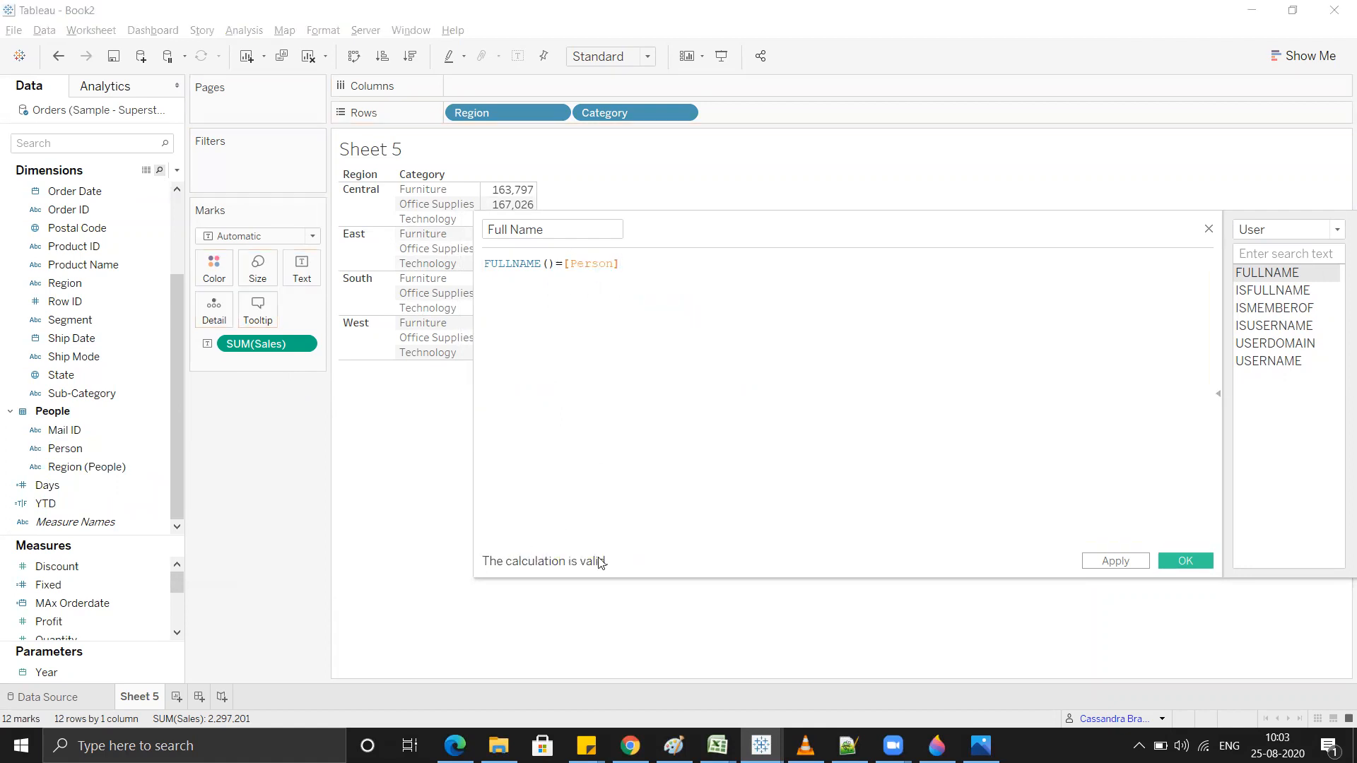
Step: Review the Full Name formula and save the calculated field
left_click_drag(811, 236, 746, 216)
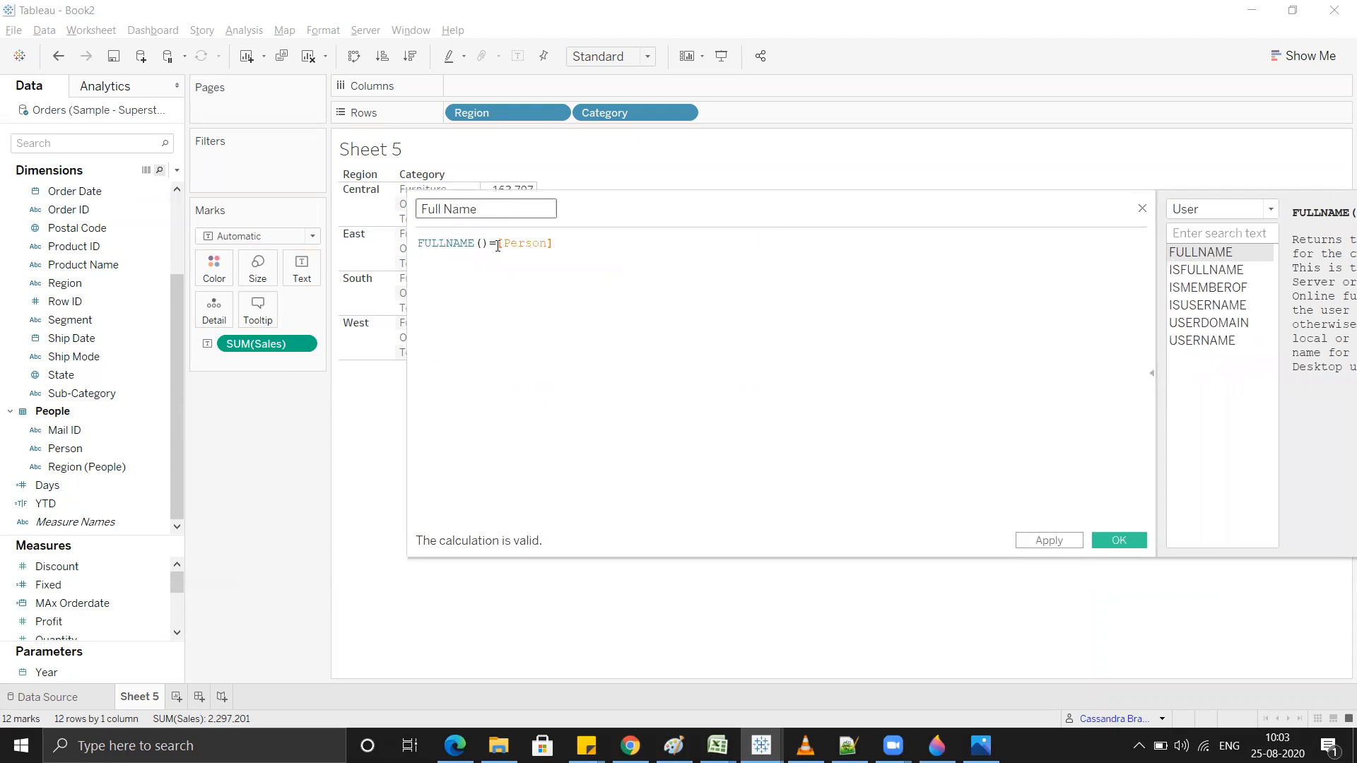
mouse_move(417, 246)
left_mouse_down()
mouse_move(583, 250)
mouse_move(428, 241)
left_mouse_up()
left_click(513, 254)
left_click(597, 251)
left_click(1129, 542)
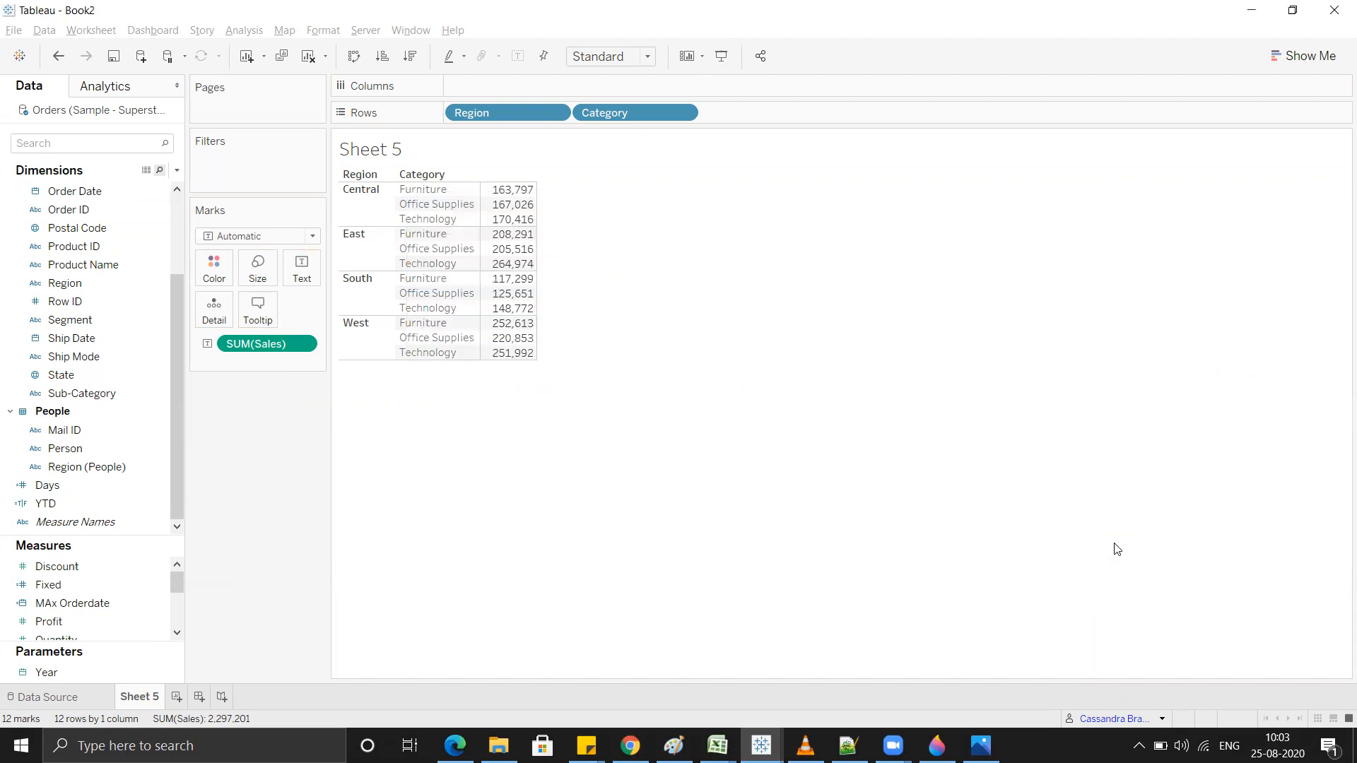
Step: Add Person ahead of Region in Rows and filter the sheet to Full Name values of True
left_click_drag(71, 448, 448, 117)
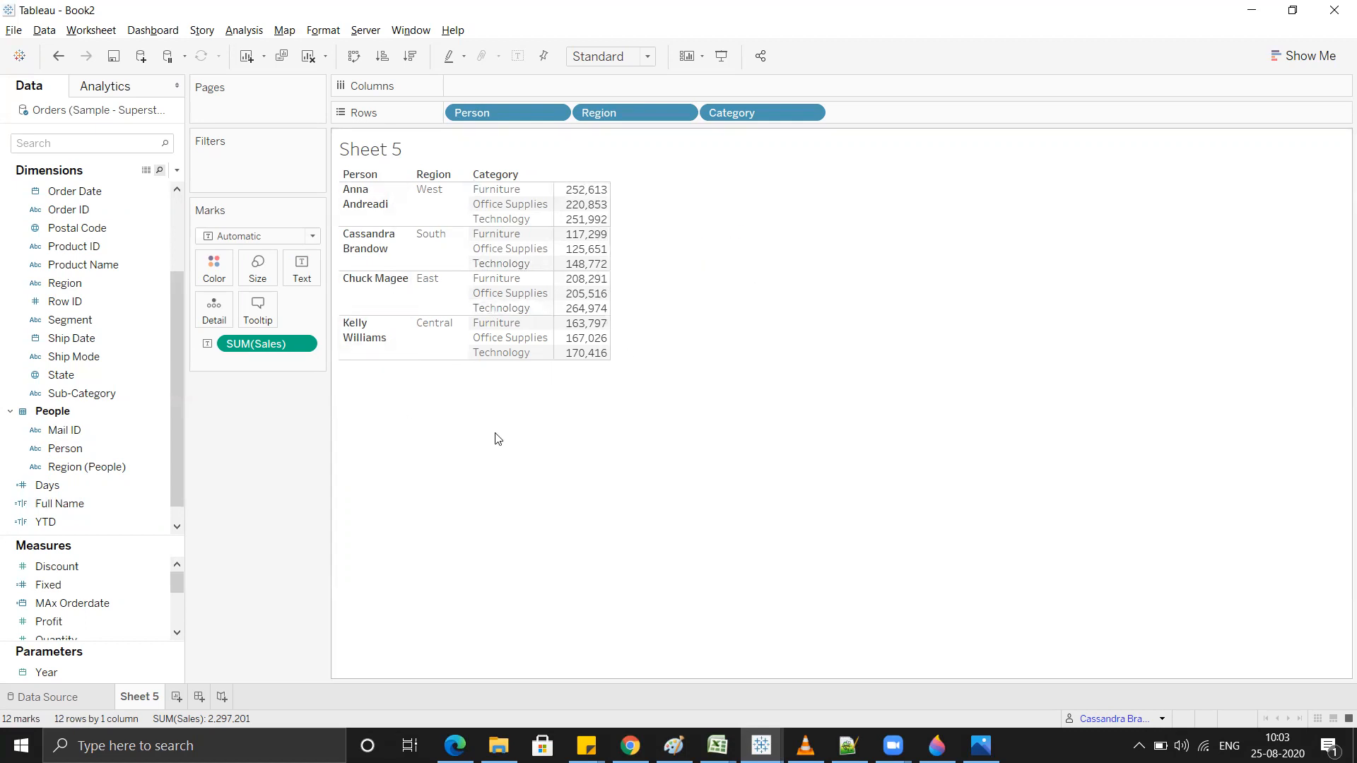
left_click_drag(60, 503, 222, 165)
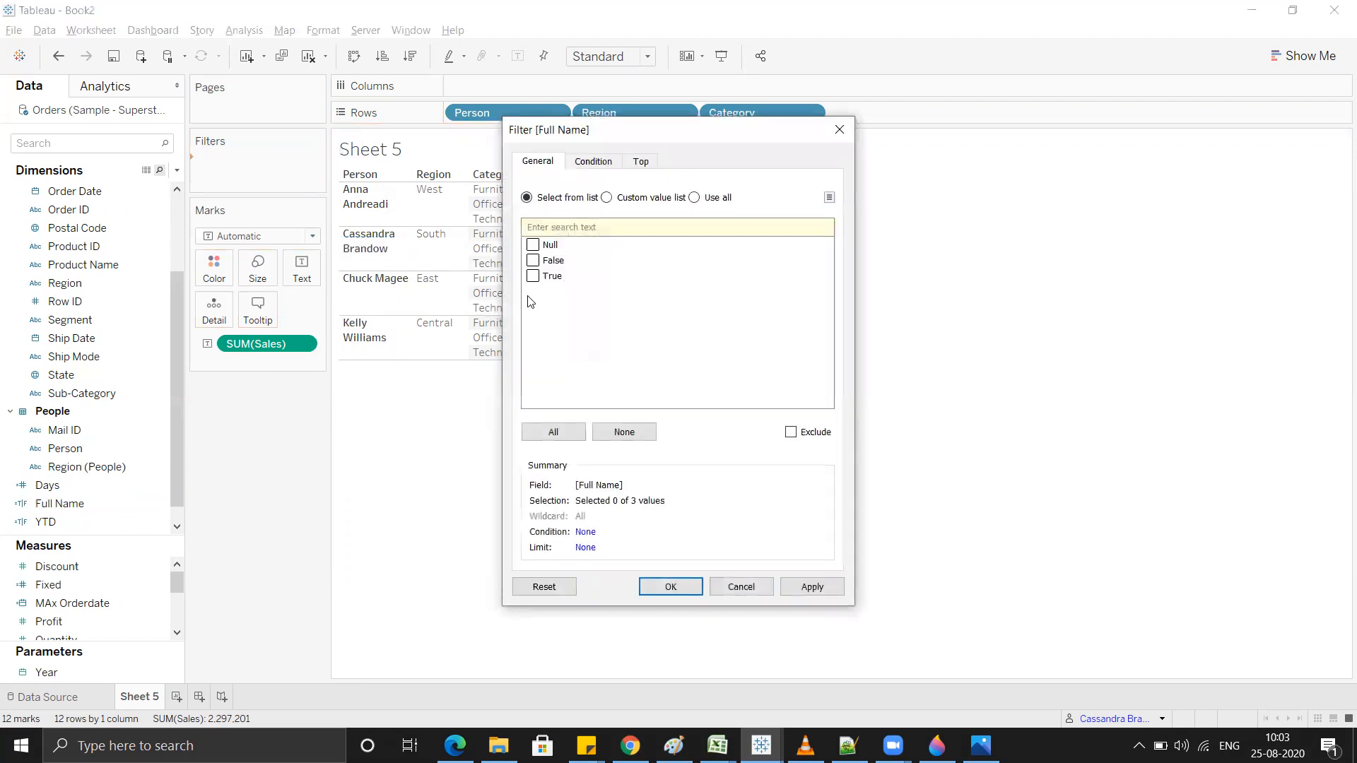
left_click(532, 277)
left_click(644, 585)
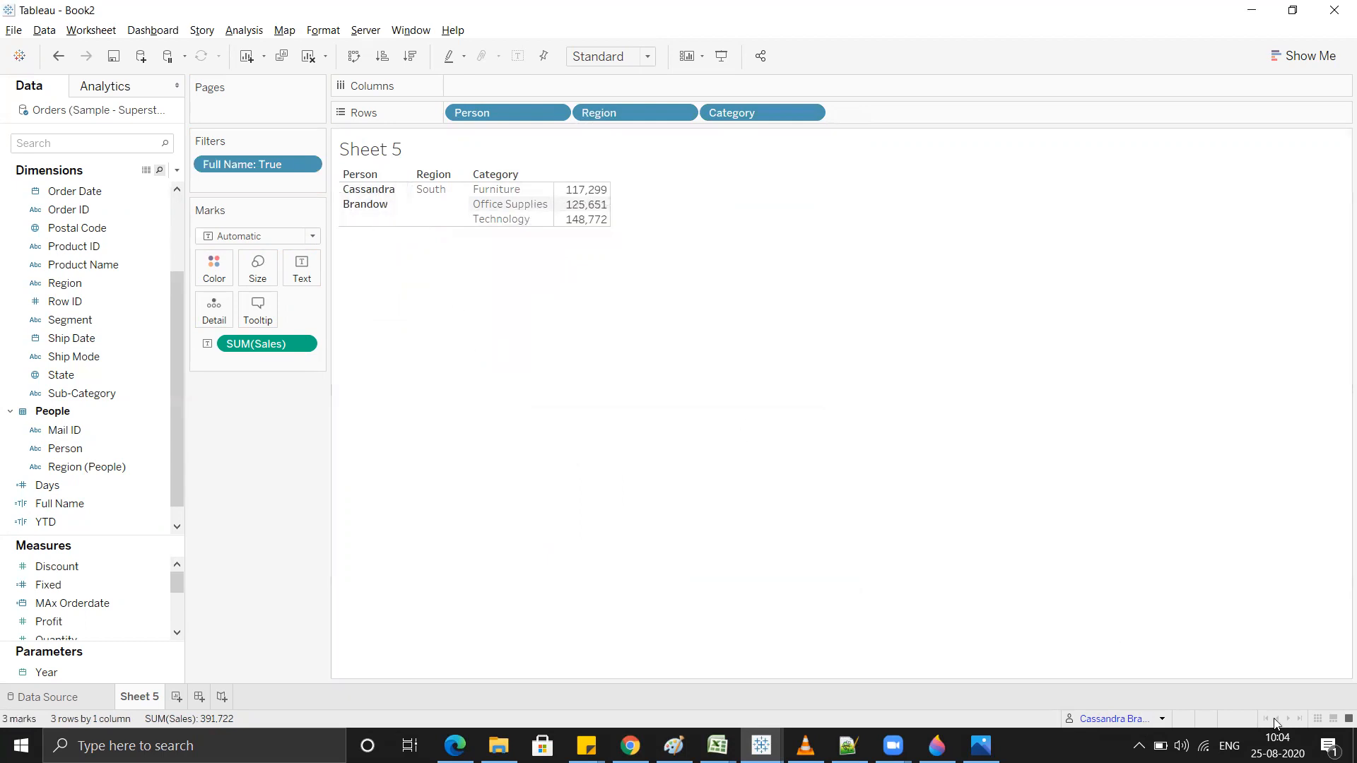
Step: Preview the filtered sheet as the Tableau Training user
left_click(1162, 718)
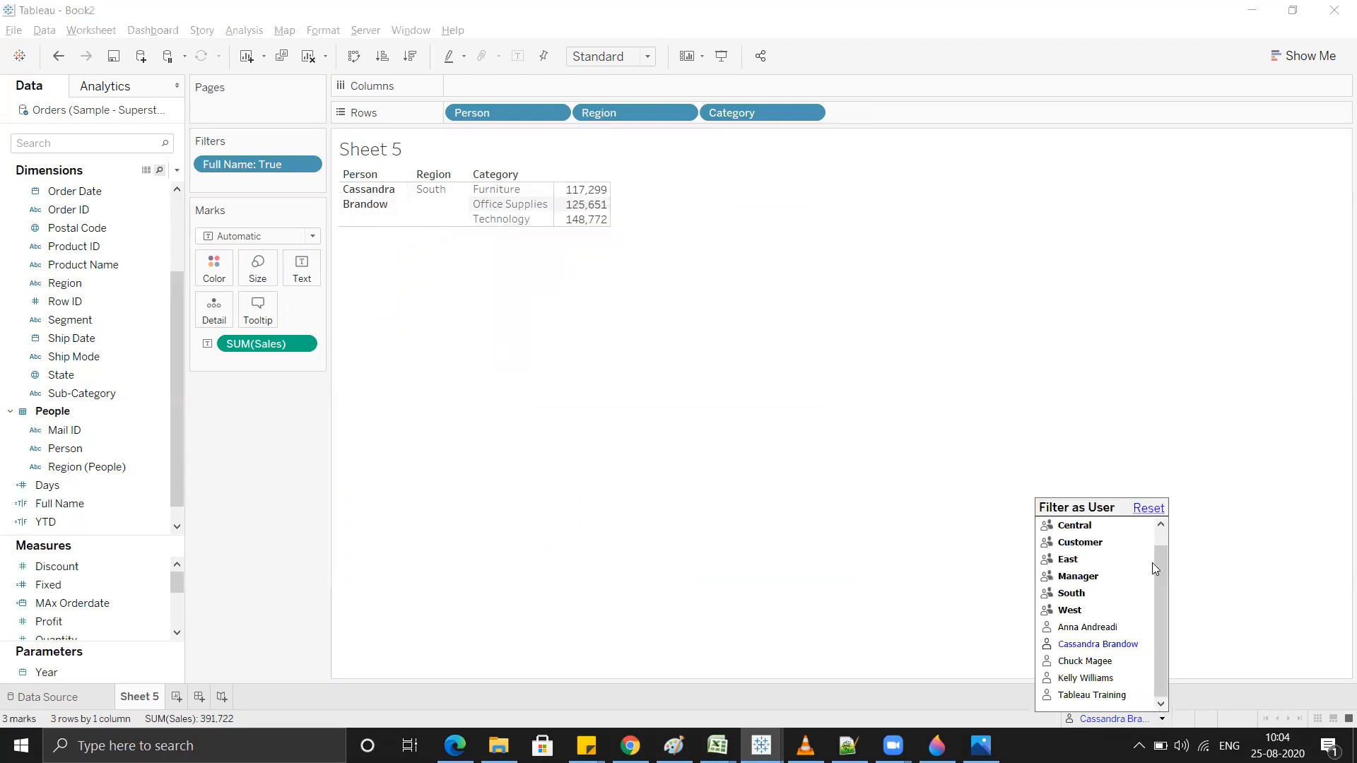
mouse_move(1161, 586)
left_mouse_down()
mouse_move(1167, 557)
mouse_move(1164, 582)
left_mouse_up()
left_click(1094, 697)
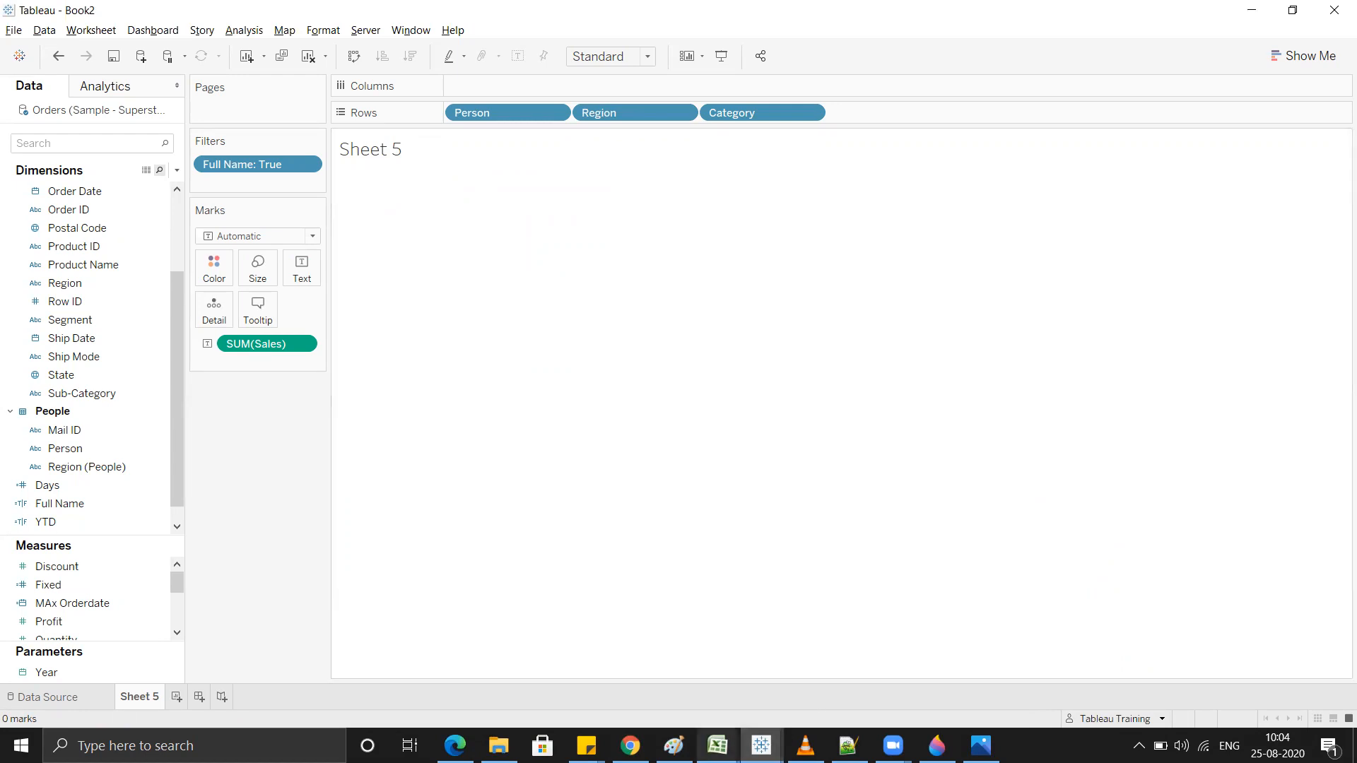
Step: Switch to the Sample - Superstore-YTD workbook in Excel and check the People sheet's Person and Mail ID entries for the Tableau Training user
left_click(717, 745)
left_click(810, 691)
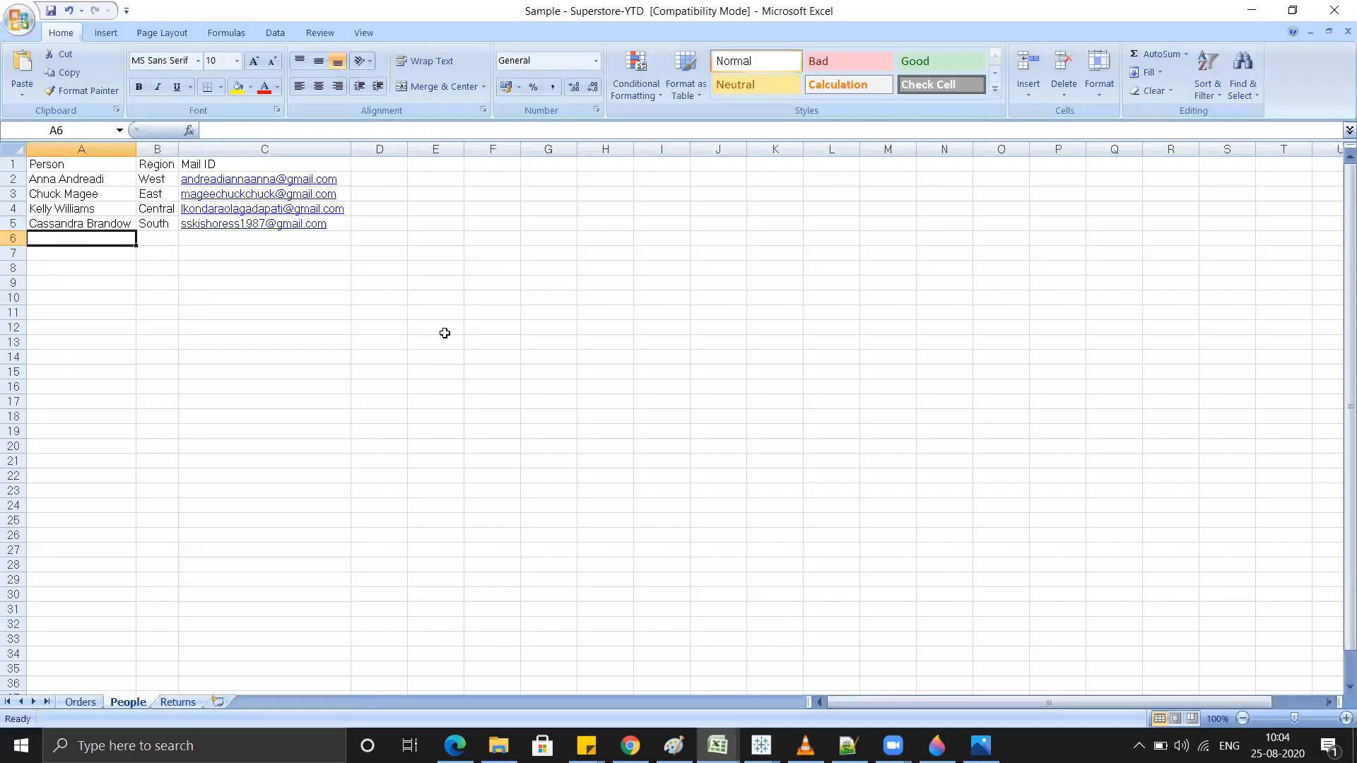
left_click(251, 181)
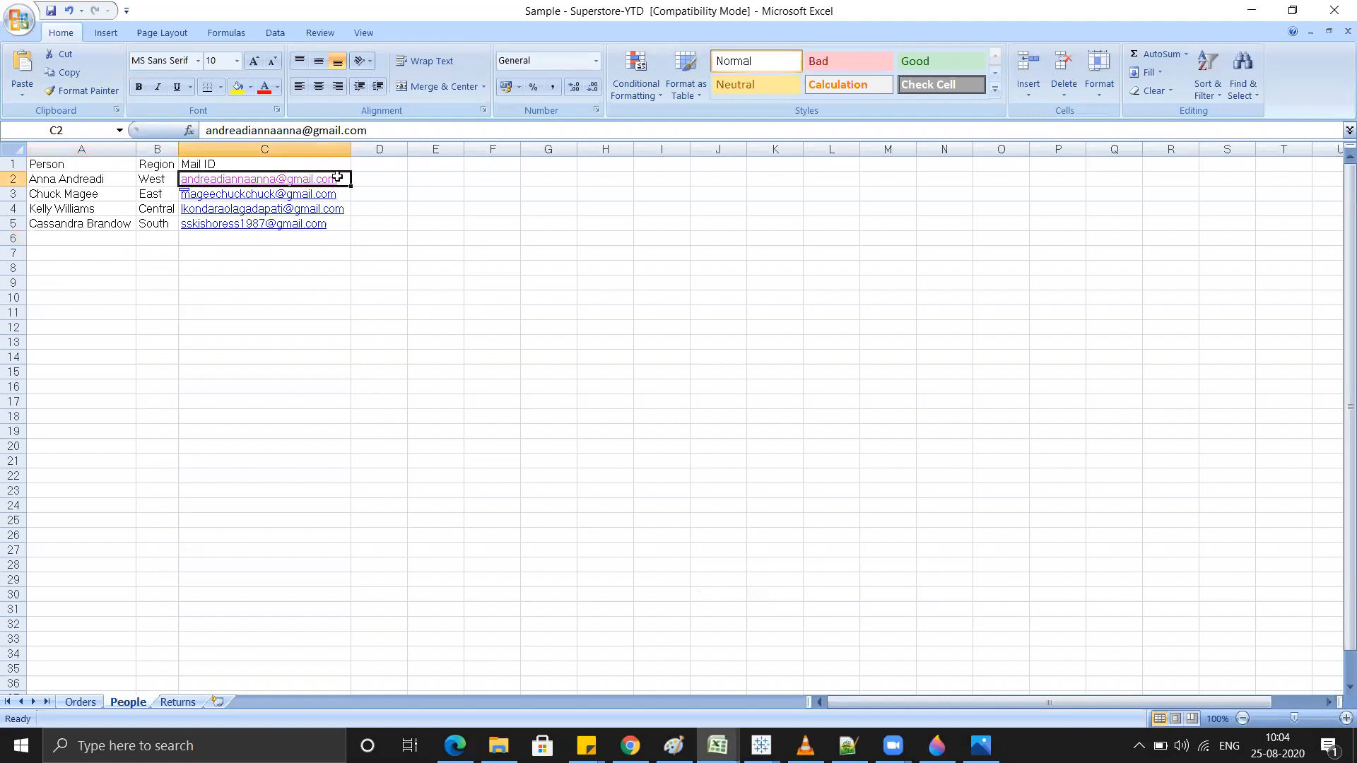
key("Escape")
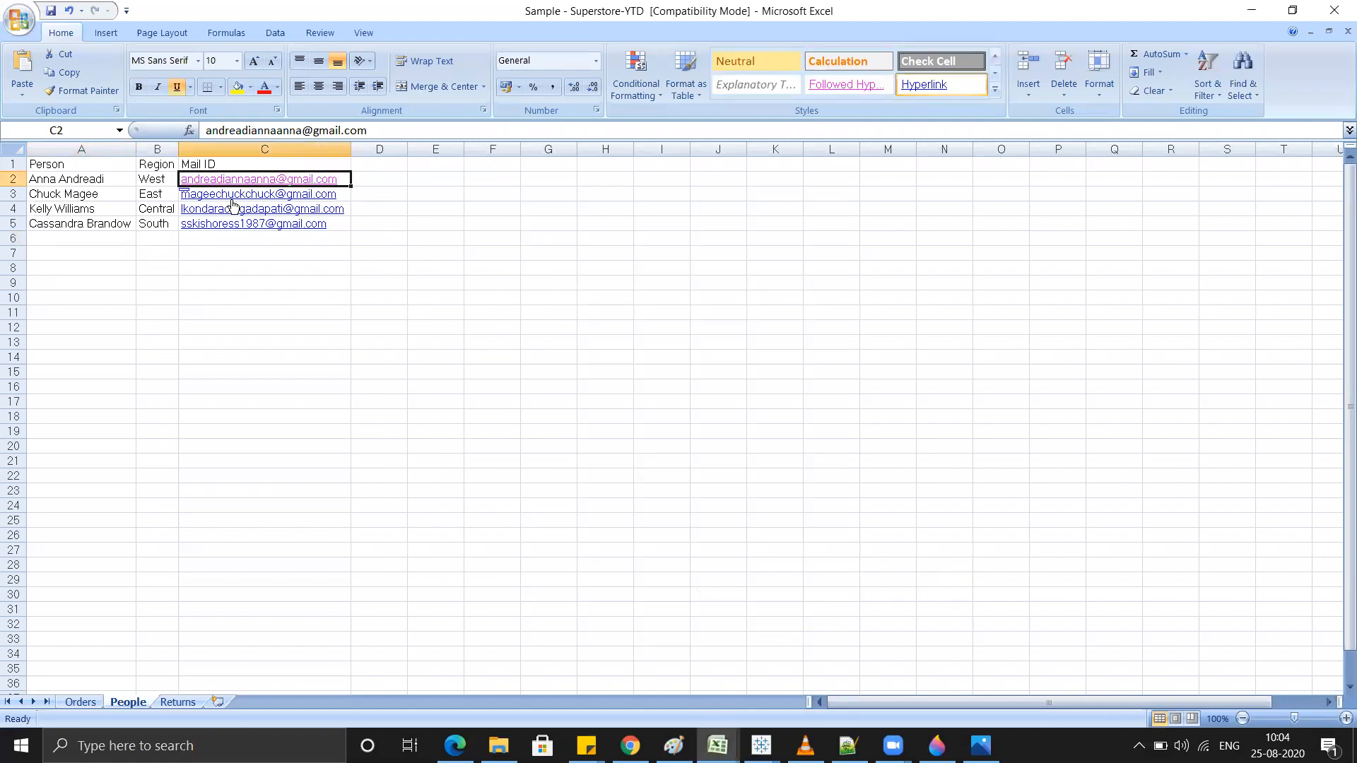
left_click(356, 238)
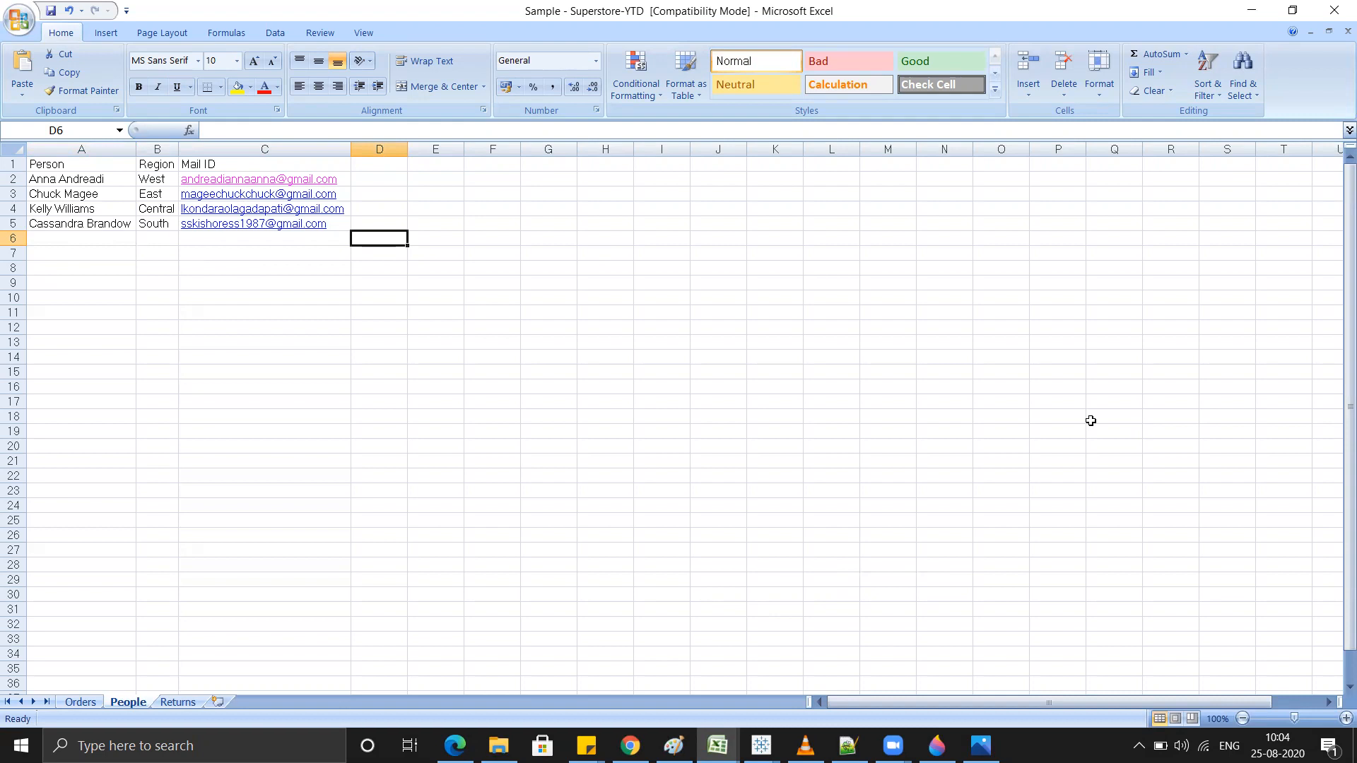
Step: Switch back to the Book2 workbook in Tableau and preview the sheet as the person assigned to the Central region
mouse_move(761, 745)
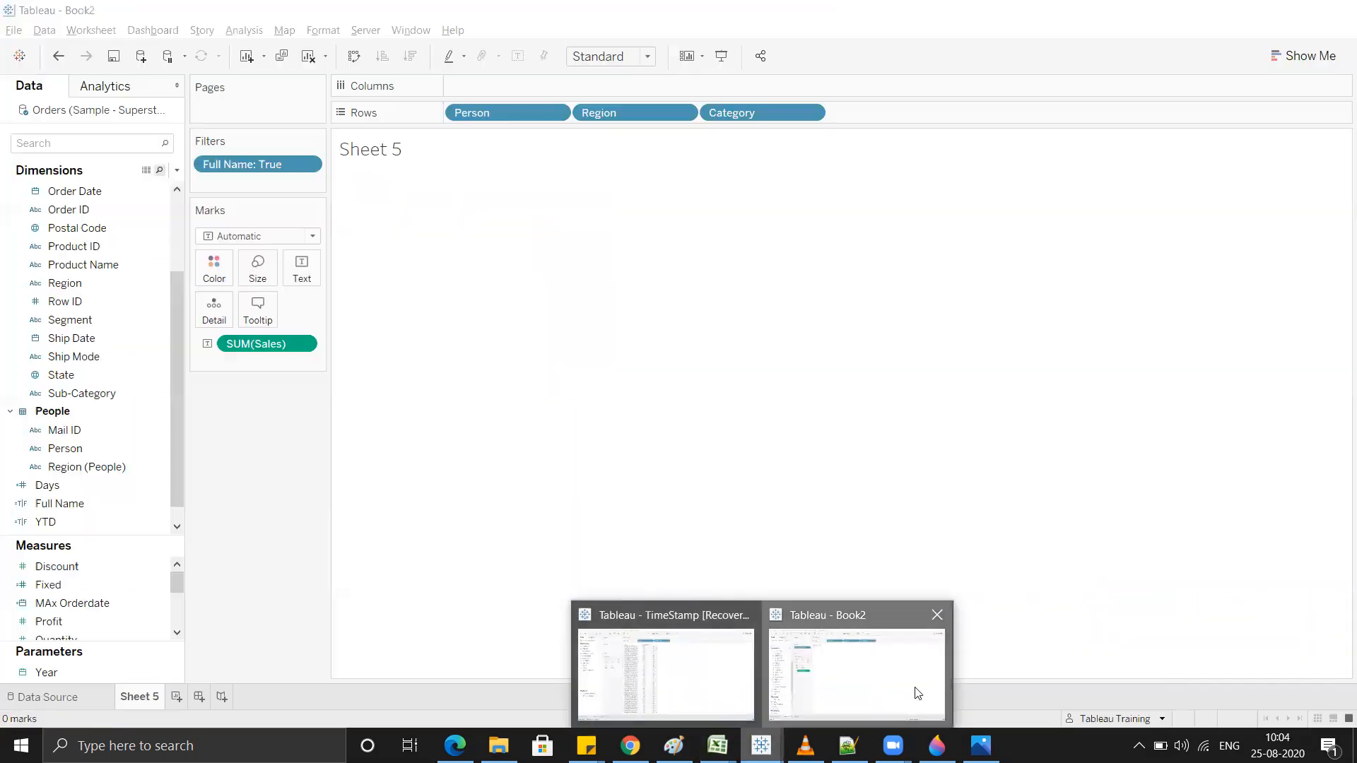
left_click(912, 693)
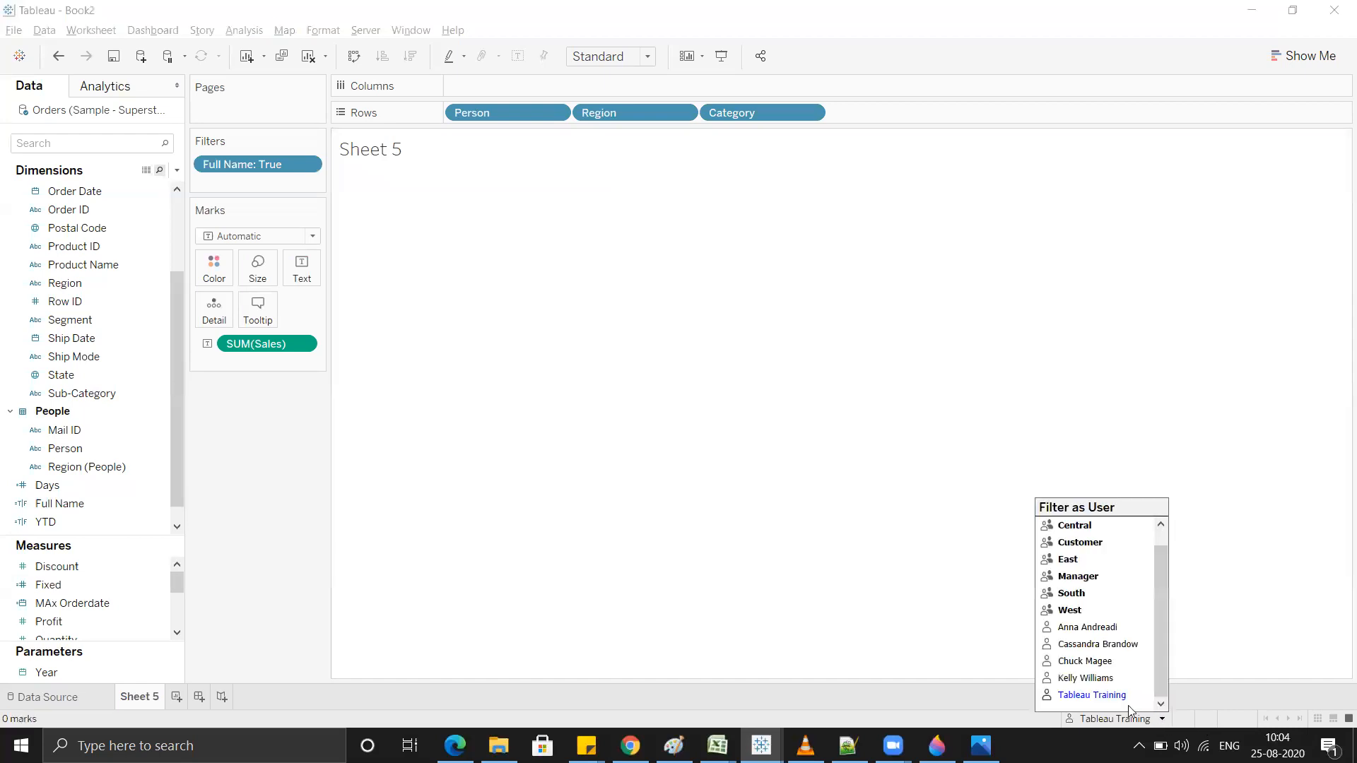
left_click(1079, 679)
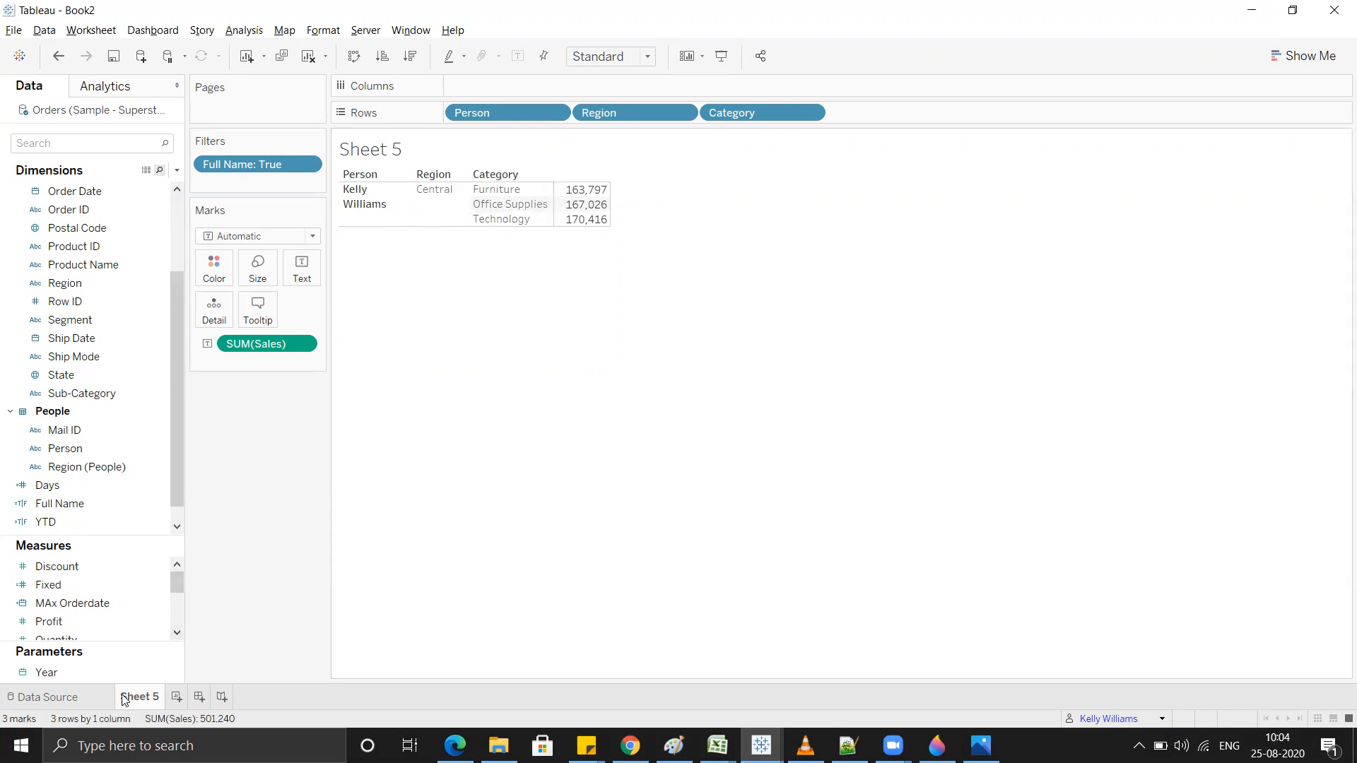
Step: Rename Sheet 5 as Full Name
type("FullName")
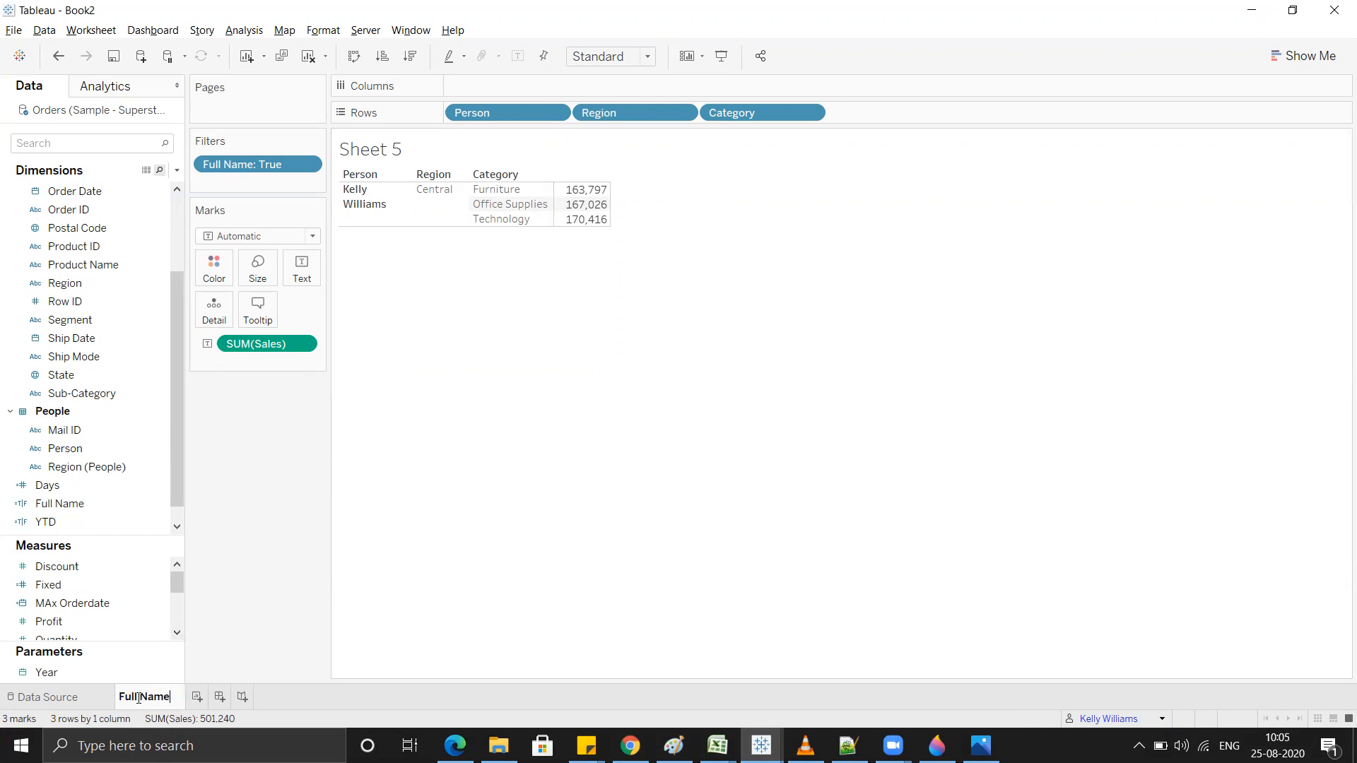
left_click(139, 697)
left_click(401, 598)
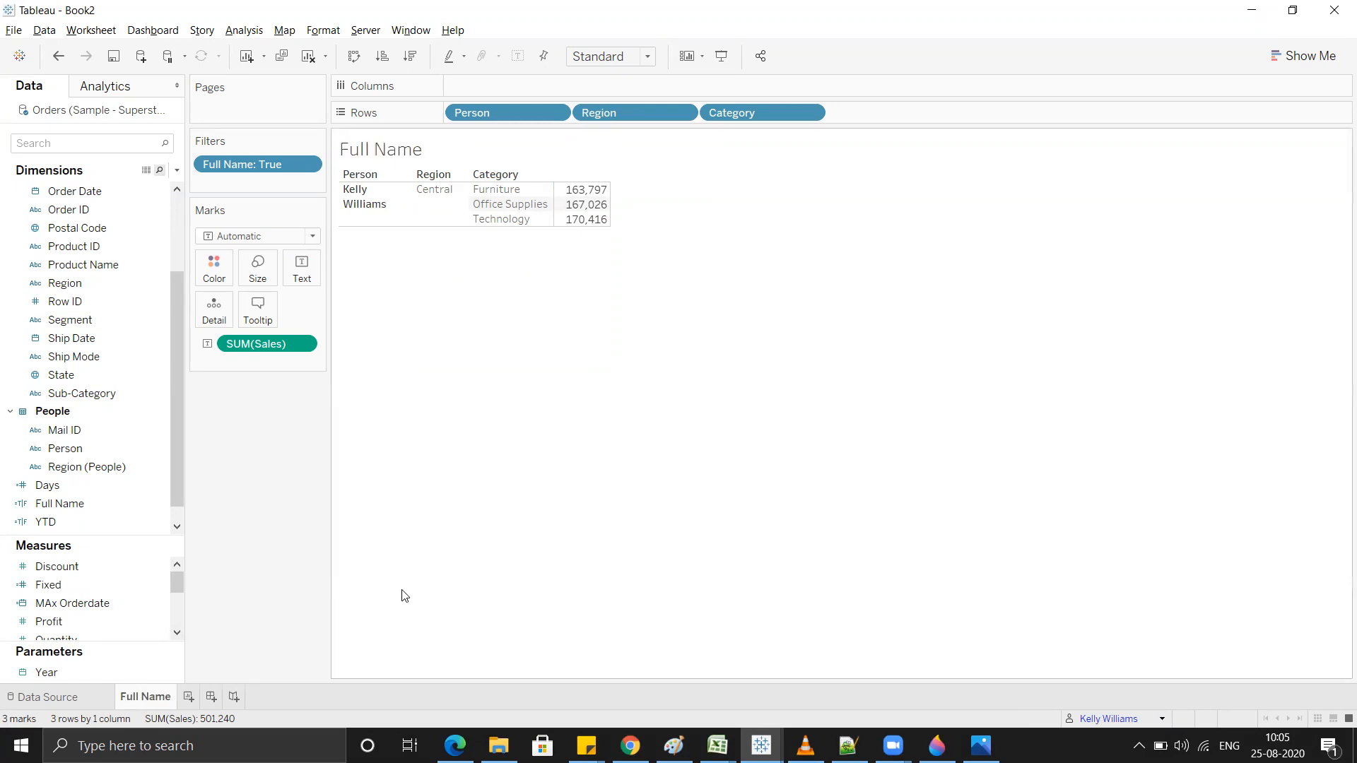
Step: Add a new worksheet and name it User Name
left_click(191, 704)
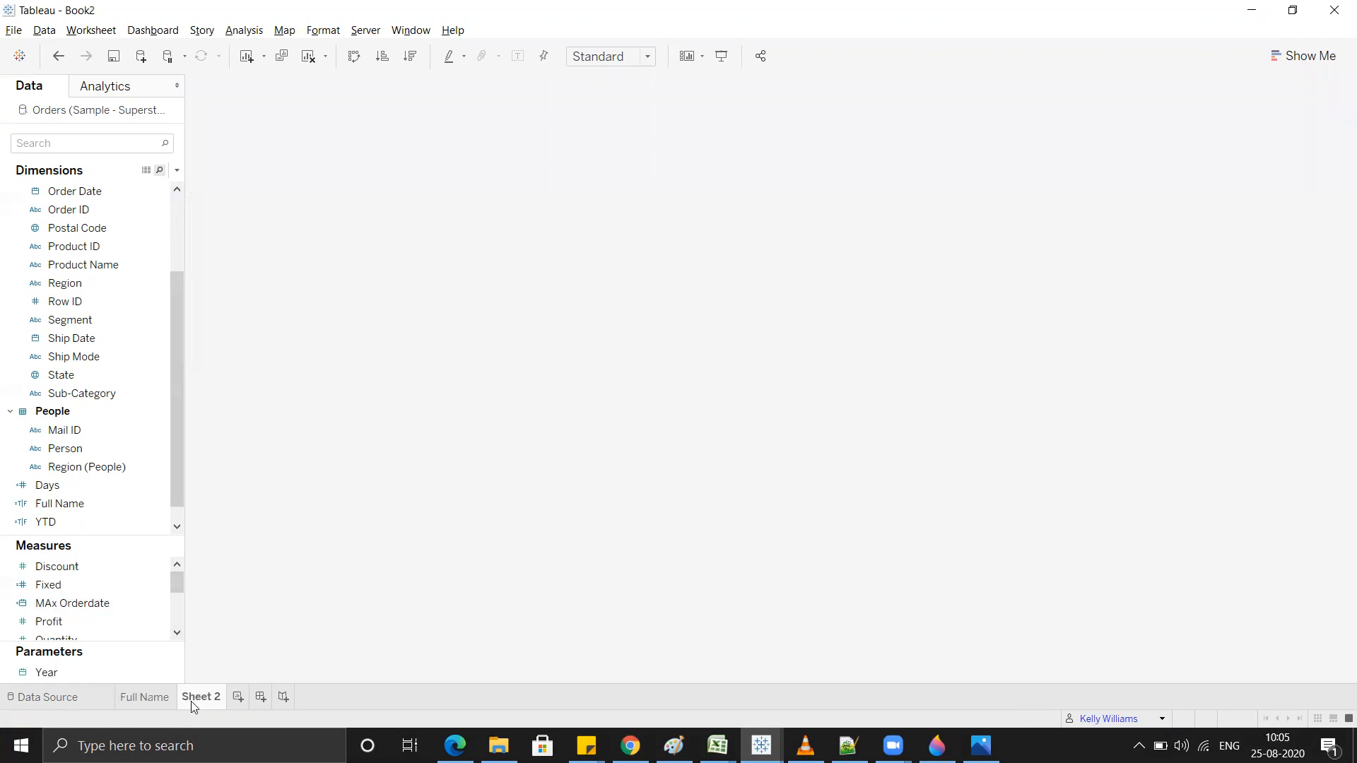
double_click(196, 700)
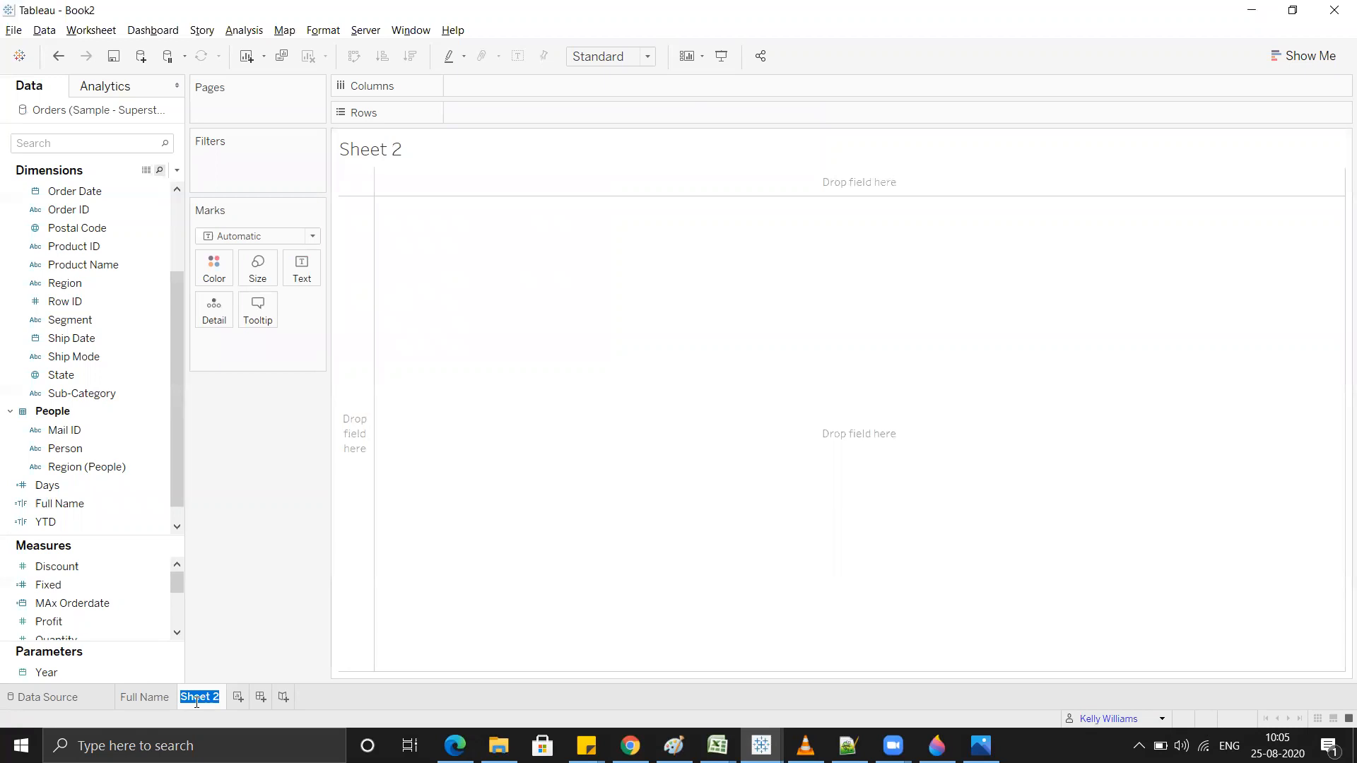
type("User Name")
left_click(657, 373)
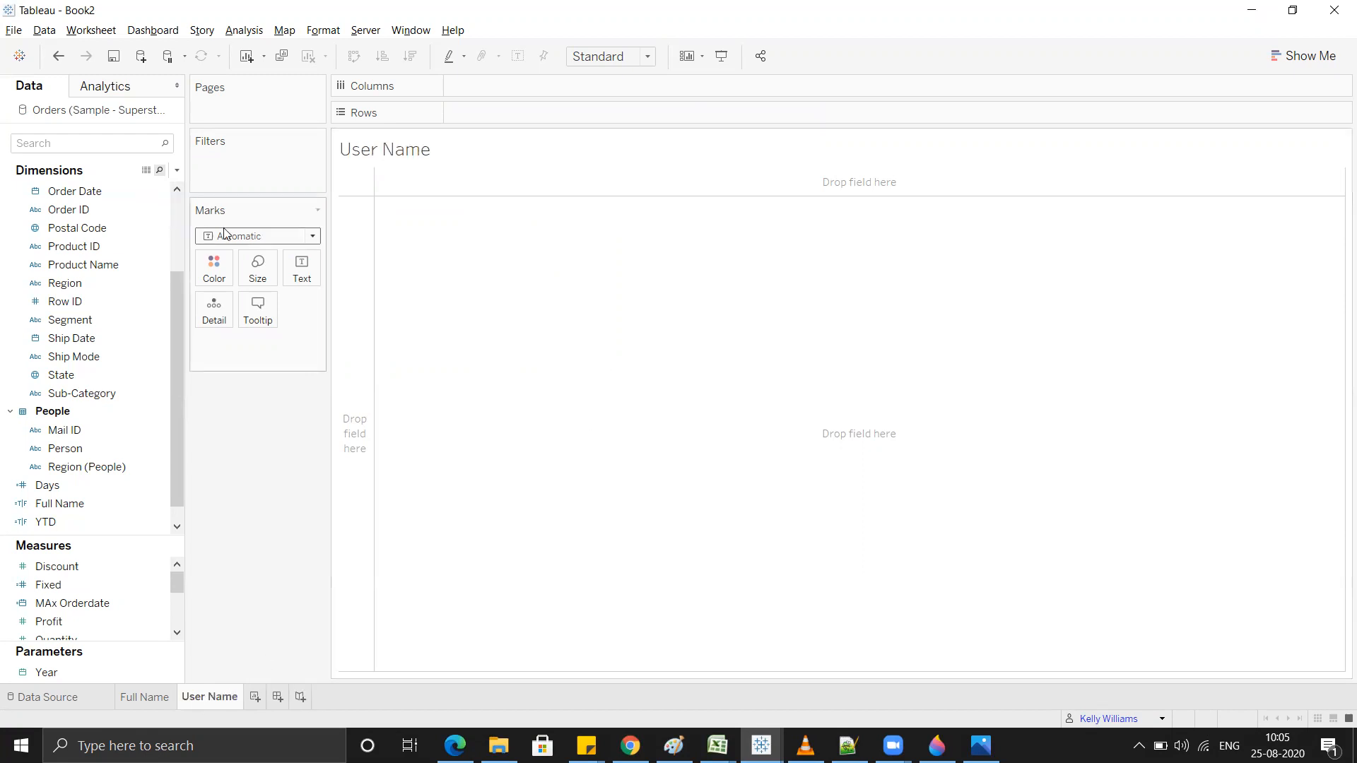
Step: Create a calculated field named User Name and start its formula with USERNAME()=
left_click(176, 171)
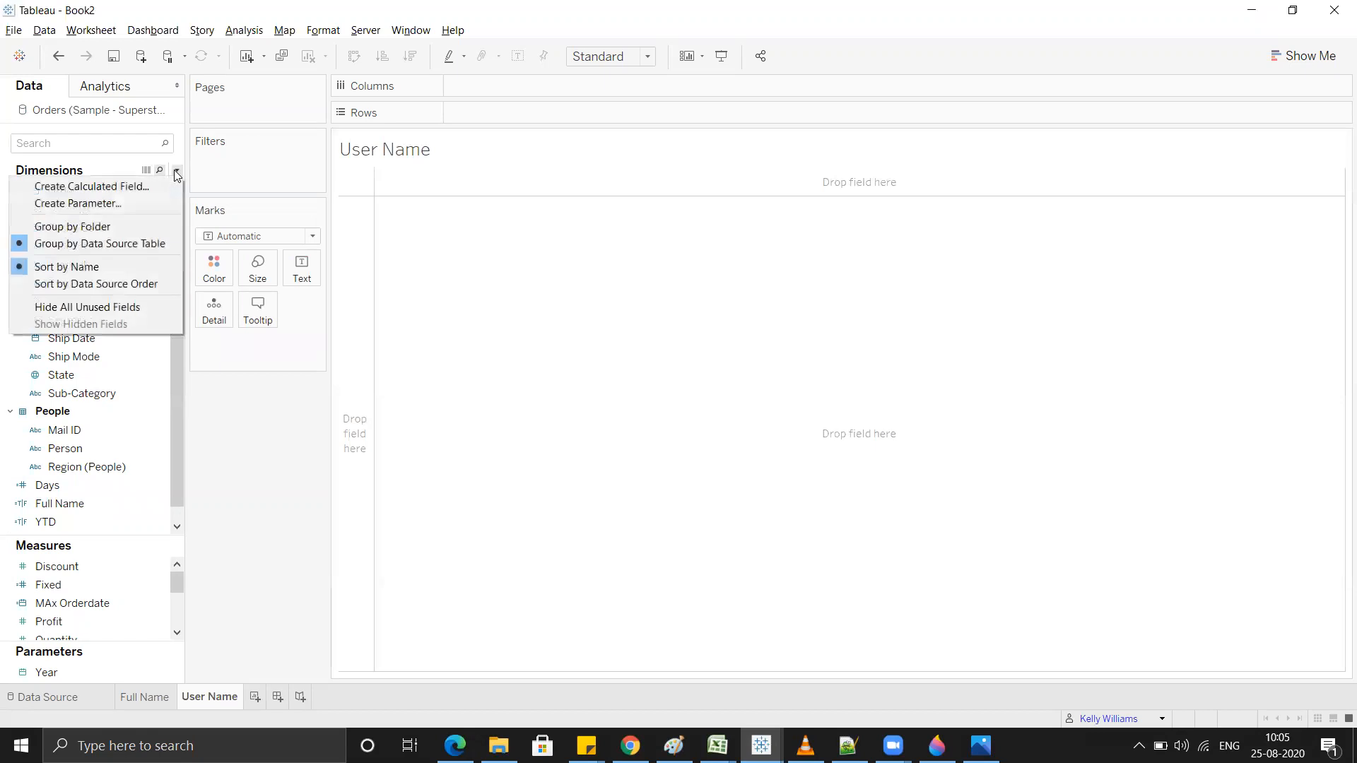
left_click(143, 185)
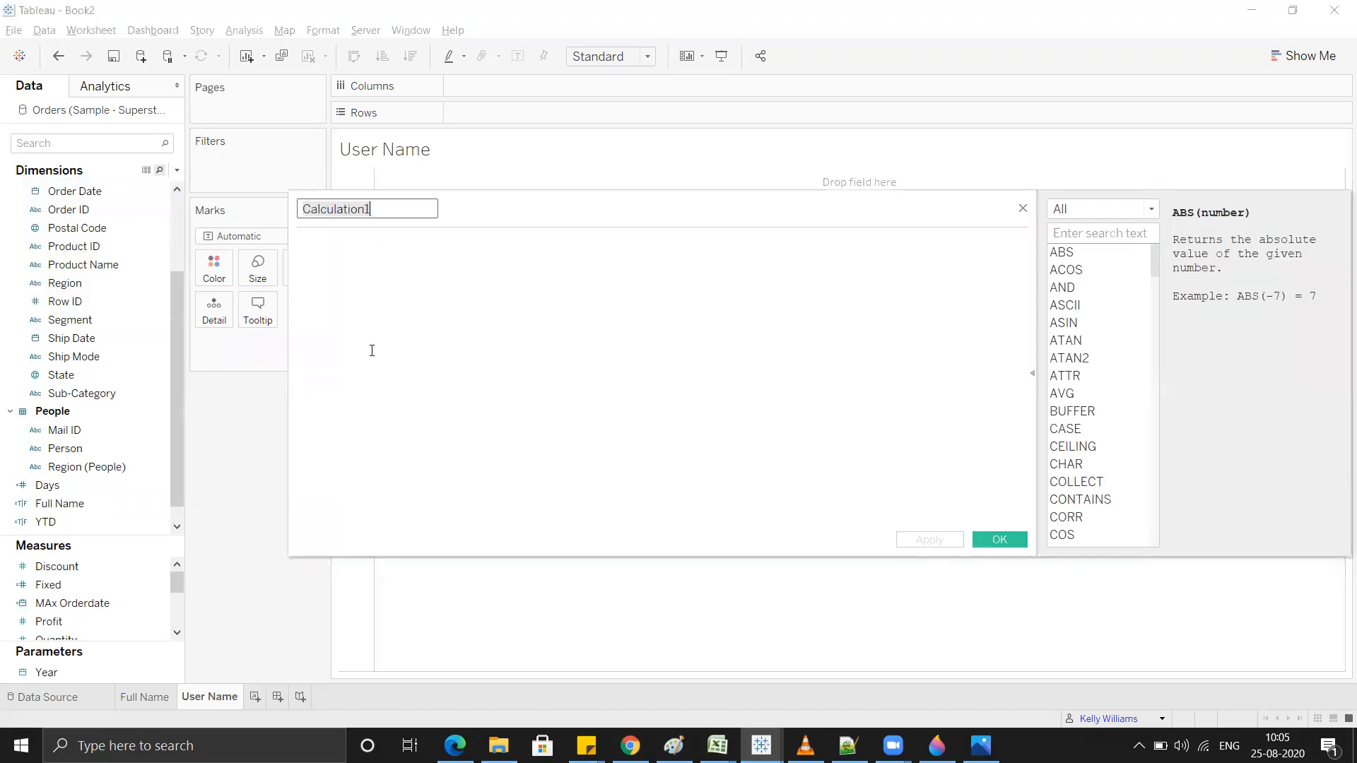
type("User")
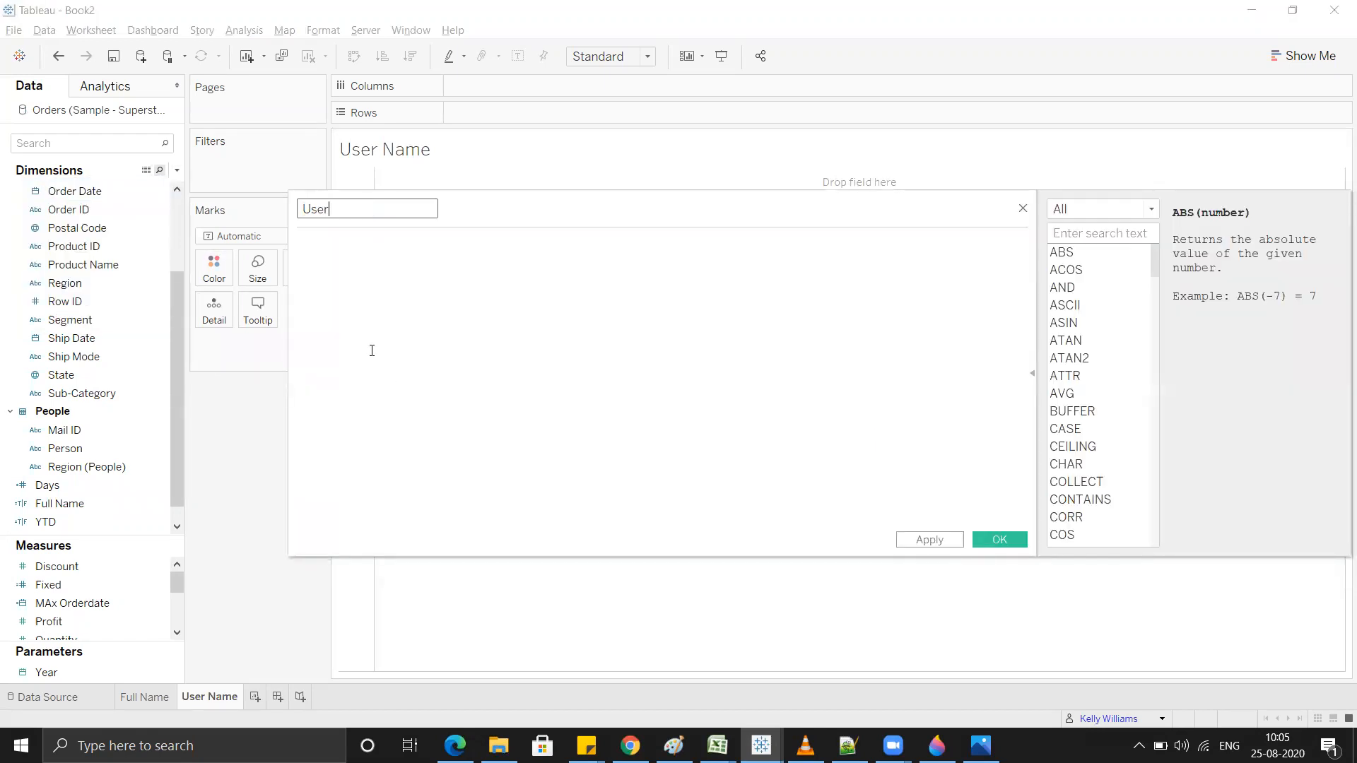
type(" Name")
left_click(373, 347)
type("user")
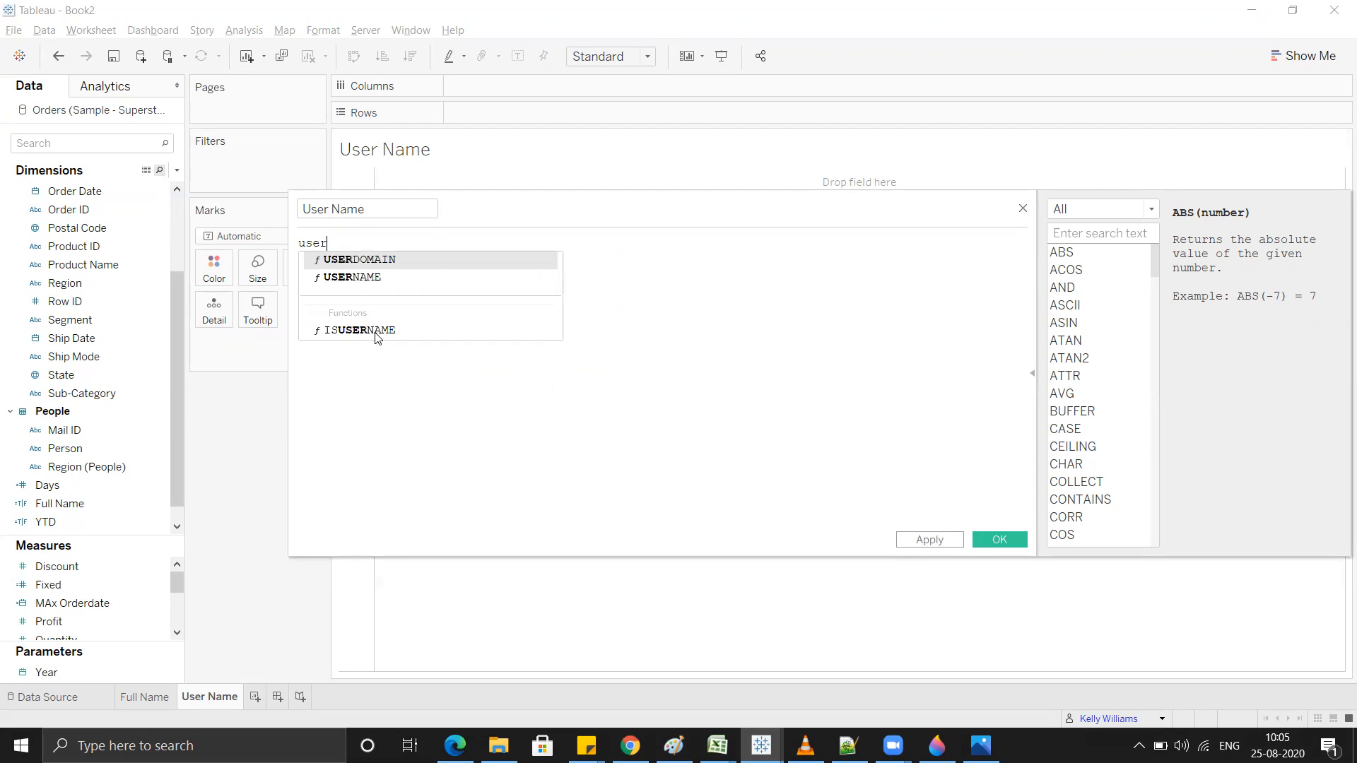
left_click(386, 278)
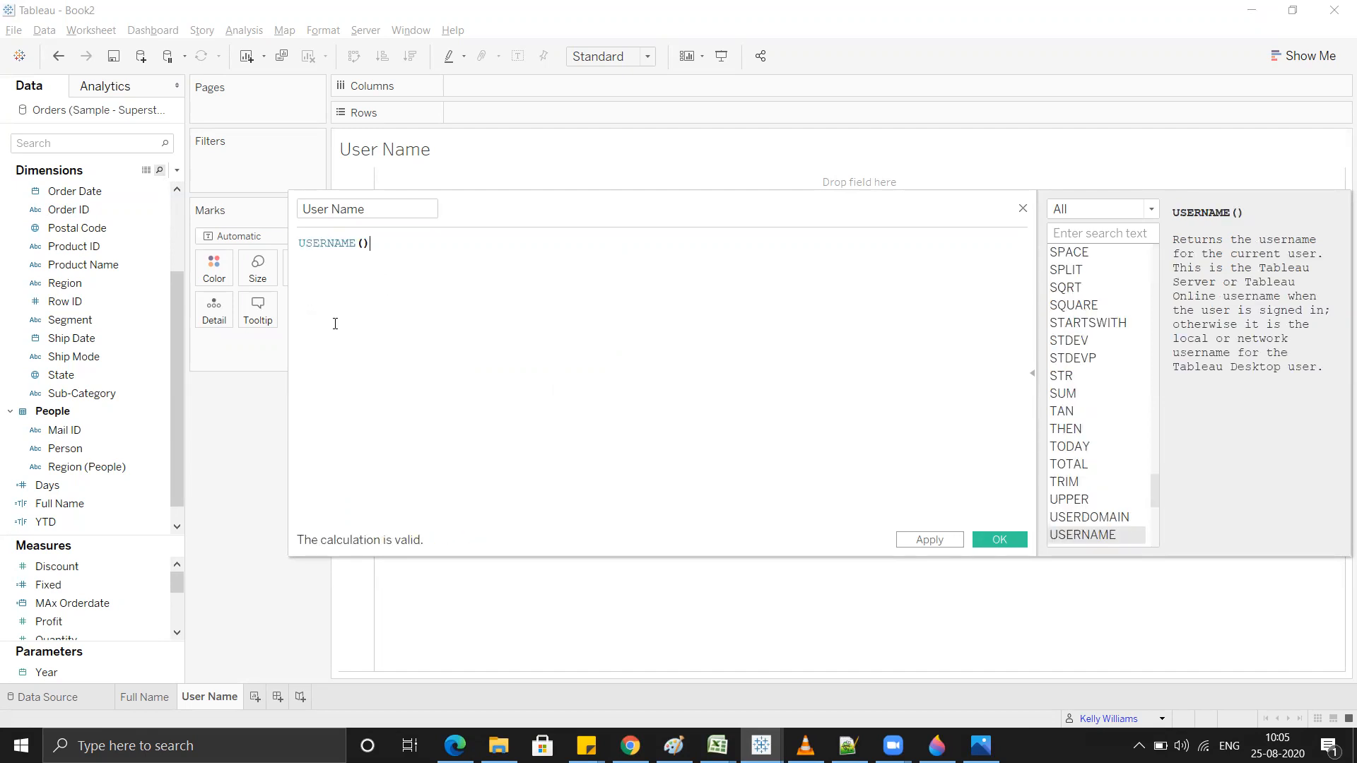
type("=")
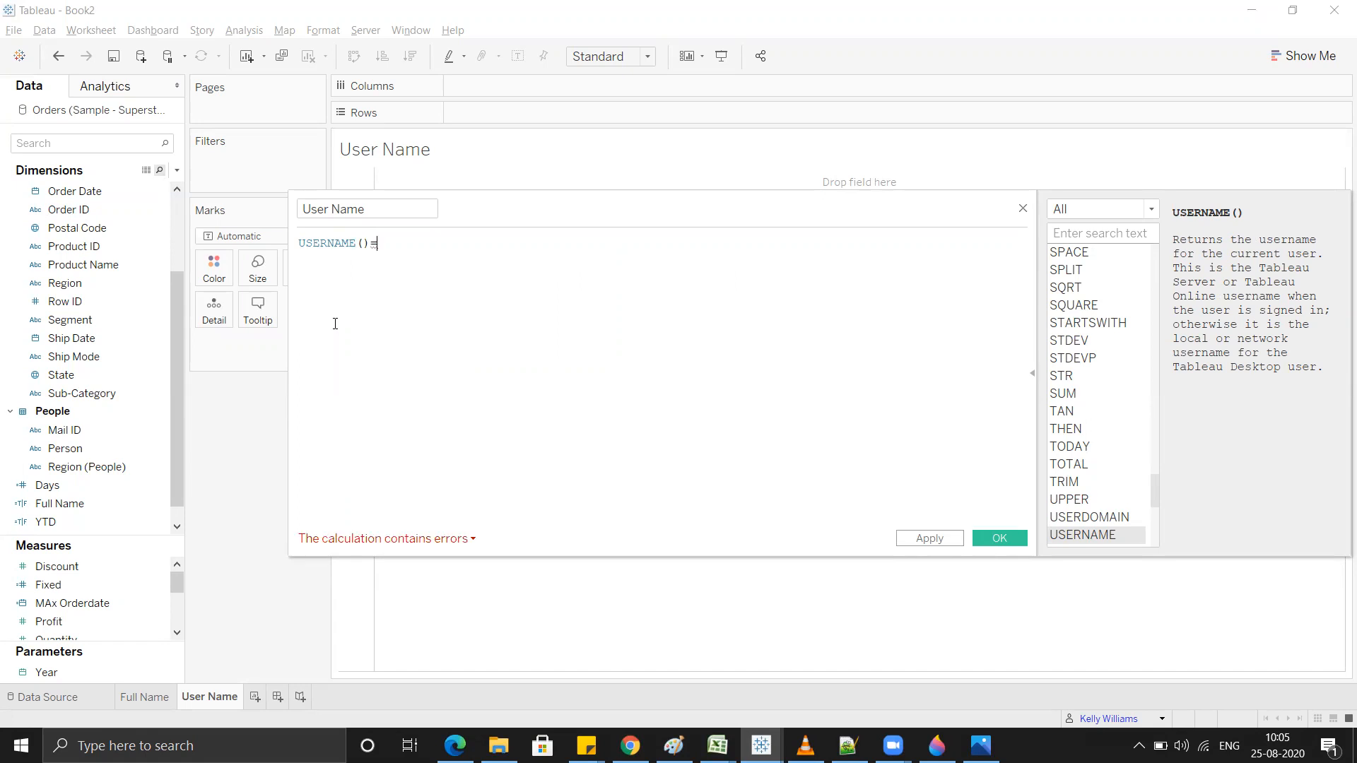
Step: Check the Username column on the Tableau Online Users page in Chrome, and complete the Tableau formula with the People table's Mail ID field
left_click(630, 745)
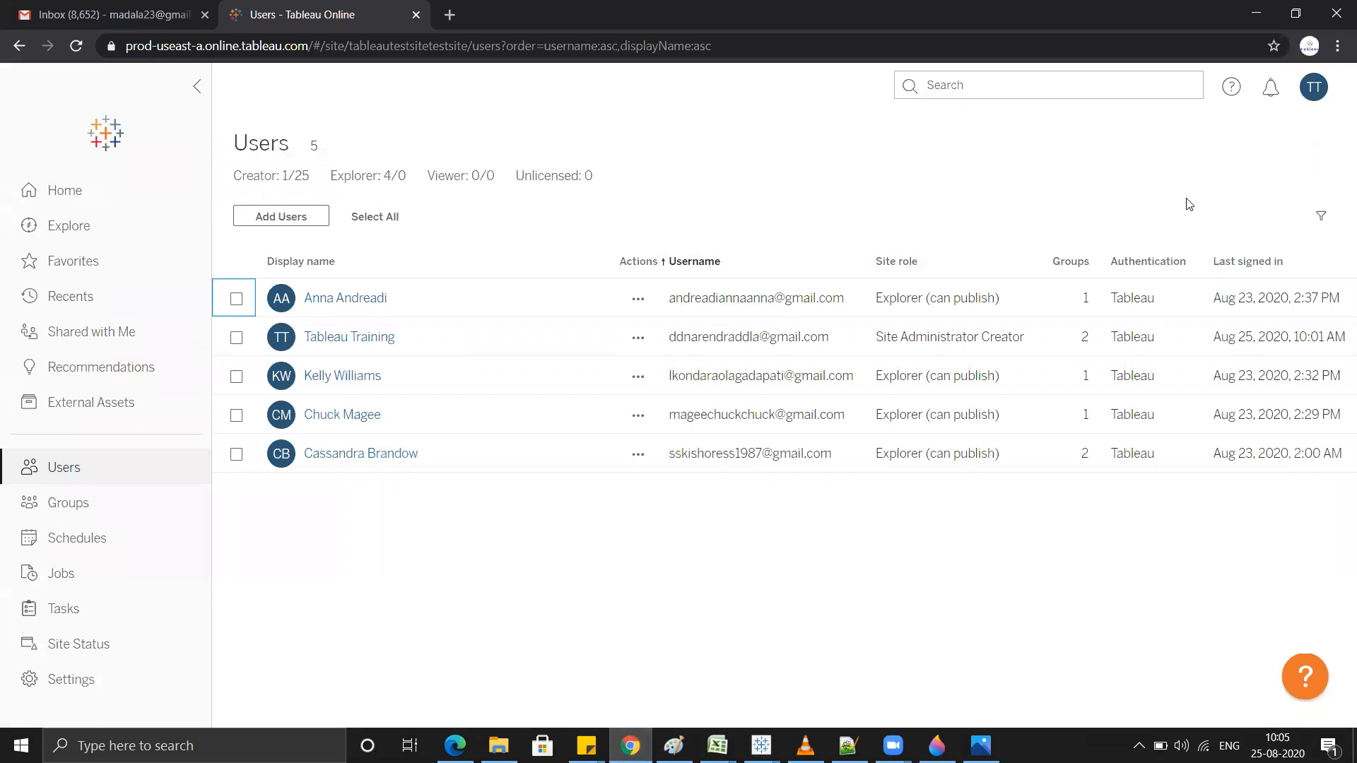
left_click(1256, 17)
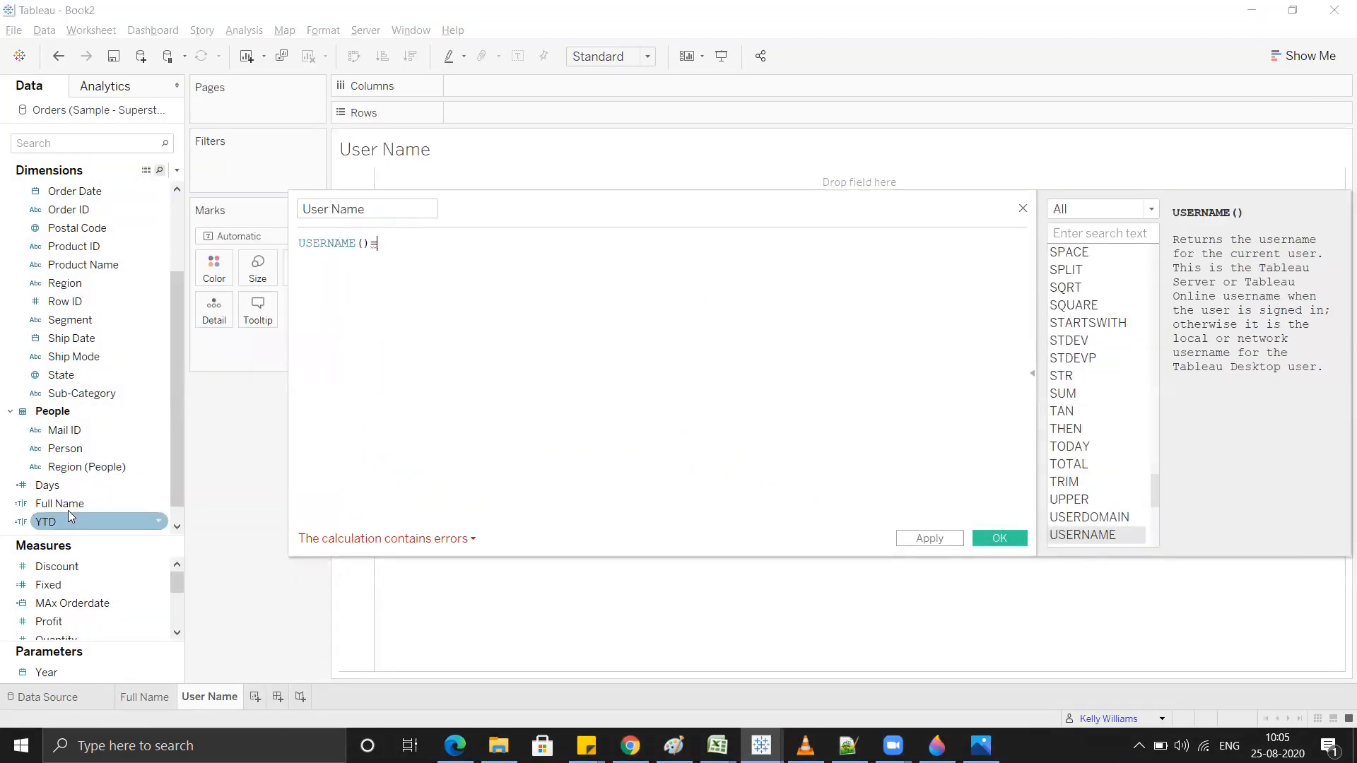
left_click_drag(70, 432, 344, 345)
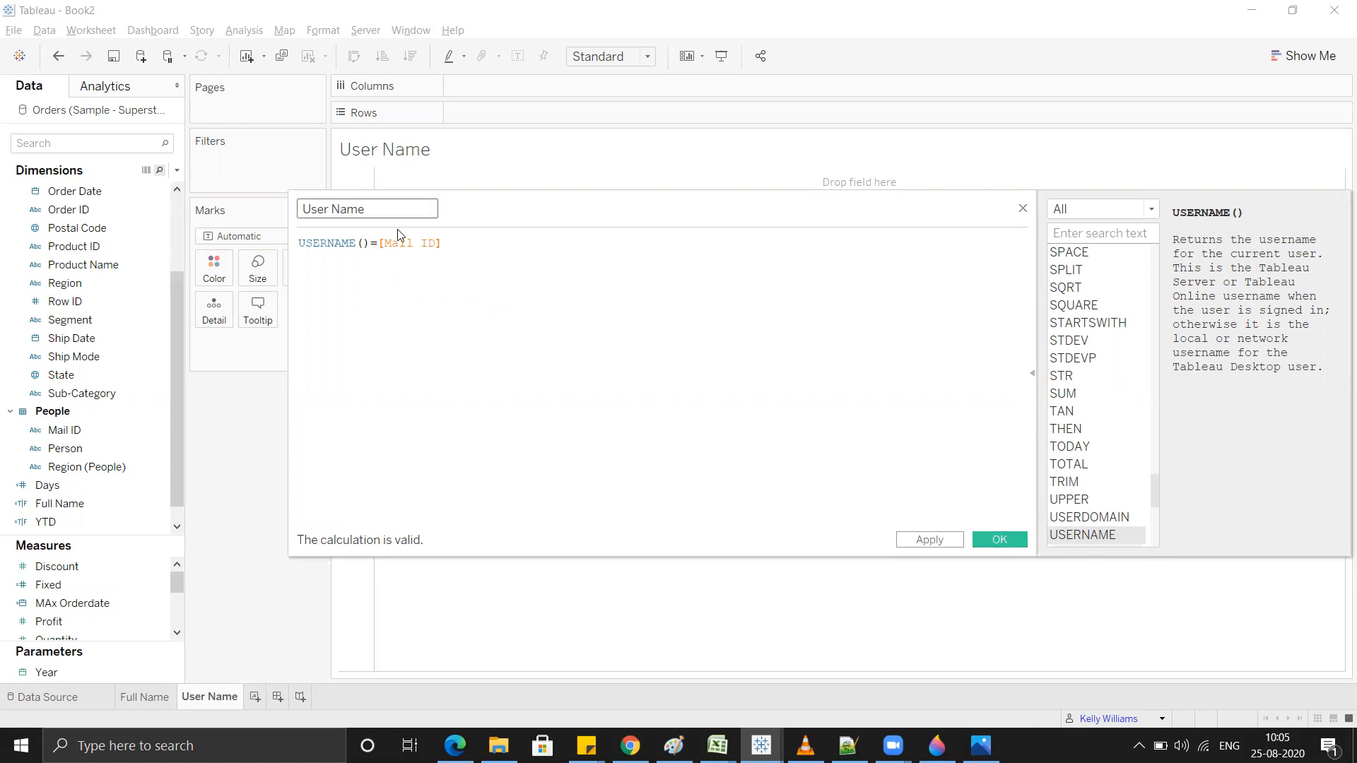
Step: Review the formula USERNAME()=[Mail ID] and save the User Name calculated field
left_click_drag(445, 243, 379, 248)
left_click(438, 256)
left_click_drag(621, 215, 641, 247)
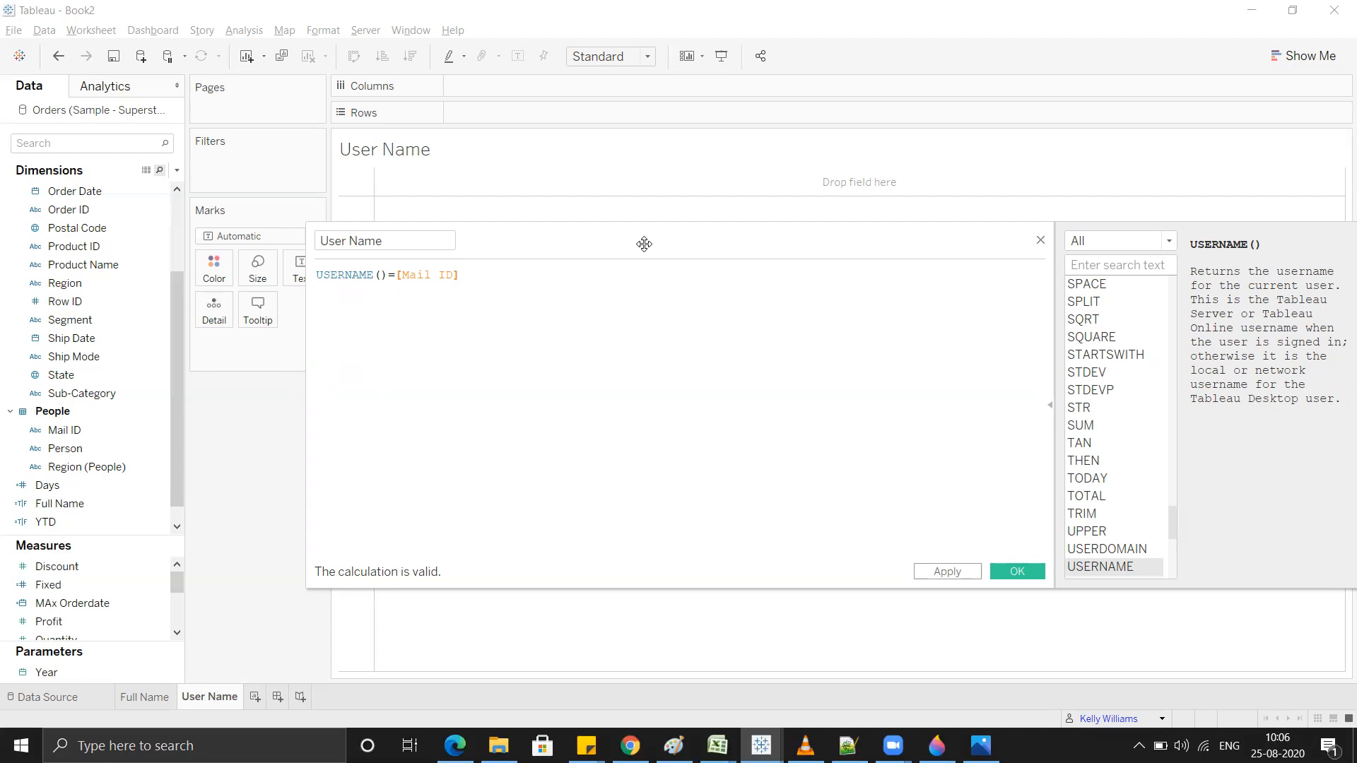
left_click_drag(672, 231, 730, 188)
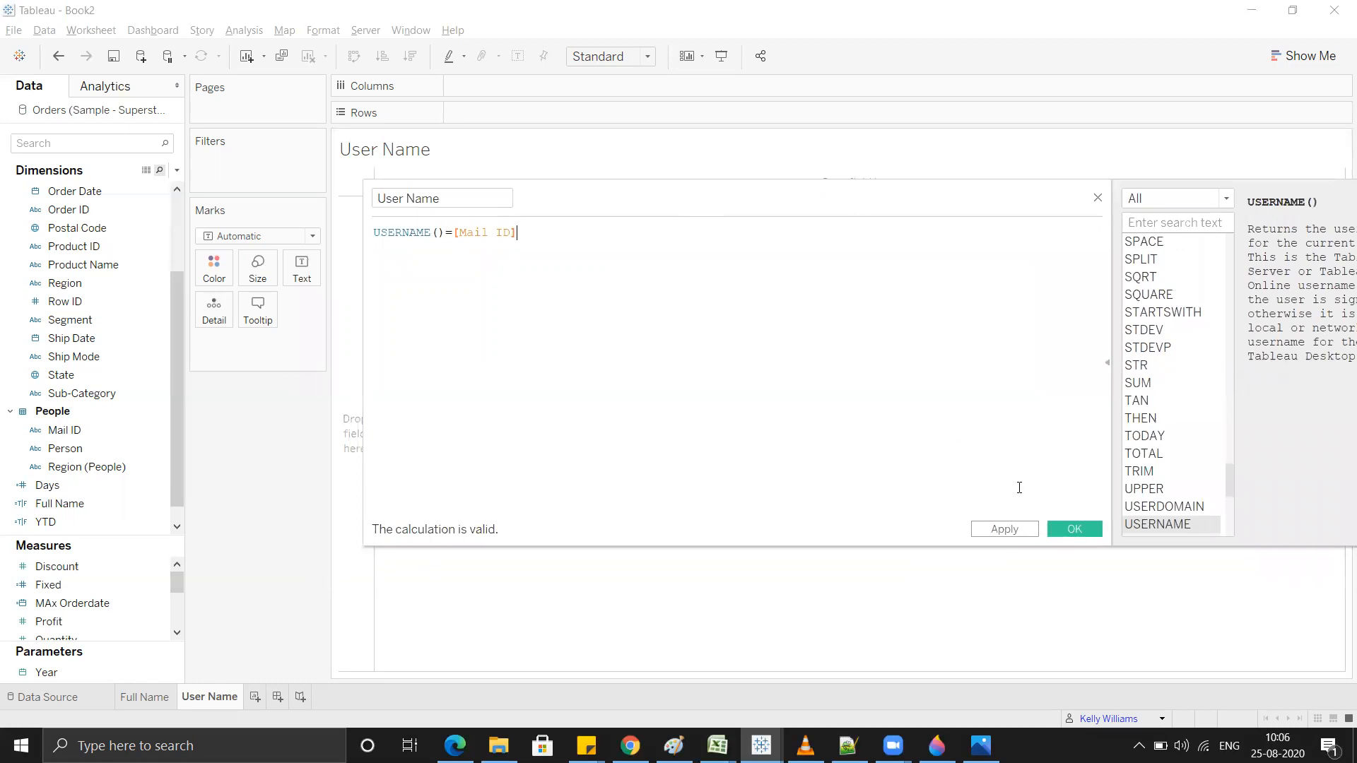
left_click(1076, 532)
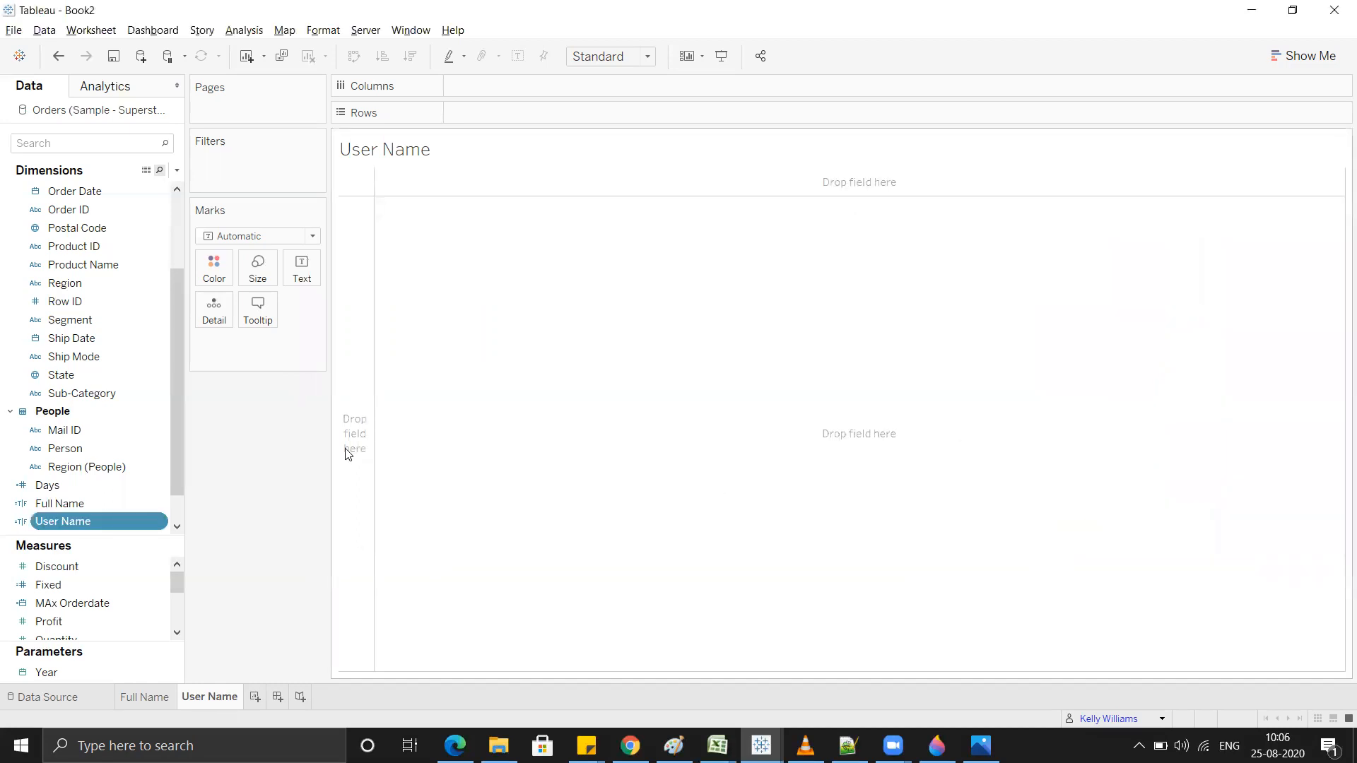
left_click(136, 700)
right_click(143, 699)
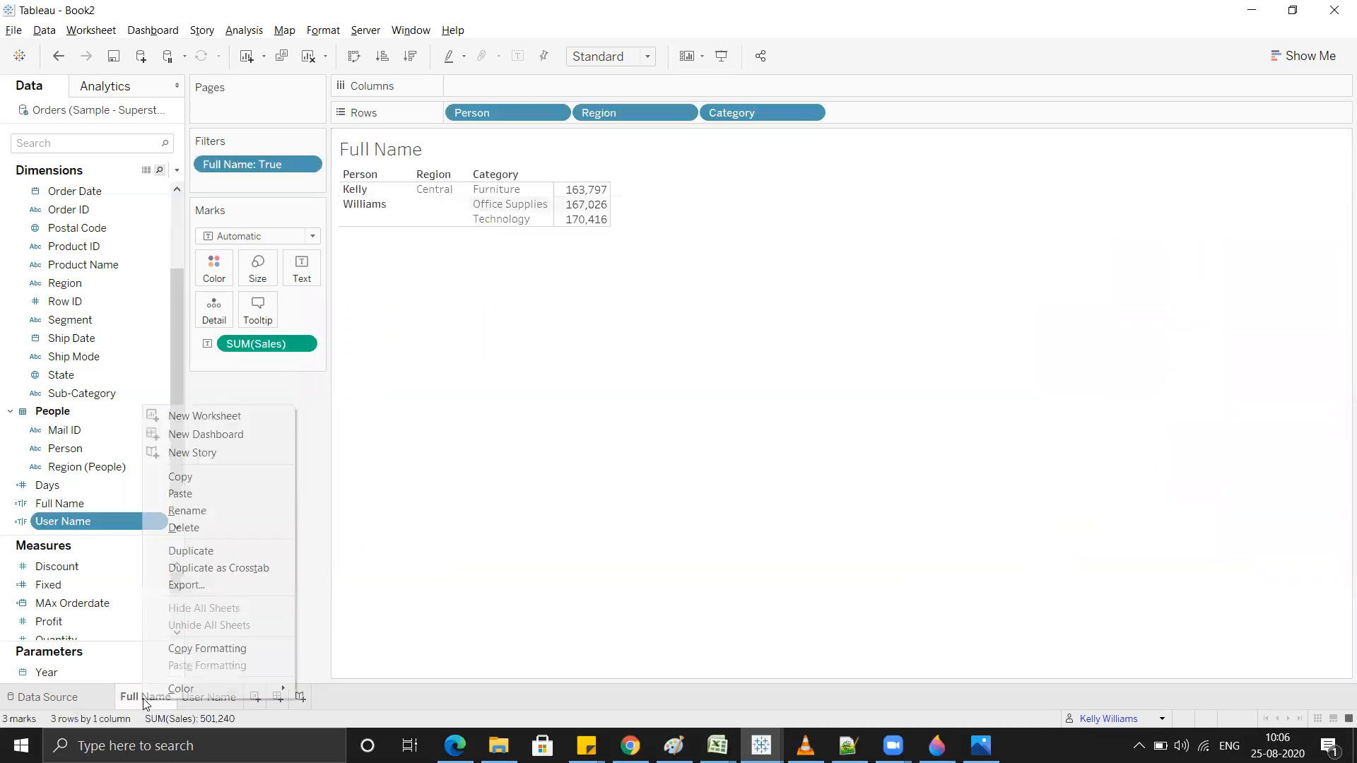
left_click(412, 564)
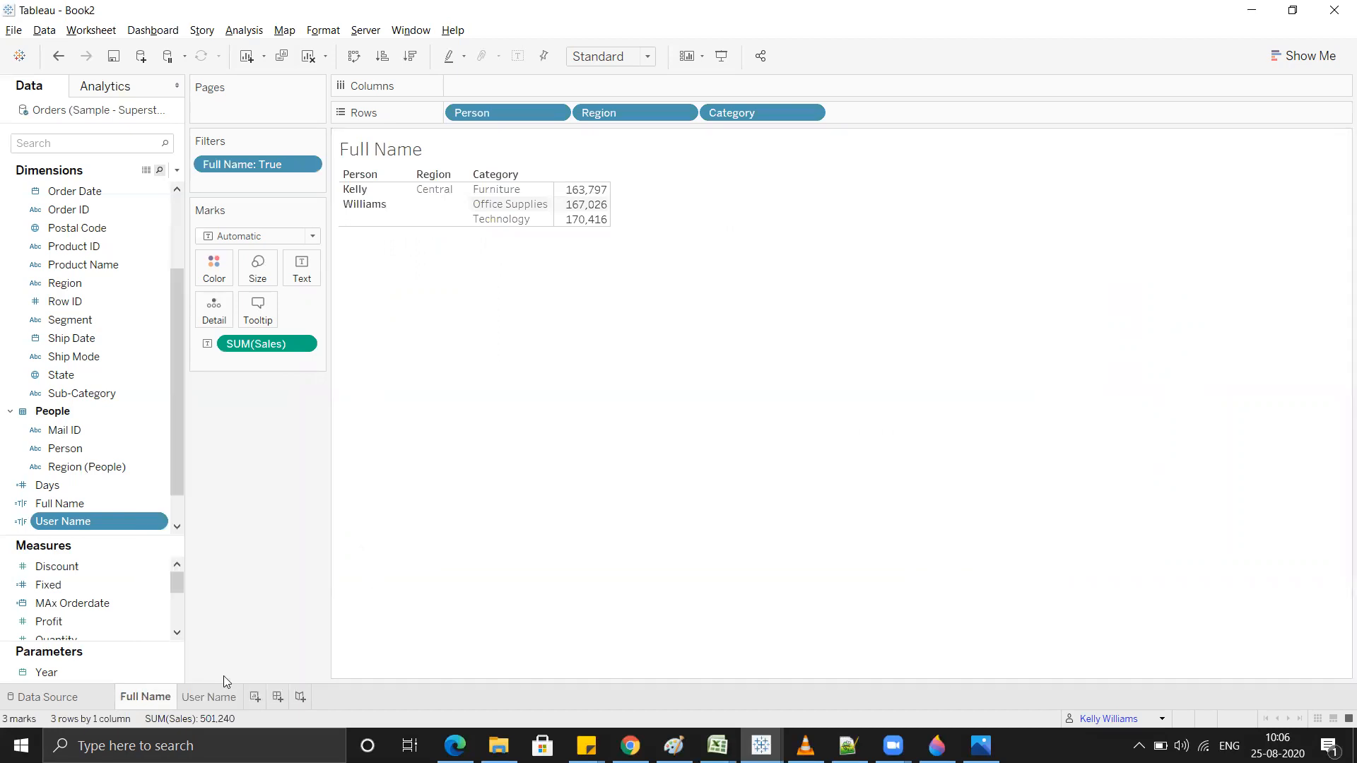
left_click(226, 691)
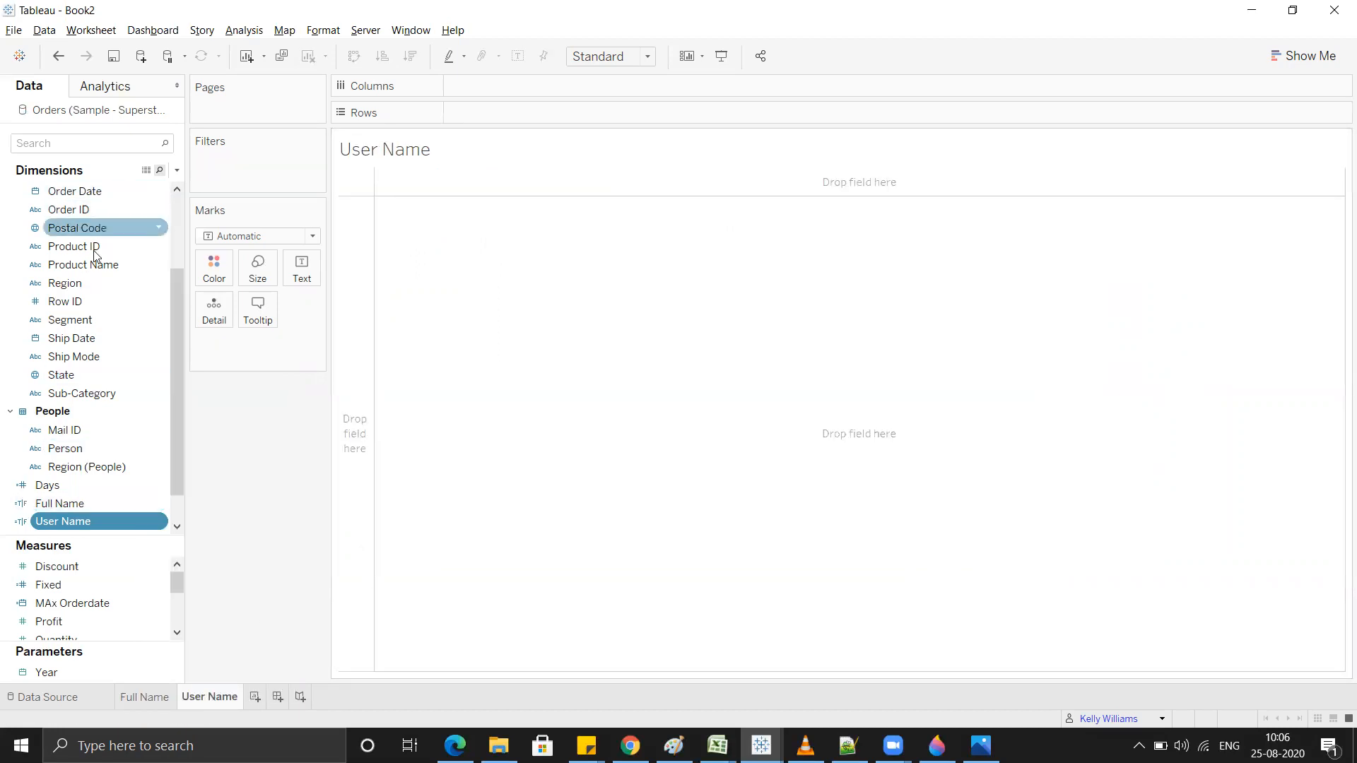
Step: Add Region and Category to Rows on the User Name sheet
left_click_drag(83, 282, 529, 112)
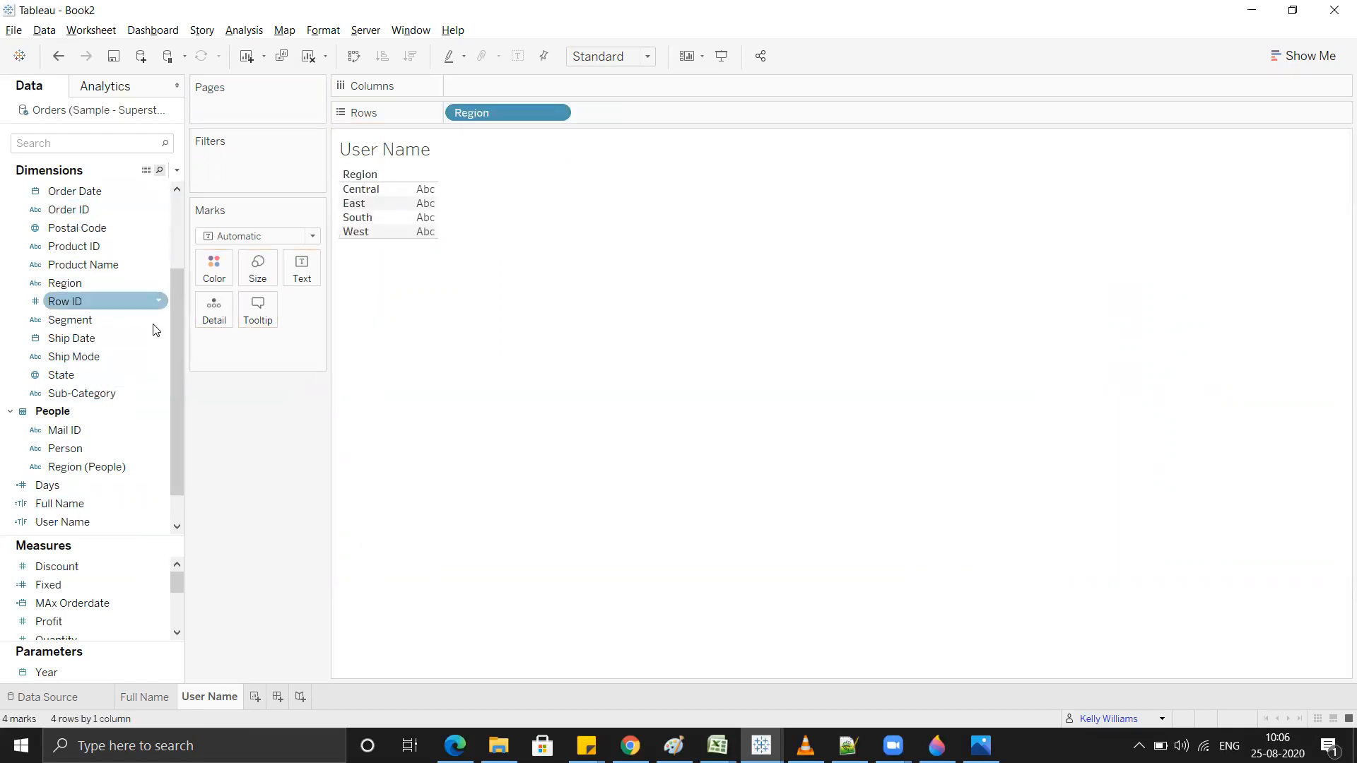
scroll(143, 393, "up", 5)
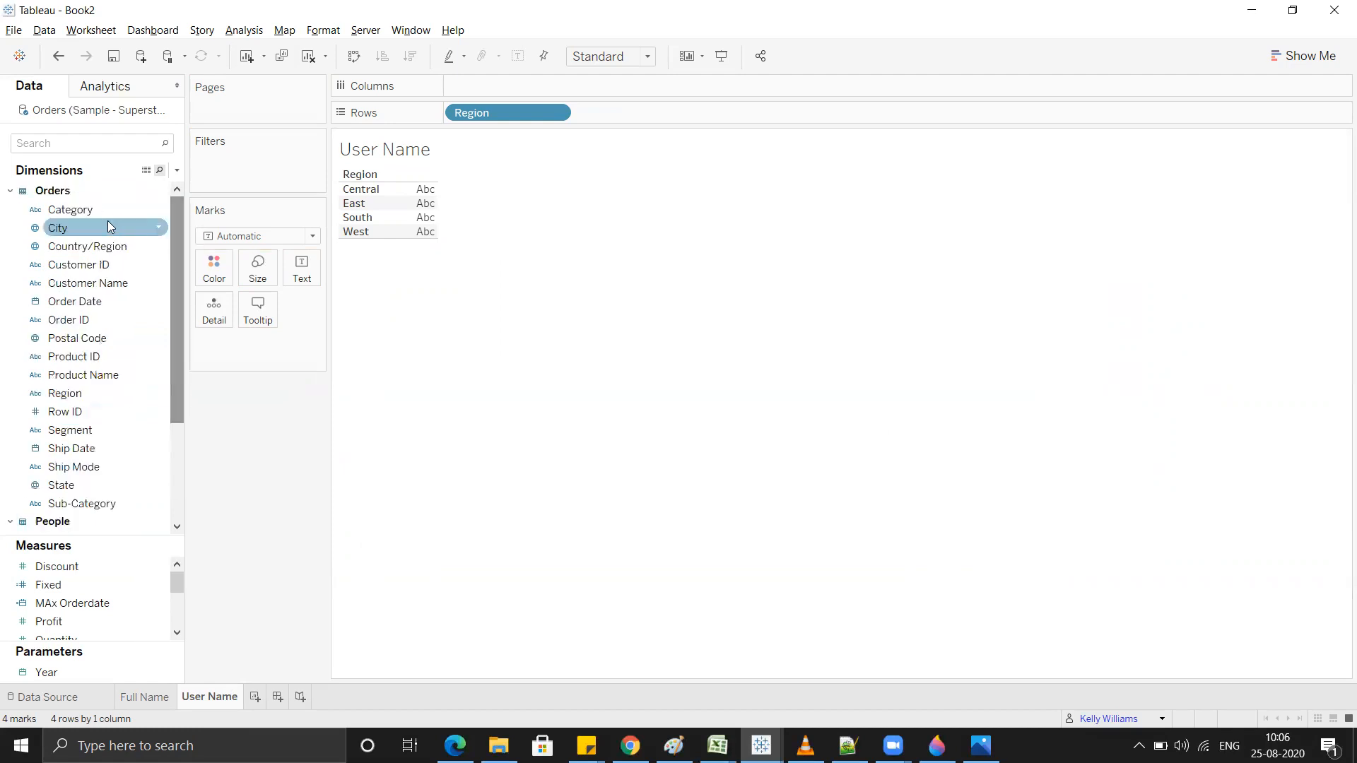
left_click_drag(106, 210, 667, 139)
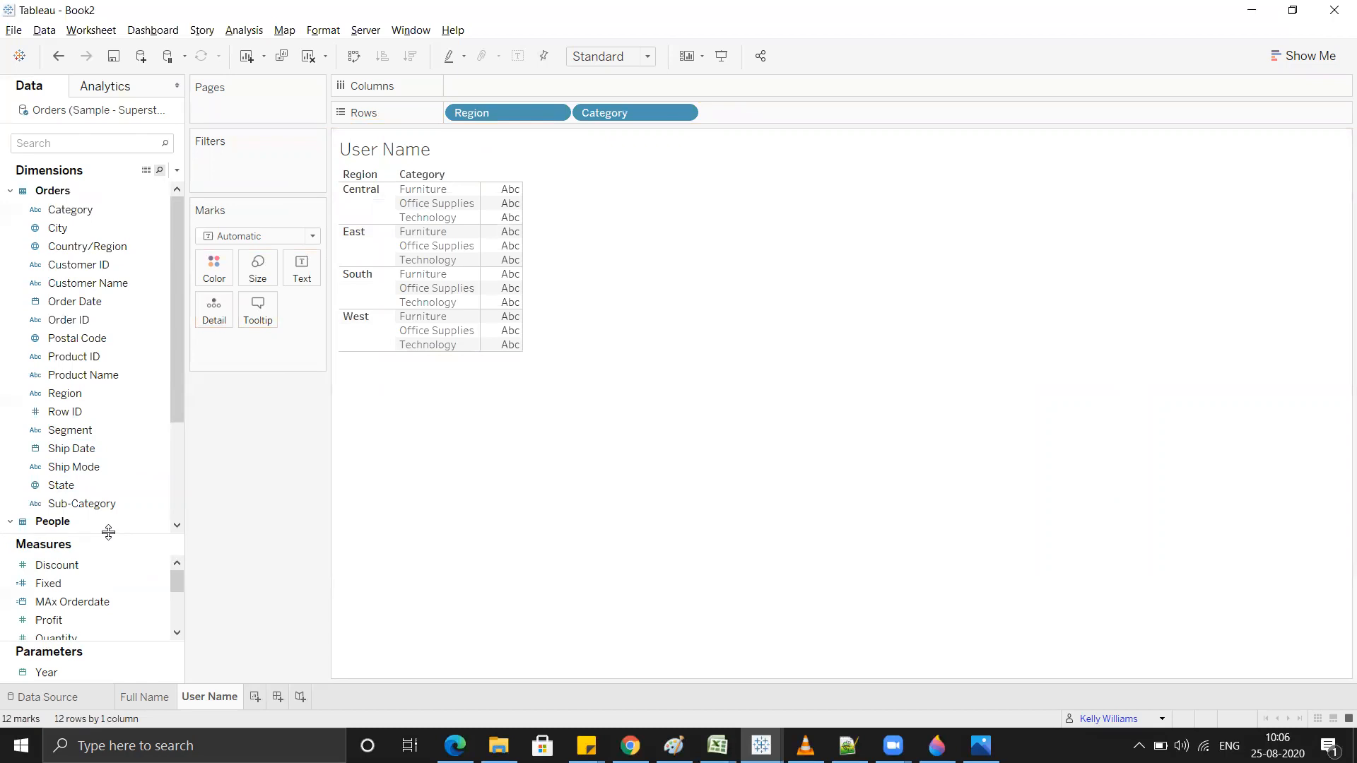
Step: Show the sum of Sales in the User Name view and place Person before Region in Rows
left_click_drag(106, 533, 101, 420)
left_click_drag(69, 543, 300, 276)
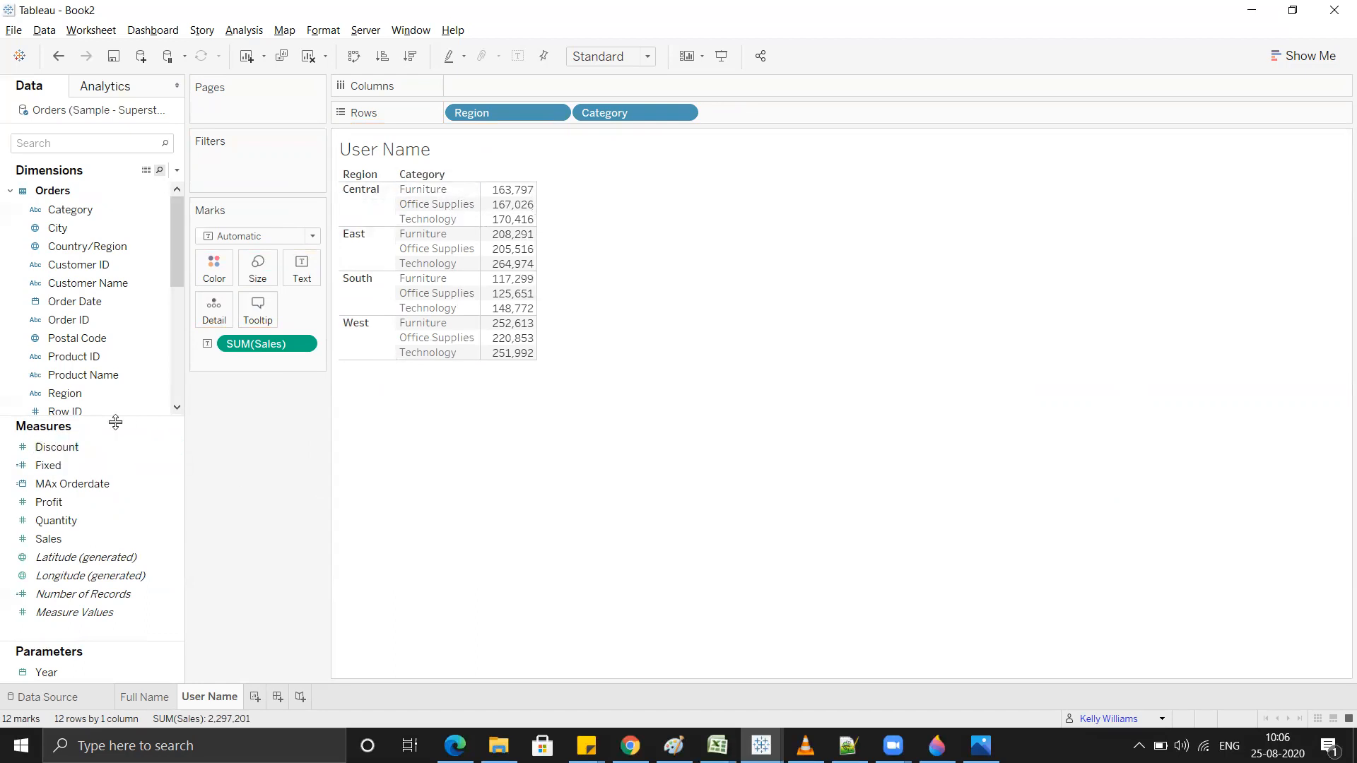
left_click_drag(107, 424, 99, 532)
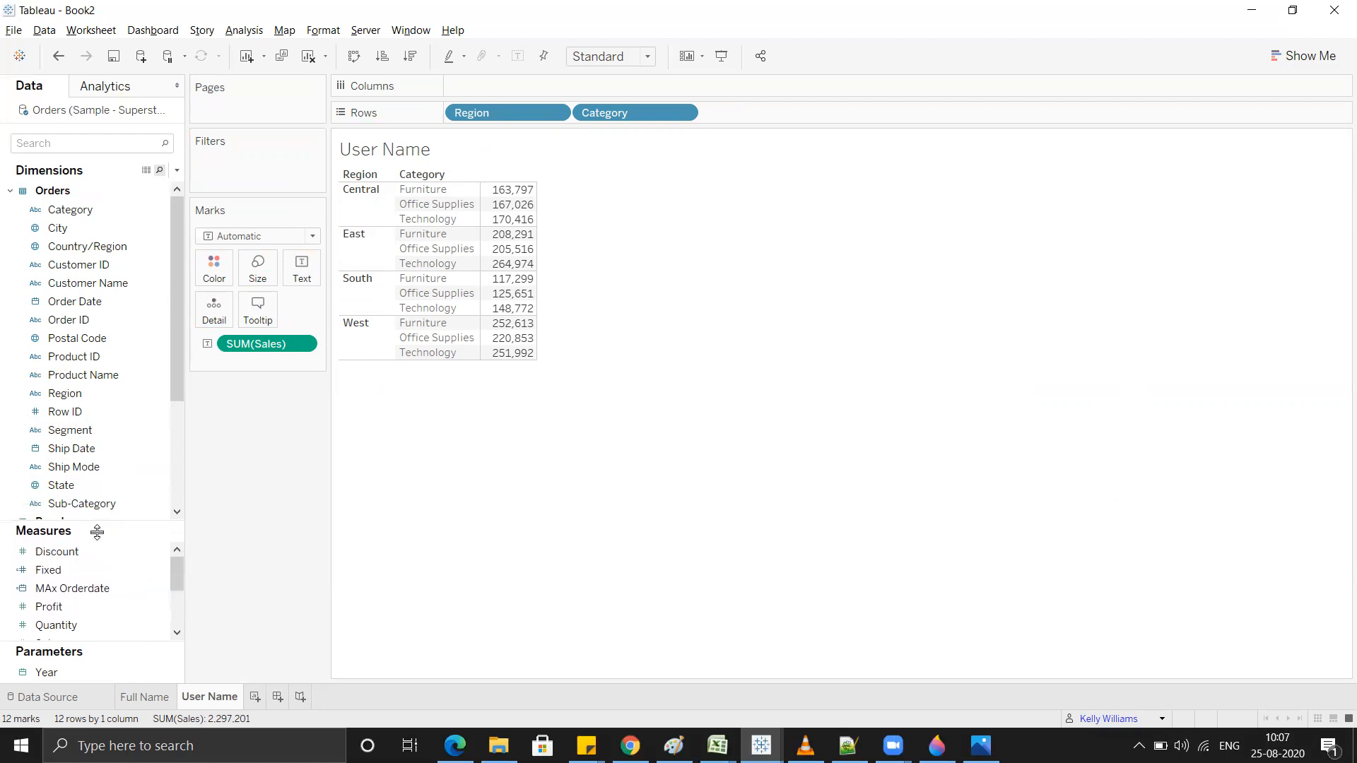
left_click_drag(177, 354, 182, 414)
mouse_move(65, 467)
left_mouse_down()
mouse_move(392, 191)
mouse_move(453, 119)
left_mouse_up()
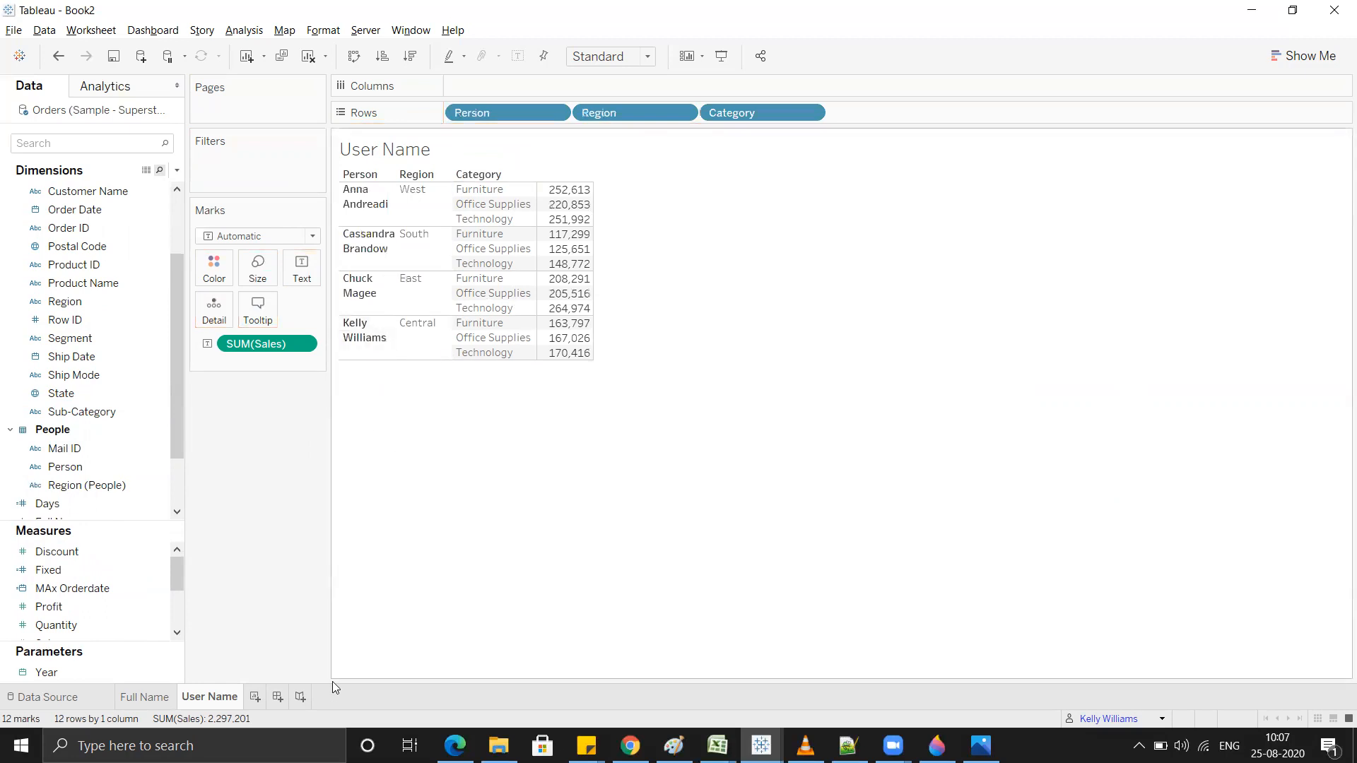
Step: Check the Full Name sheet for reference, and filter the User Name sheet by the User Name calculated field set to True
left_click(148, 695)
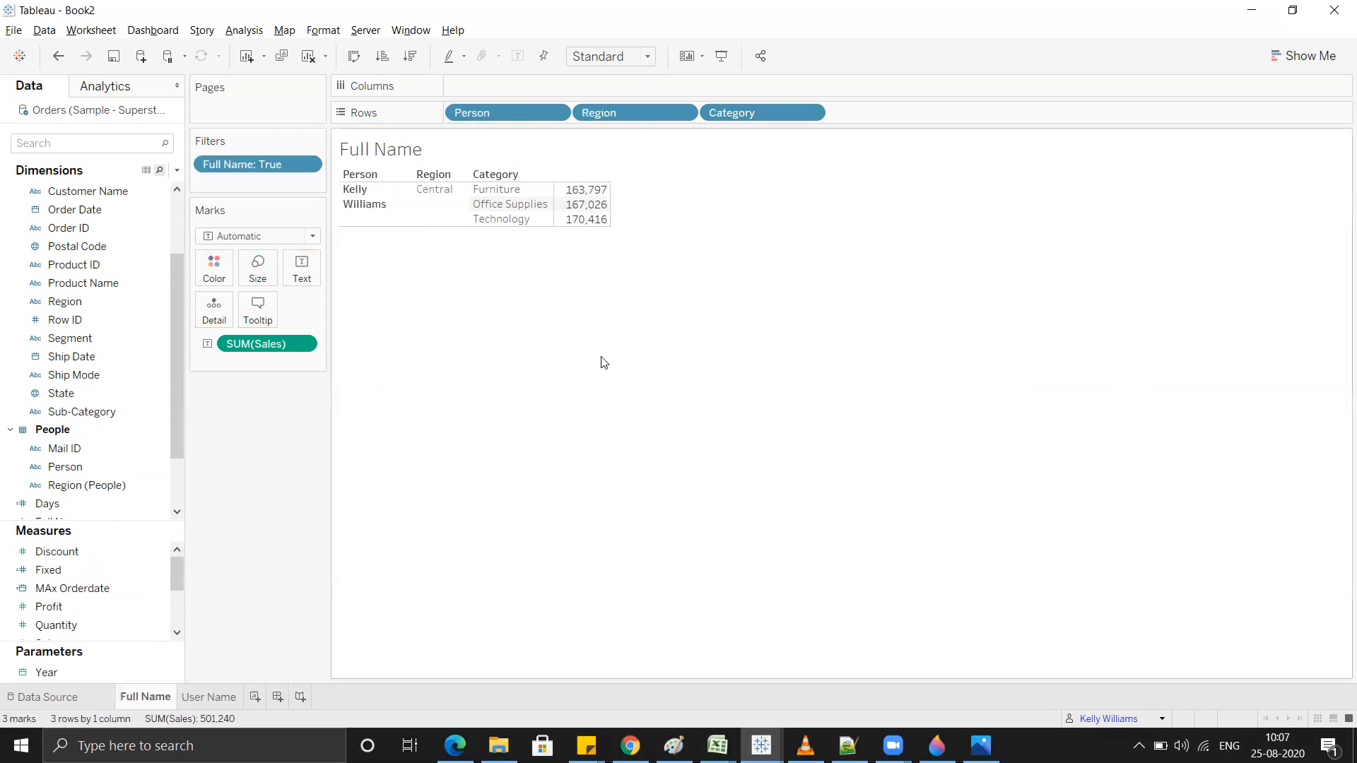
left_click(209, 697)
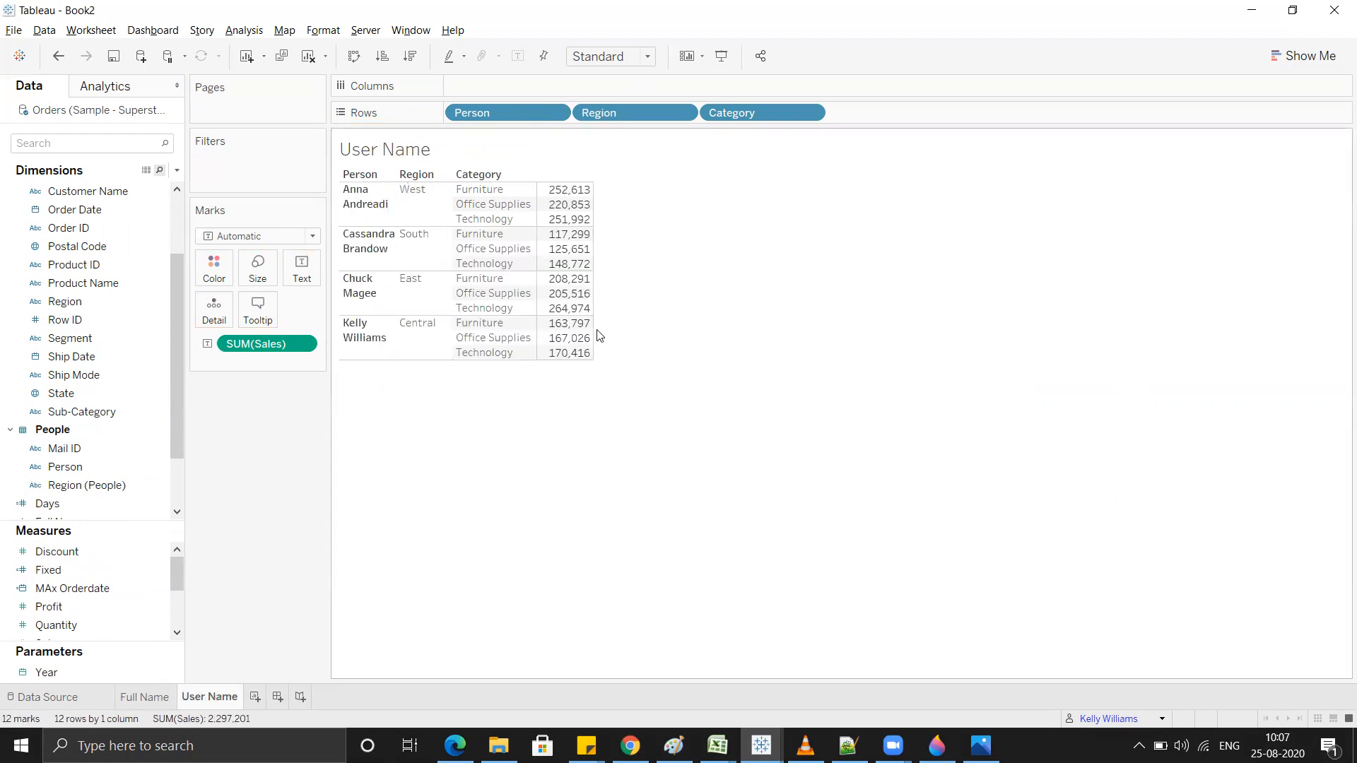
left_click_drag(170, 378, 168, 430)
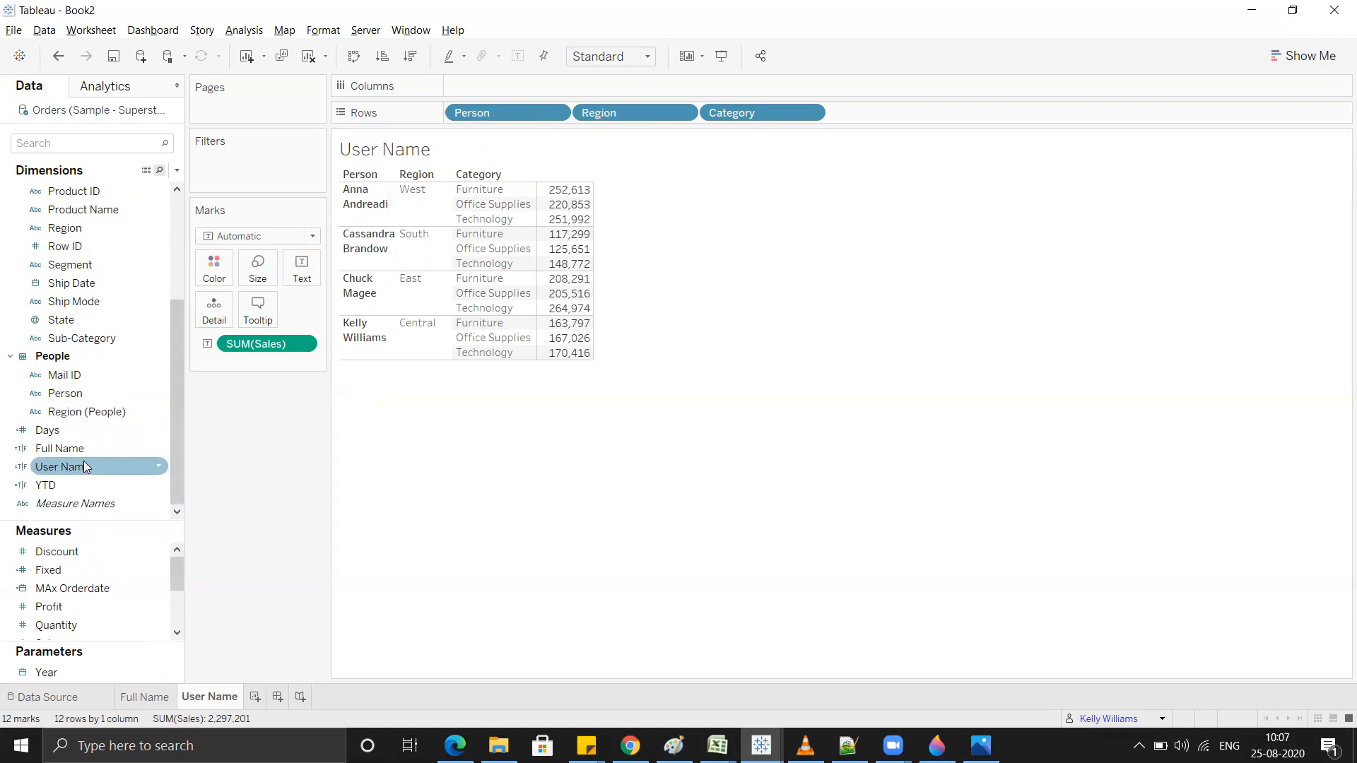
left_click_drag(76, 469, 254, 168)
left_click(533, 275)
left_click(661, 585)
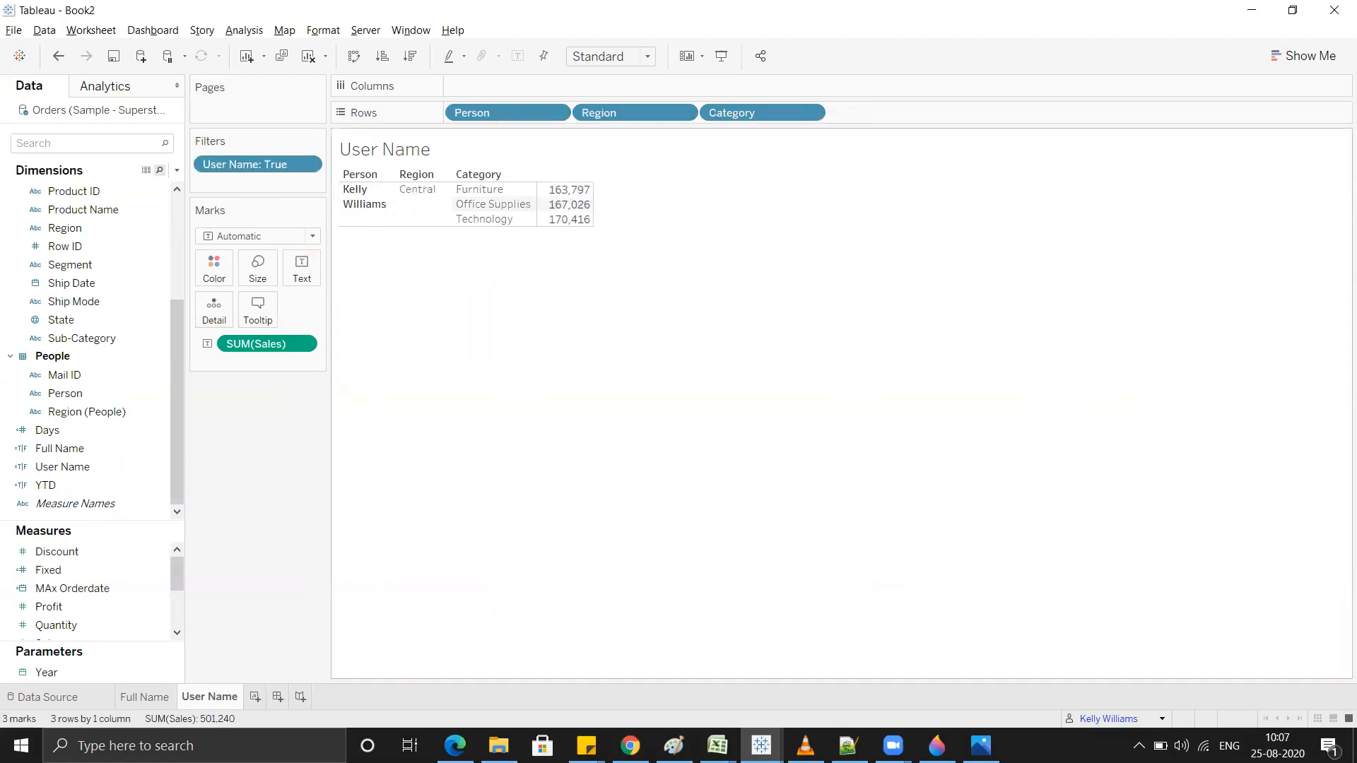
Step: Review the Filter as User list and compare the filtered results on the Full Name and User Name sheets
left_click(1162, 719)
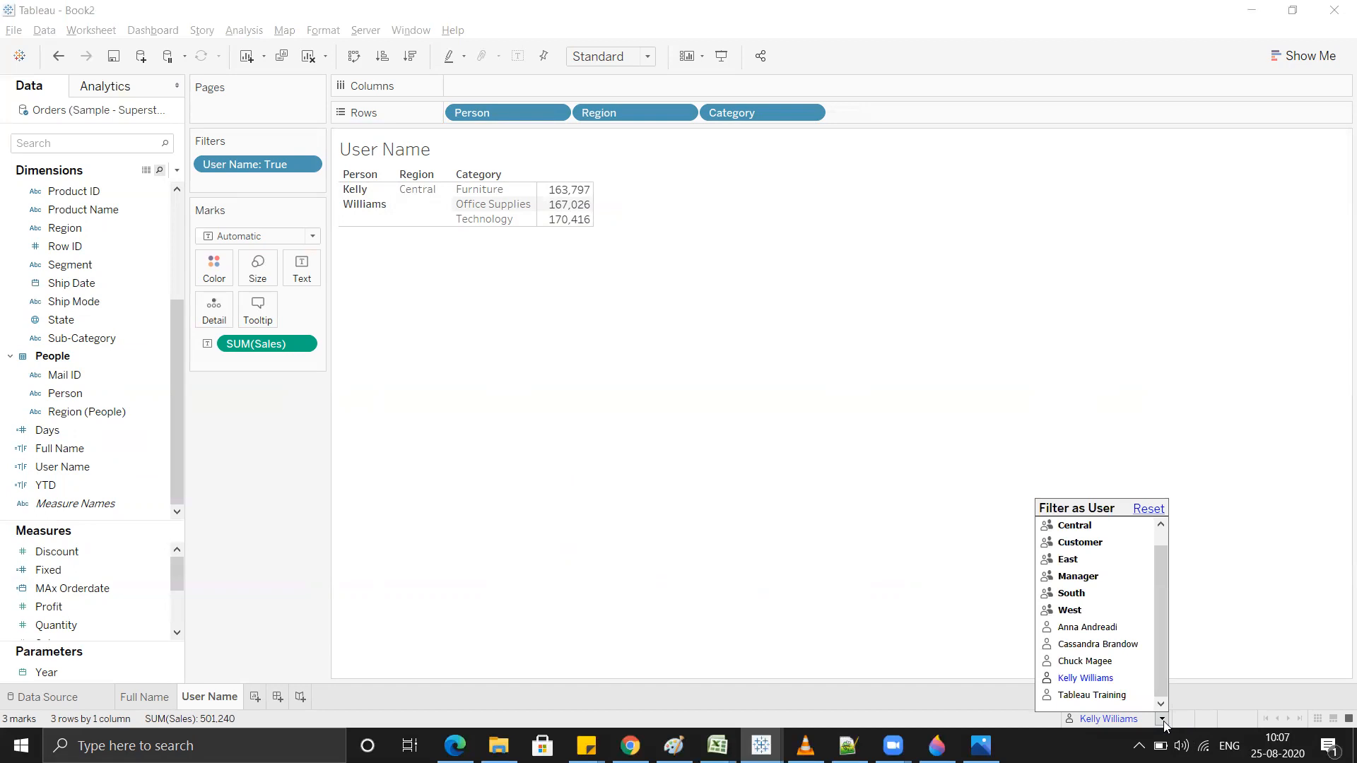
left_click(160, 697)
left_click(225, 698)
left_click(145, 696)
left_click(210, 701)
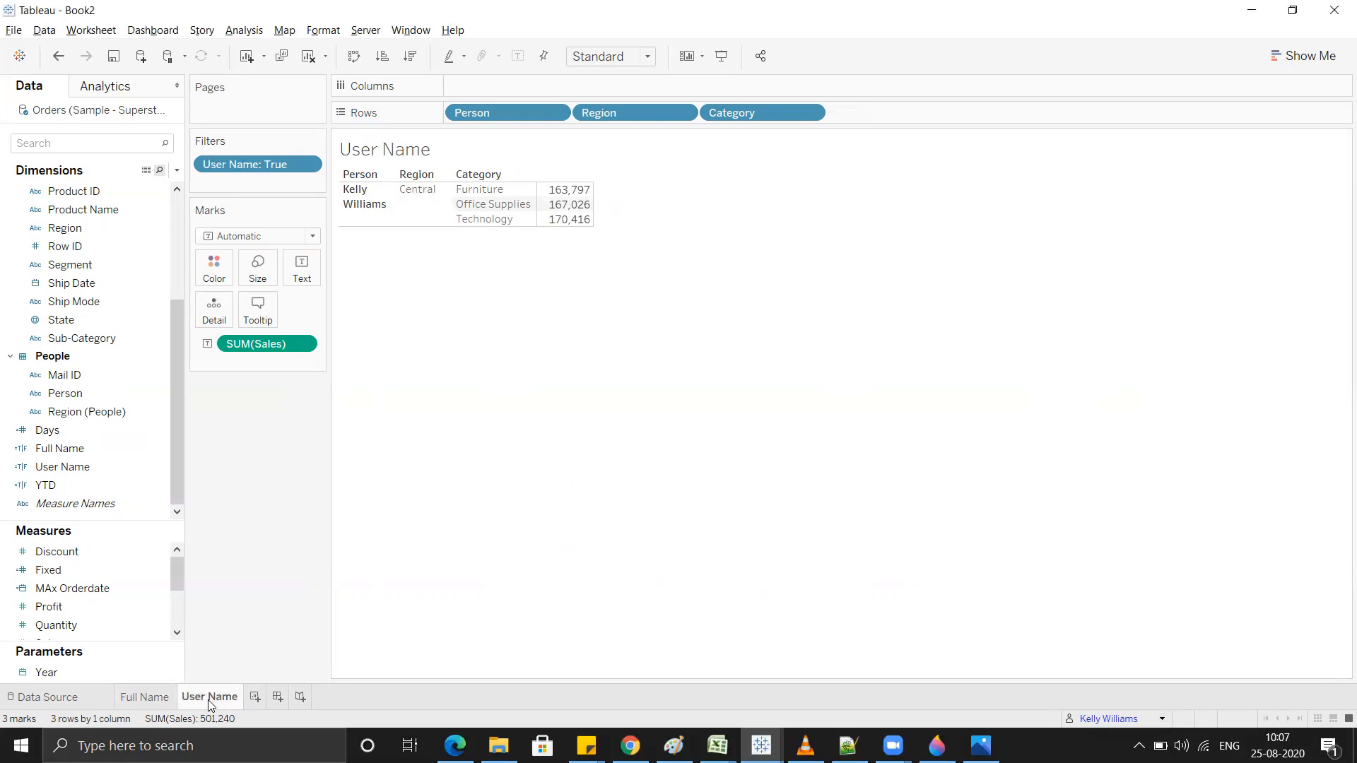
left_click(161, 698)
left_click(198, 699)
left_click(149, 697)
left_click(196, 698)
left_click(162, 699)
left_click(198, 698)
Step: Add a blank worksheet, then duplicate the User Name sheet and remove the User Name filter from the copy
left_click(253, 698)
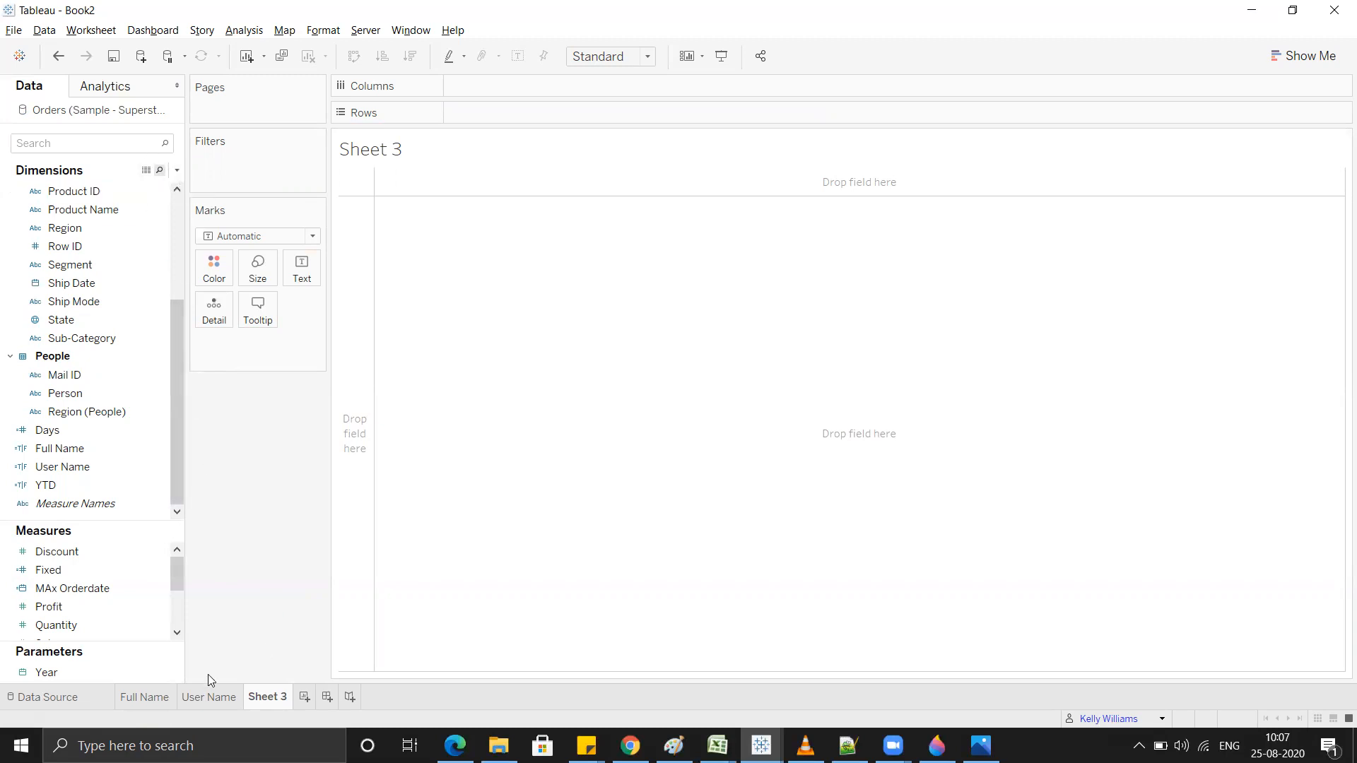
left_click(208, 697)
right_click(210, 698)
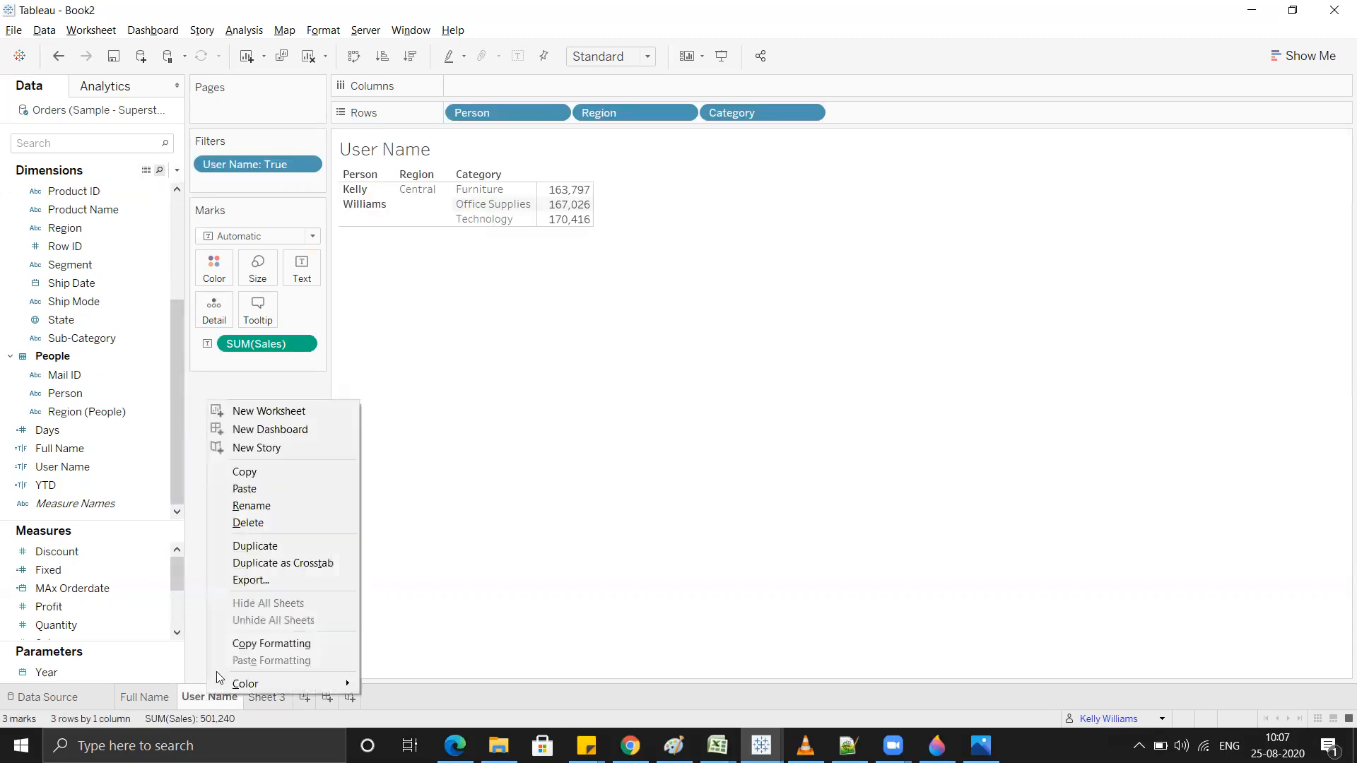
left_click(266, 551)
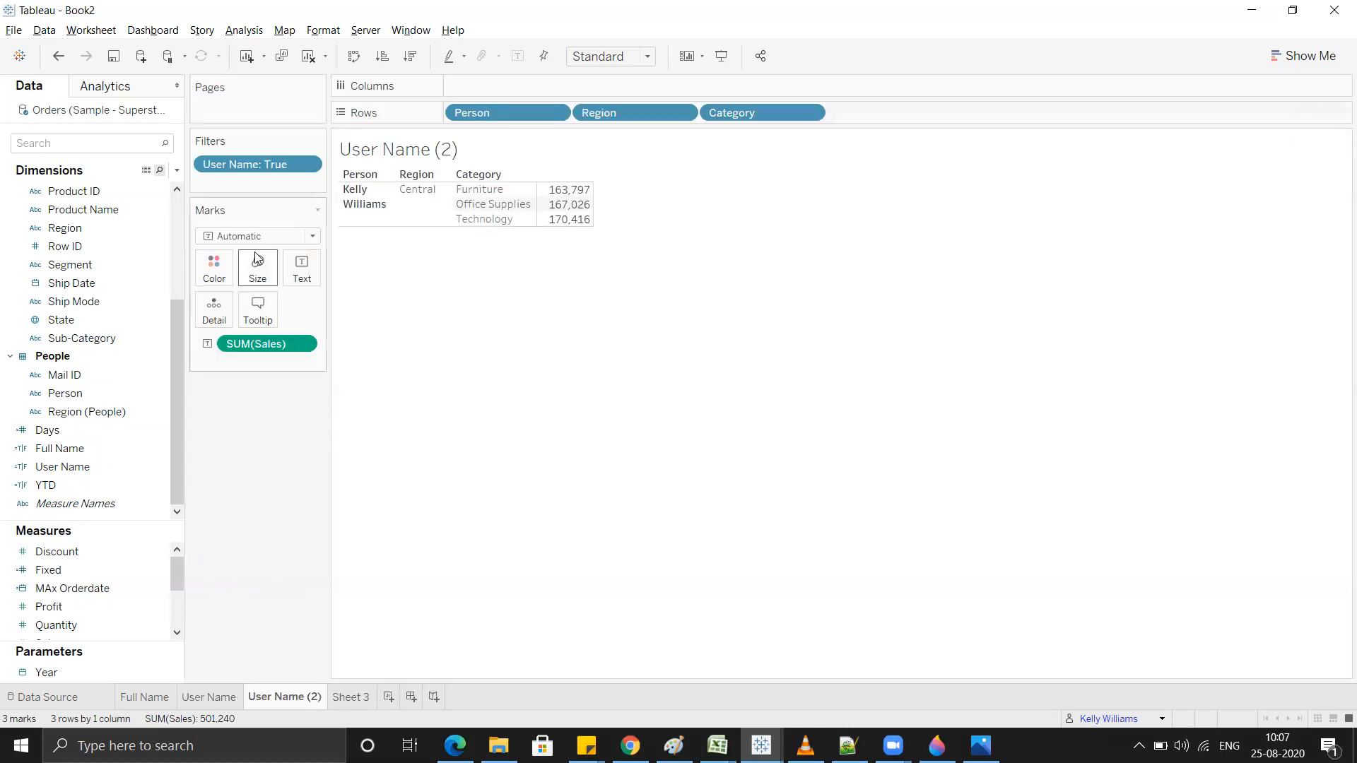
left_click_drag(239, 164, 97, 270)
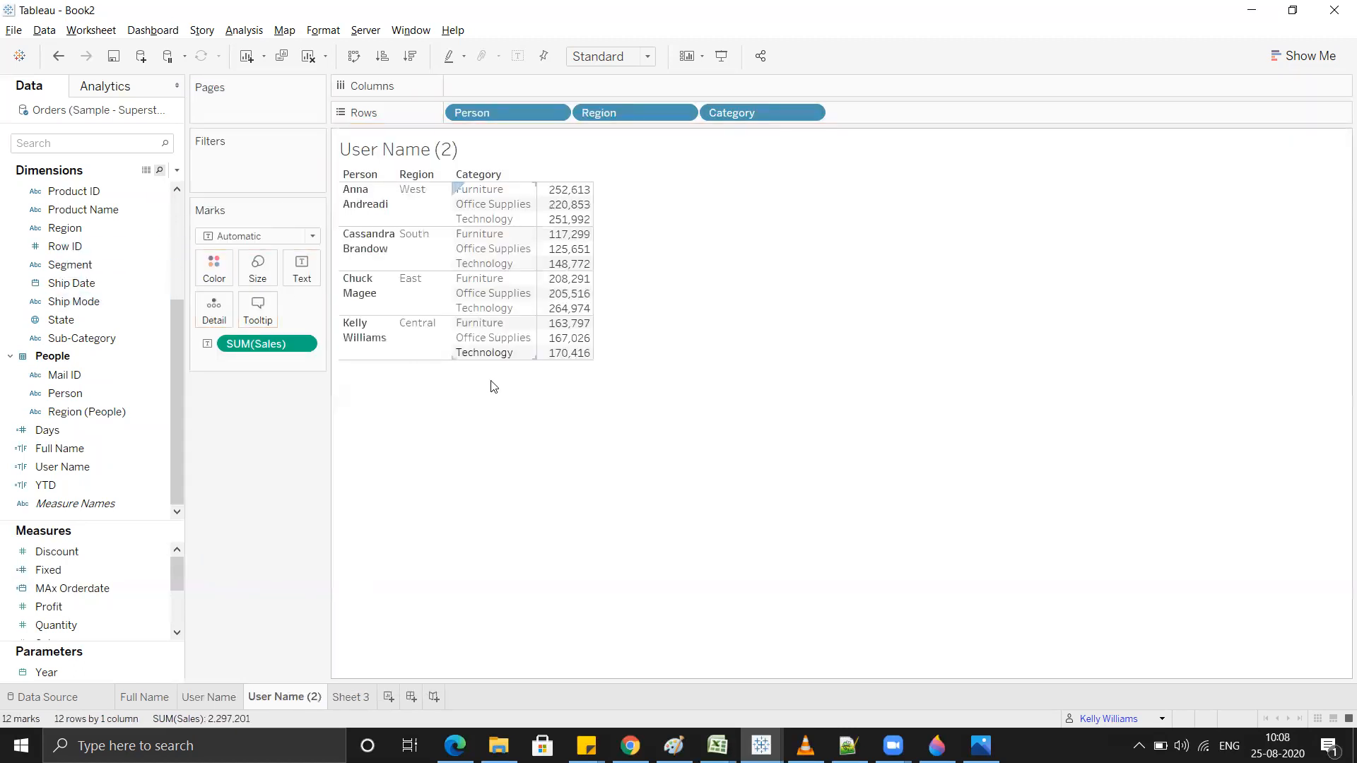
Step: Rename the duplicated User Name sheet as IsMemberof
double_click(277, 696)
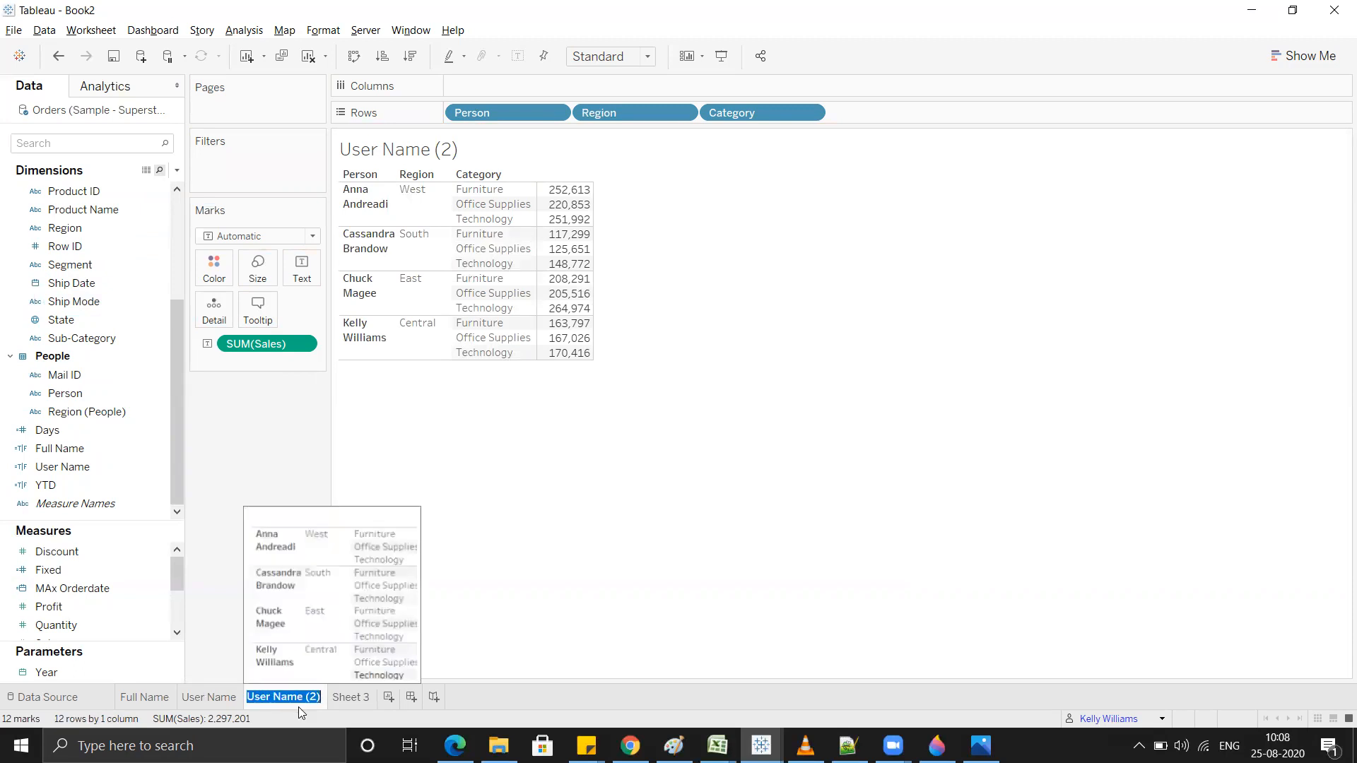
type("IsMemberof")
left_click(748, 563)
Step: Create a calculated field named ismemberof and insert the ISMEMBEROF function from the User function category
left_click(178, 171)
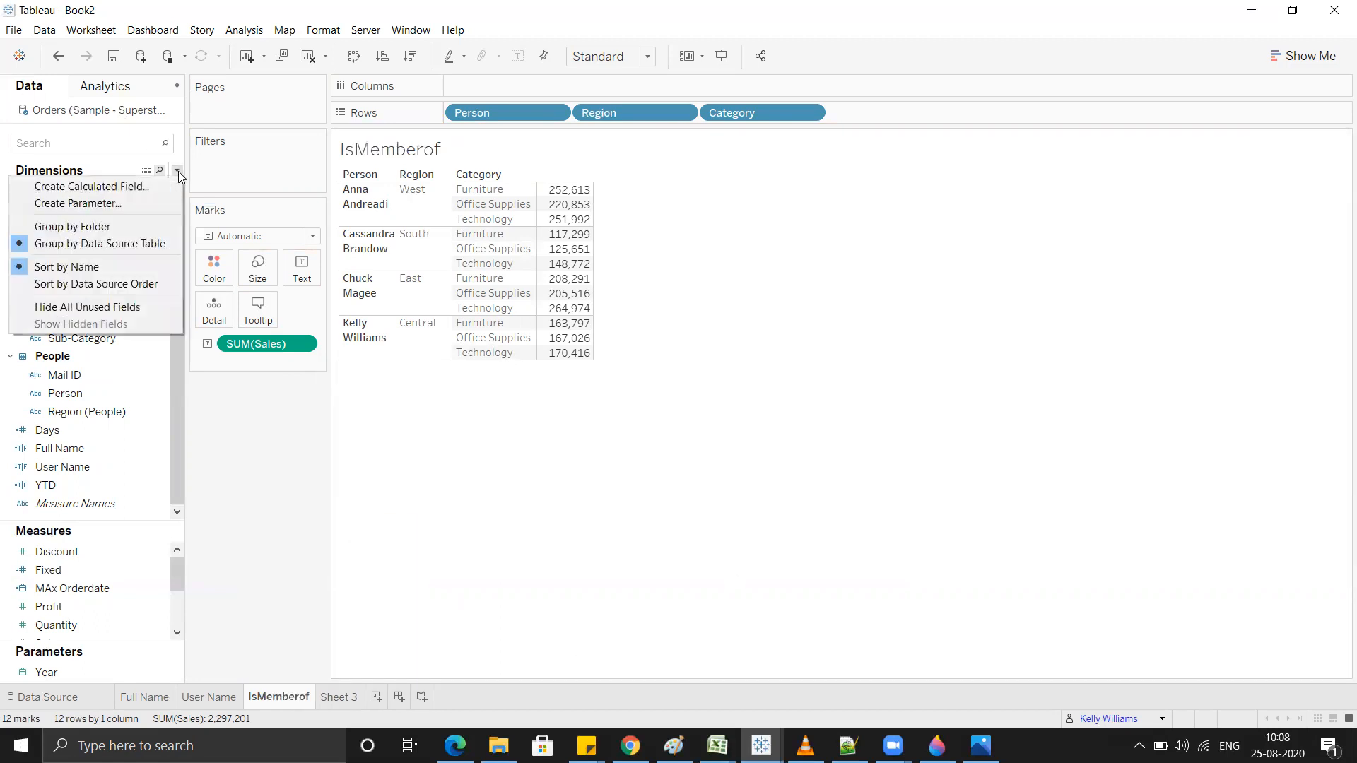
left_click(121, 184)
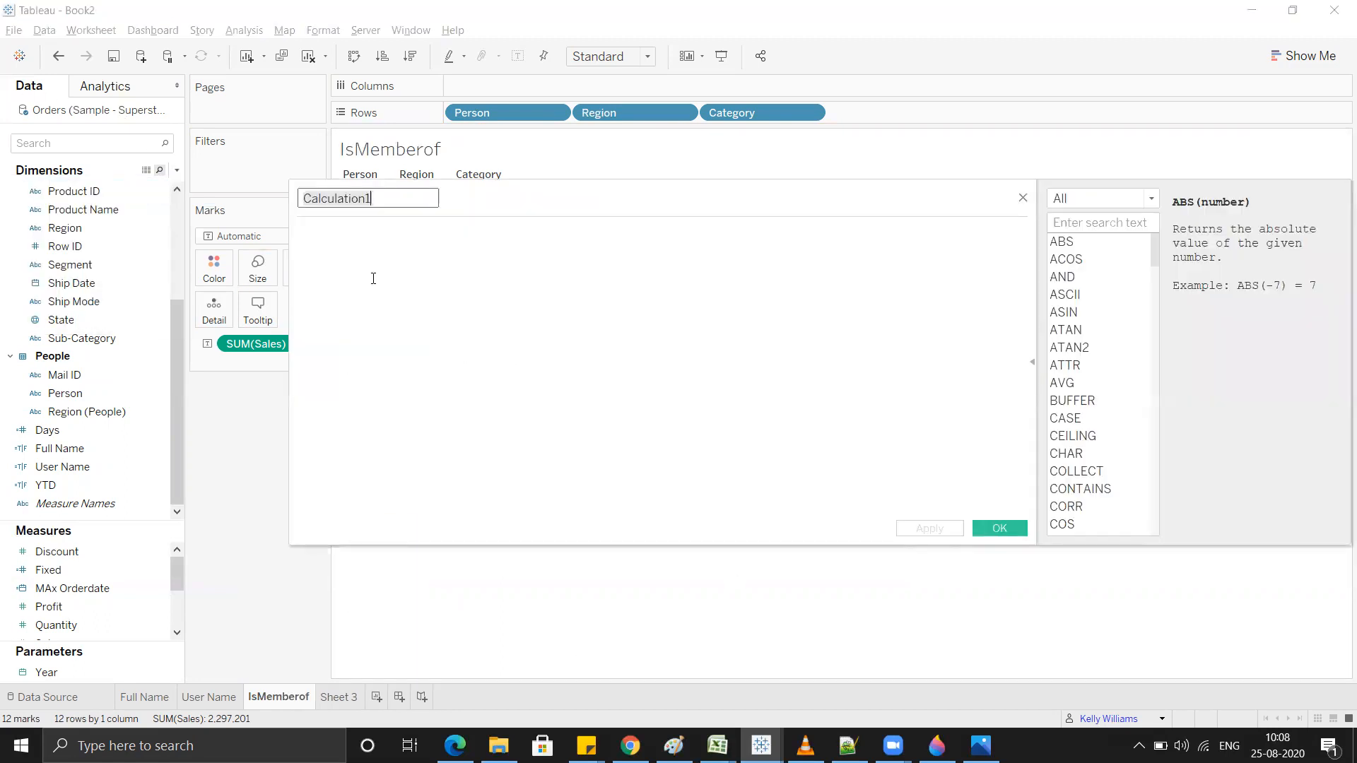
key("BackSpace")
type("ismemberof")
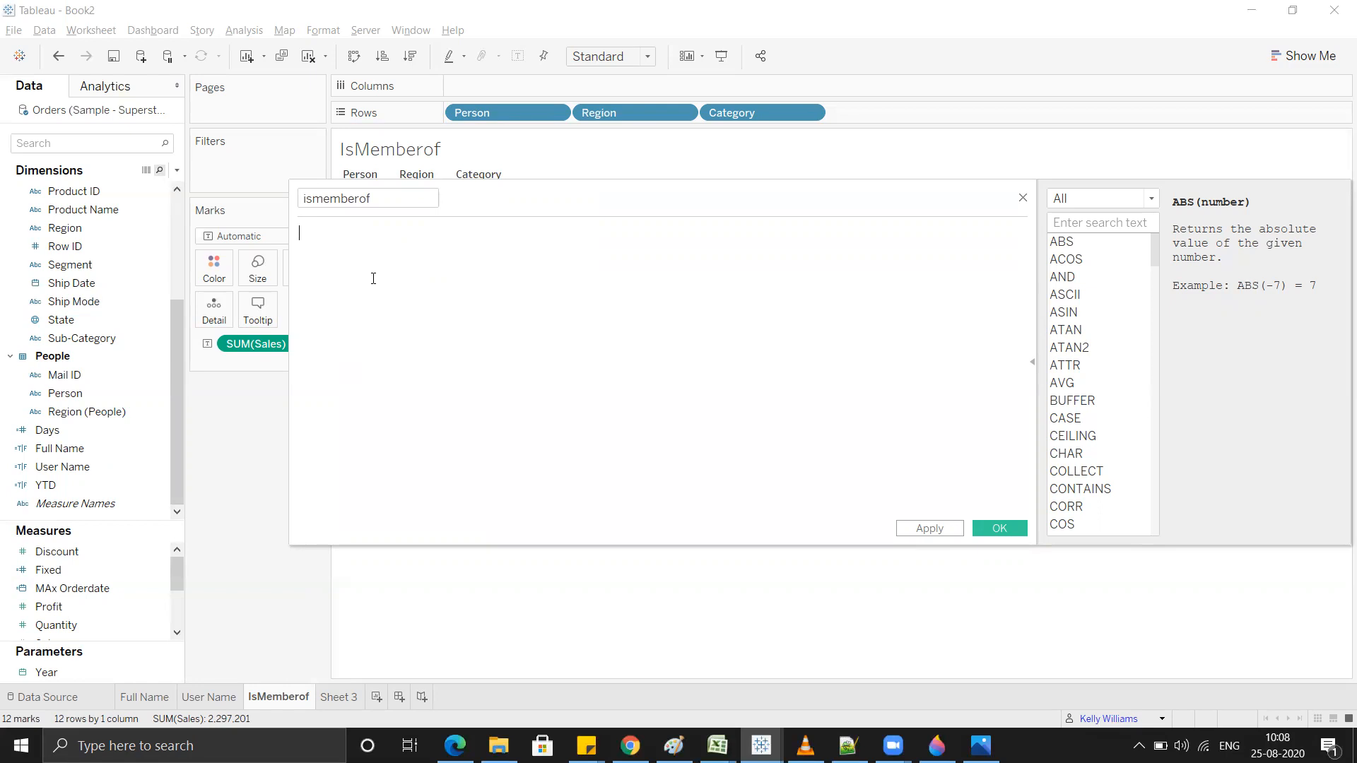
left_click(1144, 200)
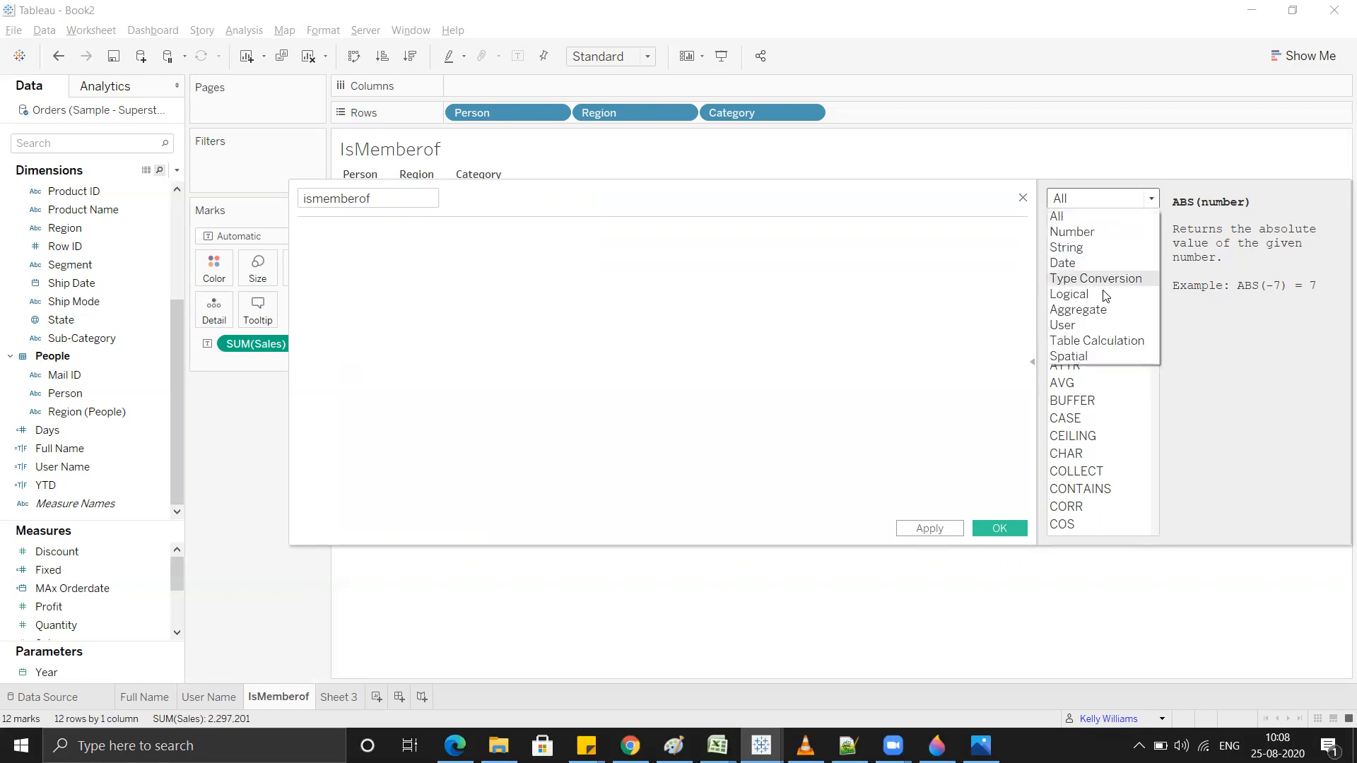
left_click(1094, 328)
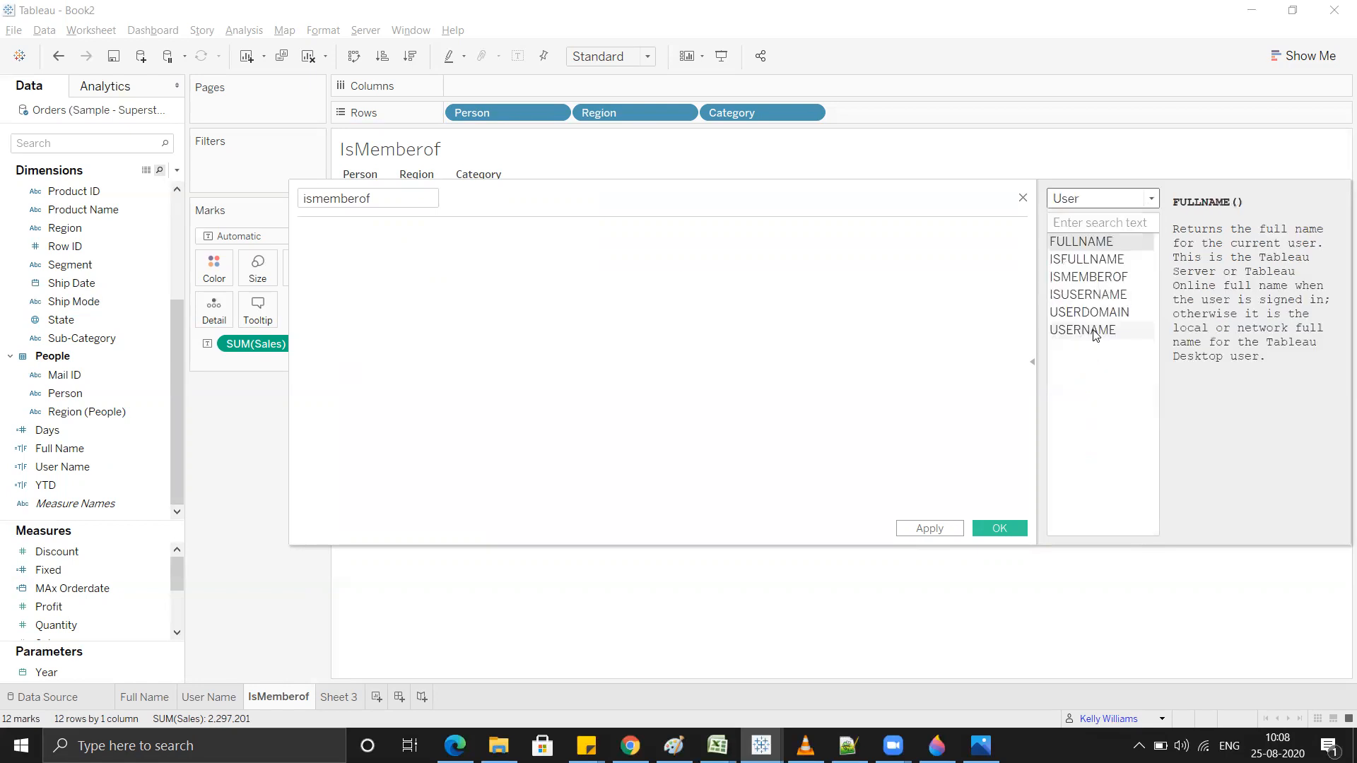
left_click(1094, 280)
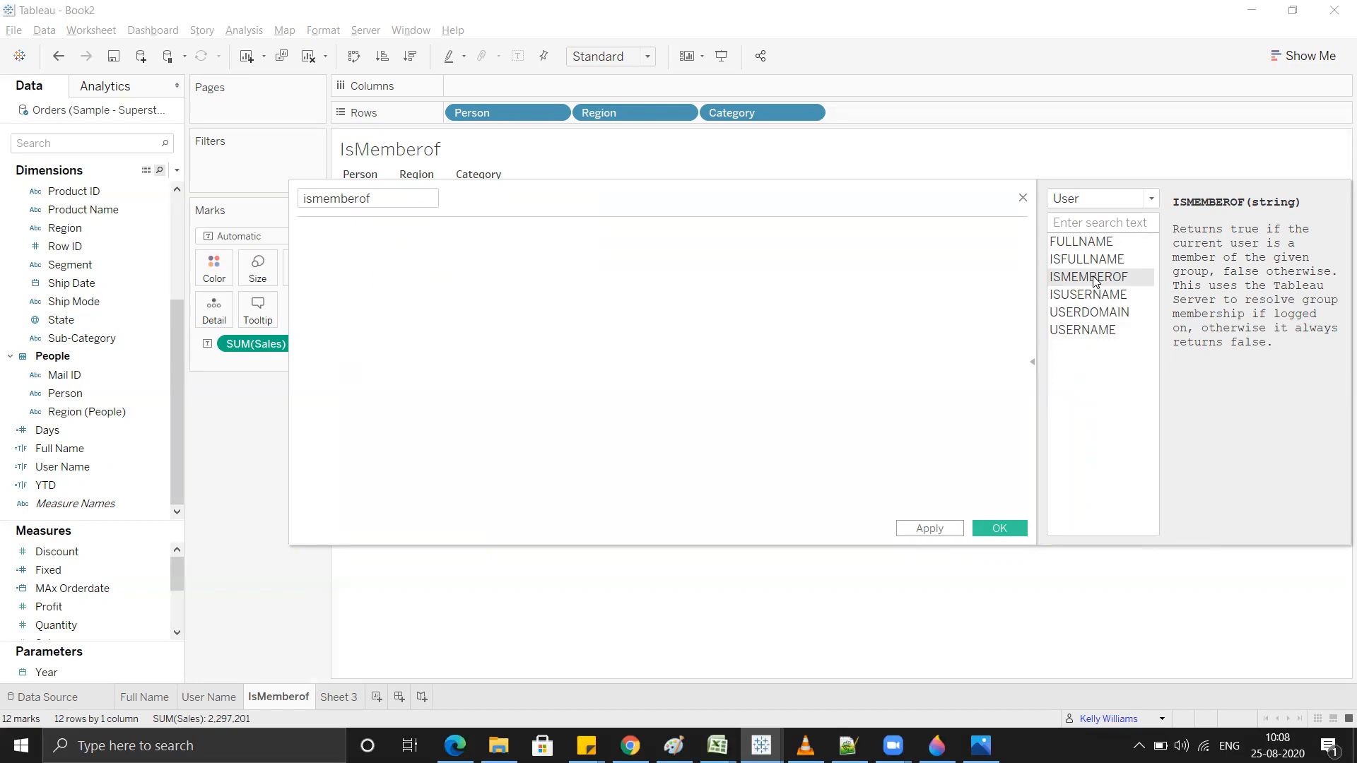
double_click(1094, 280)
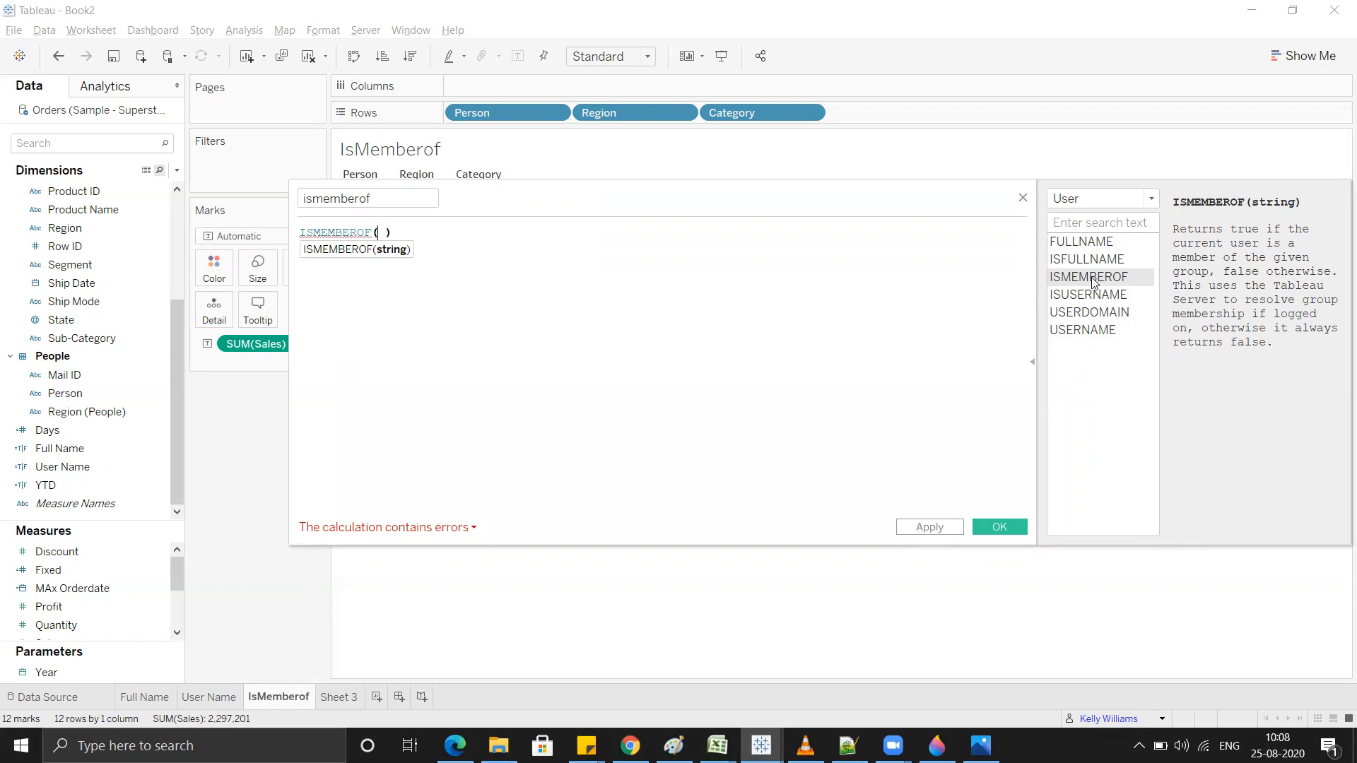
Step: Check the group names on the Tableau Online Groups page in Chrome, and enter "Manager" as the ISMEMBEROF argument in the Tableau formula
left_click(629, 745)
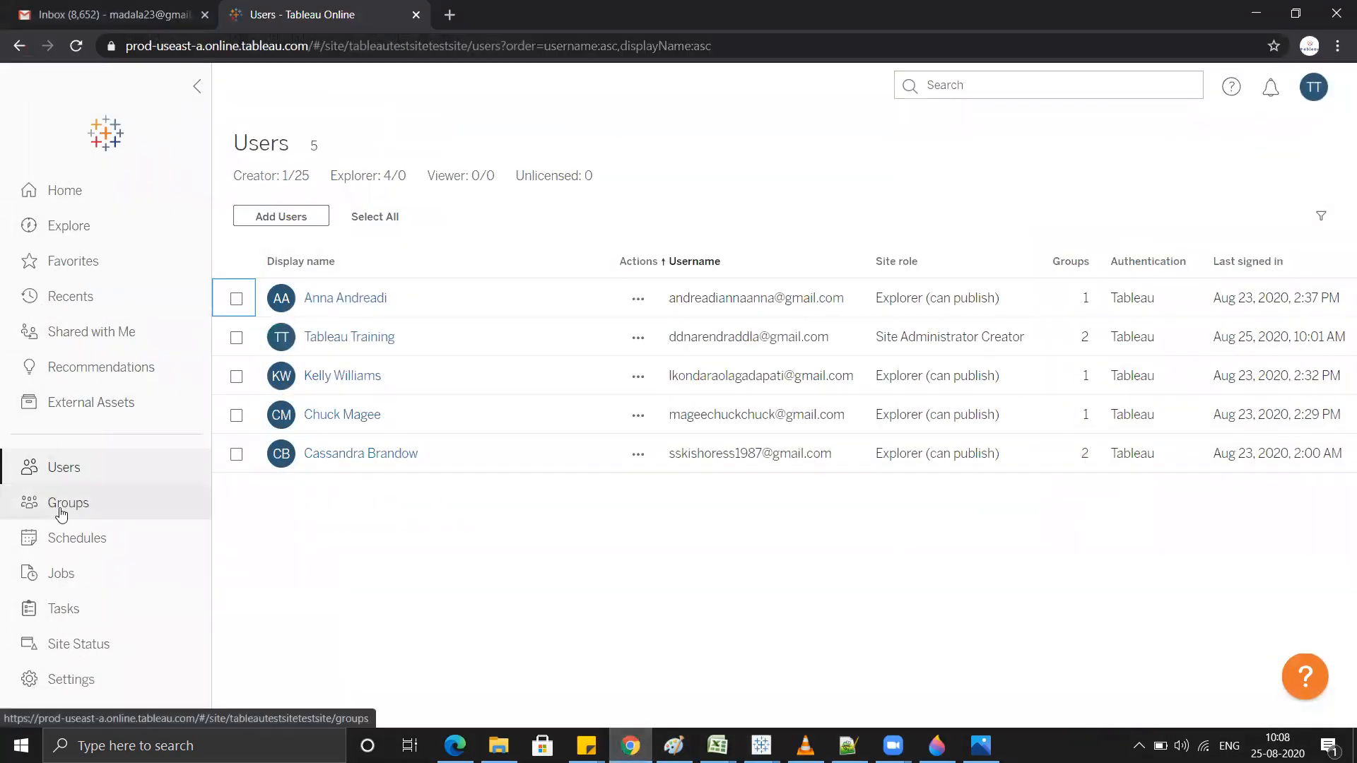
left_click(61, 513)
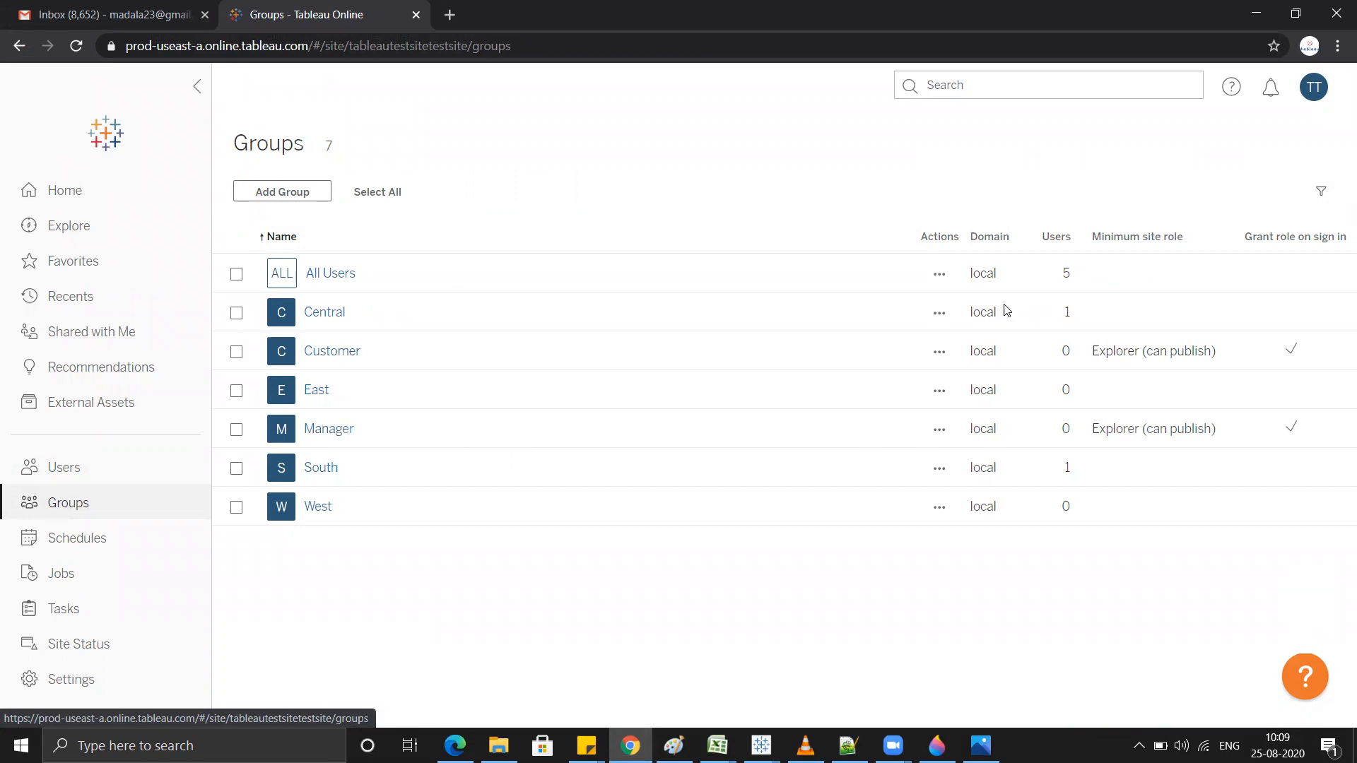
left_click(1264, 25)
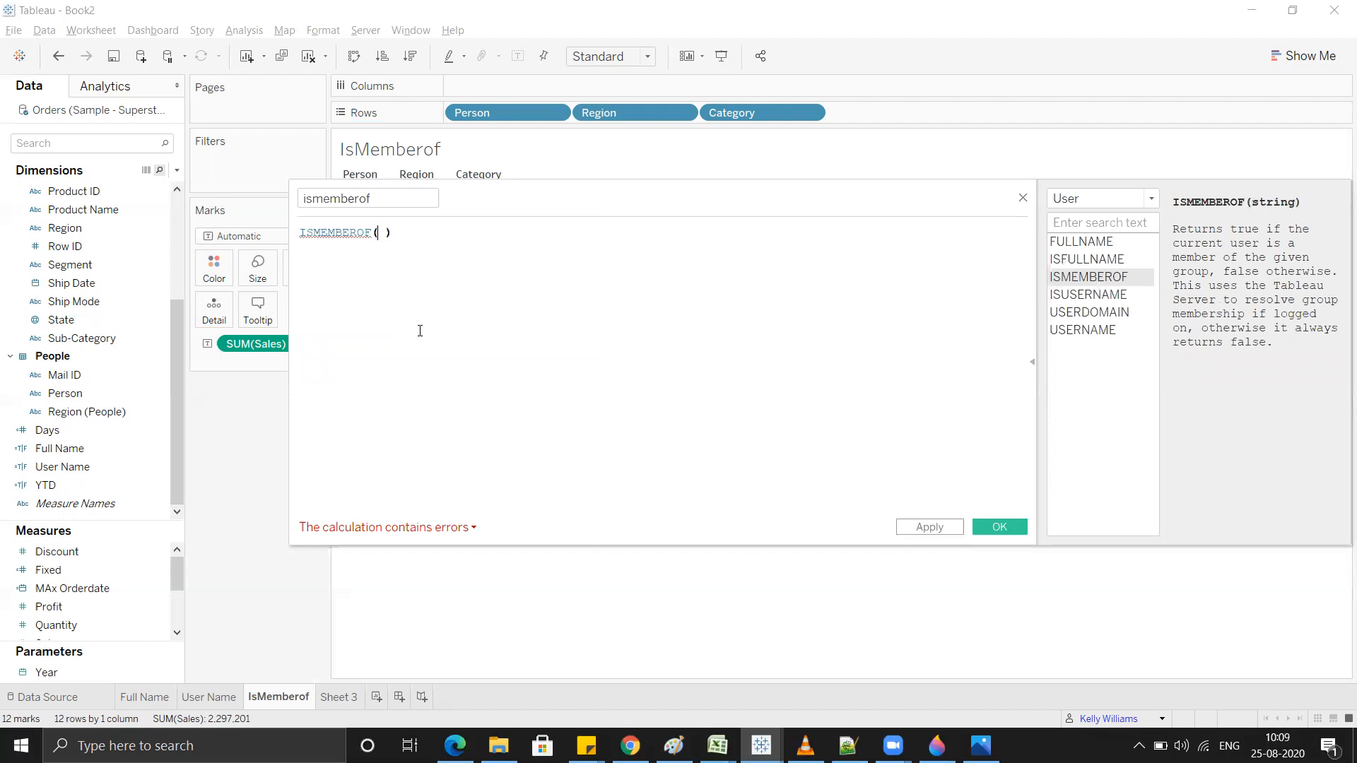
type("\"")
type("Manag")
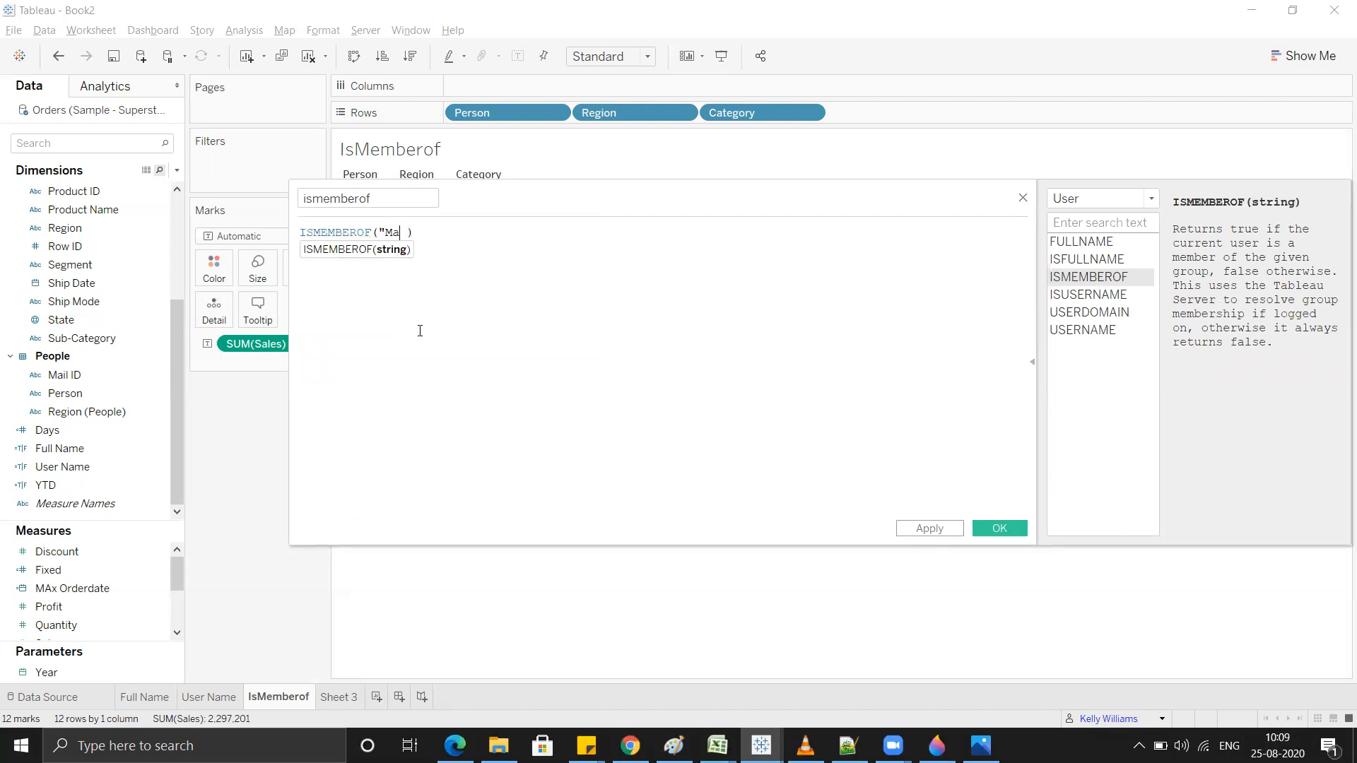
type("er\"")
left_click(517, 243)
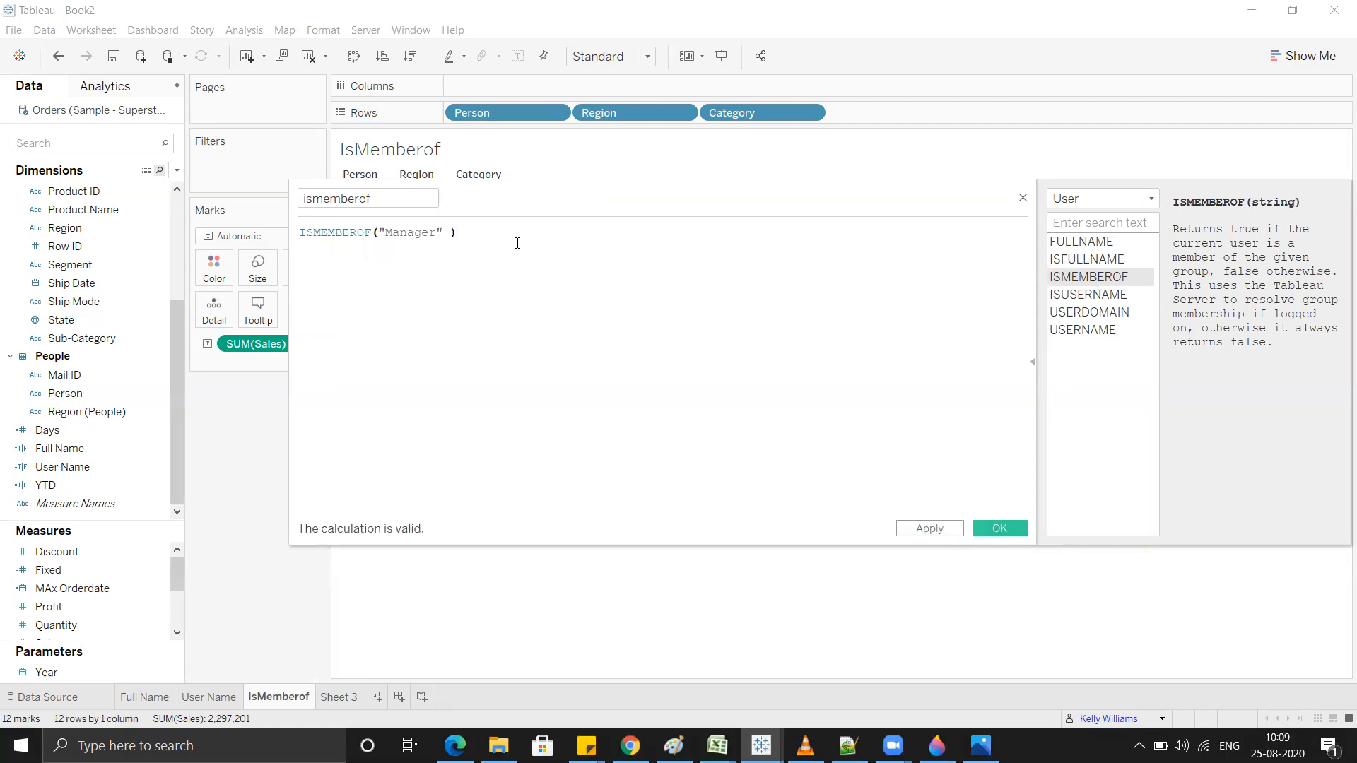
Step: Extend the ismemberof formula with OR followed by a second ISMEMBEROF function
type("OR ")
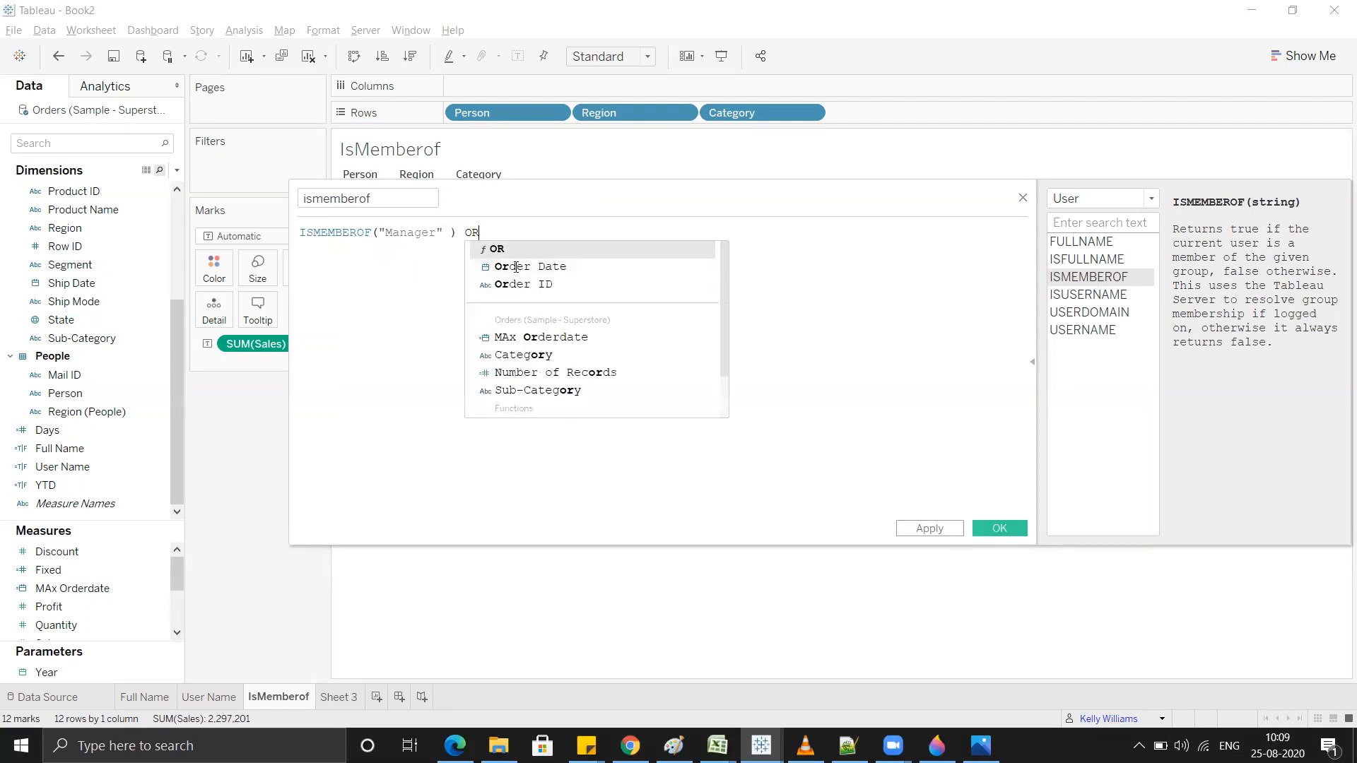
type("is")
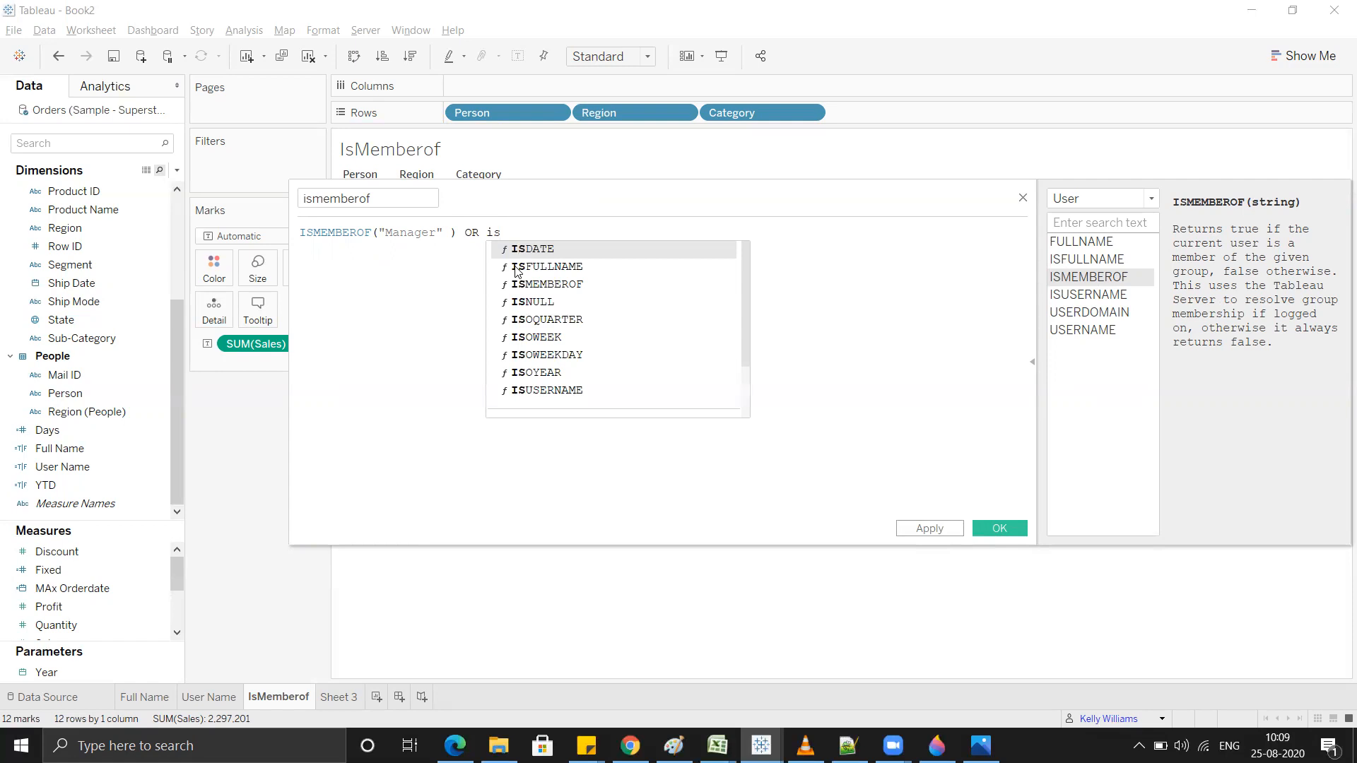
key("Down")
key("Down")
key("Return")
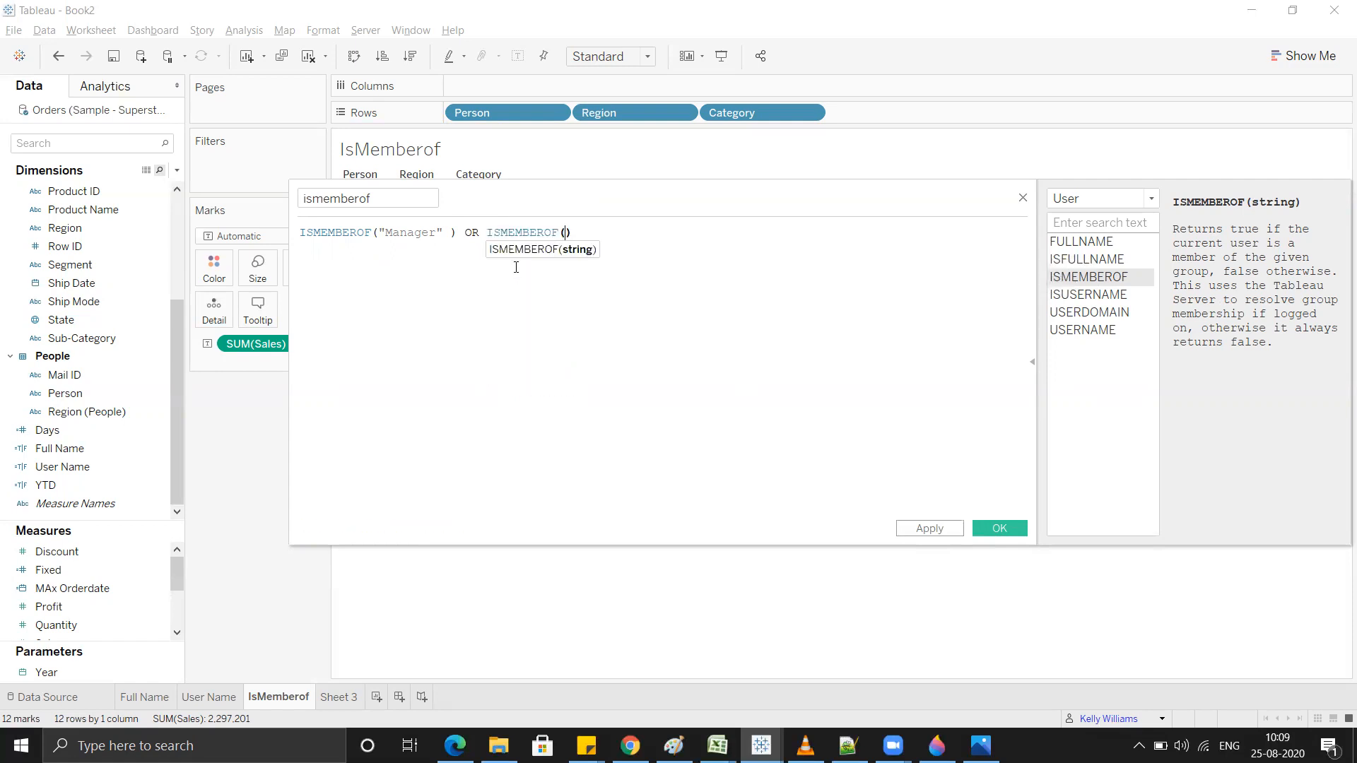
Step: Enter "East" as the argument of the second ISMEMBEROF function, after reviewing the "Manager" condition
type("\"")
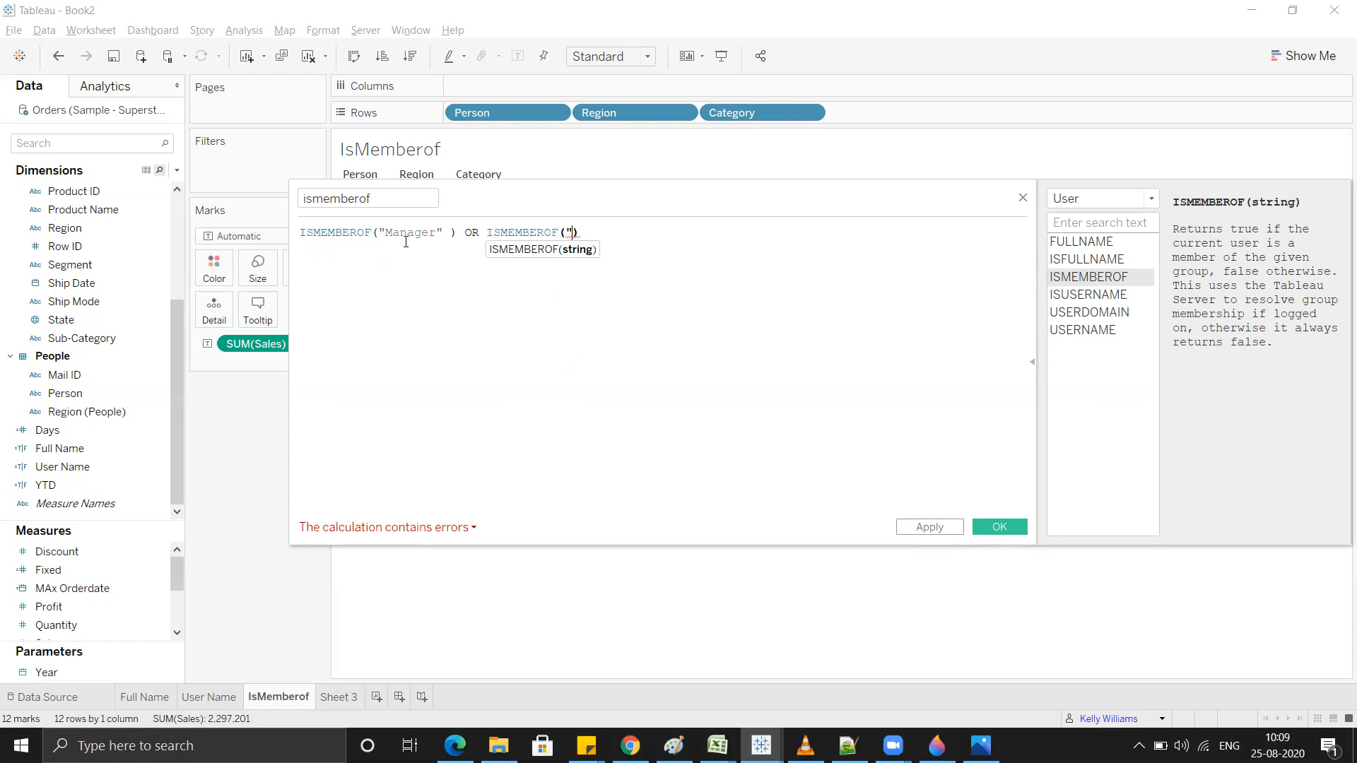
left_click_drag(447, 232, 392, 231)
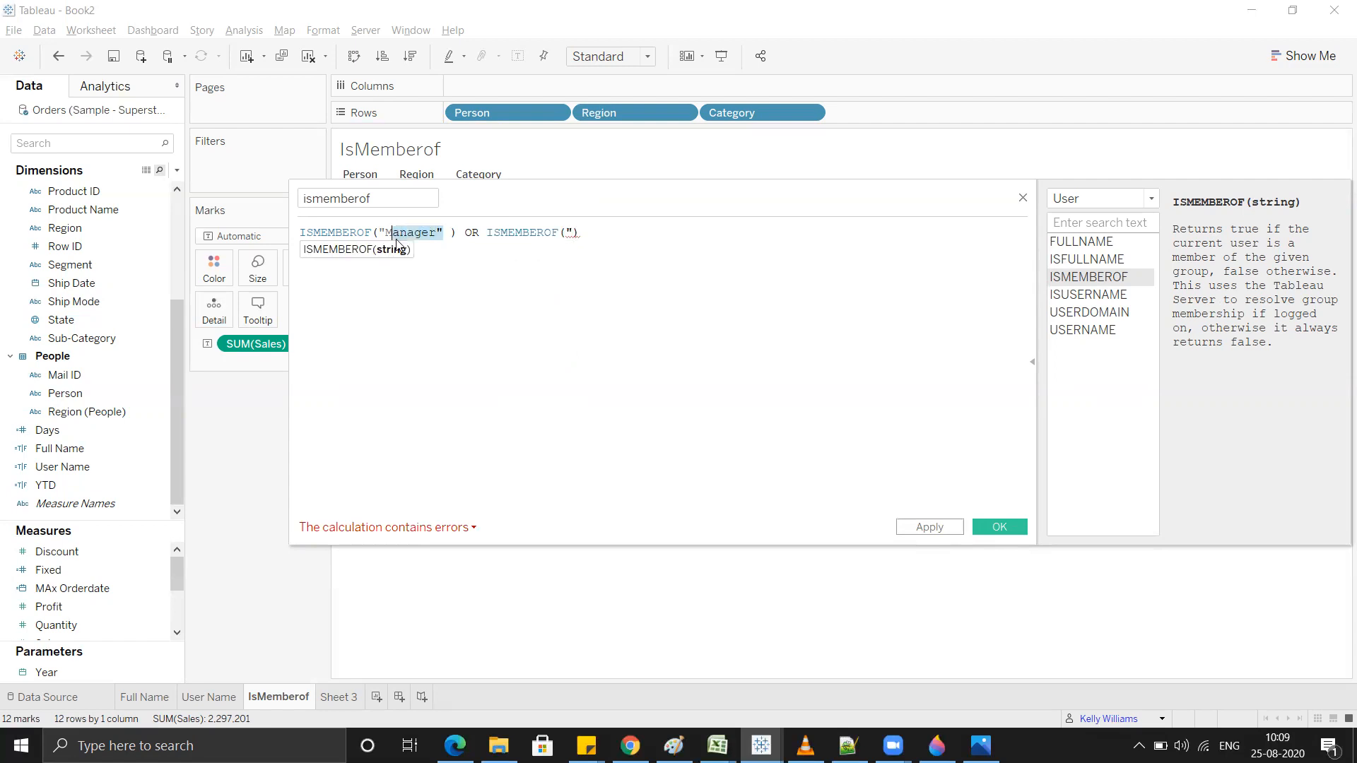
left_click(459, 233)
key("BackSpace")
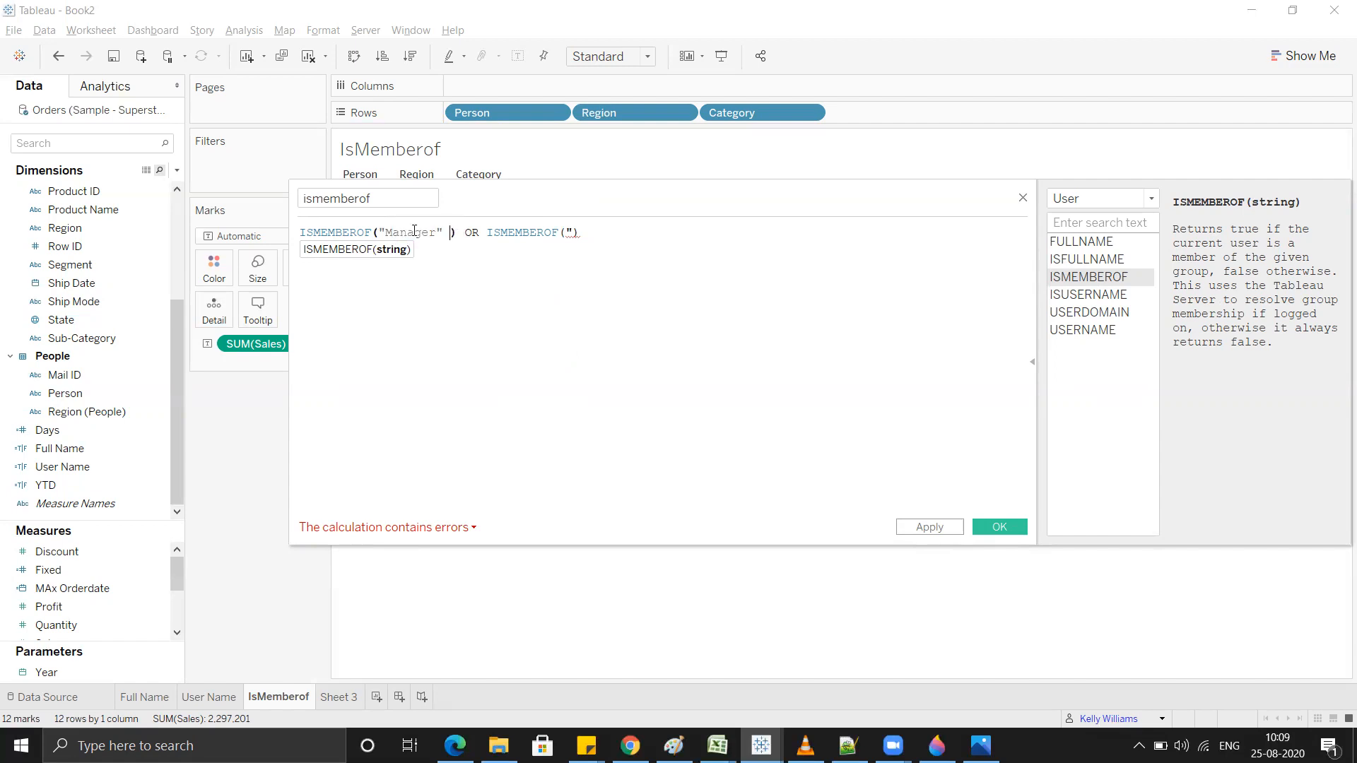
left_click(571, 233)
left_click(571, 232)
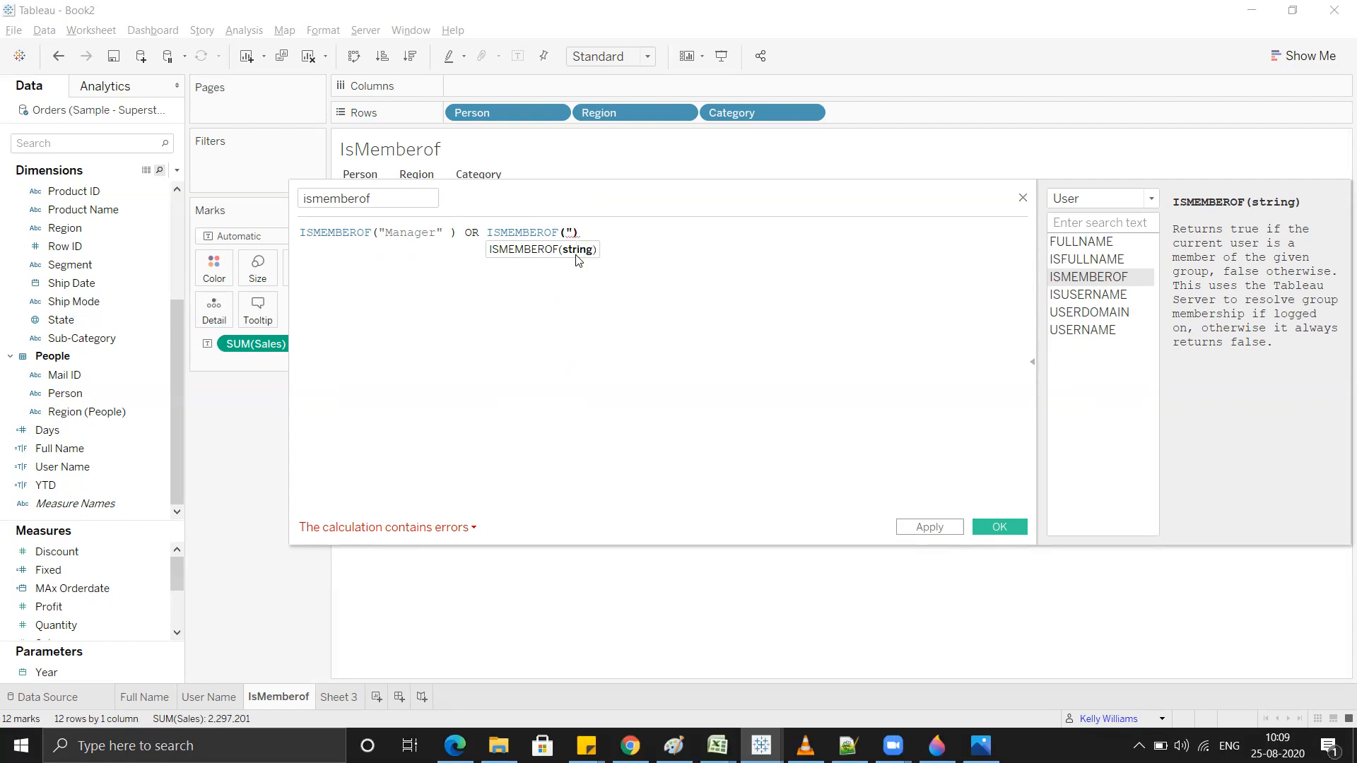
type("East\"")
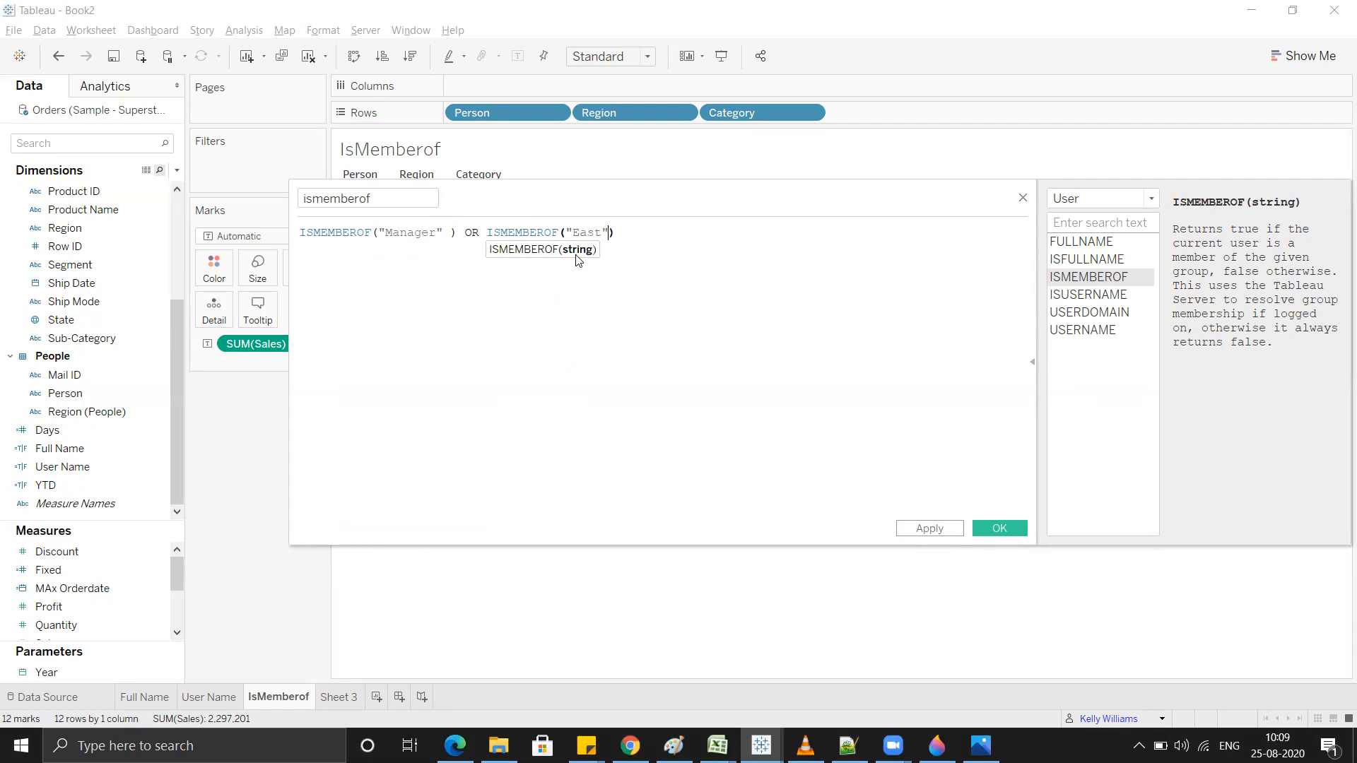
left_click(706, 347)
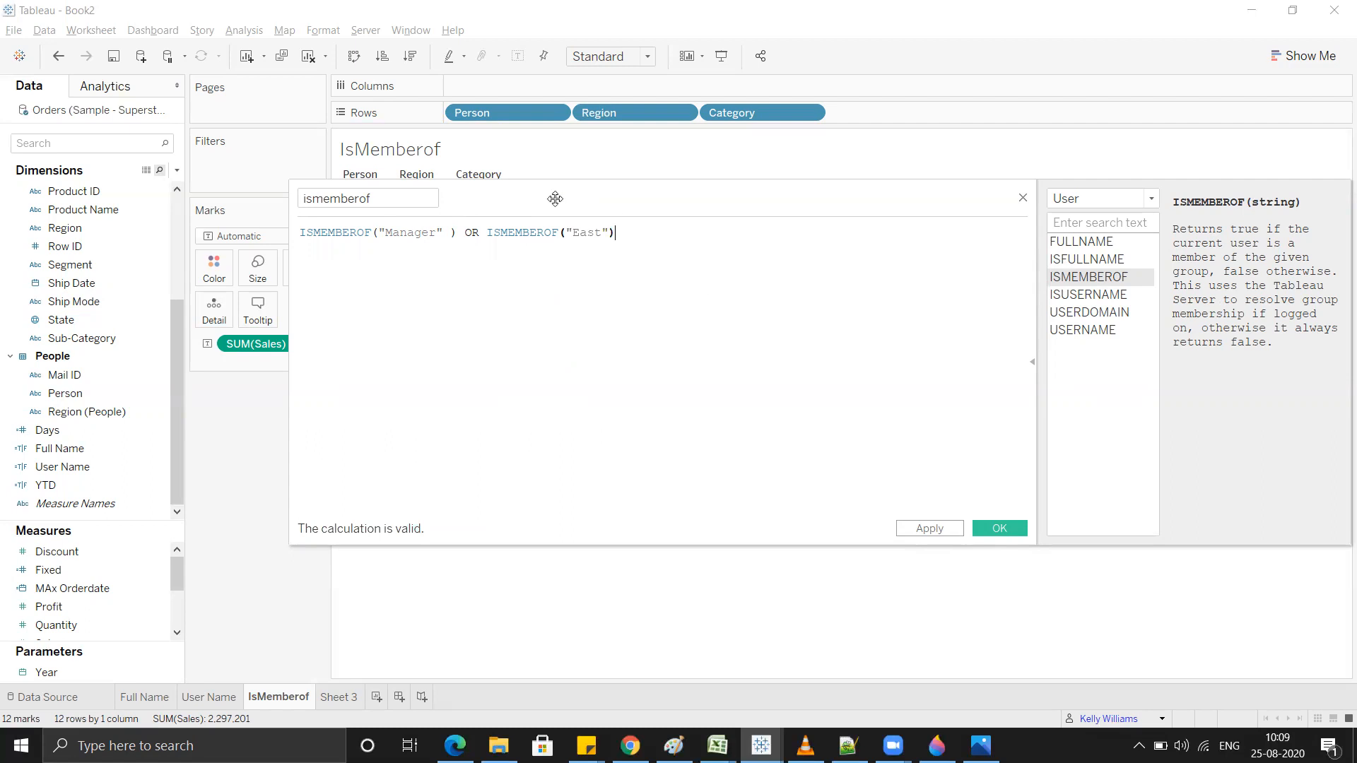
Step: Remove the OR ISMEMBEROF("East") condition from the ismemberof formula, keeping only the "Manager" condition, and save the calculated field
left_click_drag(446, 234, 393, 235)
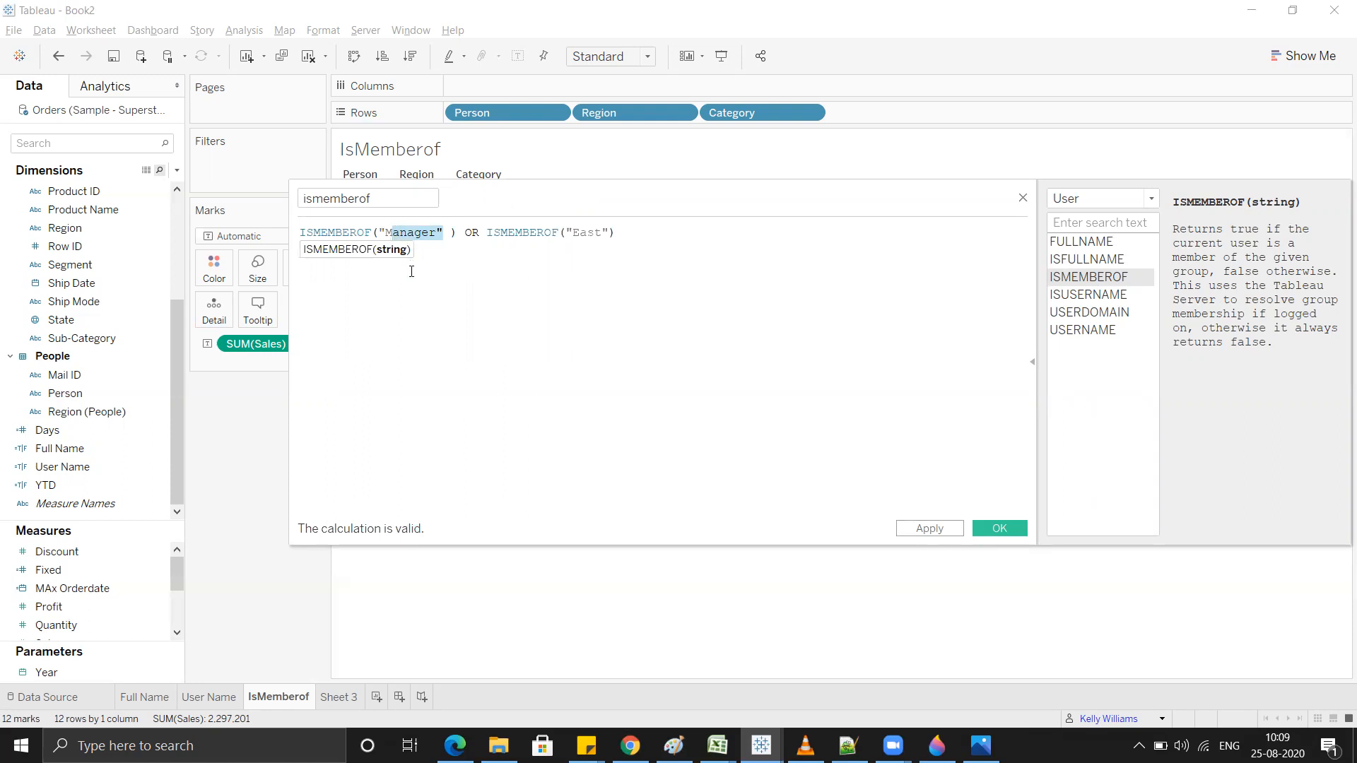
left_click_drag(446, 235, 385, 233)
left_click(529, 255)
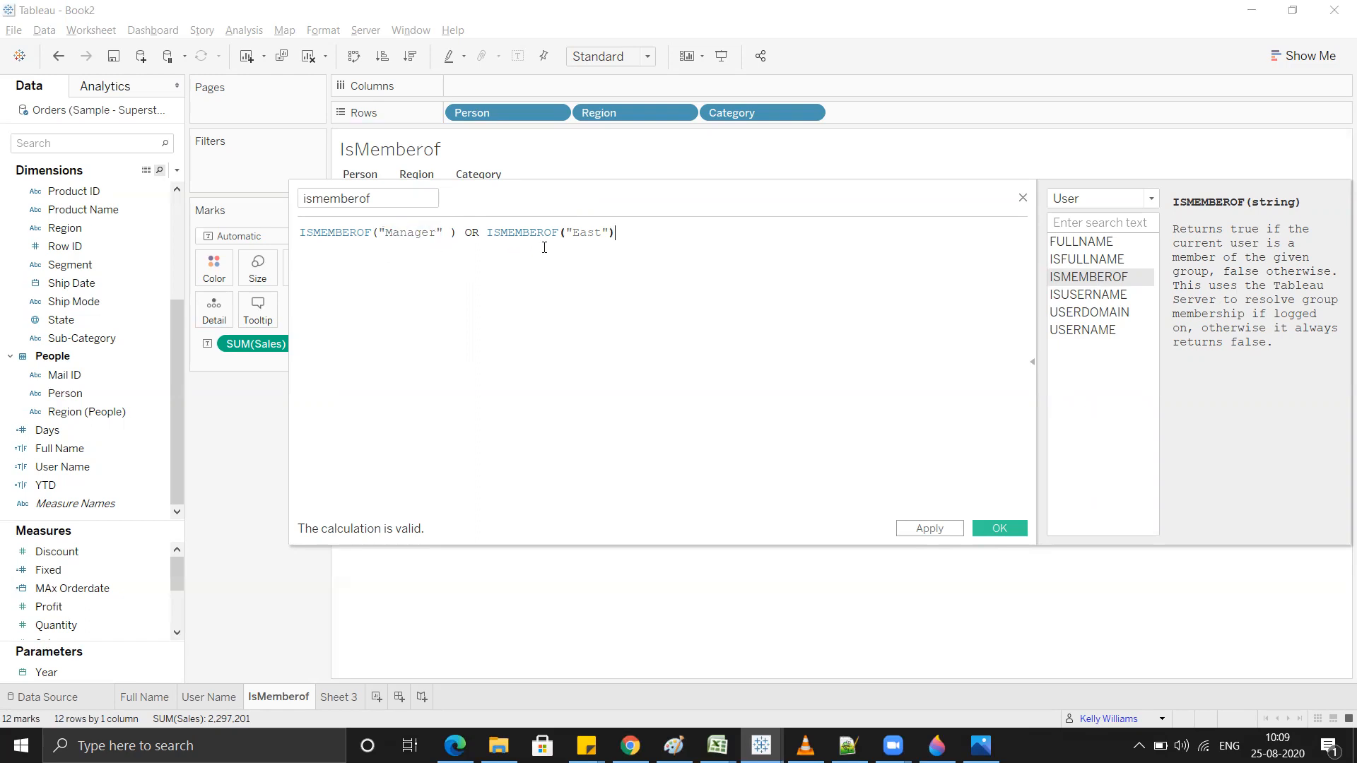
left_click_drag(569, 231, 604, 232)
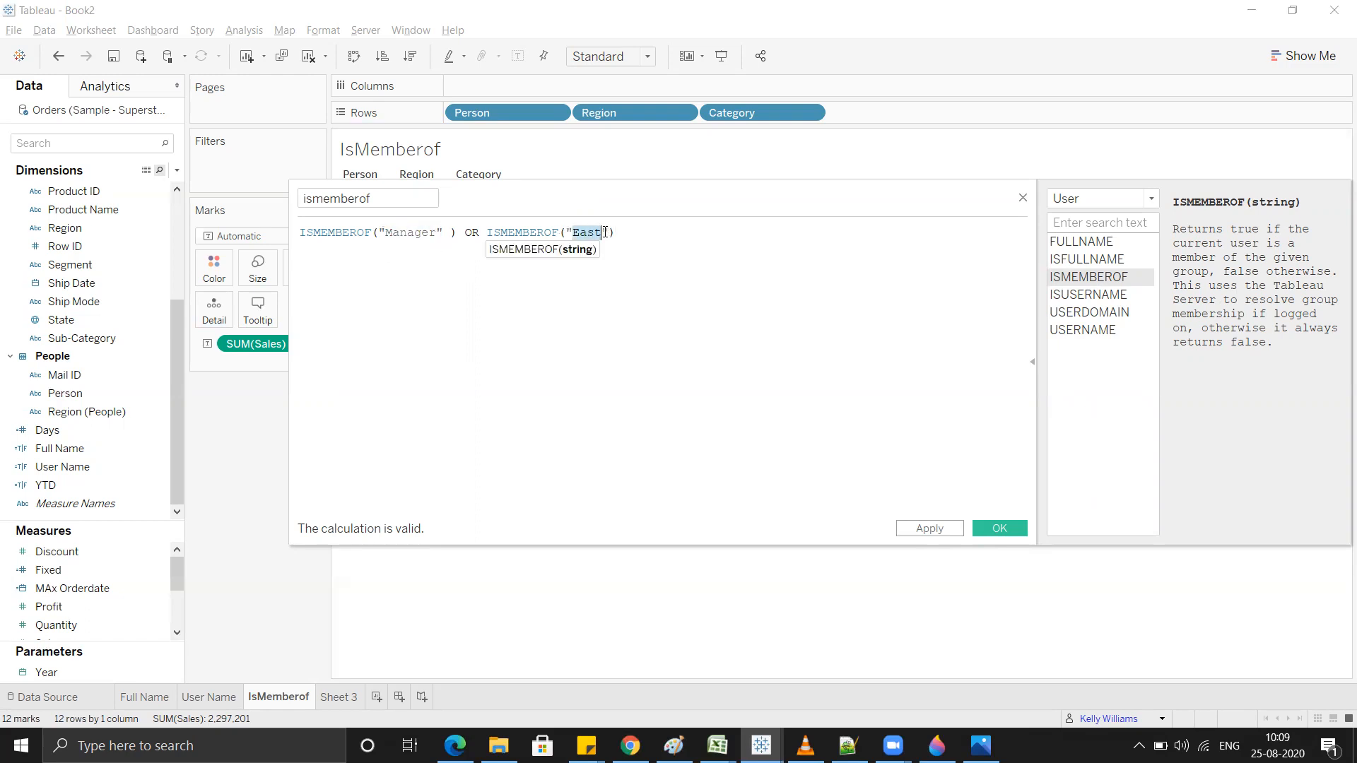
left_click(615, 271)
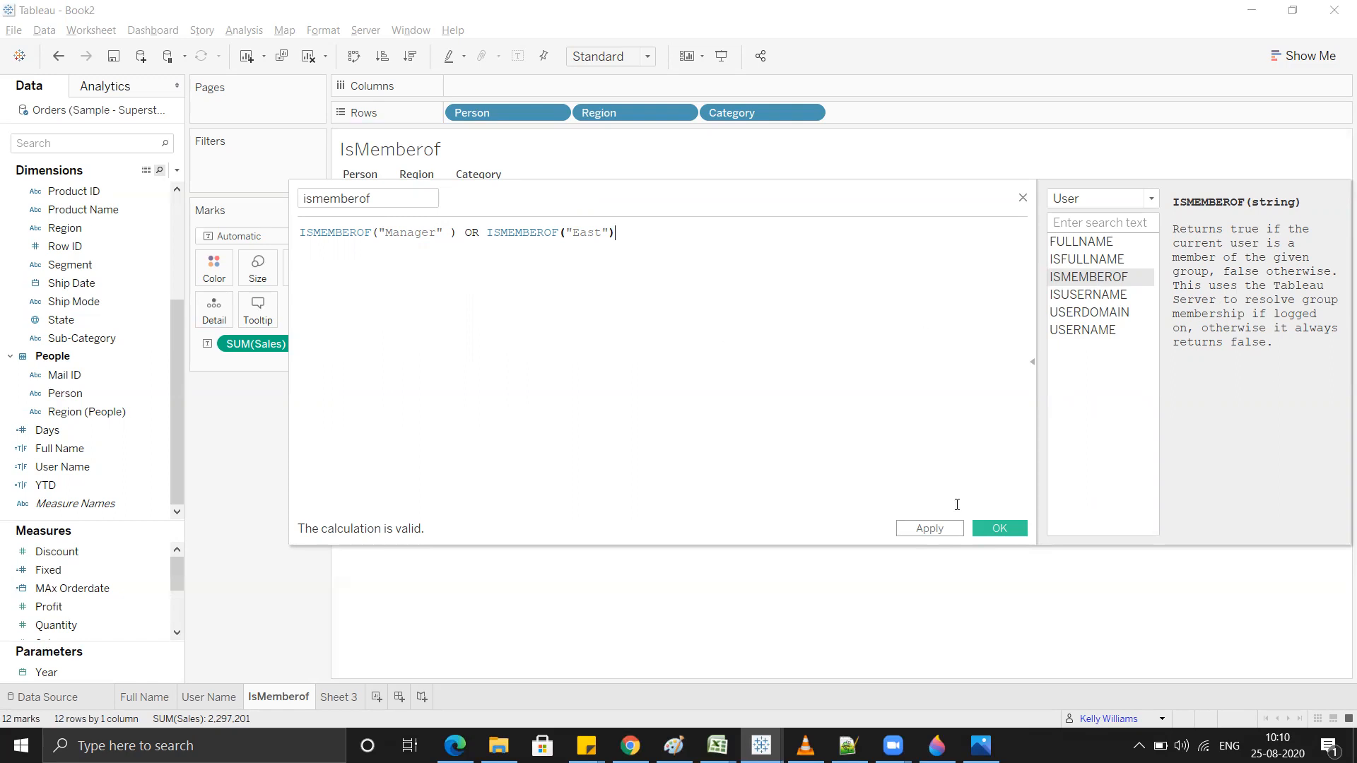
left_click_drag(456, 232, 668, 240)
key("BackSpace")
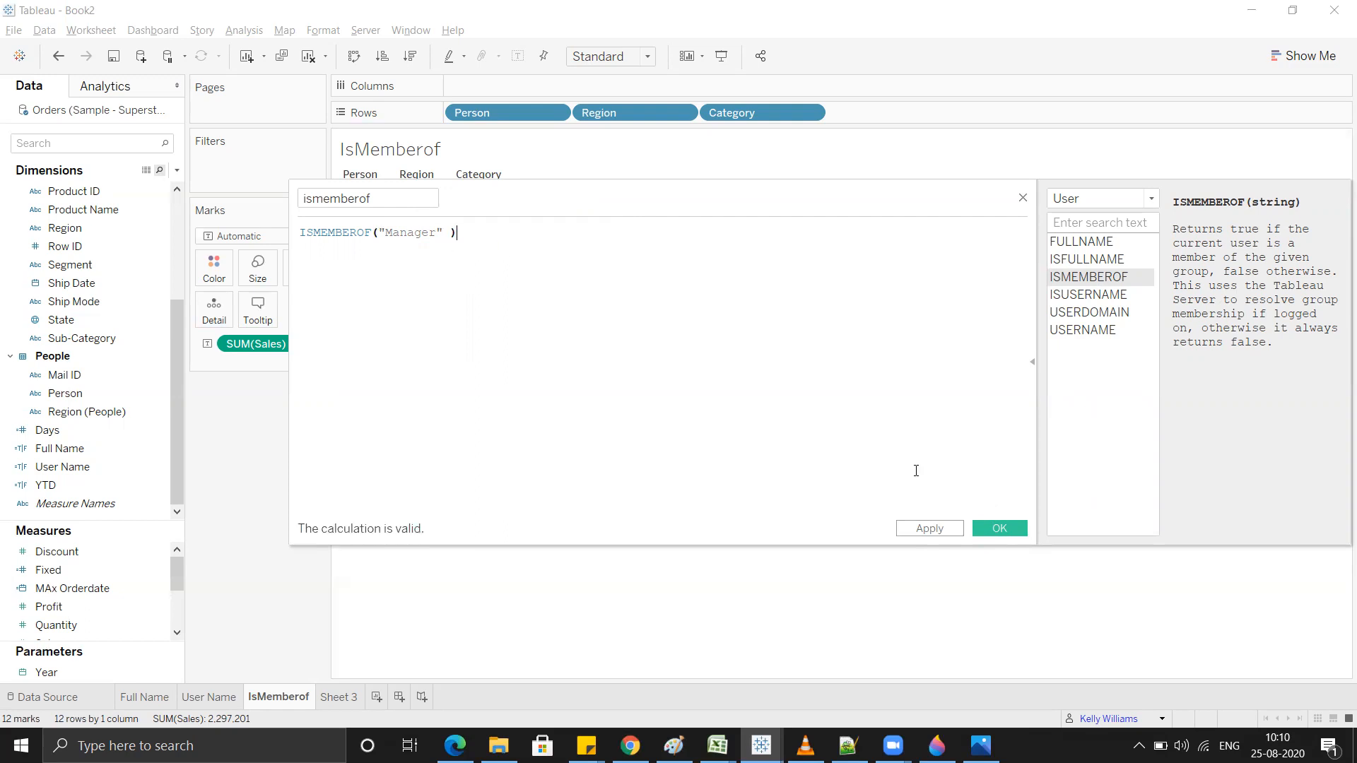
left_click(1009, 531)
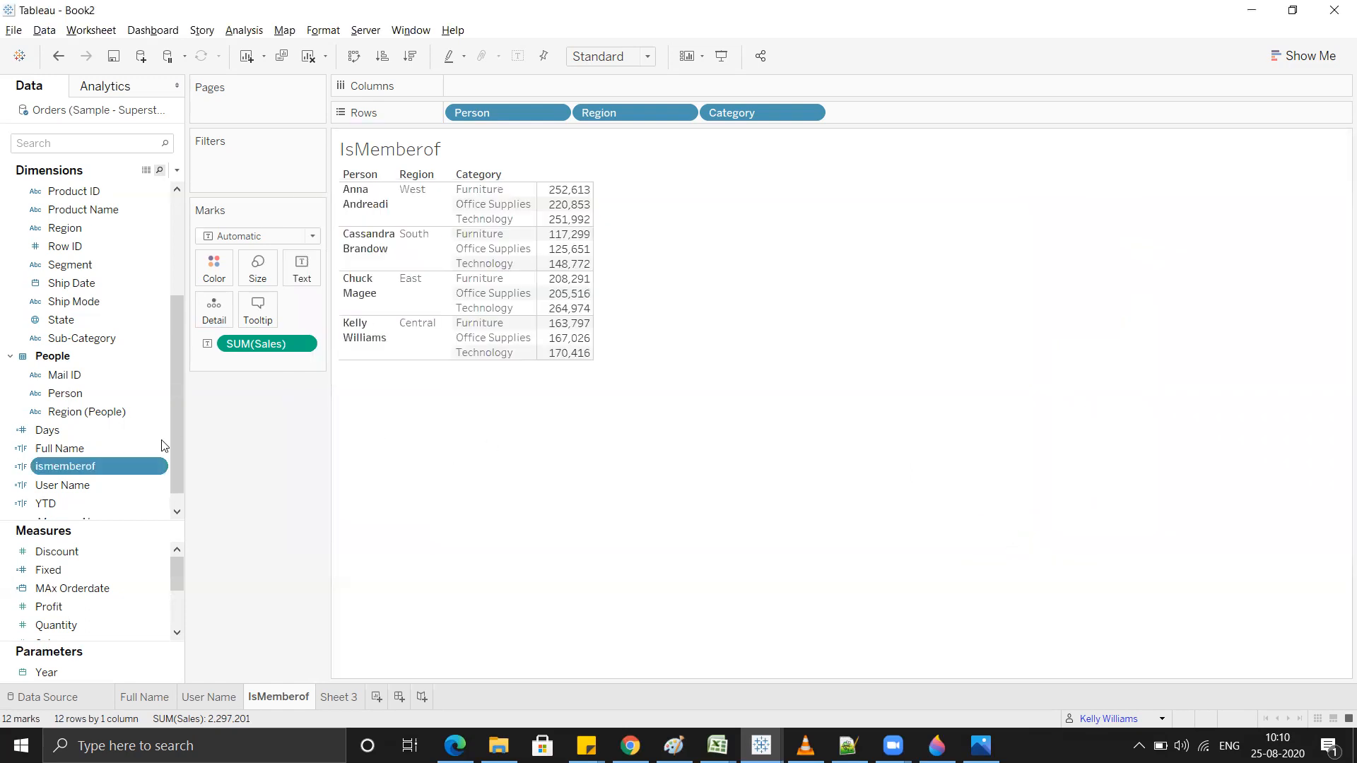
Step: Check the Tableau Online Groups page in Chrome, and filter the IsMemberof sheet in Tableau by the ismemberof field set to True
left_click(630, 746)
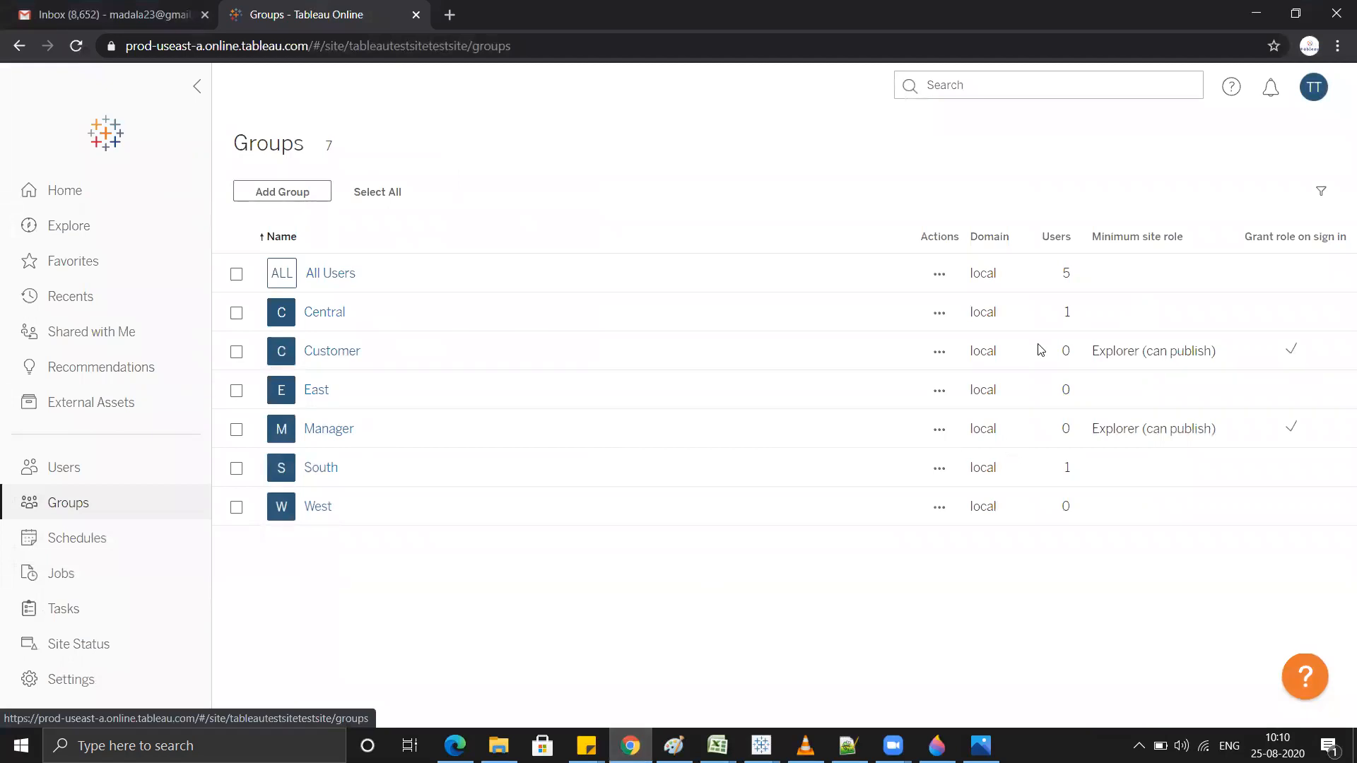
left_click(1256, 13)
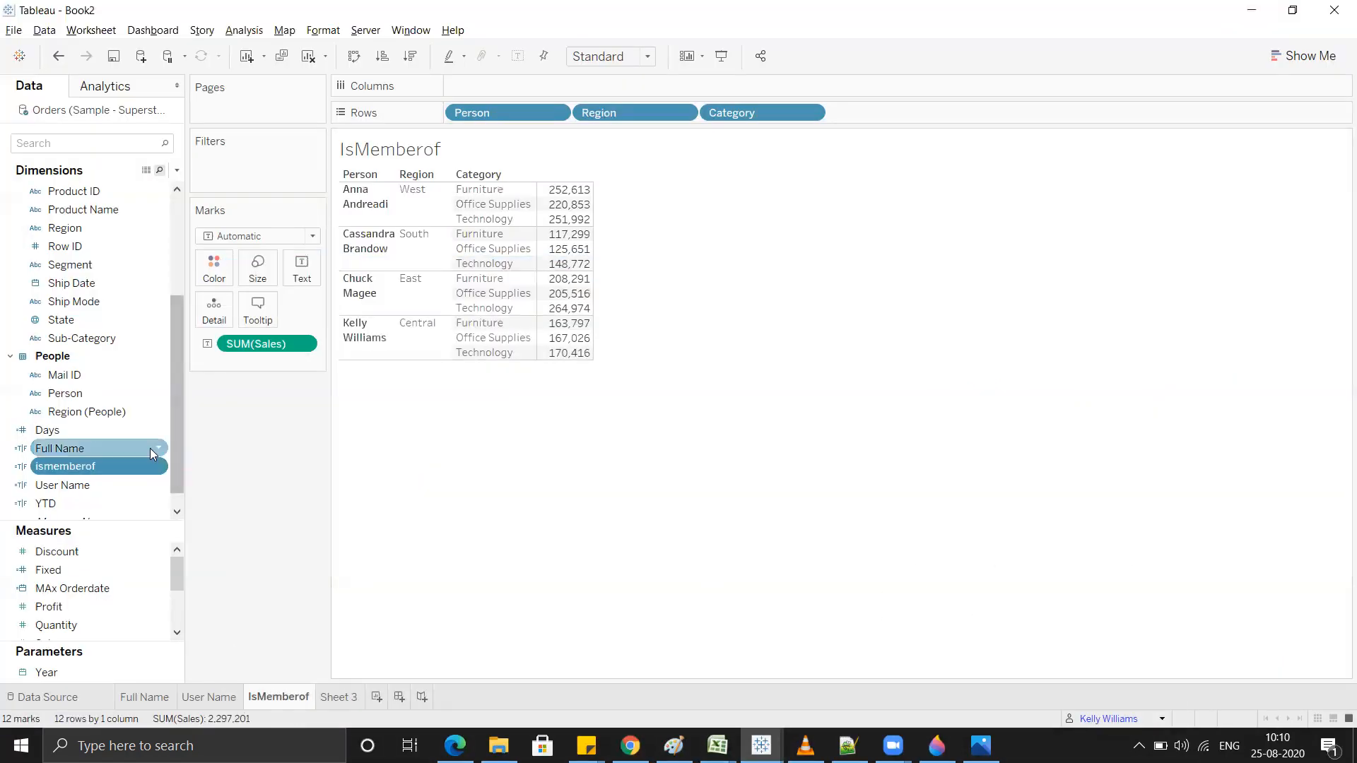
left_click_drag(78, 466, 266, 181)
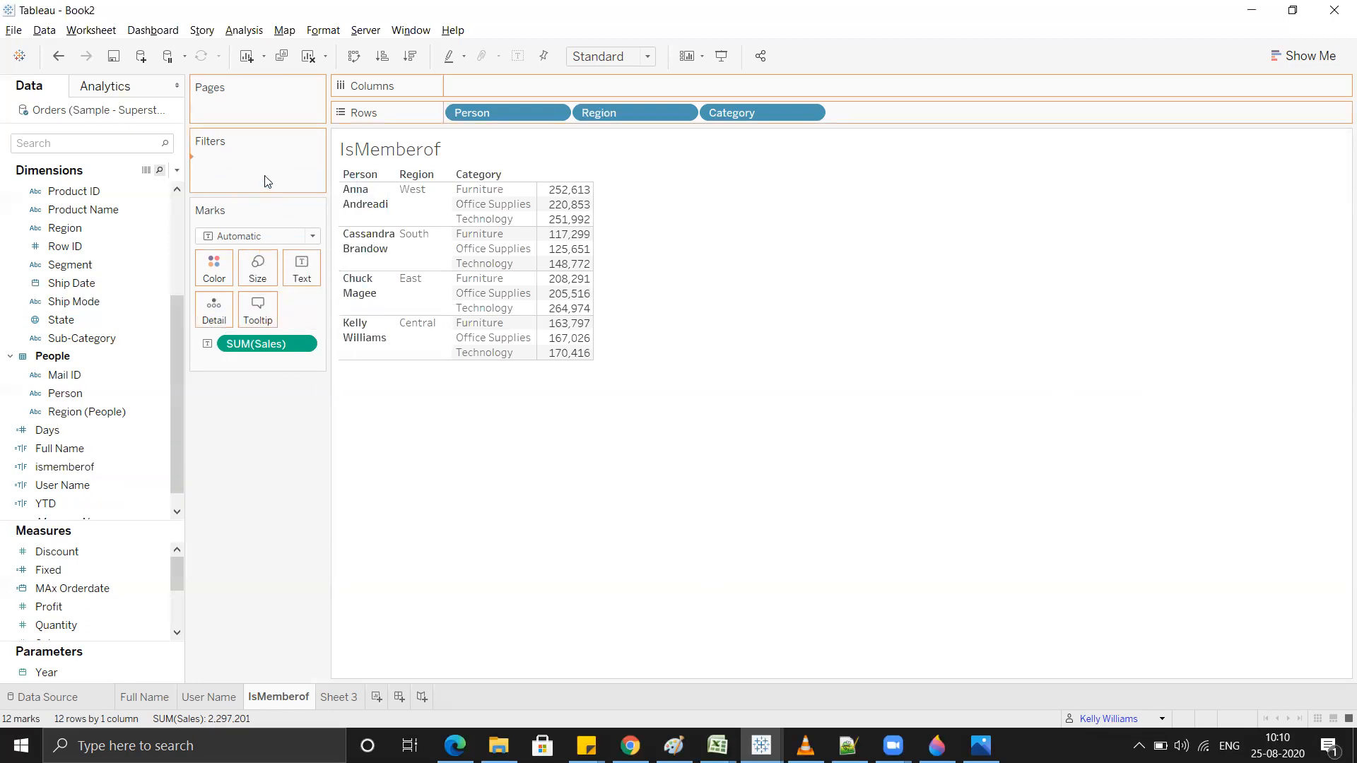
left_click(532, 275)
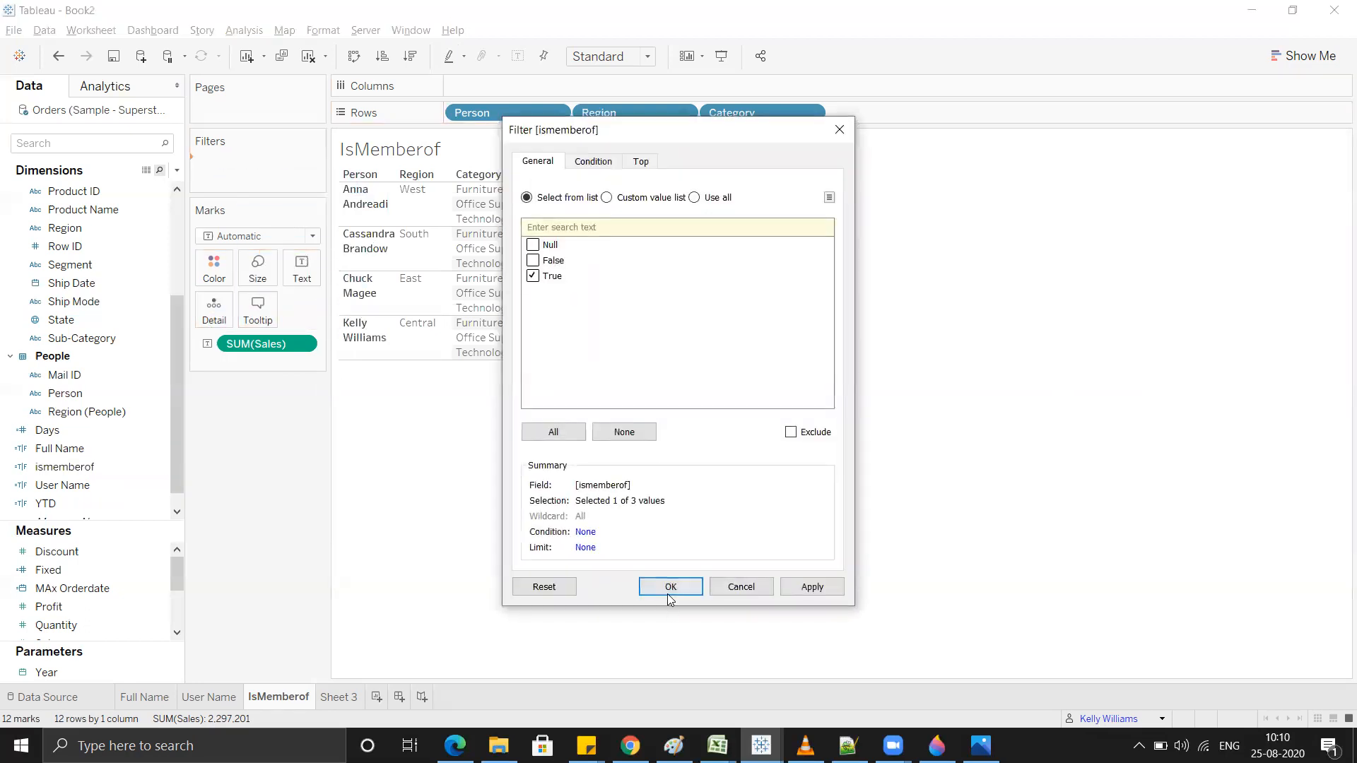
left_click(670, 587)
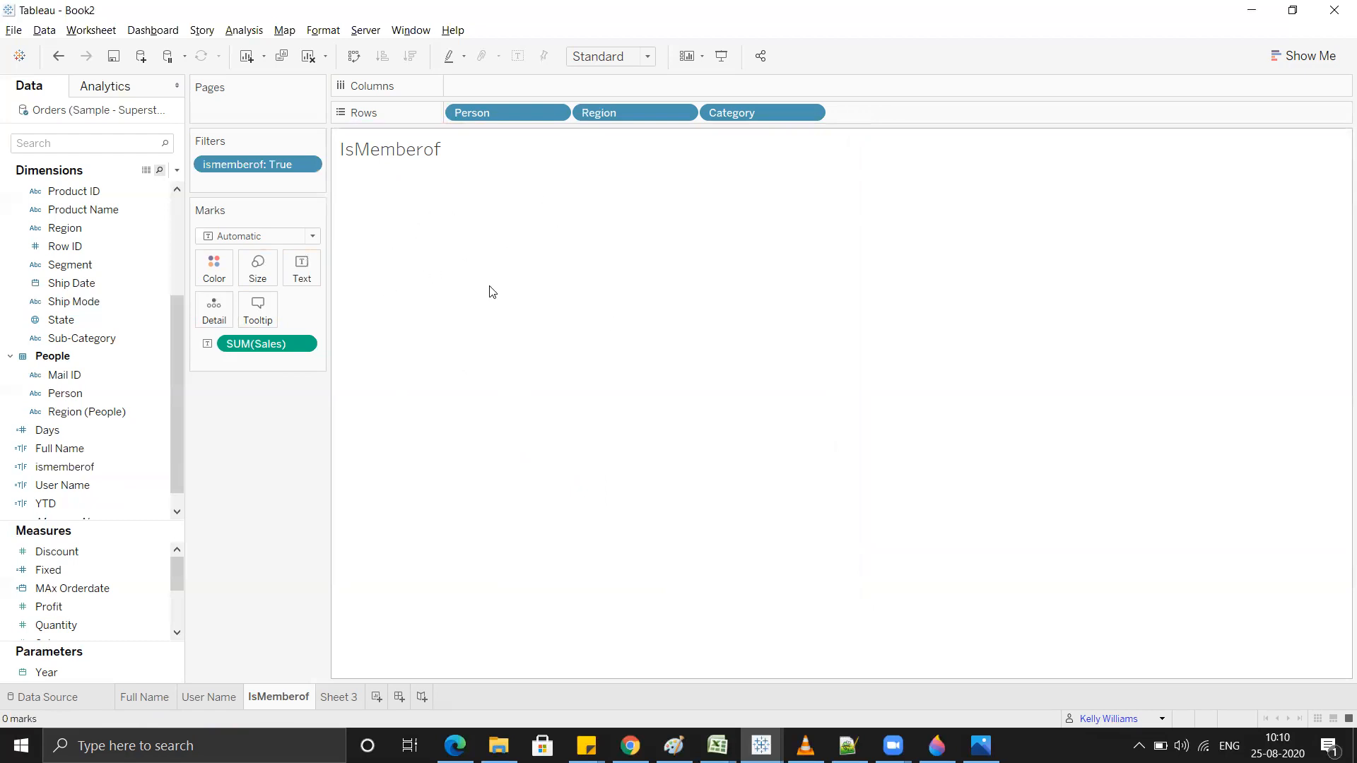
Step: Preview the filtered IsMemberof sheet as each of the first three individual users through Filter as User
left_click(1160, 719)
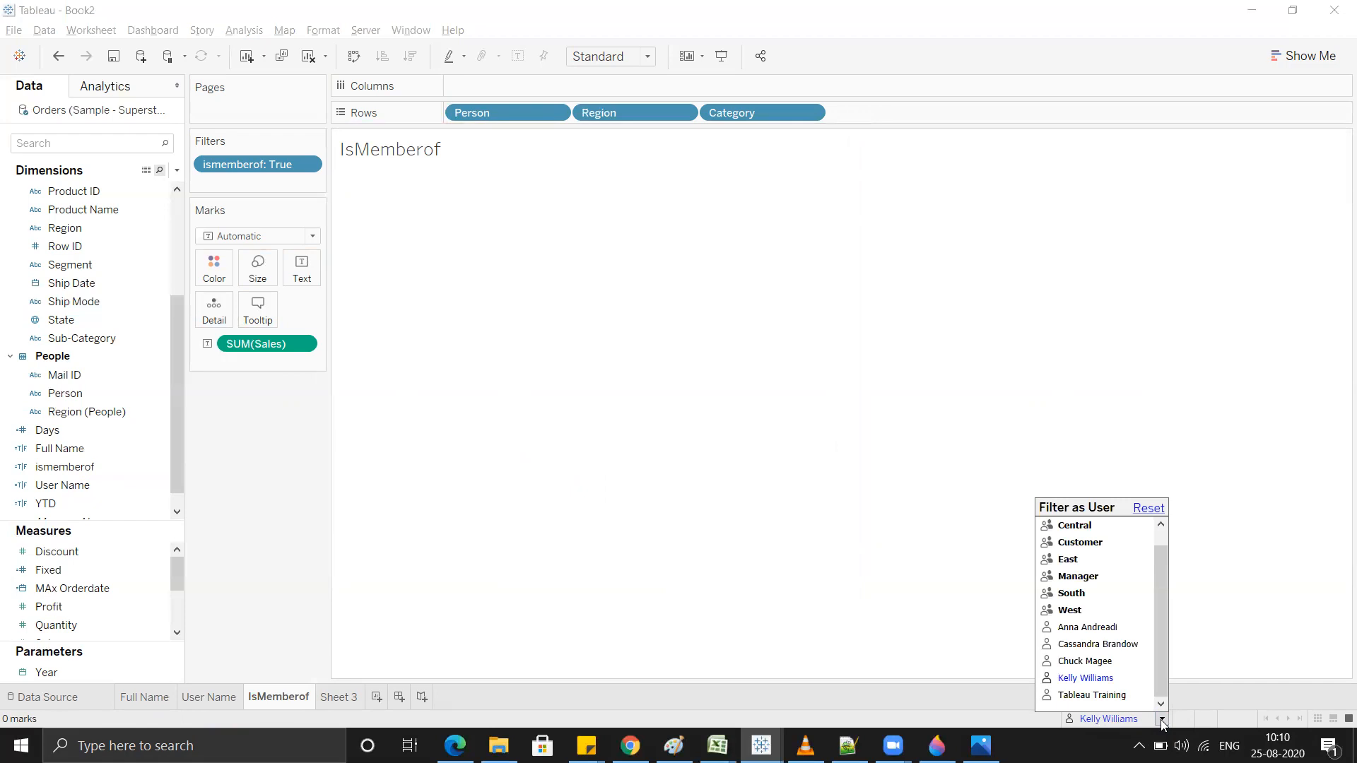
left_click(1106, 628)
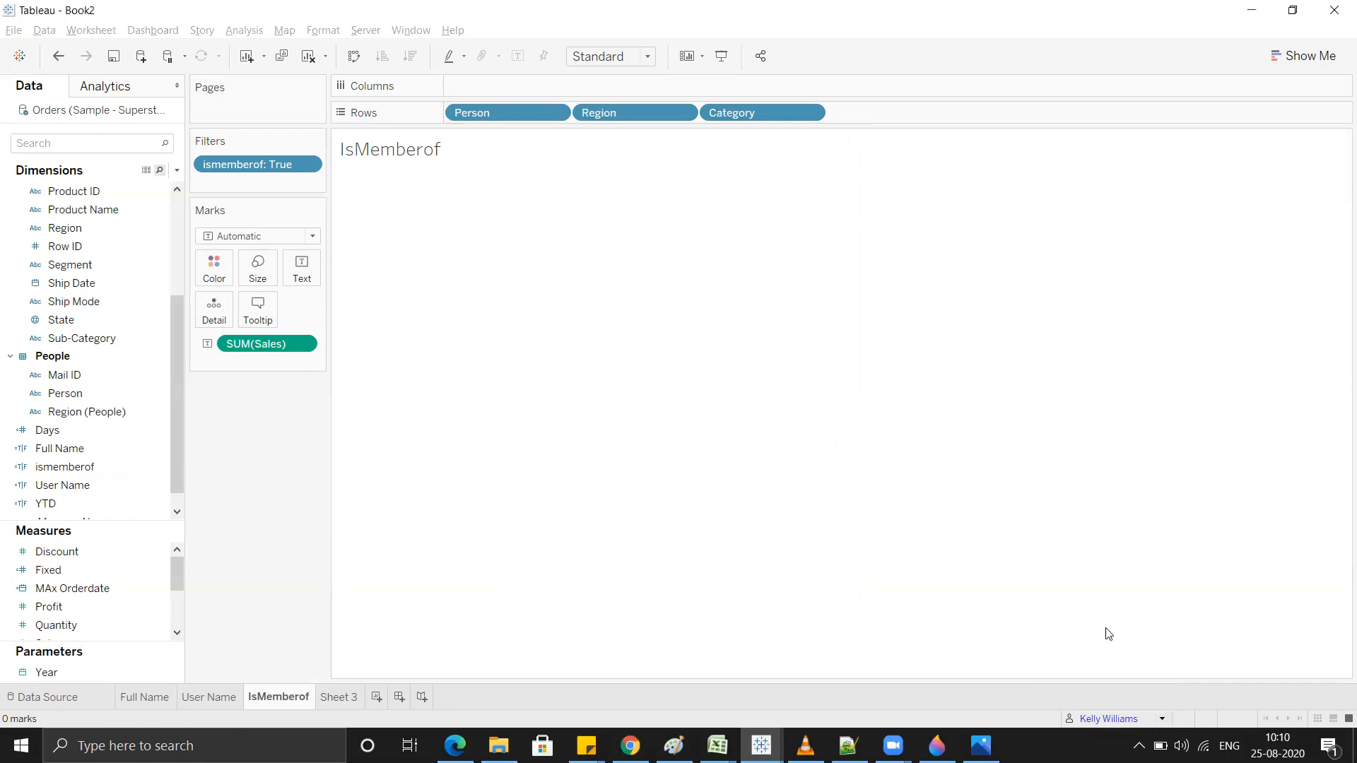
left_click(1161, 718)
left_click(1104, 650)
left_click(1162, 719)
left_click(1099, 662)
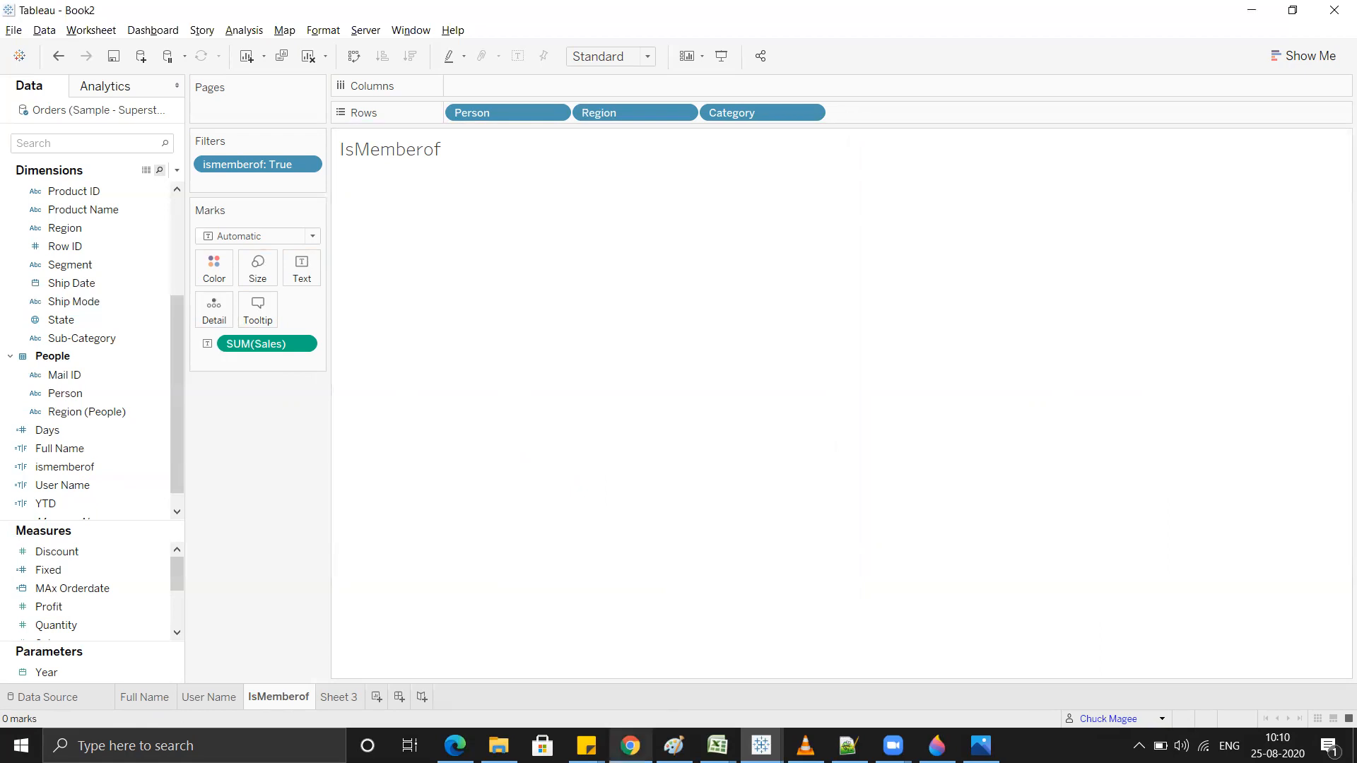
Step: Switch to Tableau Online in Chrome and add the user listed directly above Tableau Training to the Manager group
left_click(630, 745)
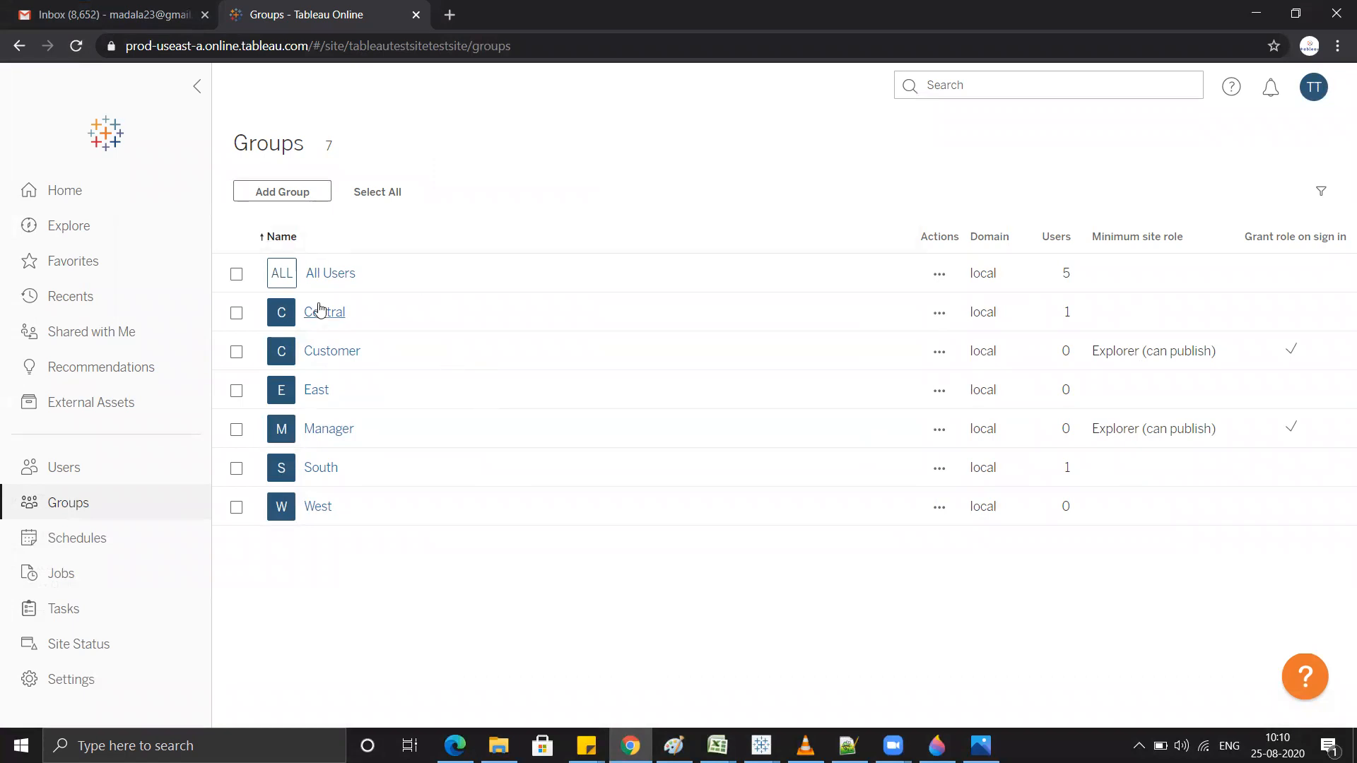
left_click(85, 481)
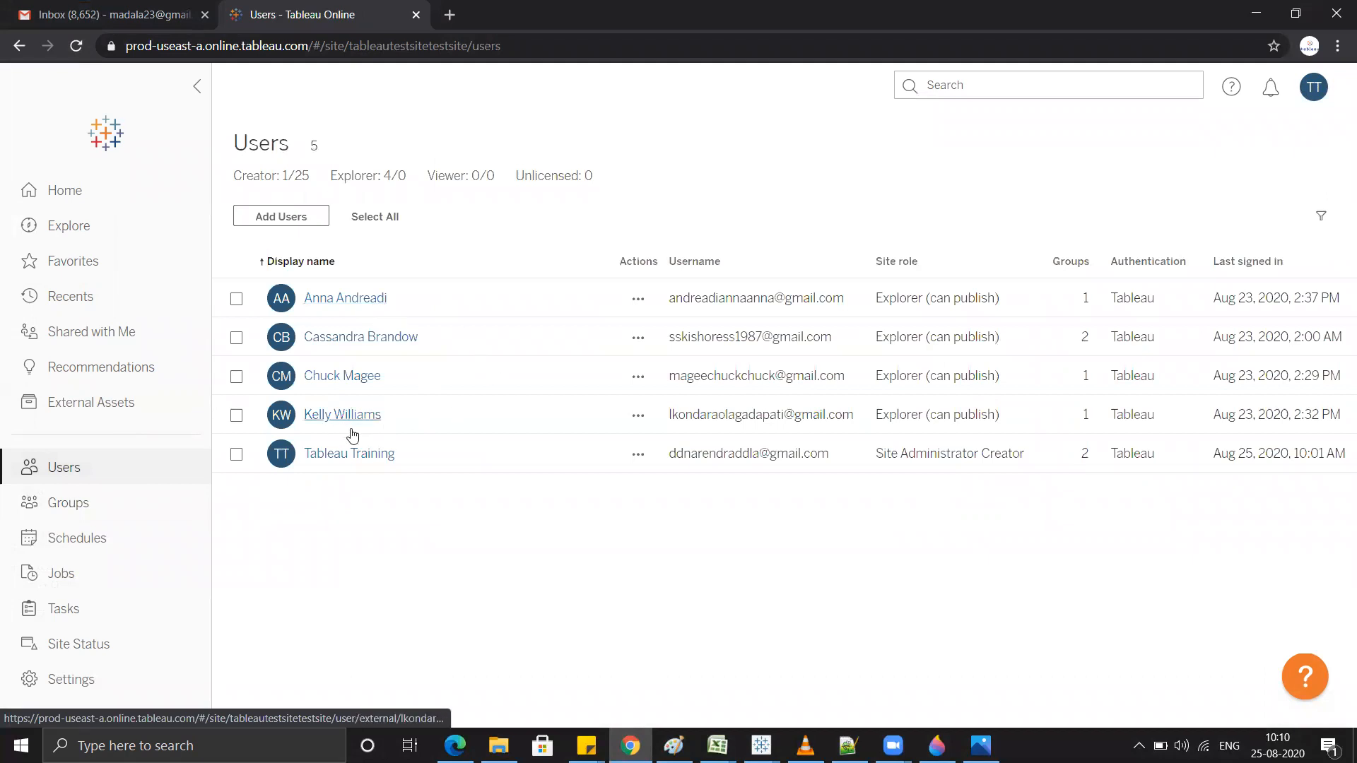
left_click(636, 419)
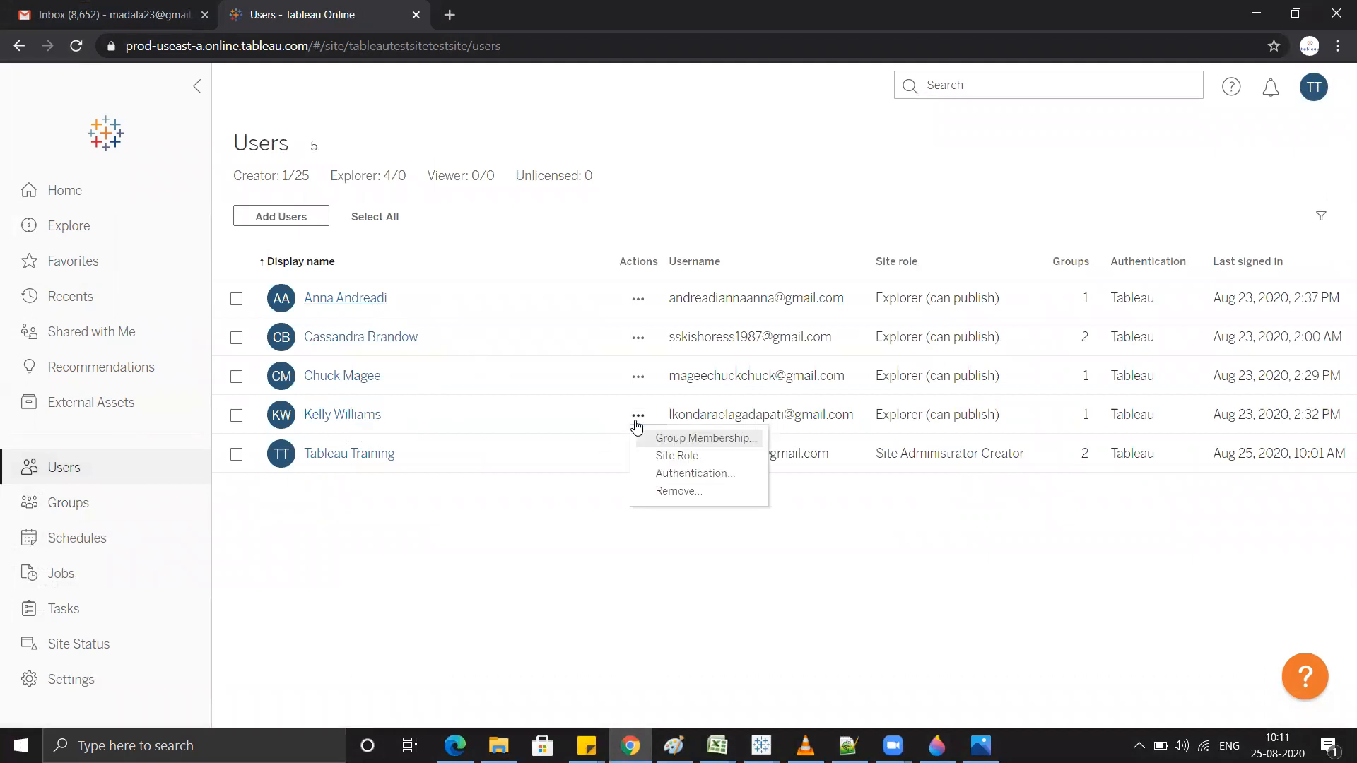
left_click(670, 439)
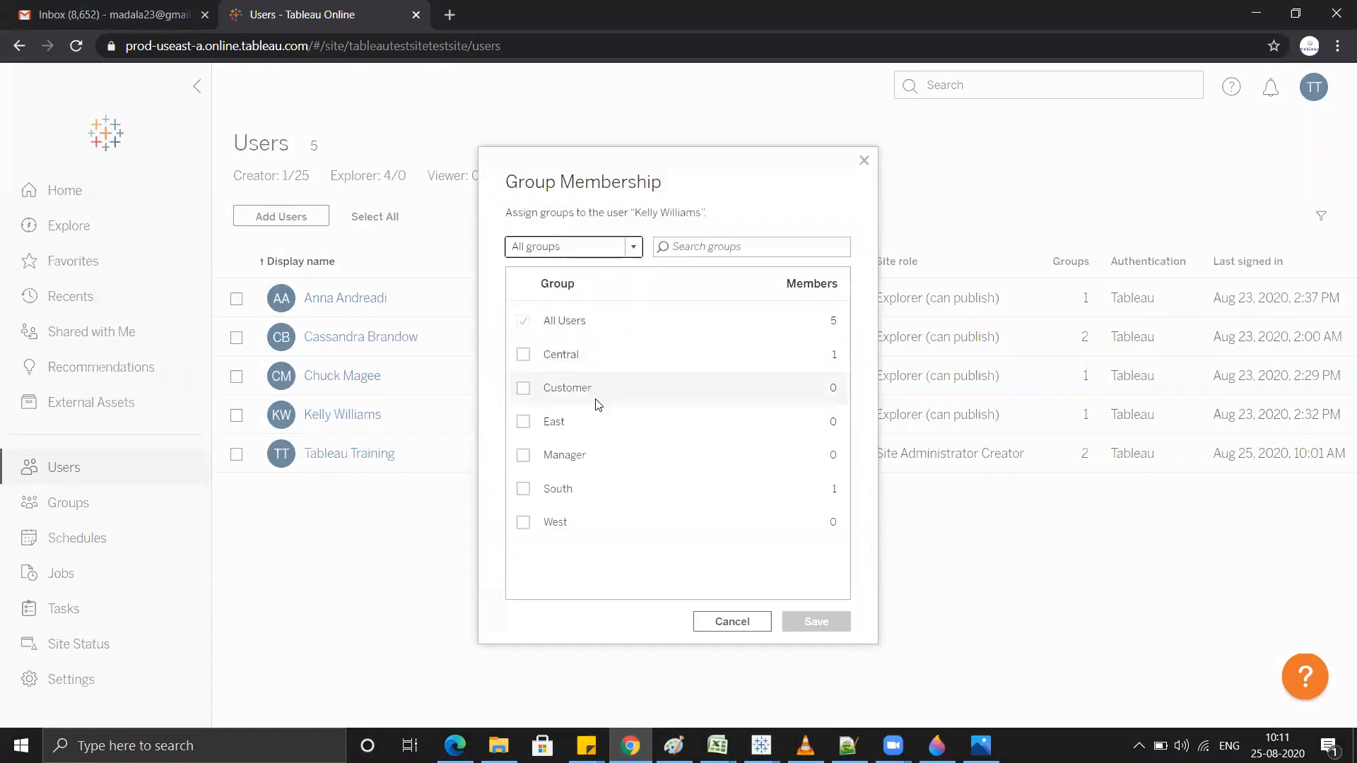
left_click(523, 455)
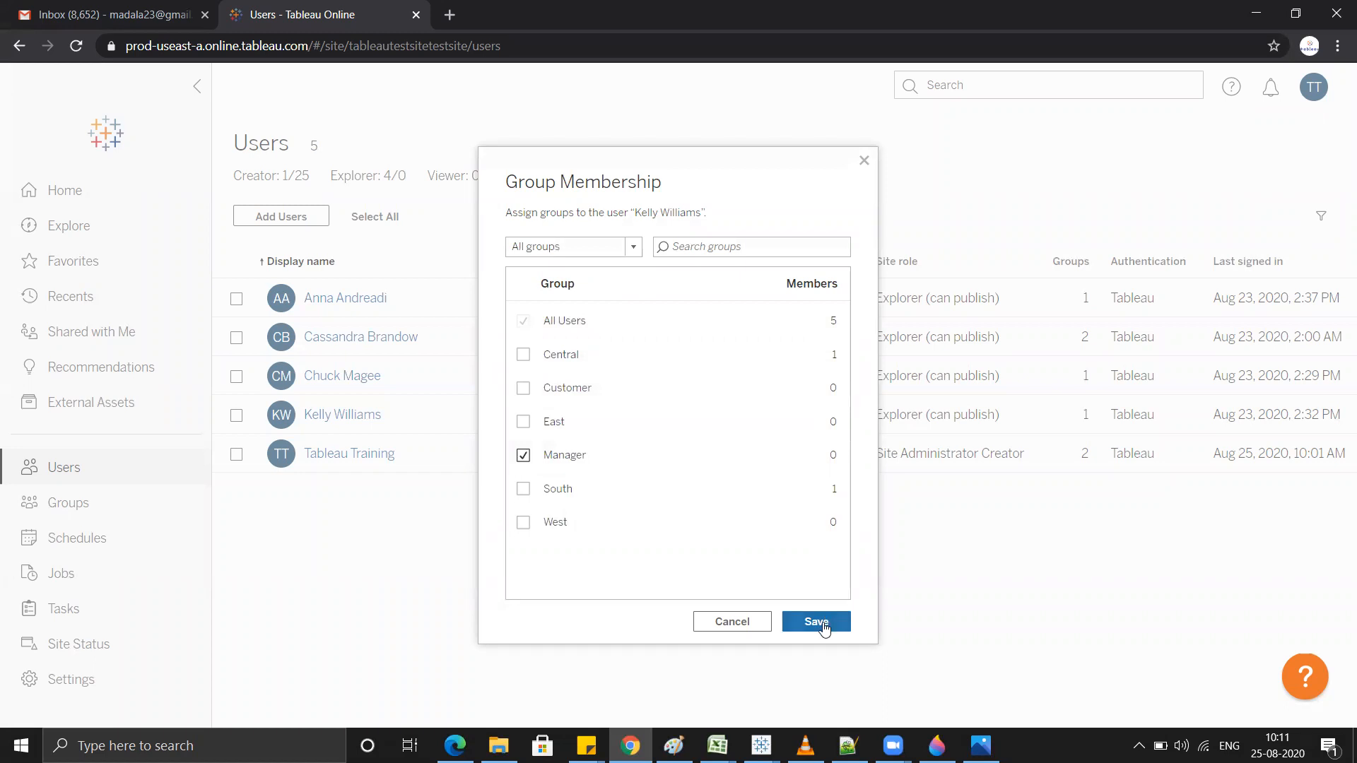
left_click(820, 622)
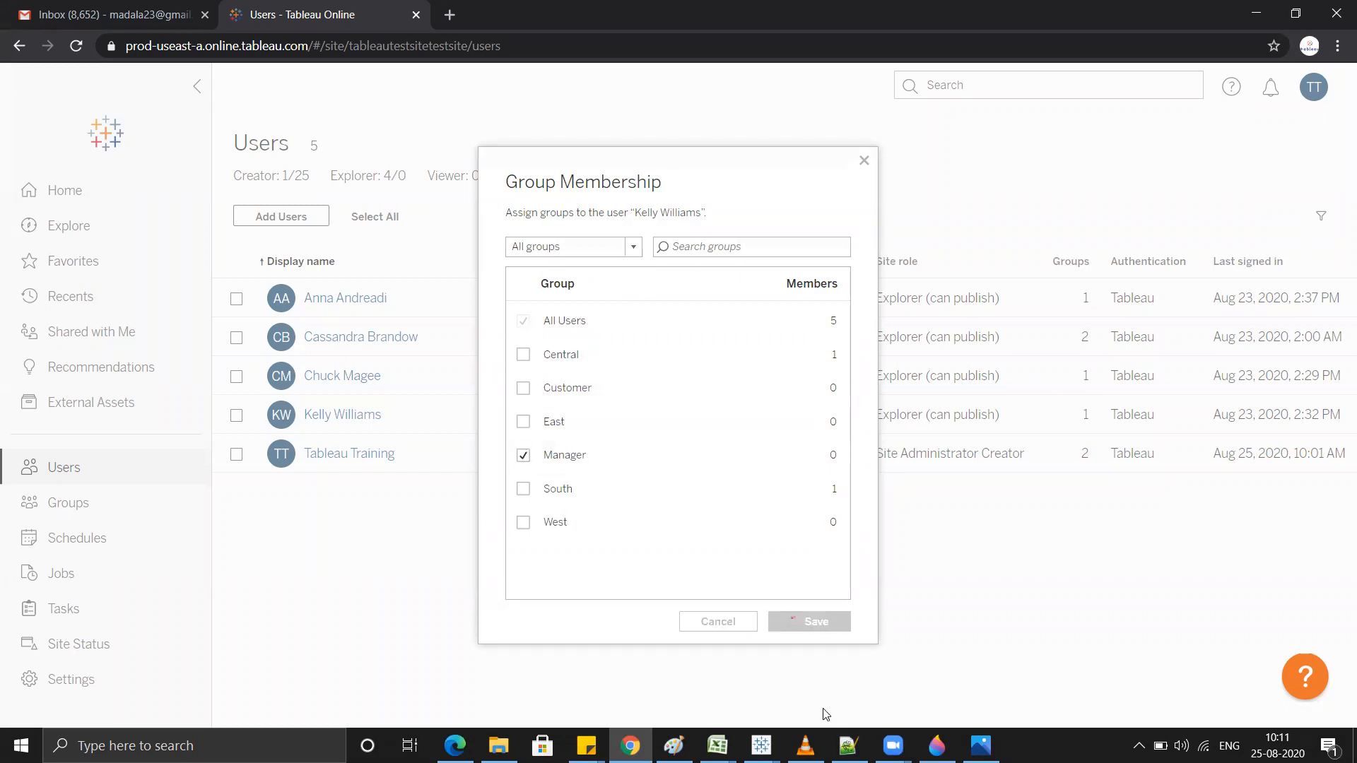
Step: Return to the Book2 workbook in Tableau and preview the sheet as the new Manager group member, resetting the user filter and reselecting that user
mouse_move(761, 743)
left_click(889, 695)
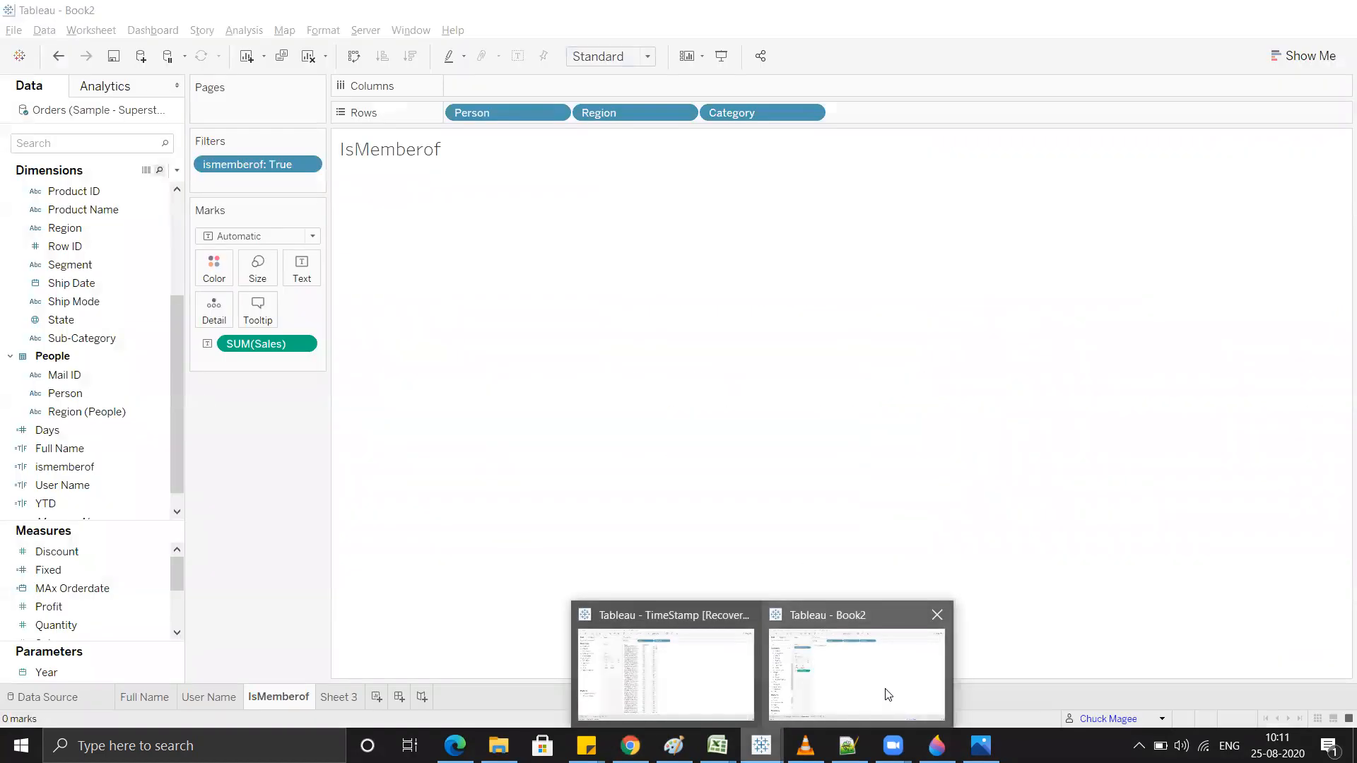
left_click(1161, 718)
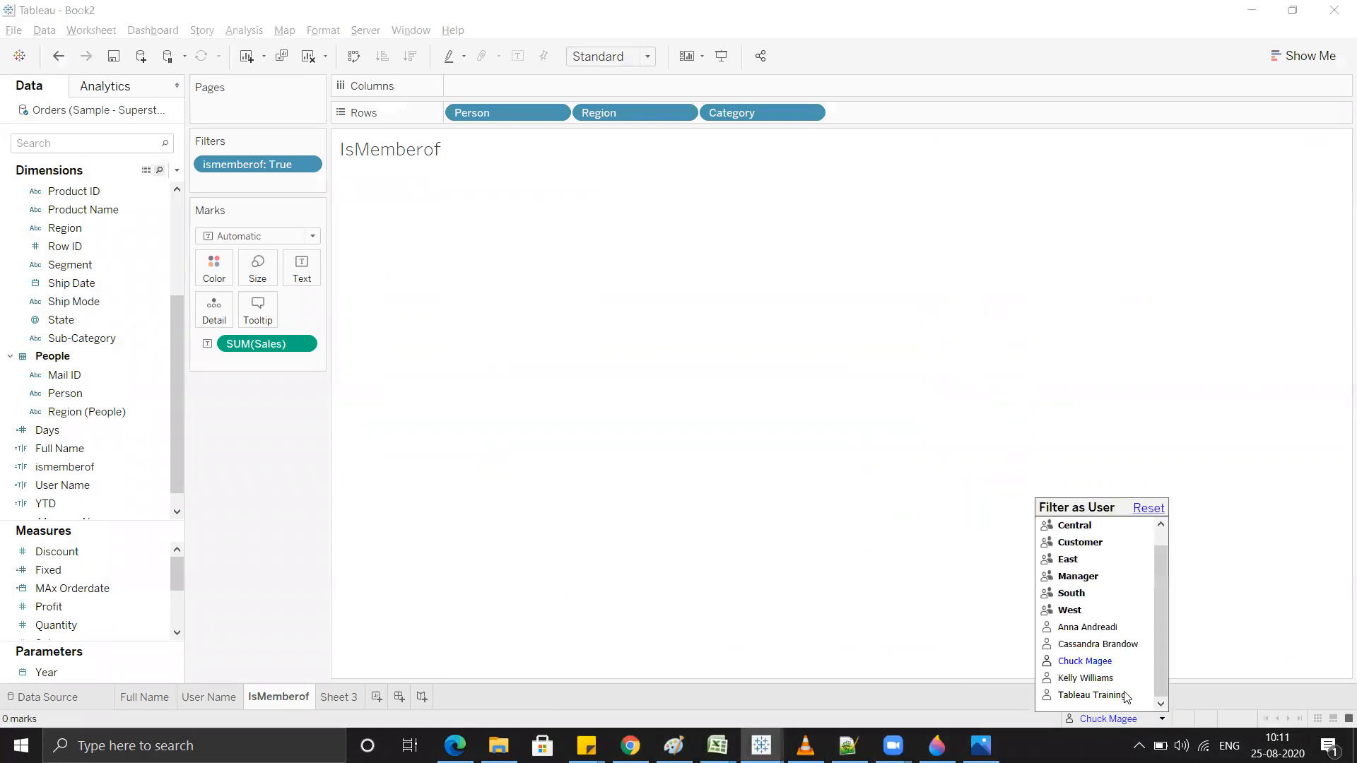
left_click(1088, 679)
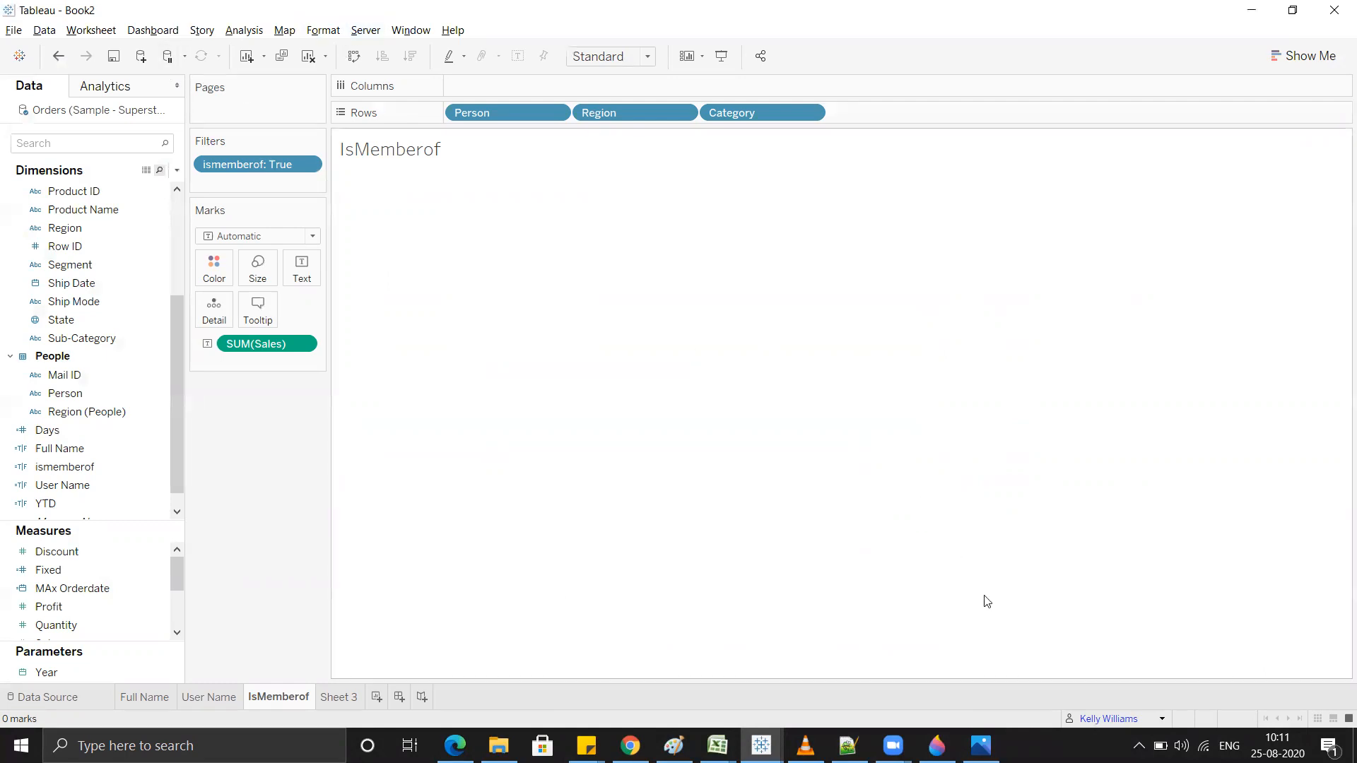
left_click(1161, 718)
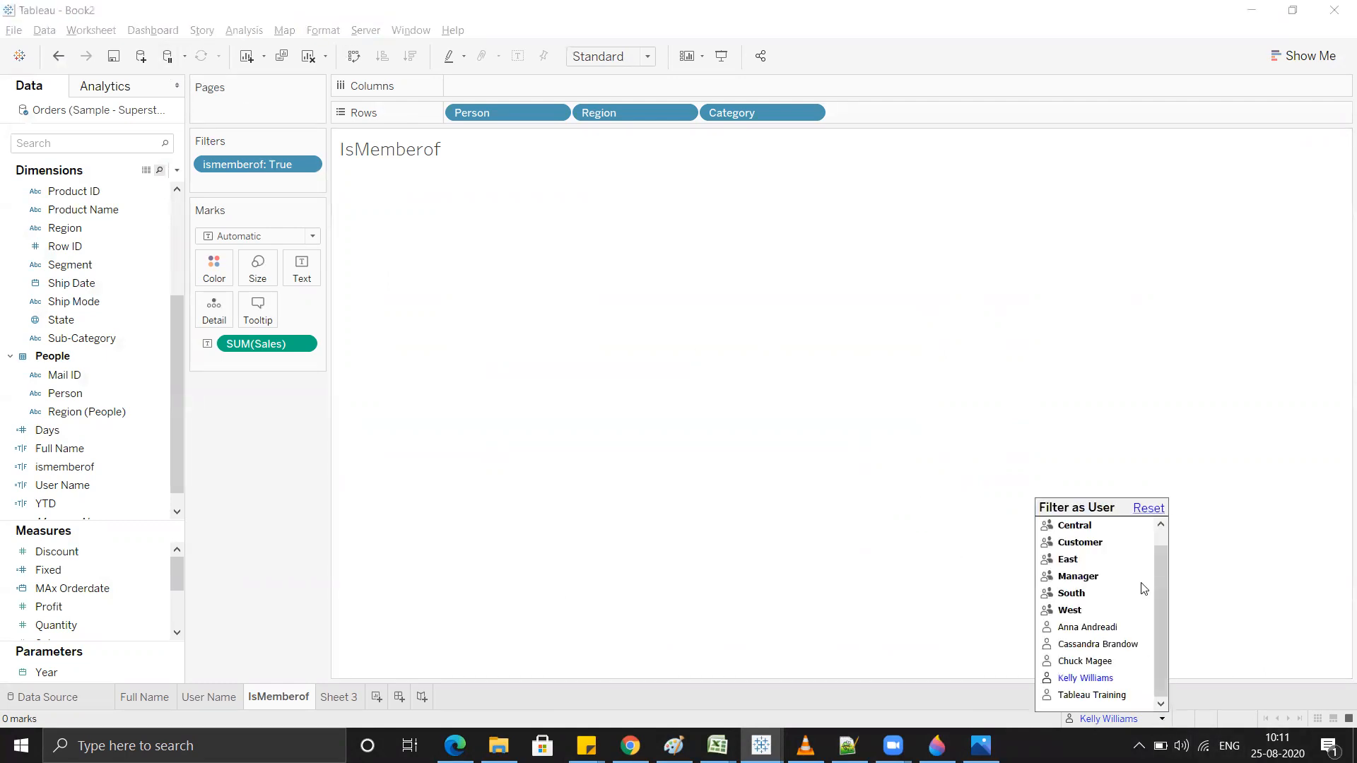
left_click(1149, 509)
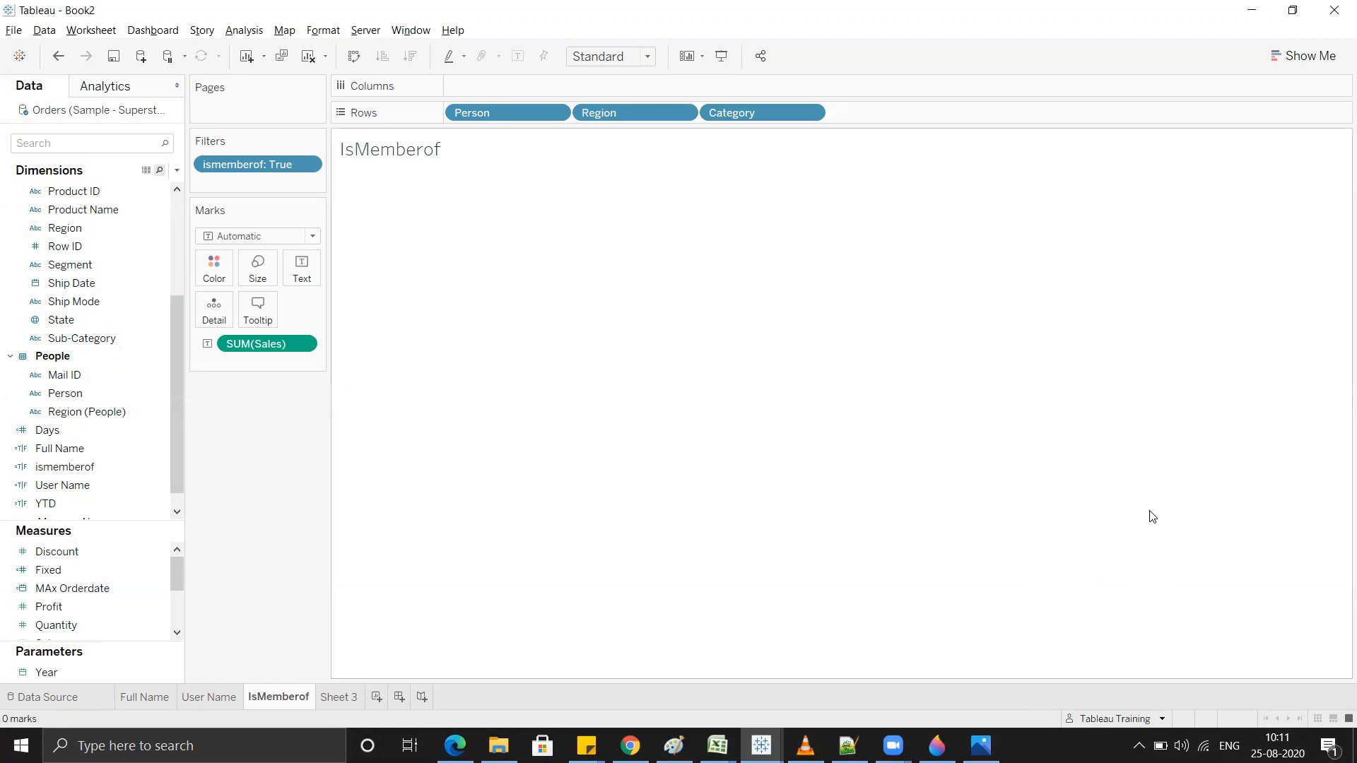
left_click(1162, 719)
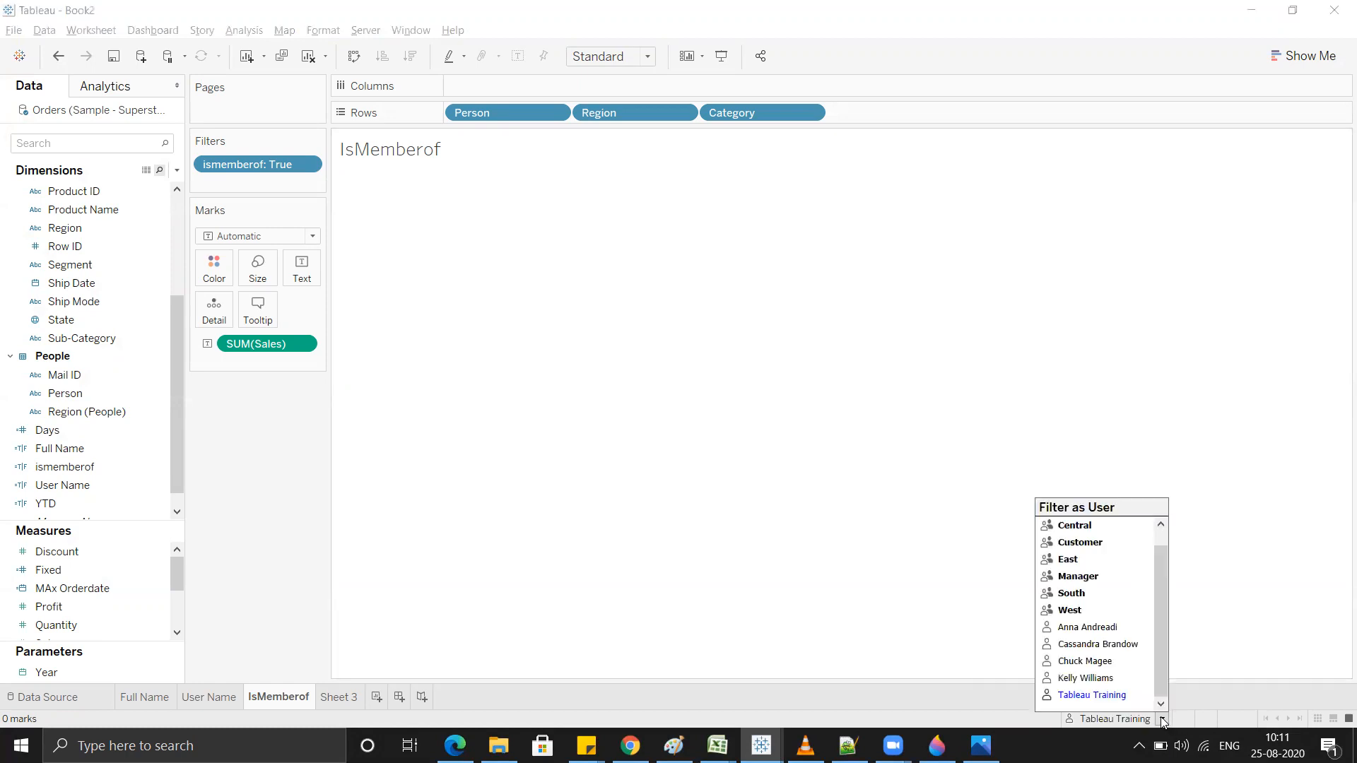
left_click(1100, 675)
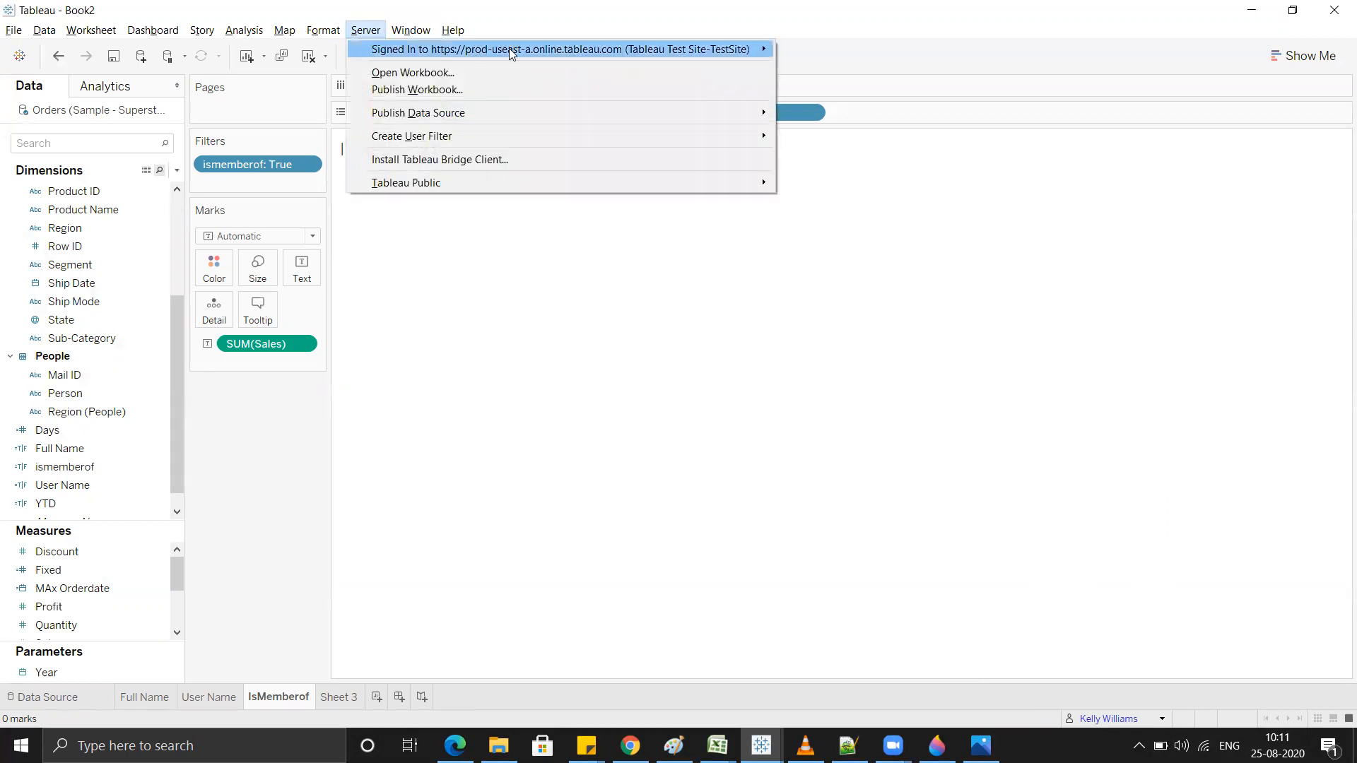
Step: Sign out of the current Tableau Online session and start a new server sign-in to Tableau Online
mouse_move(736, 49)
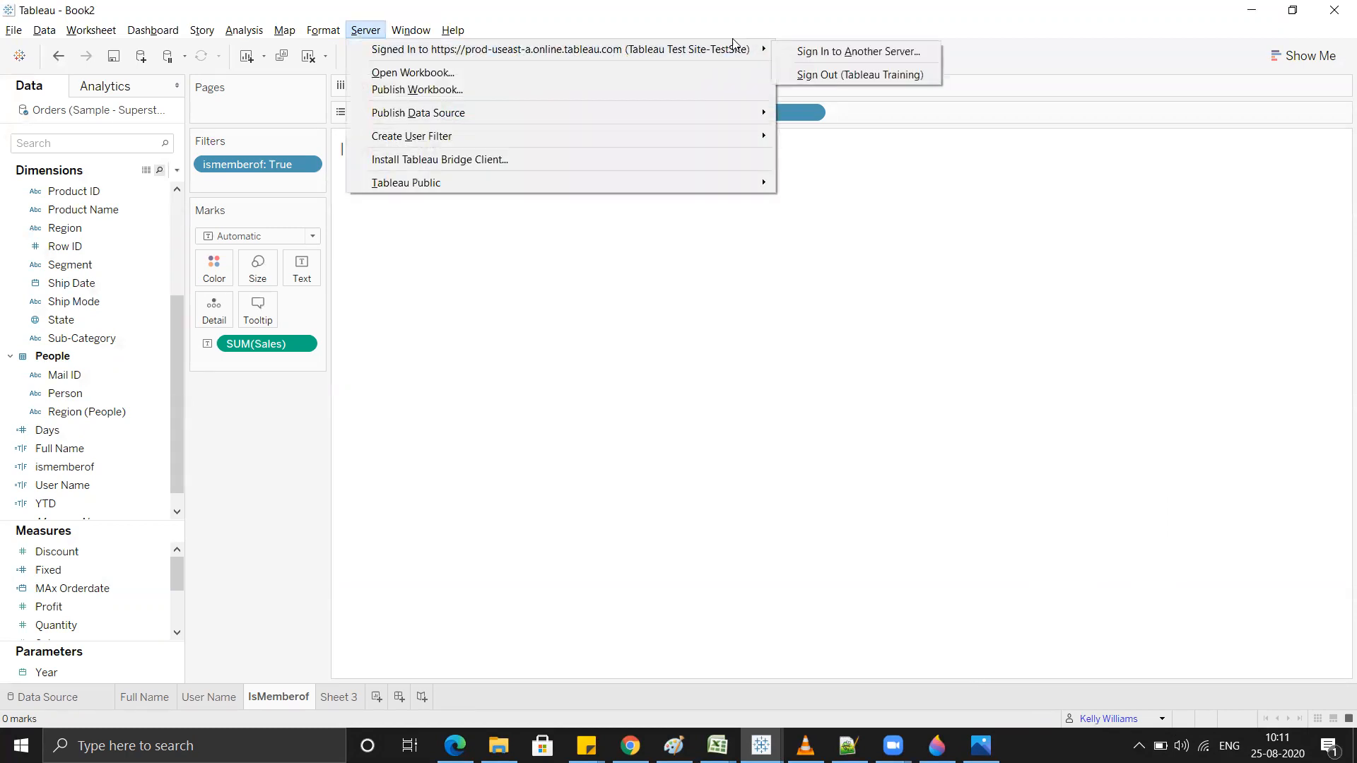
left_click(833, 72)
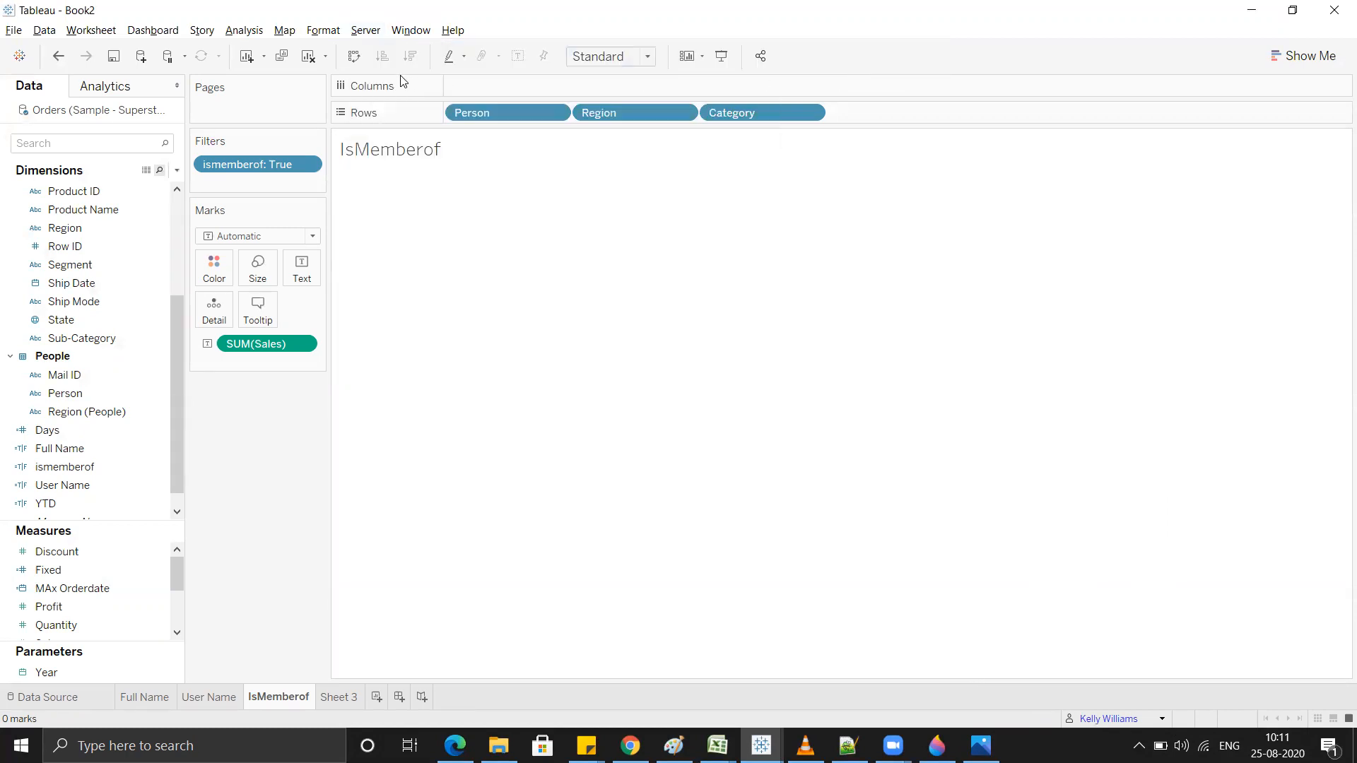
left_click(366, 31)
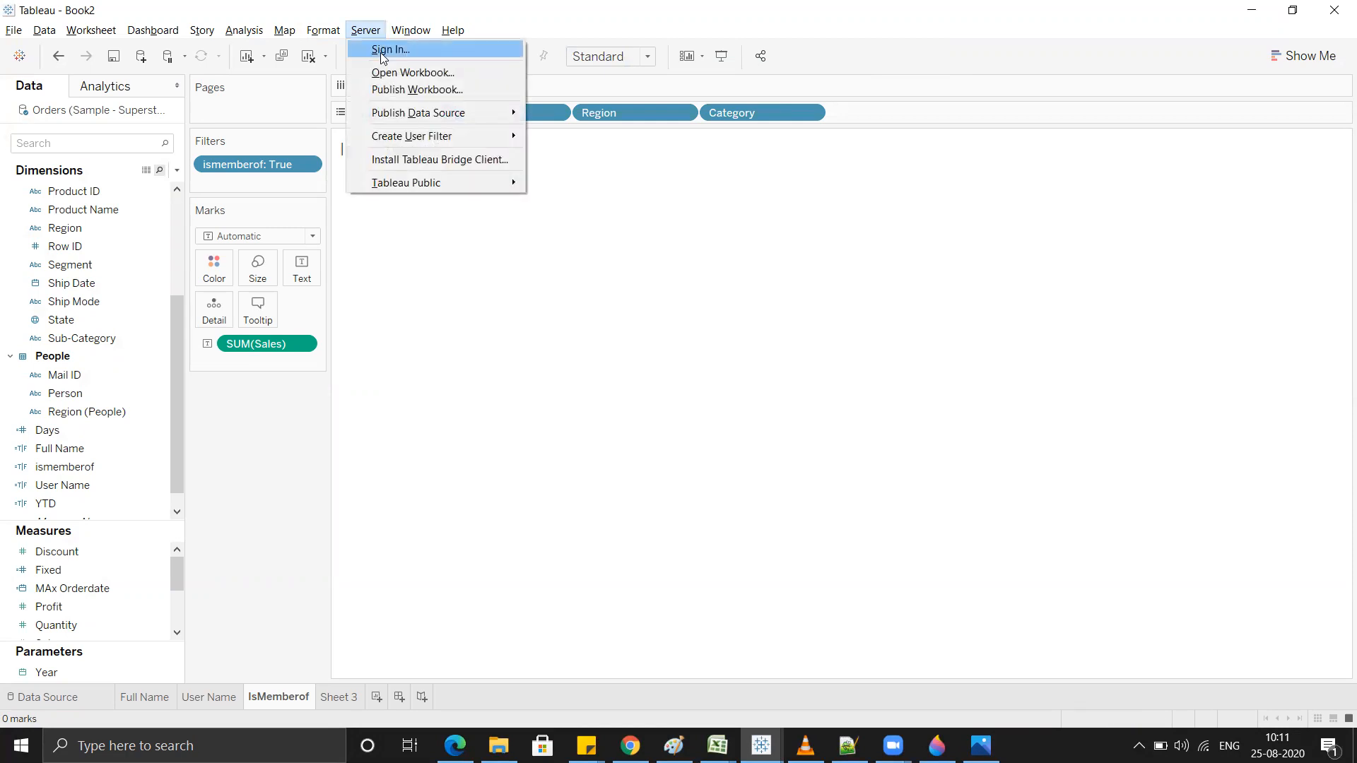
left_click(383, 50)
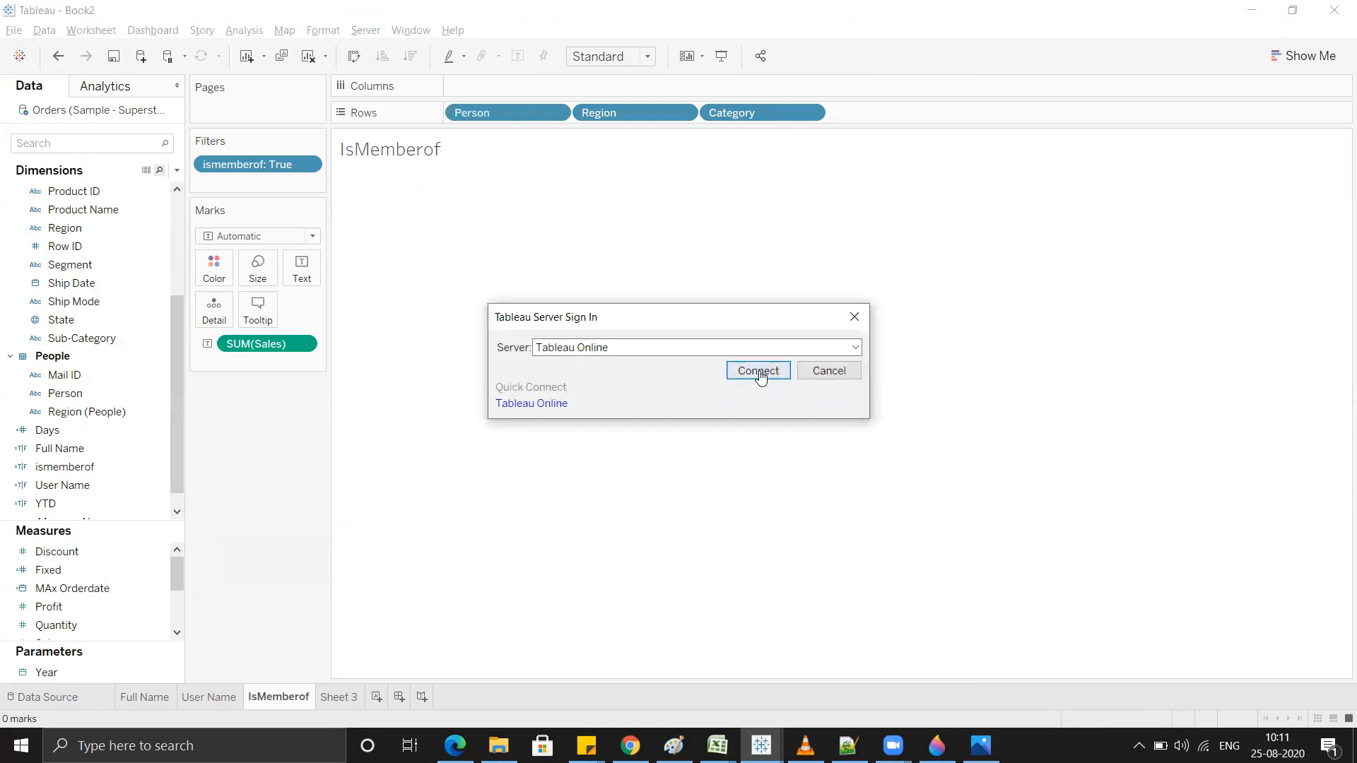
Step: Enter the account e-mail highlighted in the sticky note and the account password, and sign in to Tableau Online
left_click(586, 745)
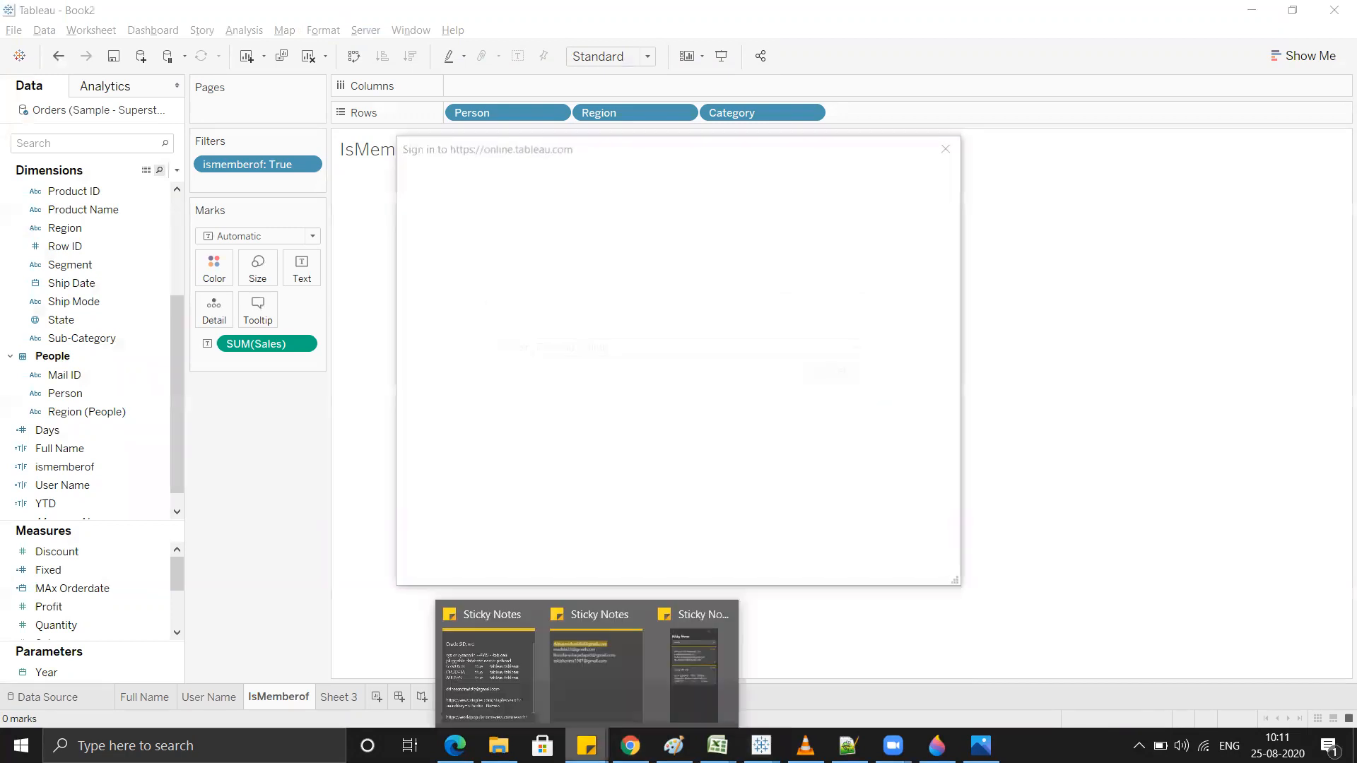
left_click(622, 667)
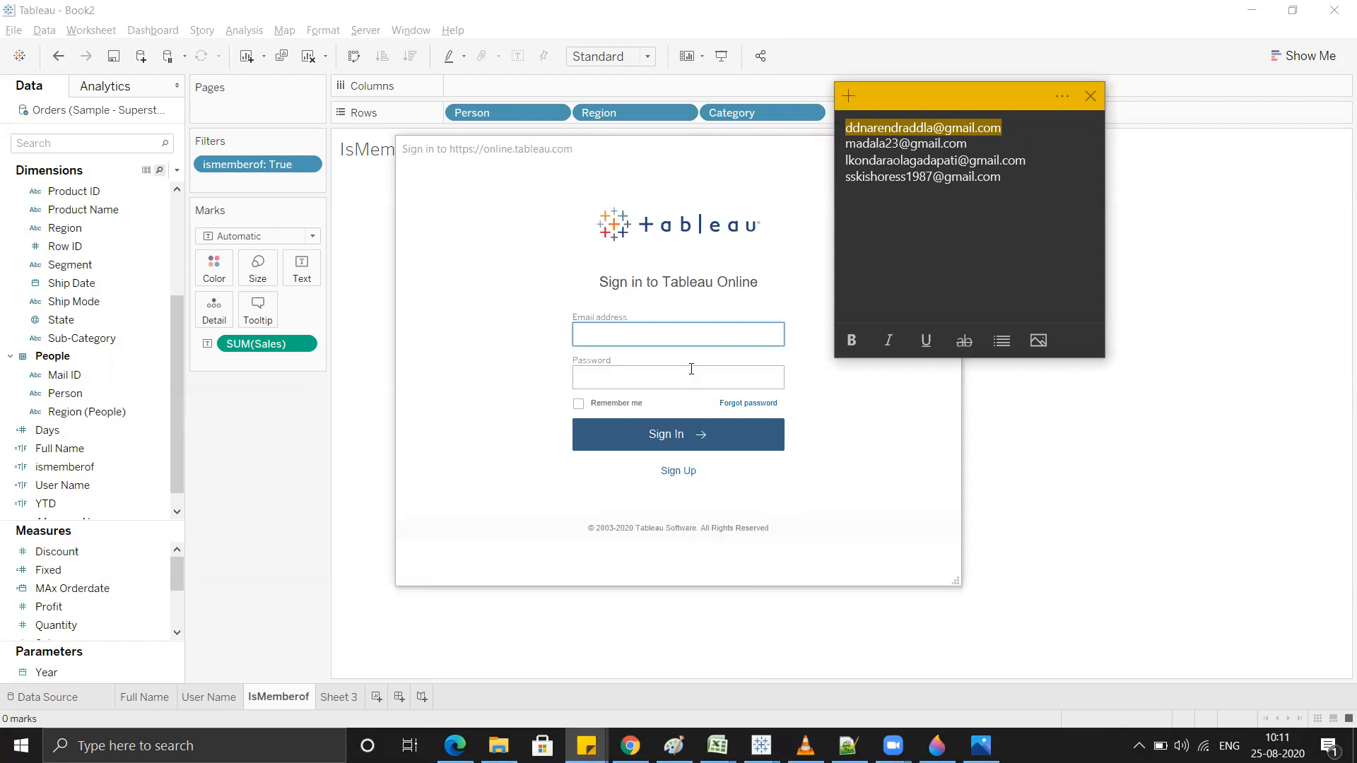
left_click(684, 334)
key("ctrl+v")
left_click(645, 376)
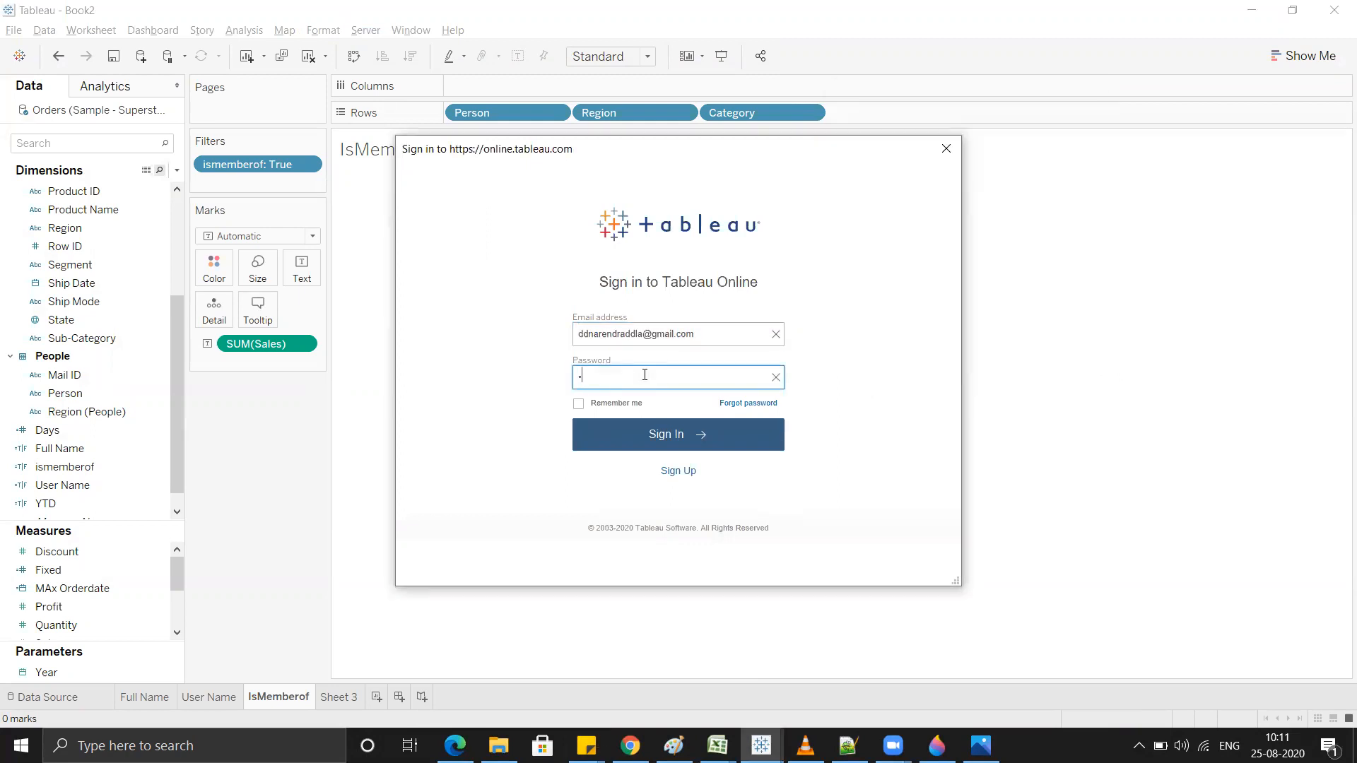
type("••••••••")
left_click(637, 433)
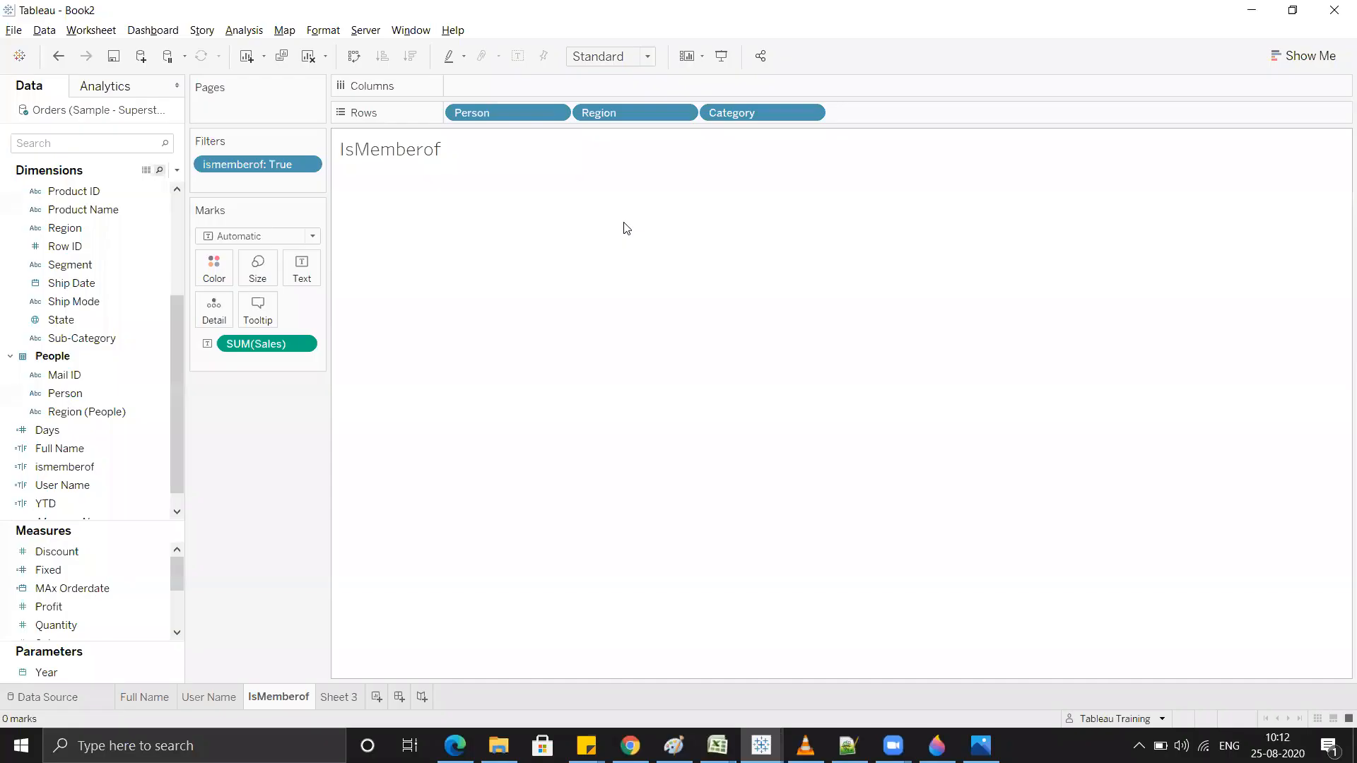
Step: Preview the IsMemberof sheet as the user listed just above Tableau Training, and check the Manager group's members in Tableau Online in Chrome
left_click(1162, 718)
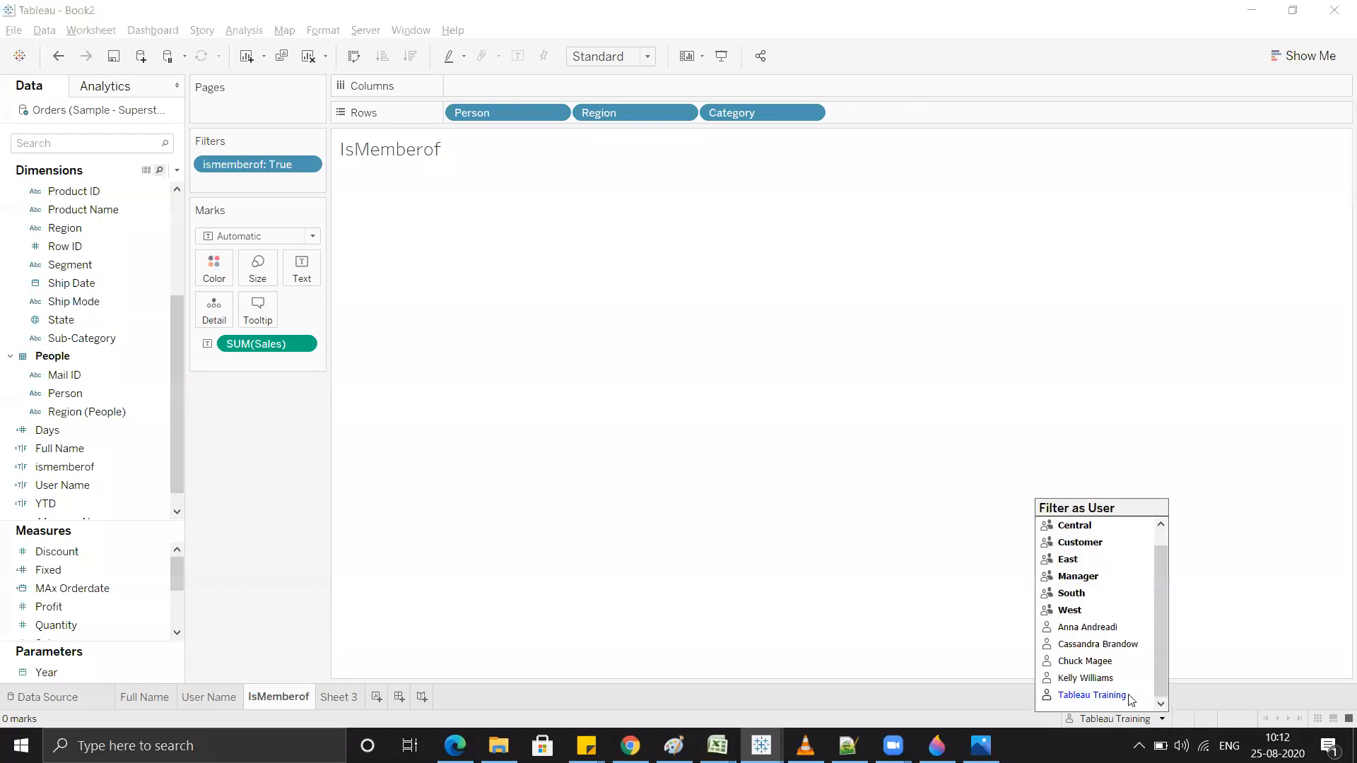
left_click(1101, 678)
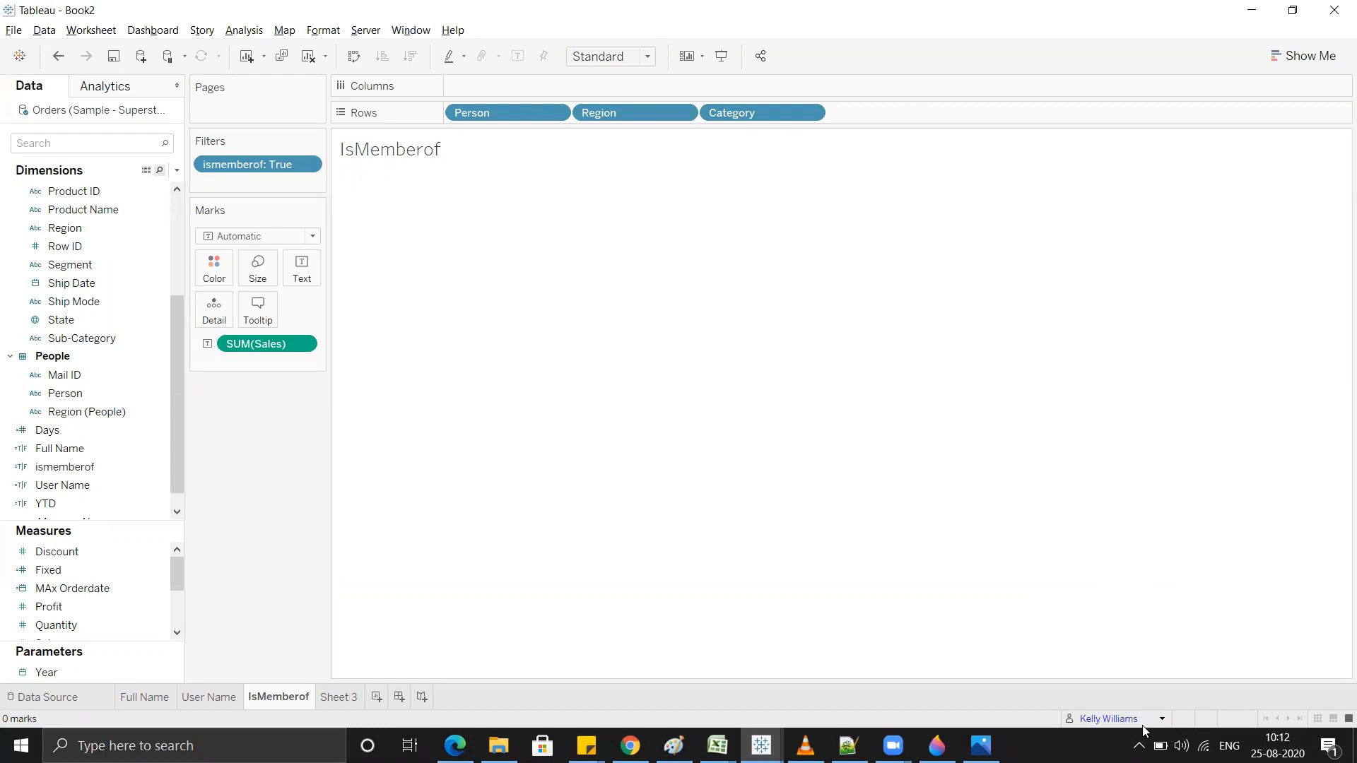
left_click(630, 745)
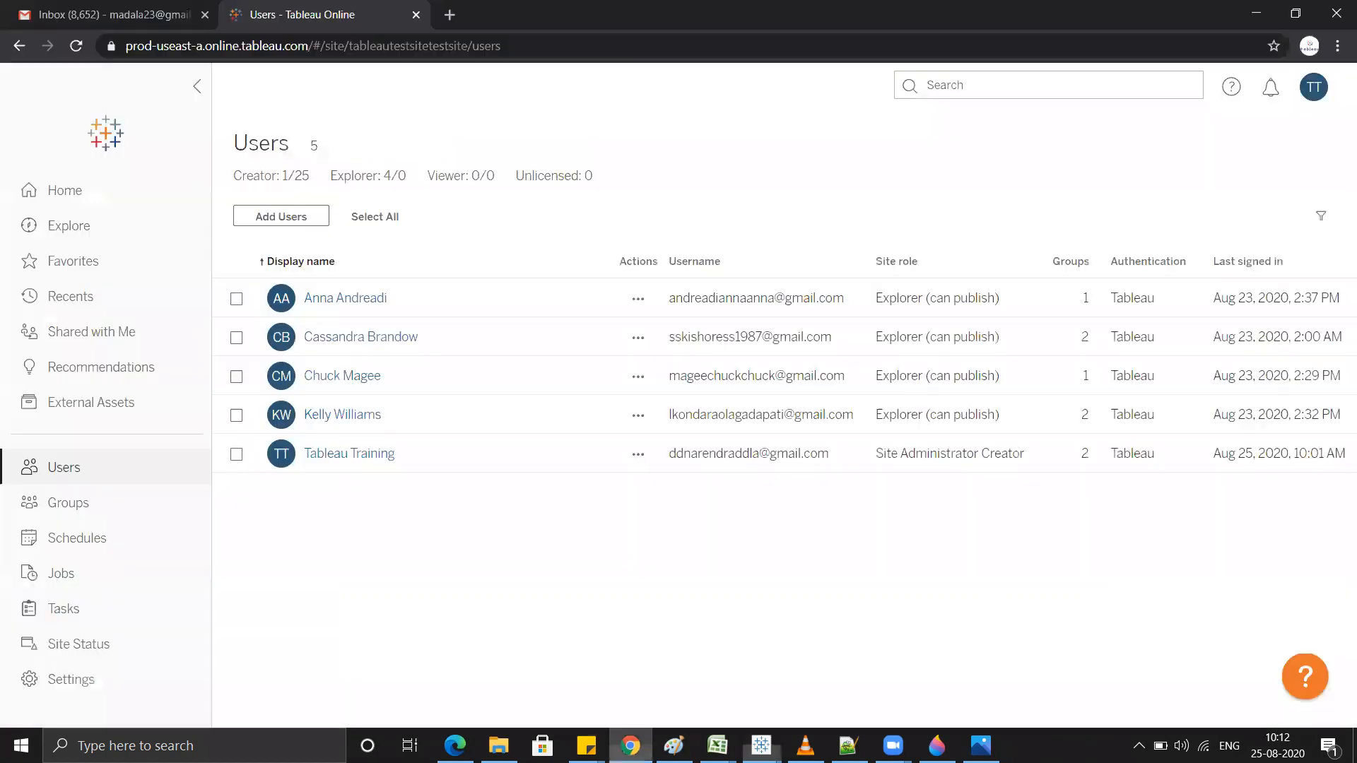
left_click(313, 421)
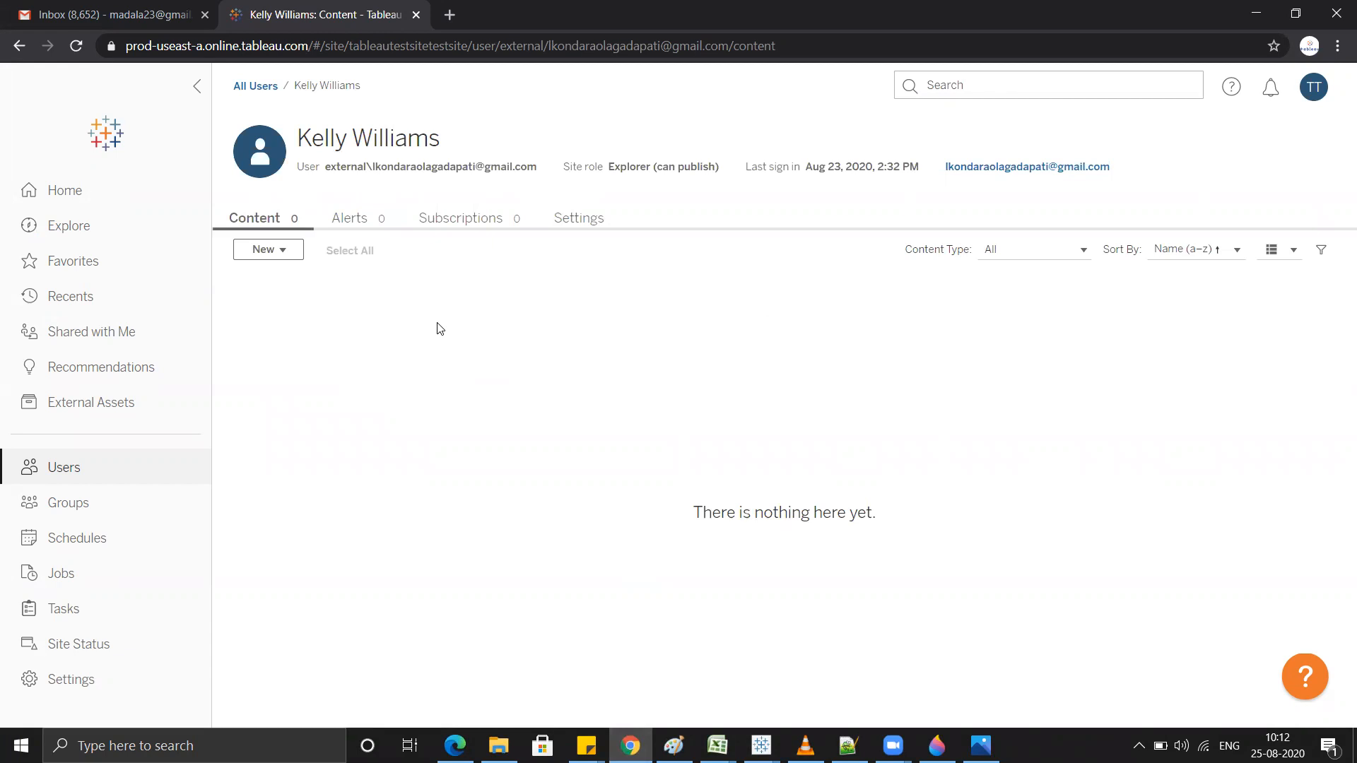
left_click(67, 503)
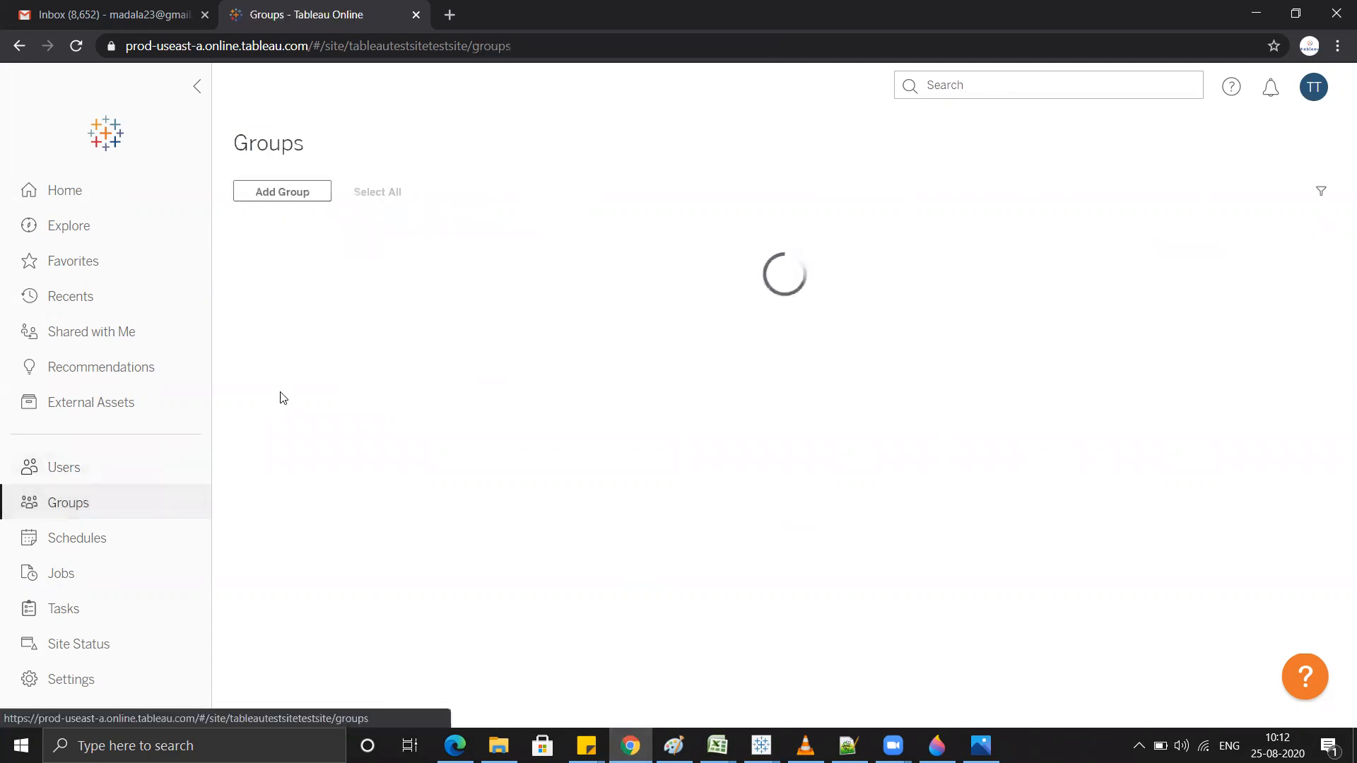
left_click(331, 433)
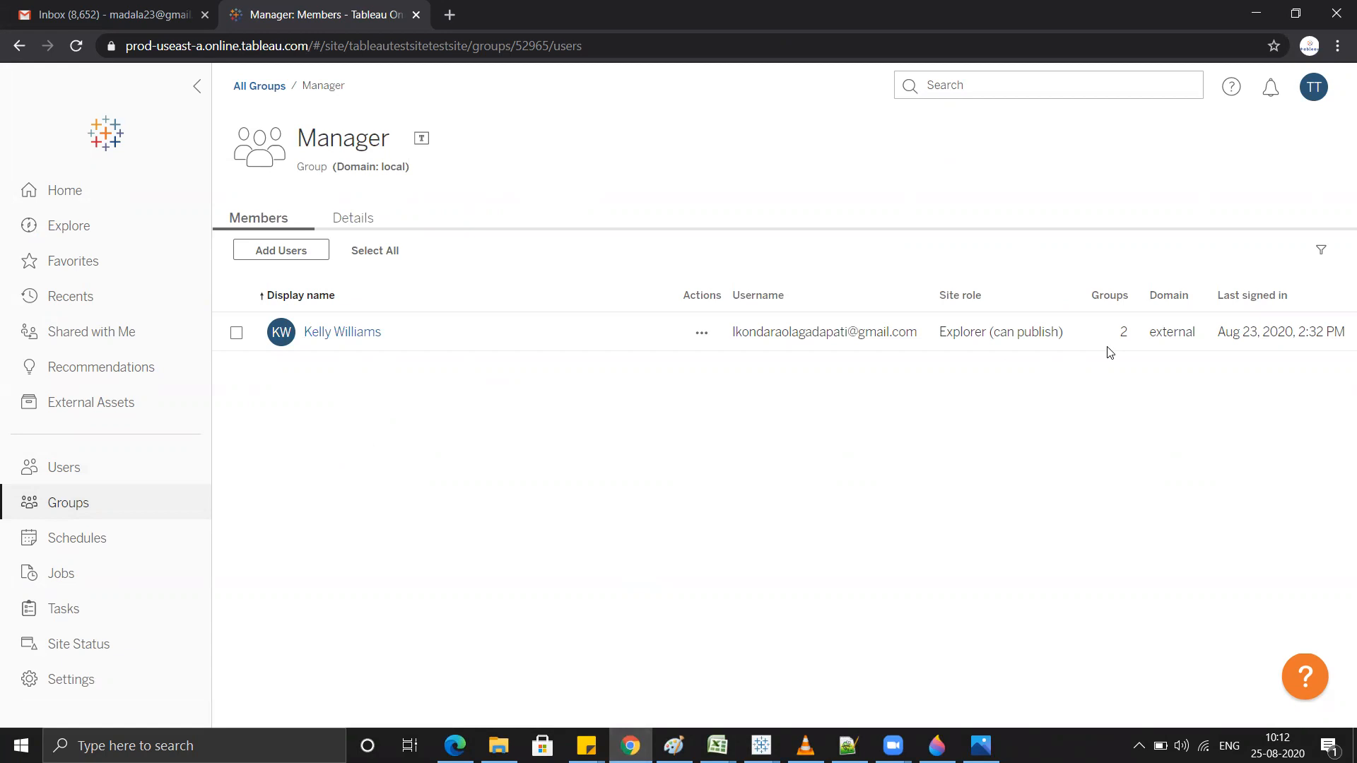
left_click(1258, 10)
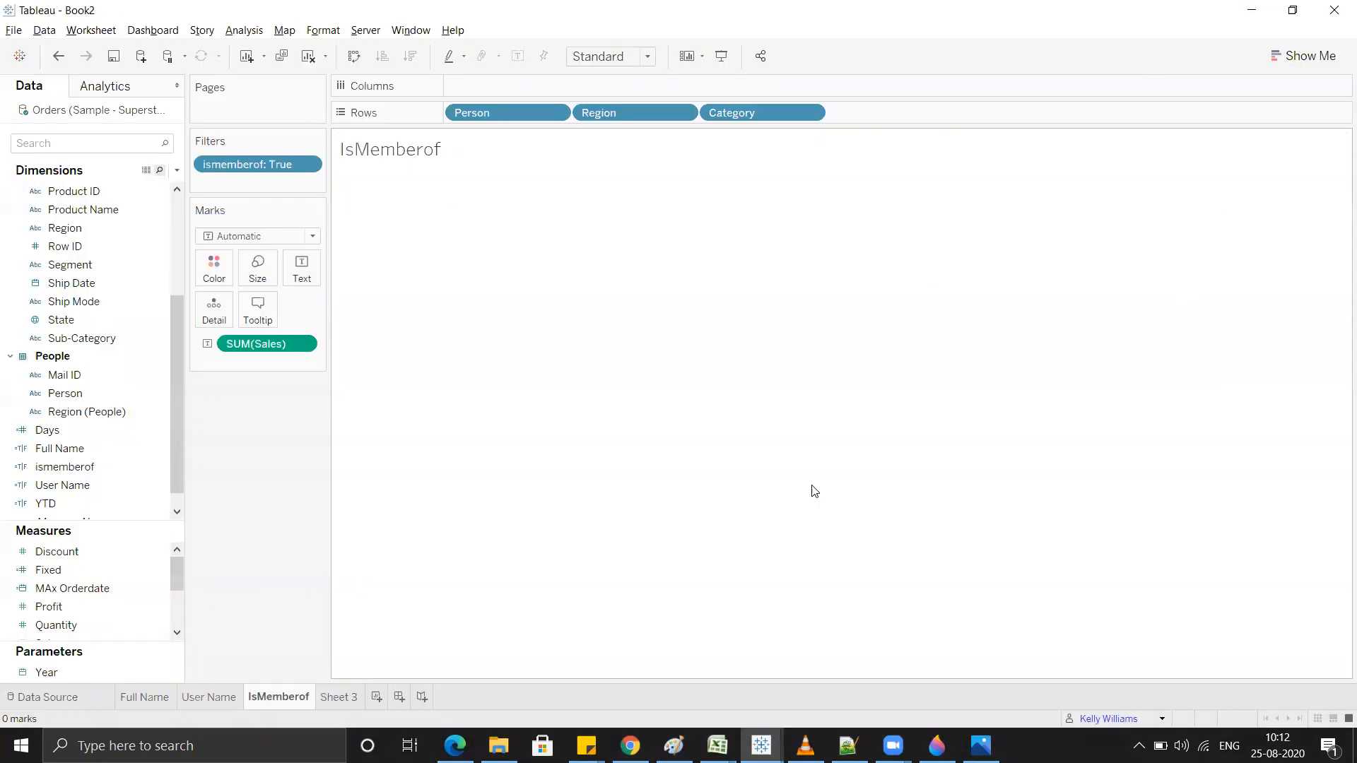
Step: Back in Tableau, preview the IsMemberof sheet as each of the other three individual users and as the Manager group, ending on the first-listed individual user
left_click(1161, 719)
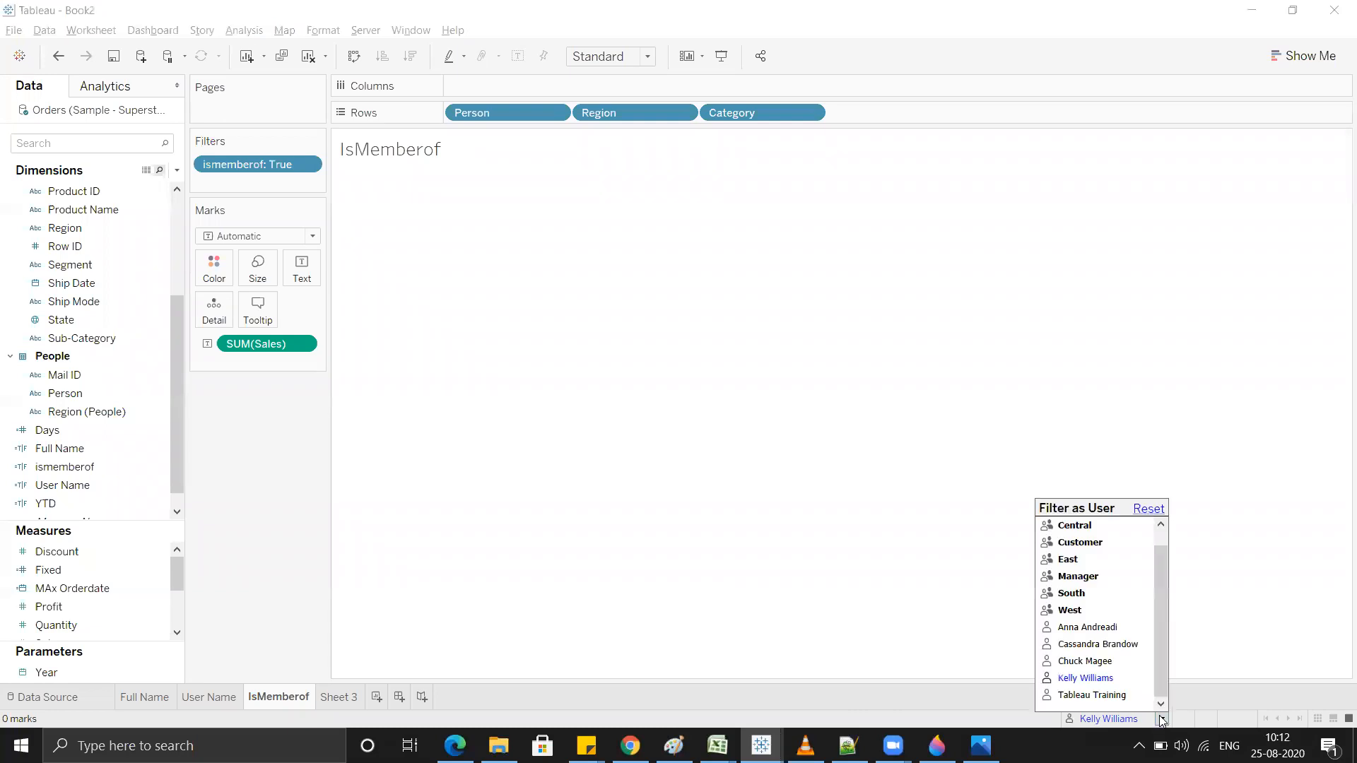
left_click(1088, 663)
left_click(1161, 718)
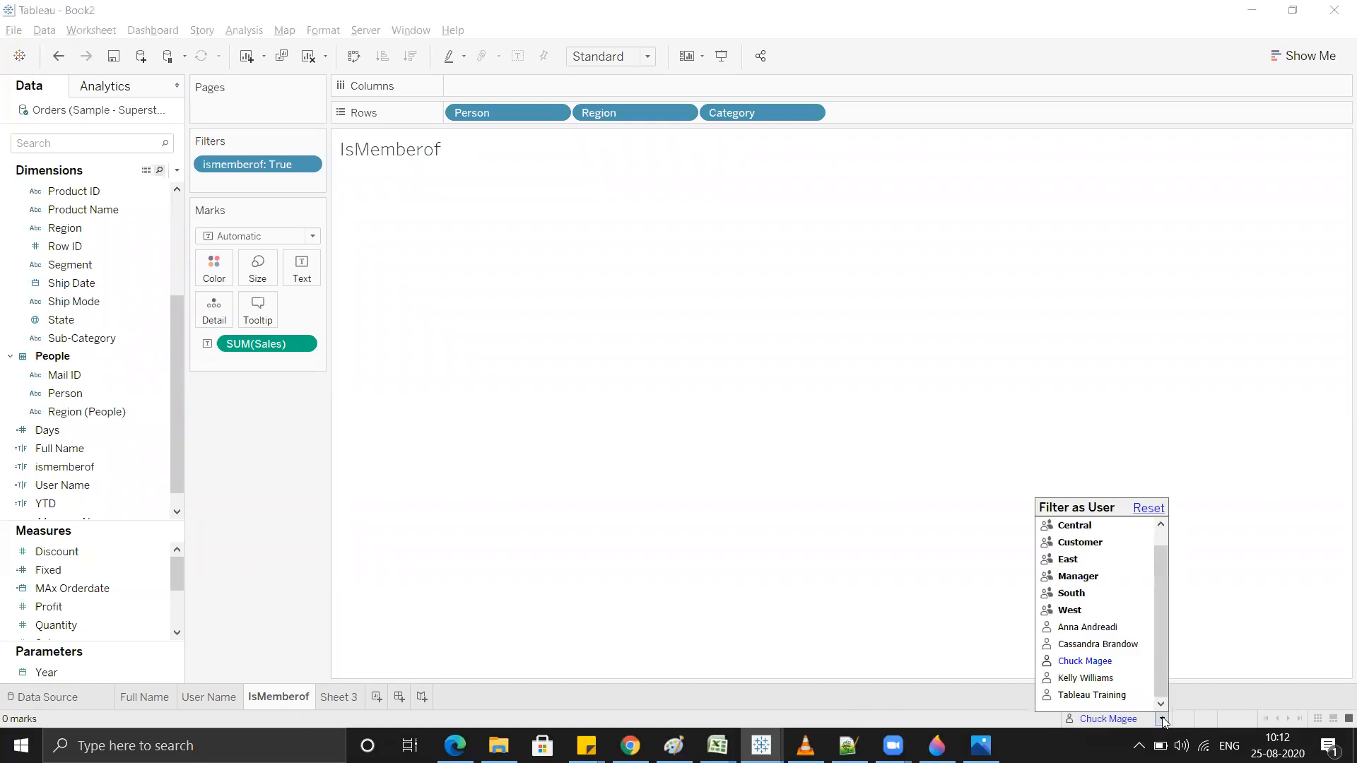
left_click(1093, 626)
left_click(1163, 720)
left_click(1108, 652)
left_click(1161, 719)
left_click(1077, 576)
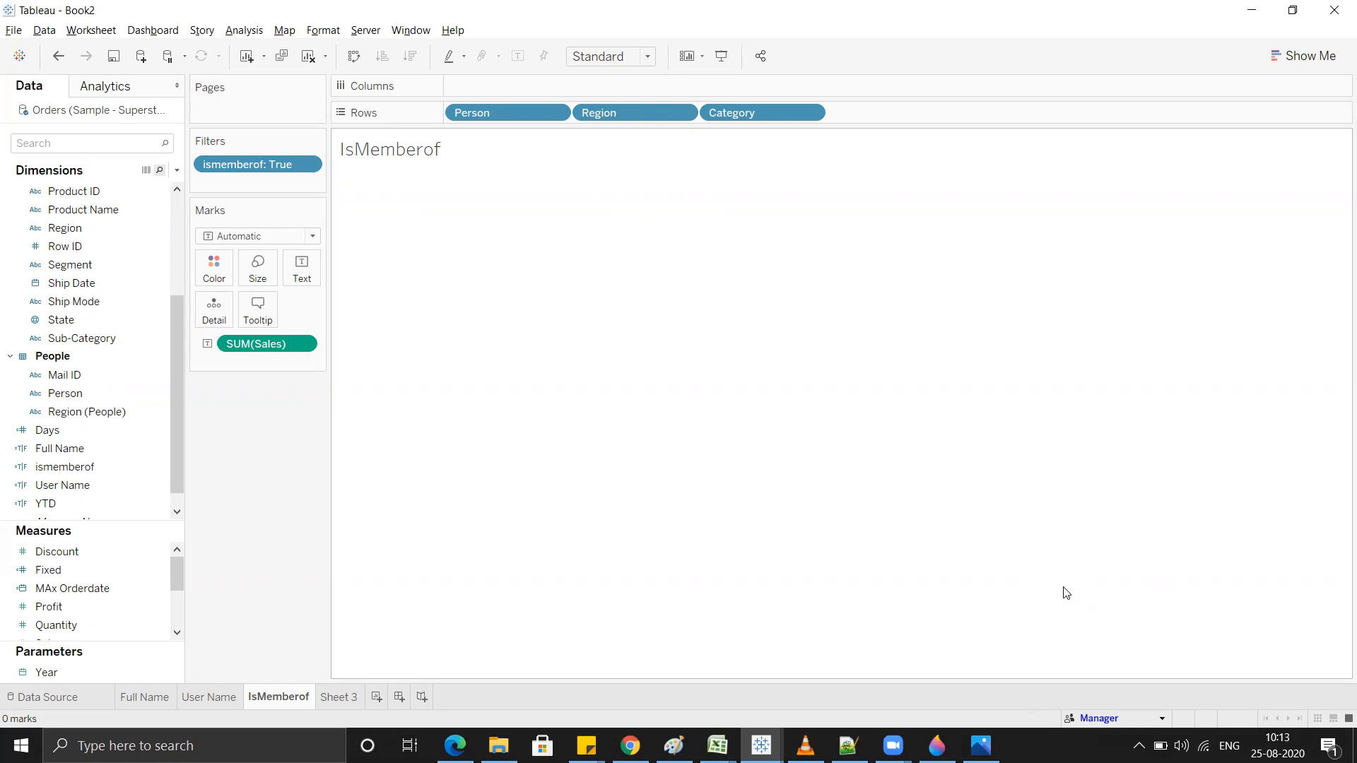
left_click(1159, 719)
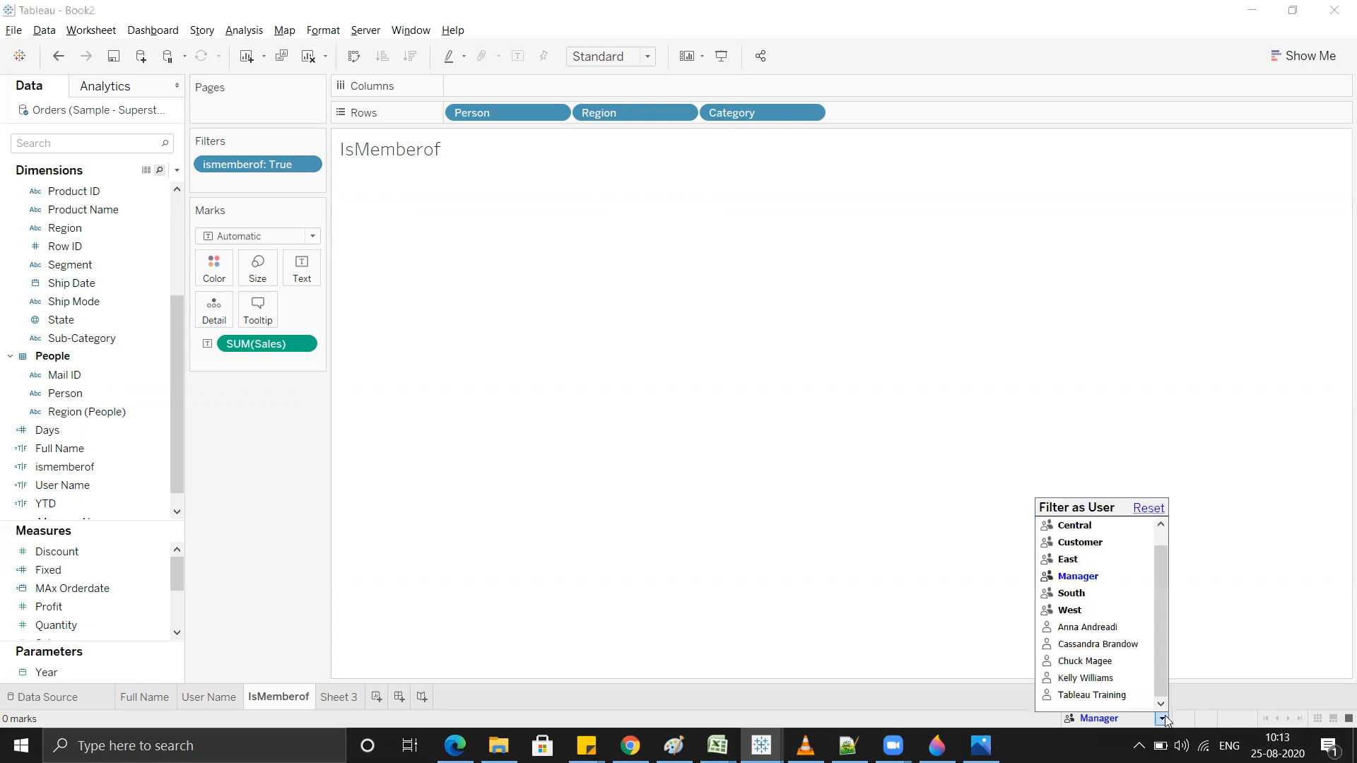
left_click(1082, 631)
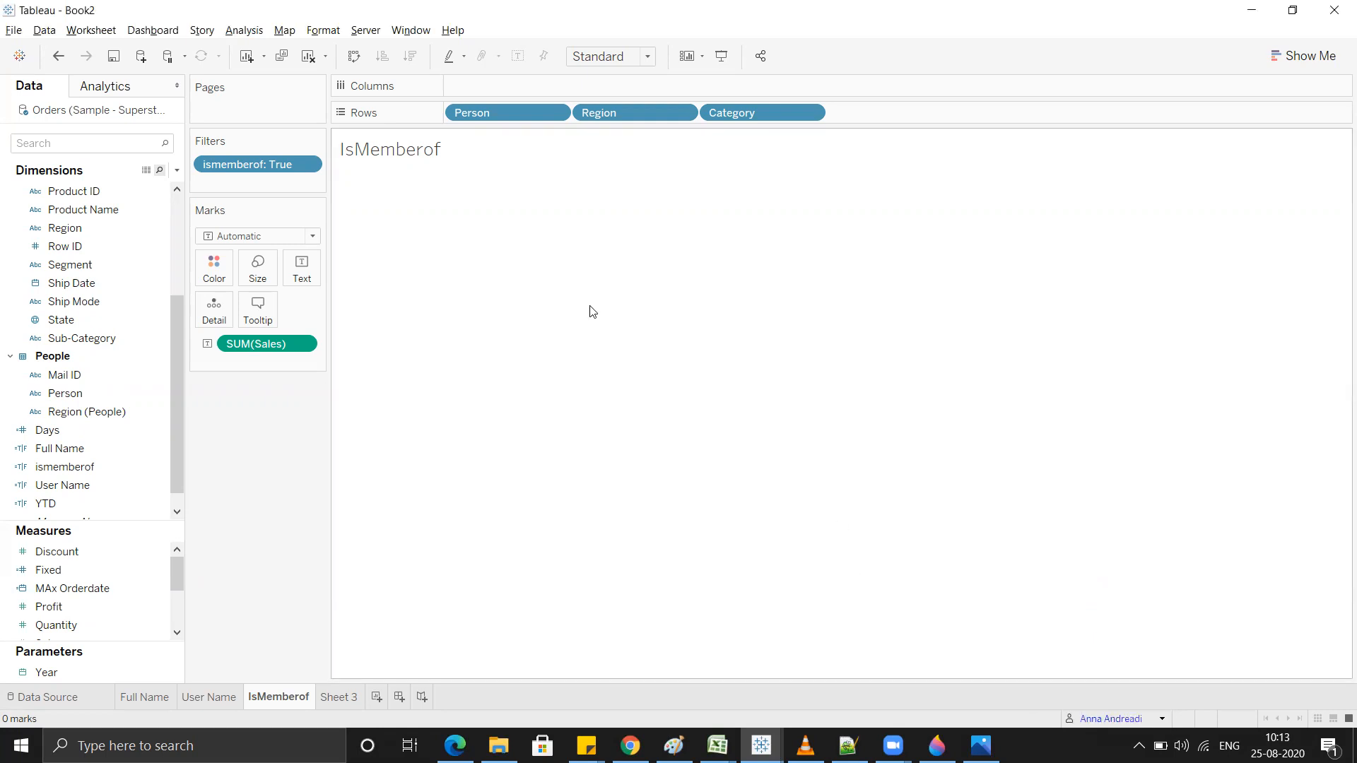
Step: Open the ismemberof calculated field to review its formula, and close it without changes
left_click(141, 466)
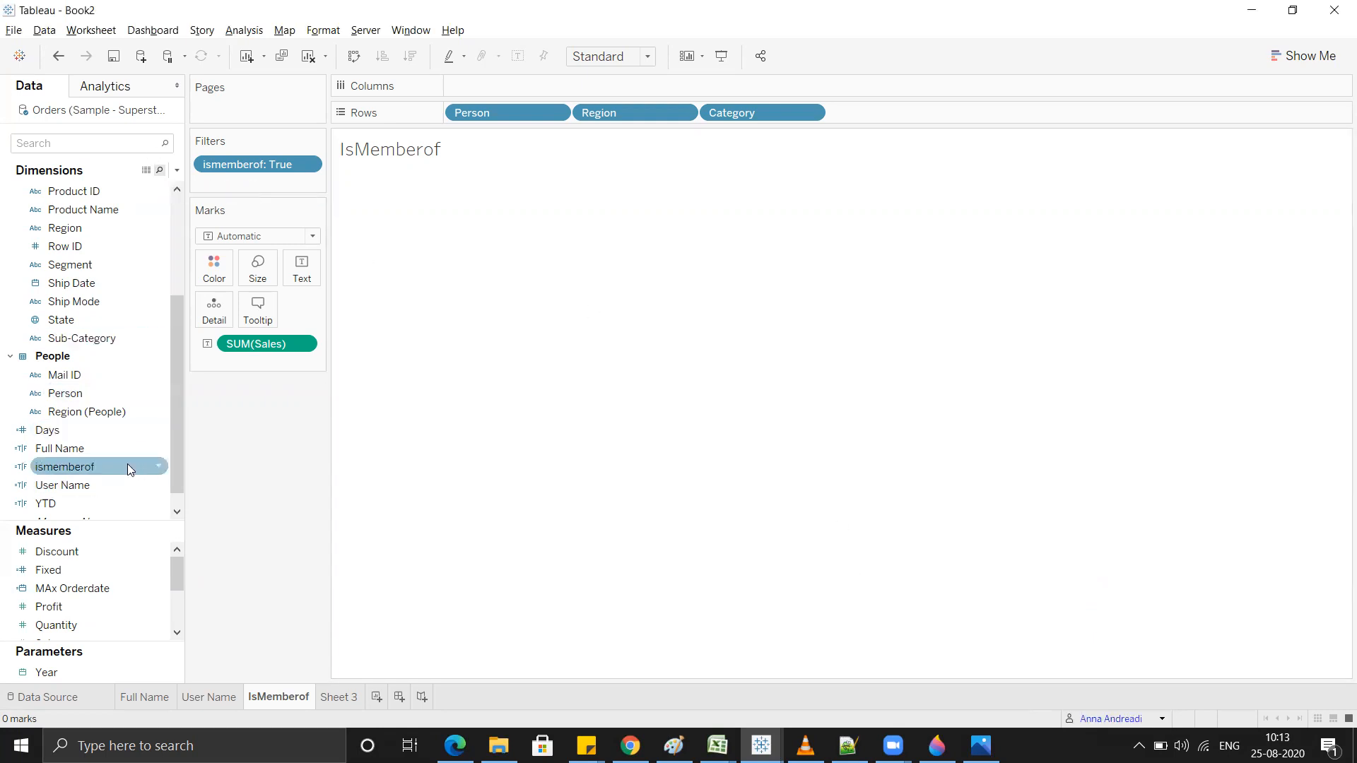
left_click(129, 451)
left_click(136, 500)
left_click(144, 467)
right_click(145, 466)
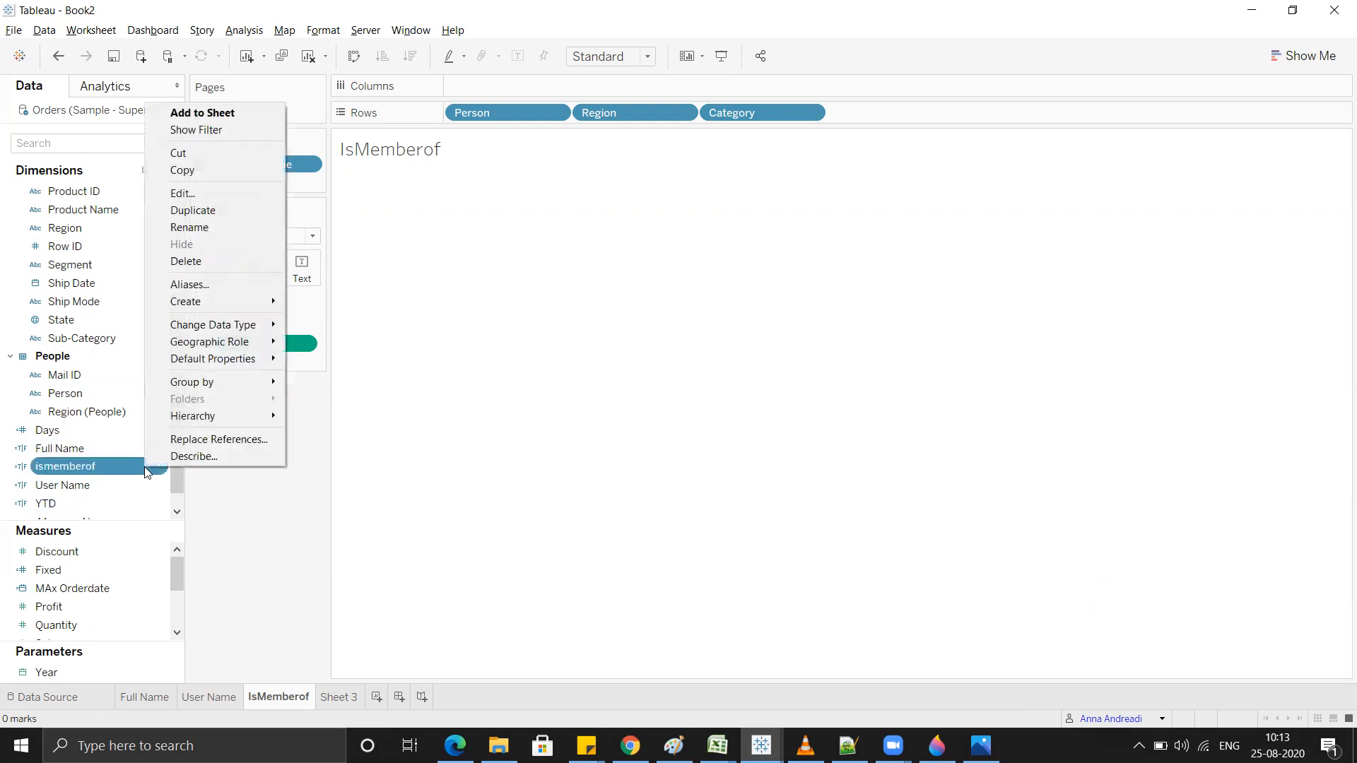
key("Escape")
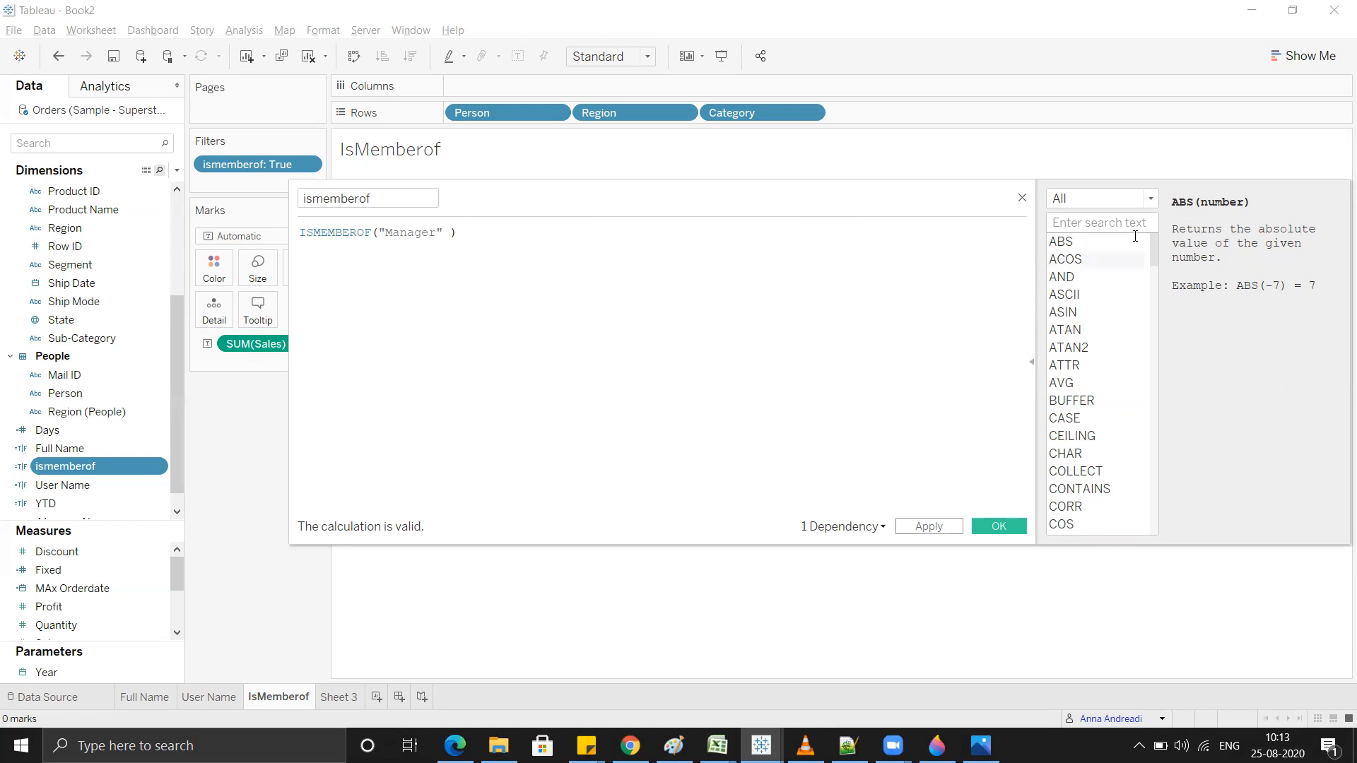
left_click(1023, 200)
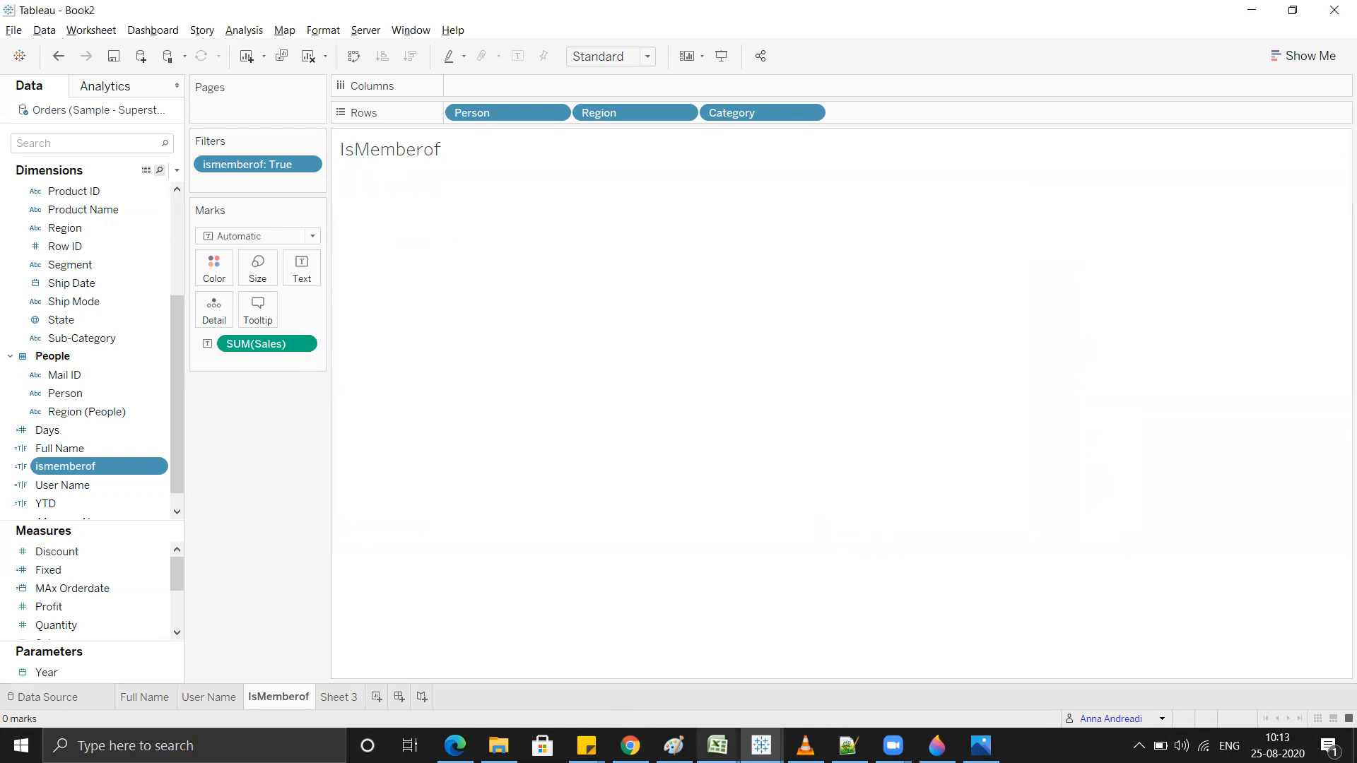
Step: Start a new calculated field on Sheet 3 and filter the function list to the User category
left_click(328, 698)
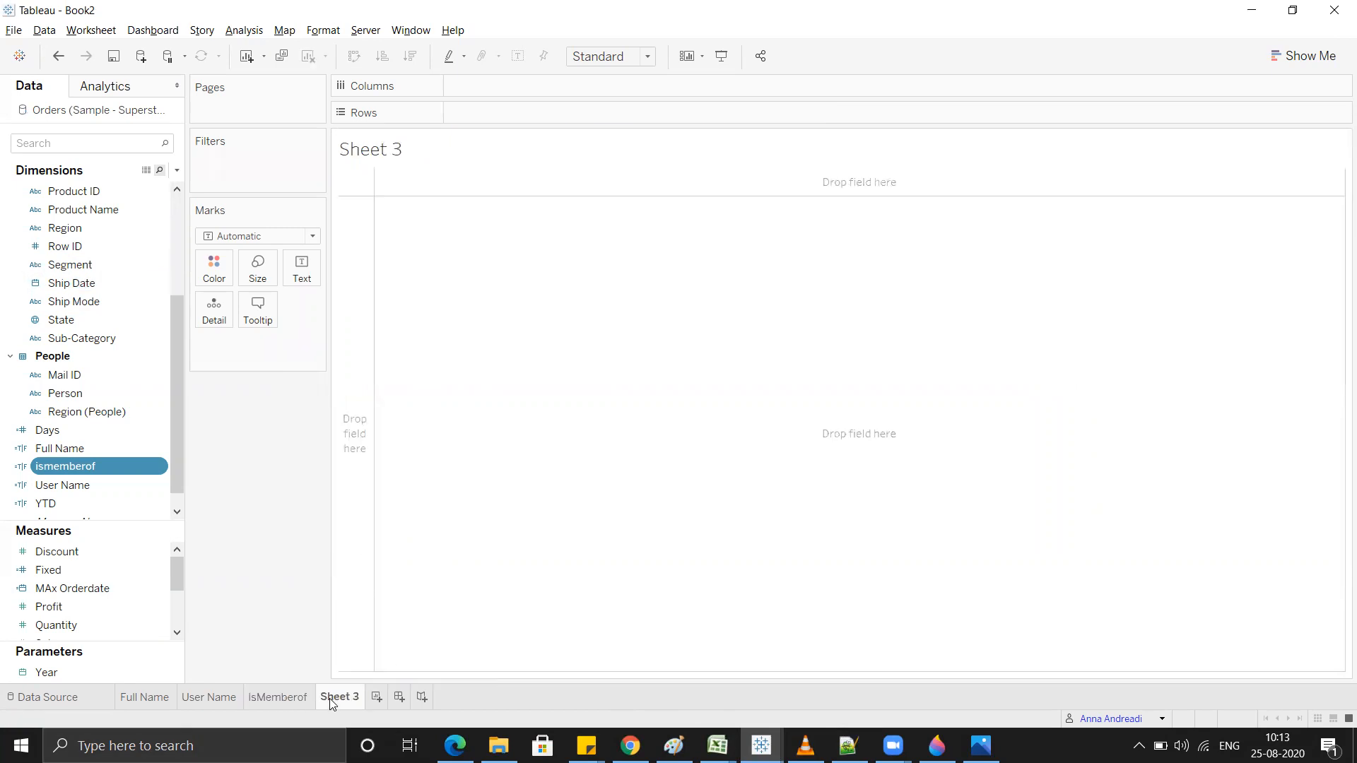
left_click(176, 171)
left_click(147, 186)
left_click(1156, 203)
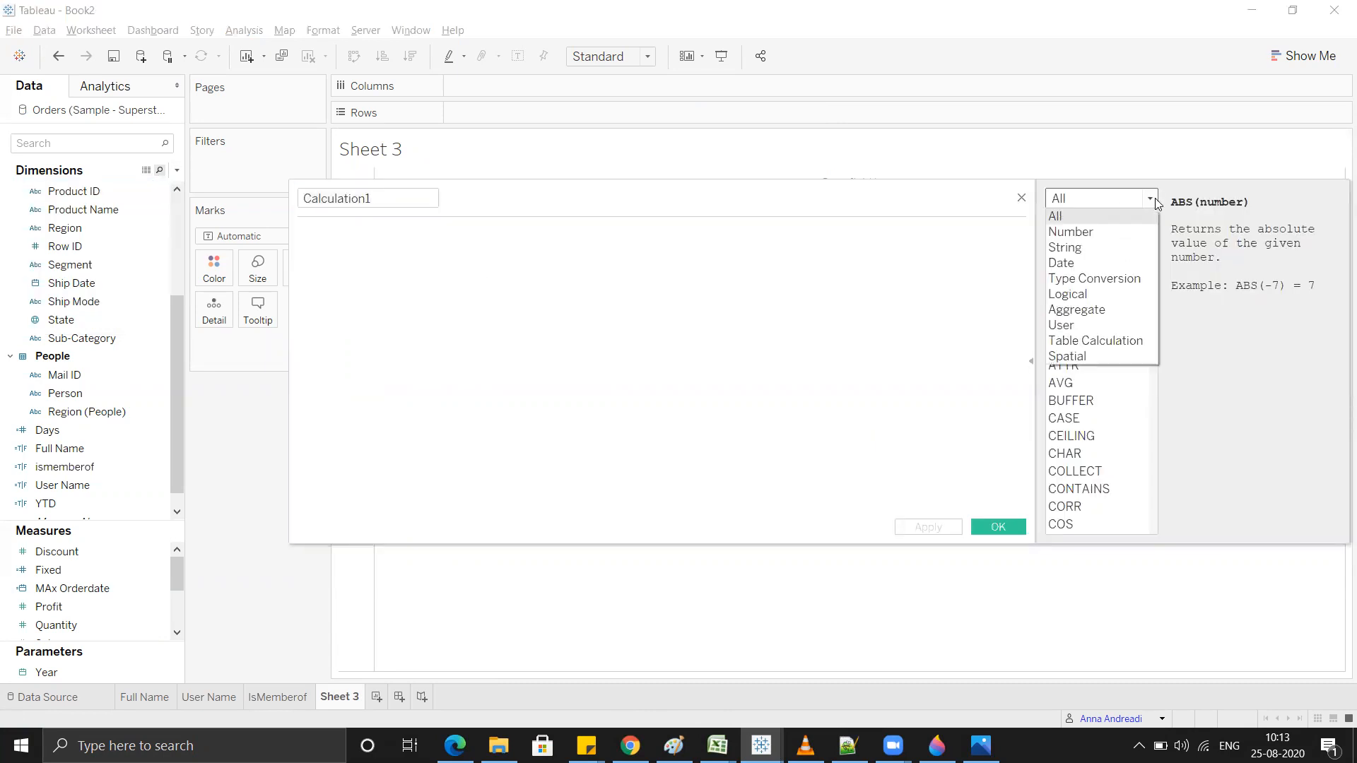
left_click(1062, 325)
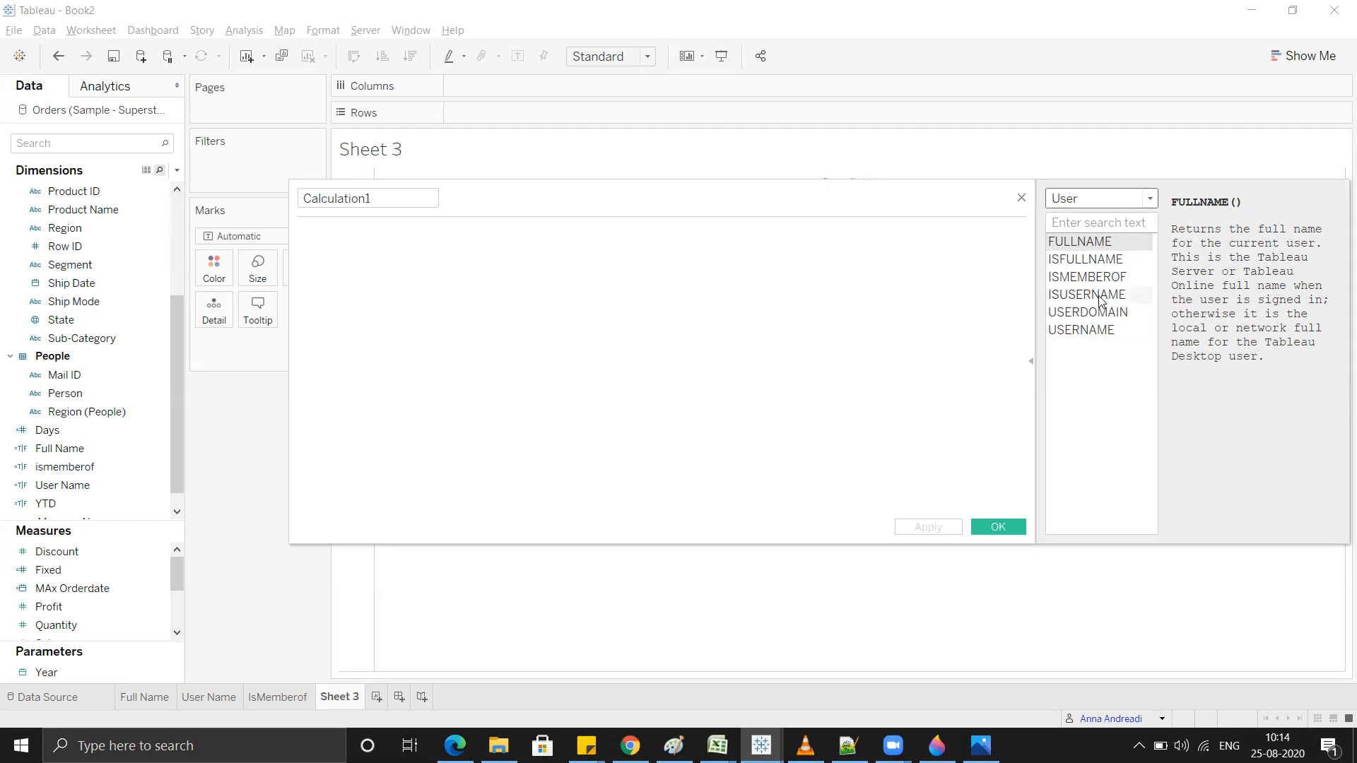
Step: Name the calculated field "Isuser name" and insert the ISUSERNAME function into its formula
left_click_drag(424, 199, 203, 198)
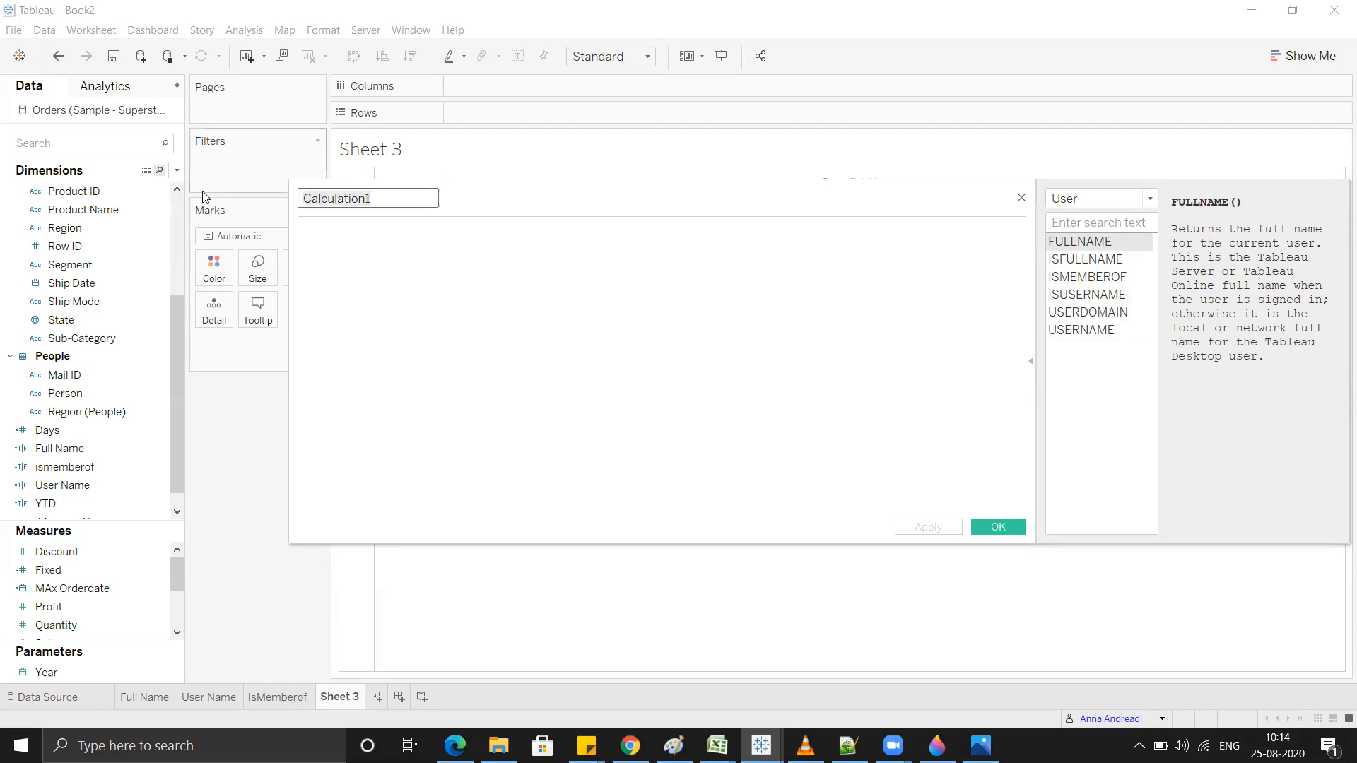
type("Isuser anme")
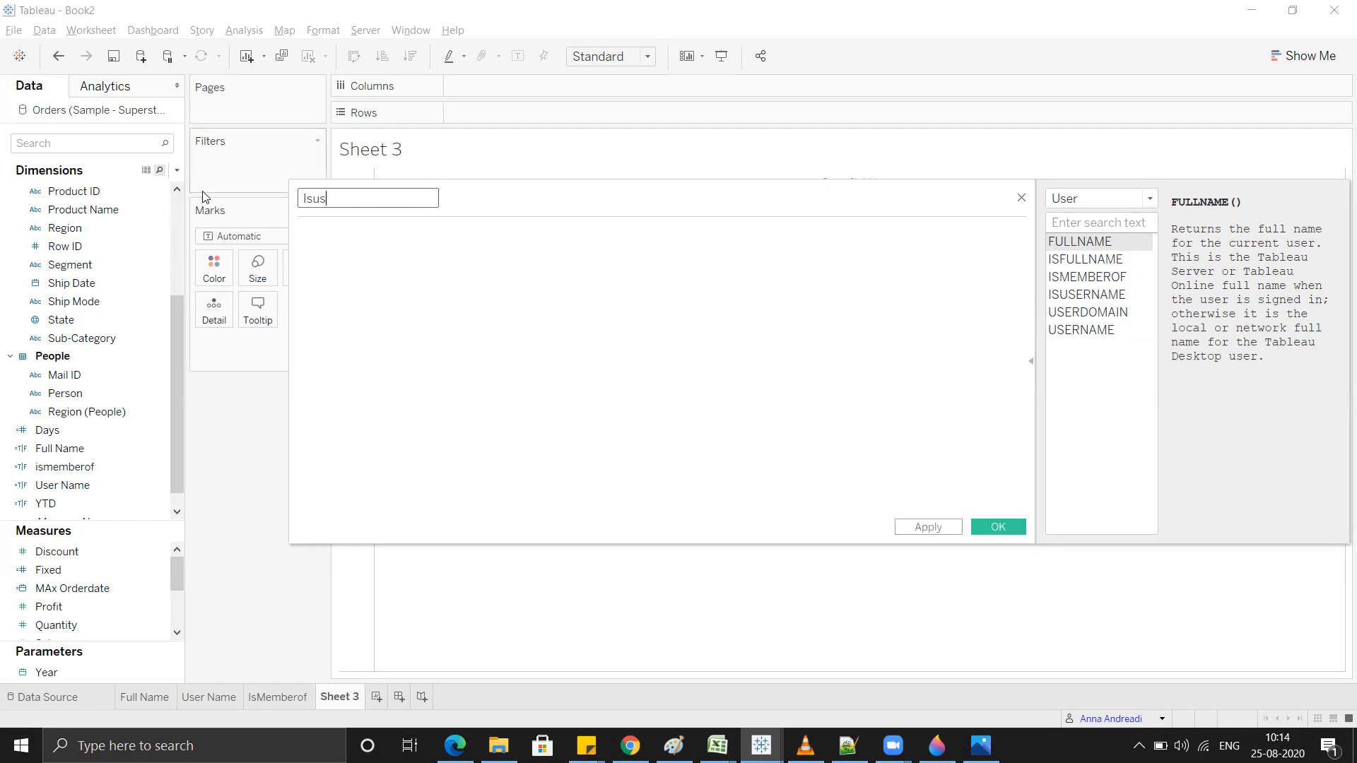
key("BackSpace")
key("BackSpace")
key("BackSpace")
key("BackSpace")
type("nme")
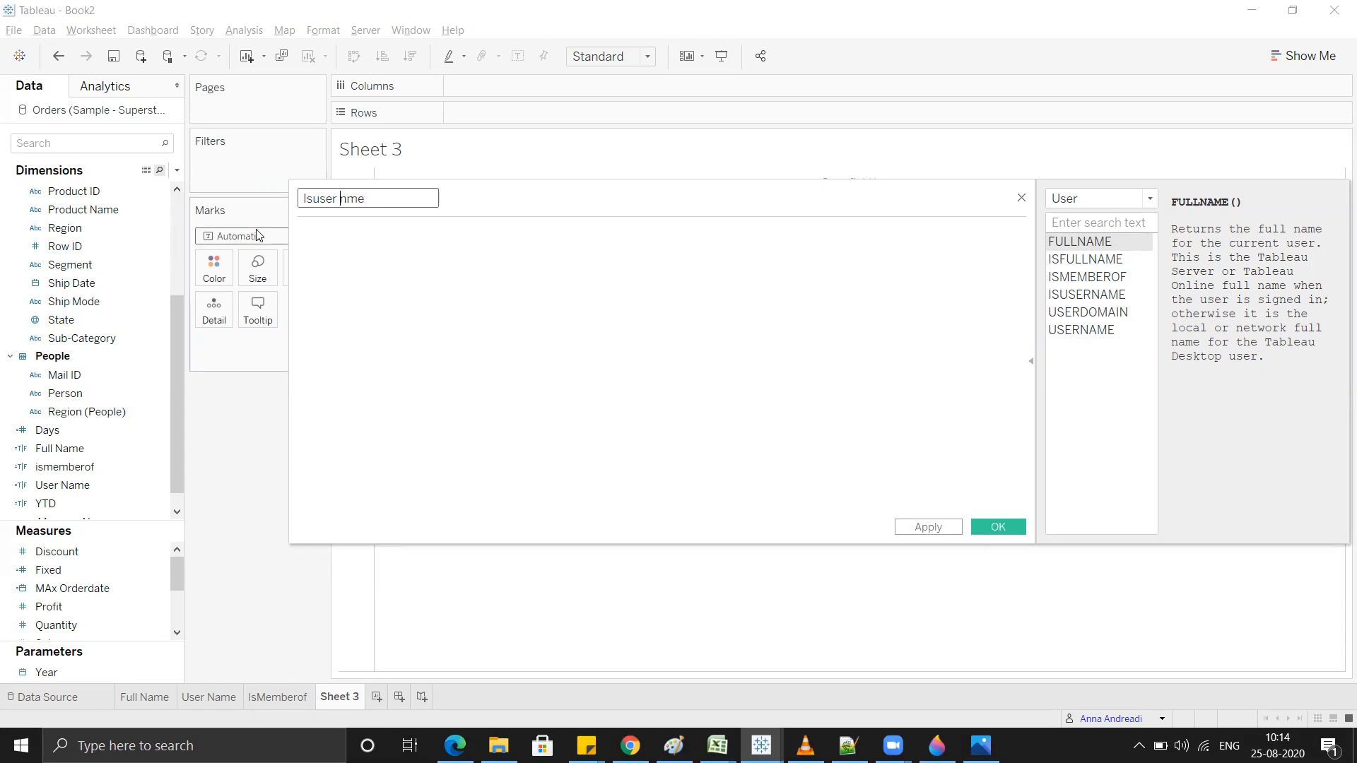
key("Left")
key("Left")
type("a")
left_click(388, 233)
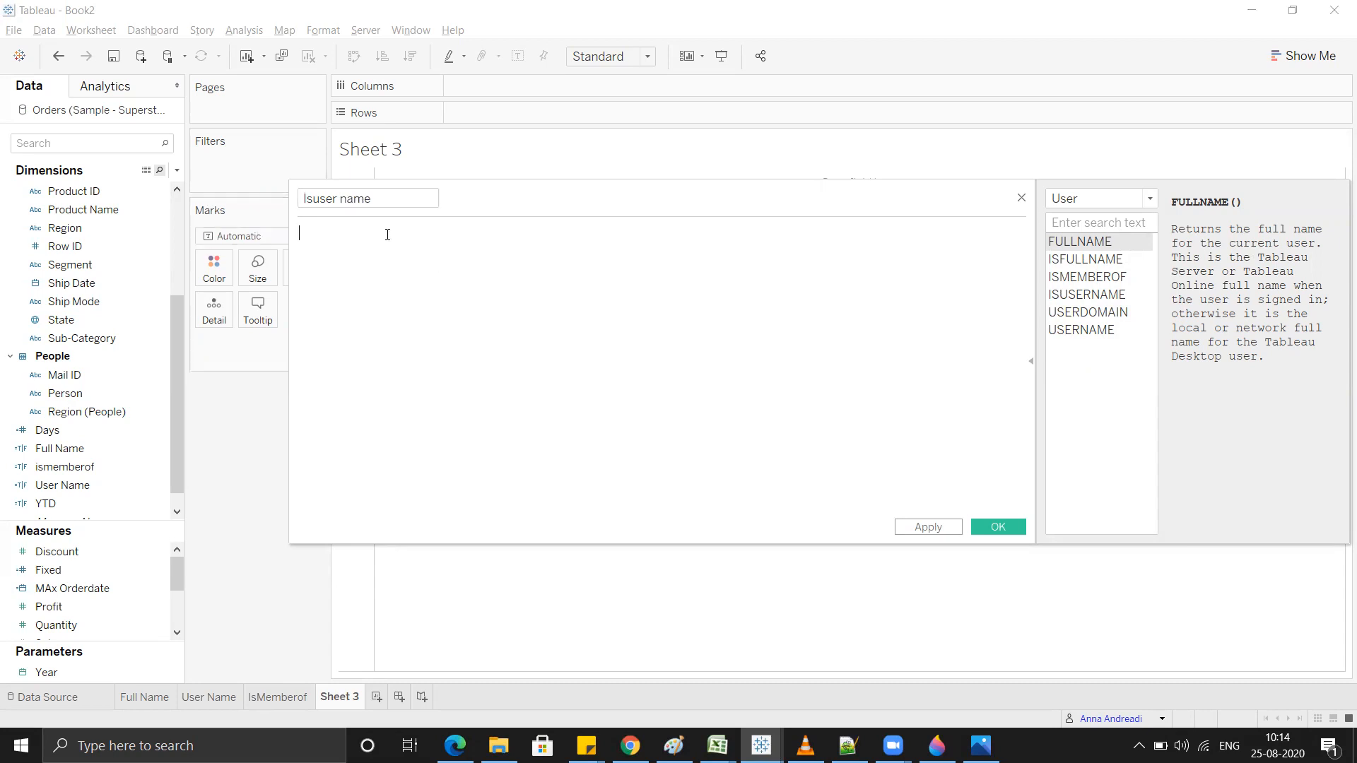
double_click(1073, 299)
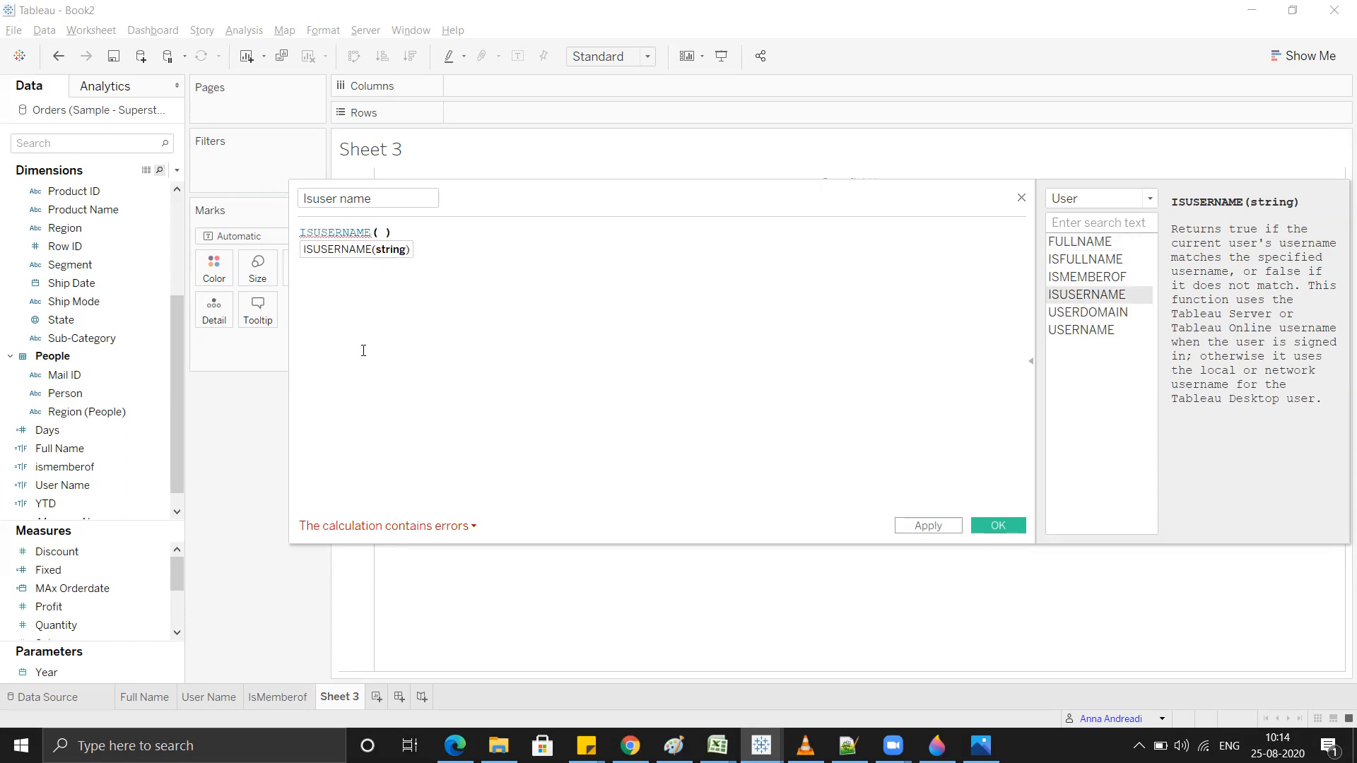
Step: Try the Person field as the ISUSERNAME argument, check the calculation error, and enclose the argument in double quotes
mouse_move(65, 393)
left_mouse_down()
mouse_move(308, 284)
mouse_move(343, 255)
left_mouse_up()
left_click(456, 527)
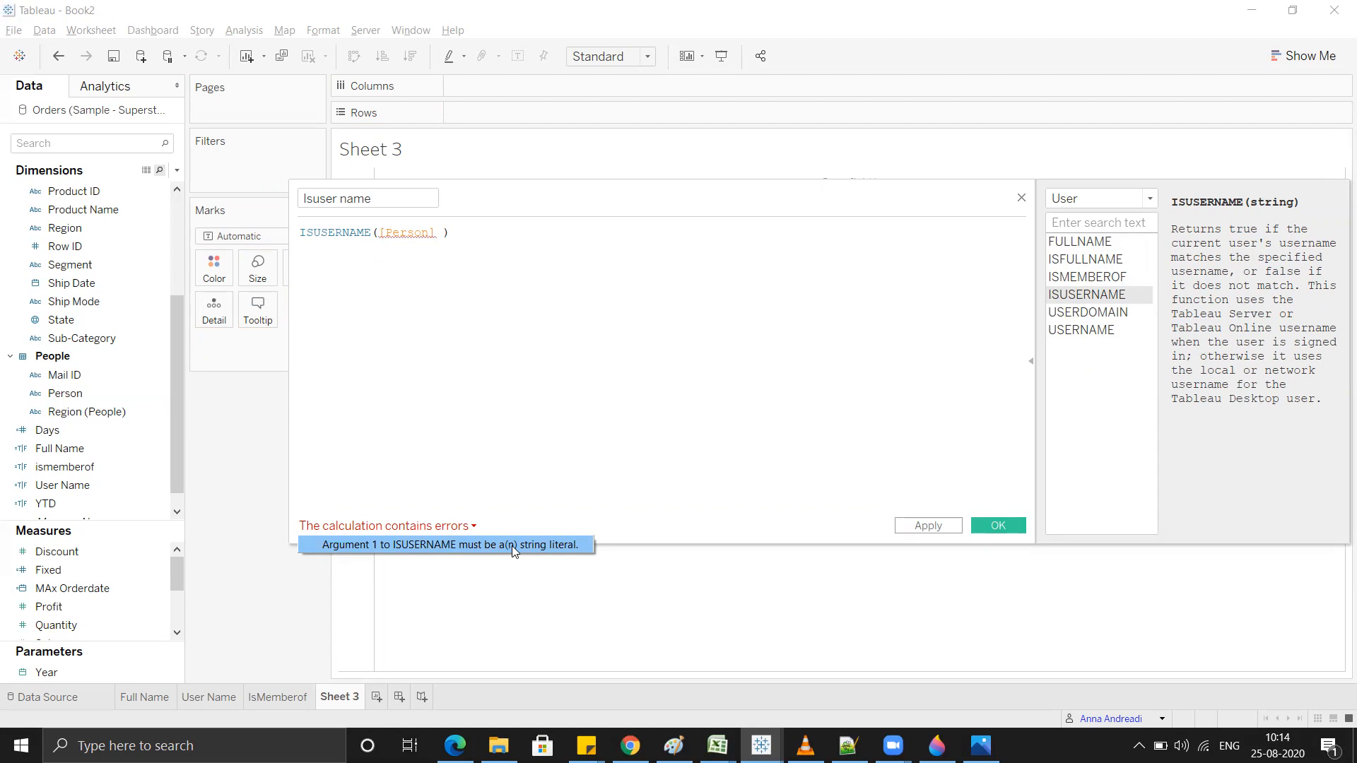
left_click(376, 235)
type("\"")
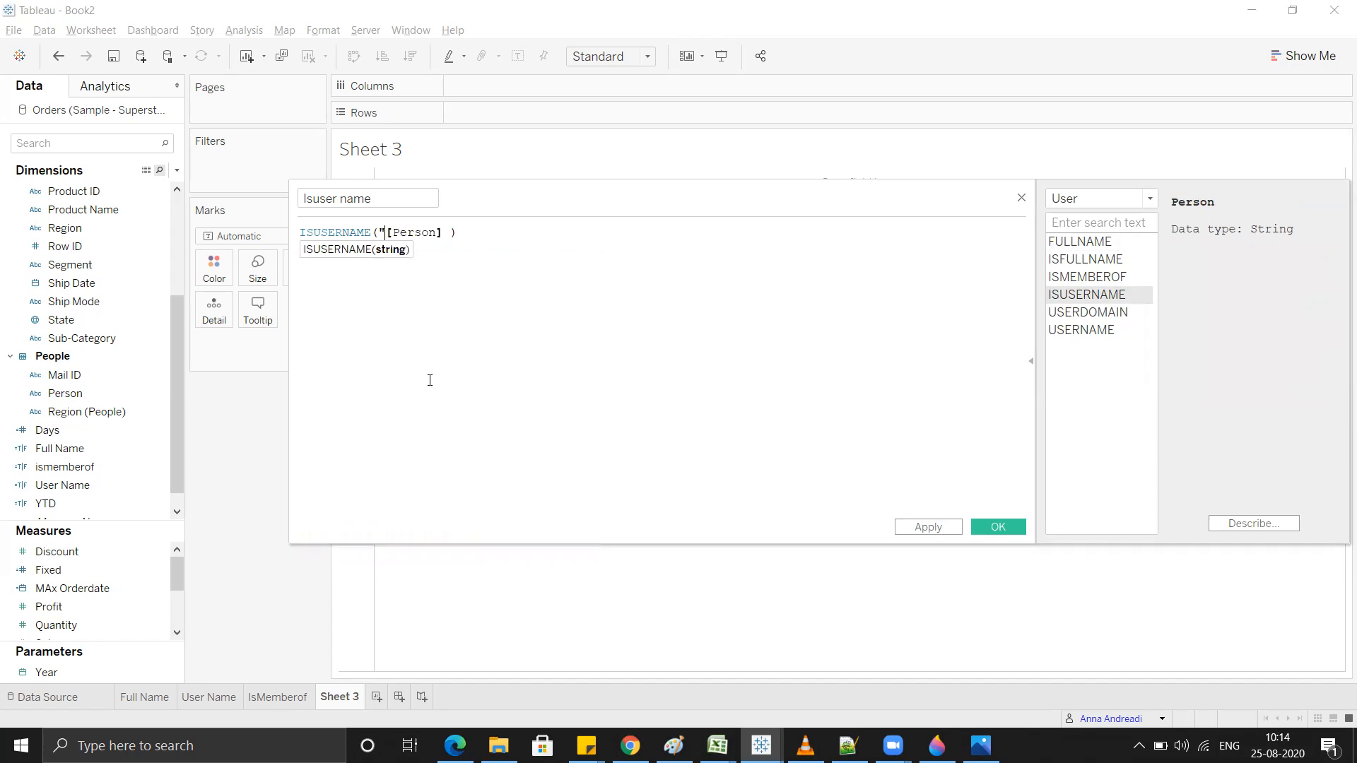
left_click(447, 235)
type("\"")
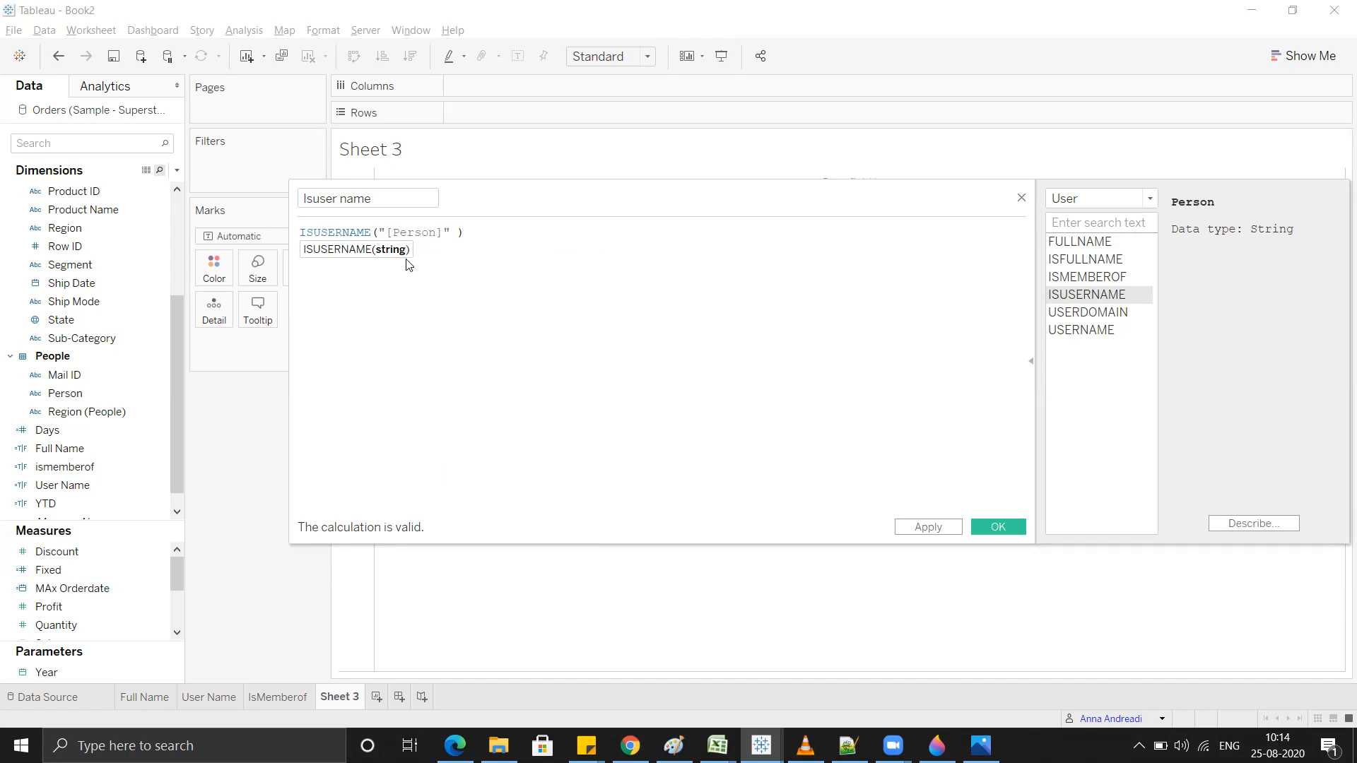
Step: Replace the quoted [Person] text with the e-mail address copied from cell C2 of the People sheet in the Sample - Superstore-YTD Excel workbook
left_click_drag(389, 232, 440, 231)
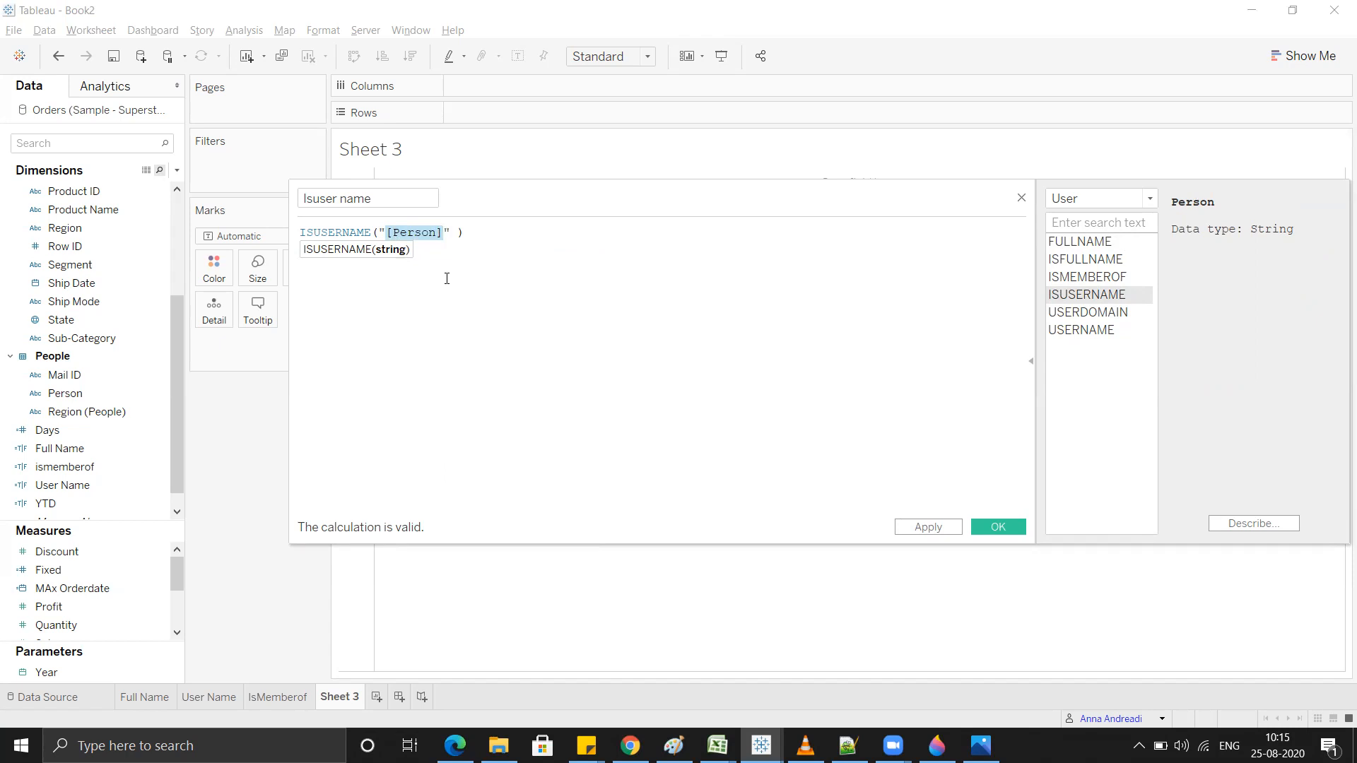
key("BackSpace")
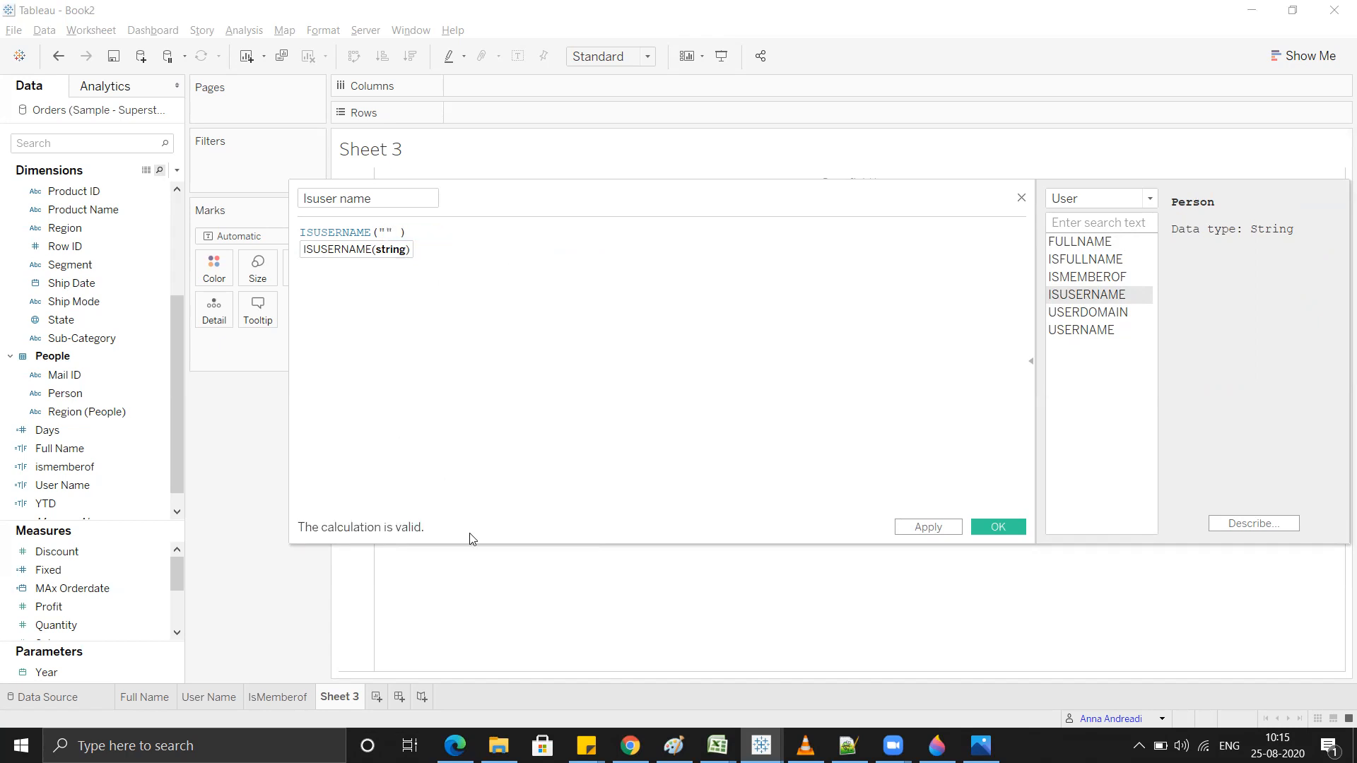
mouse_move(717, 746)
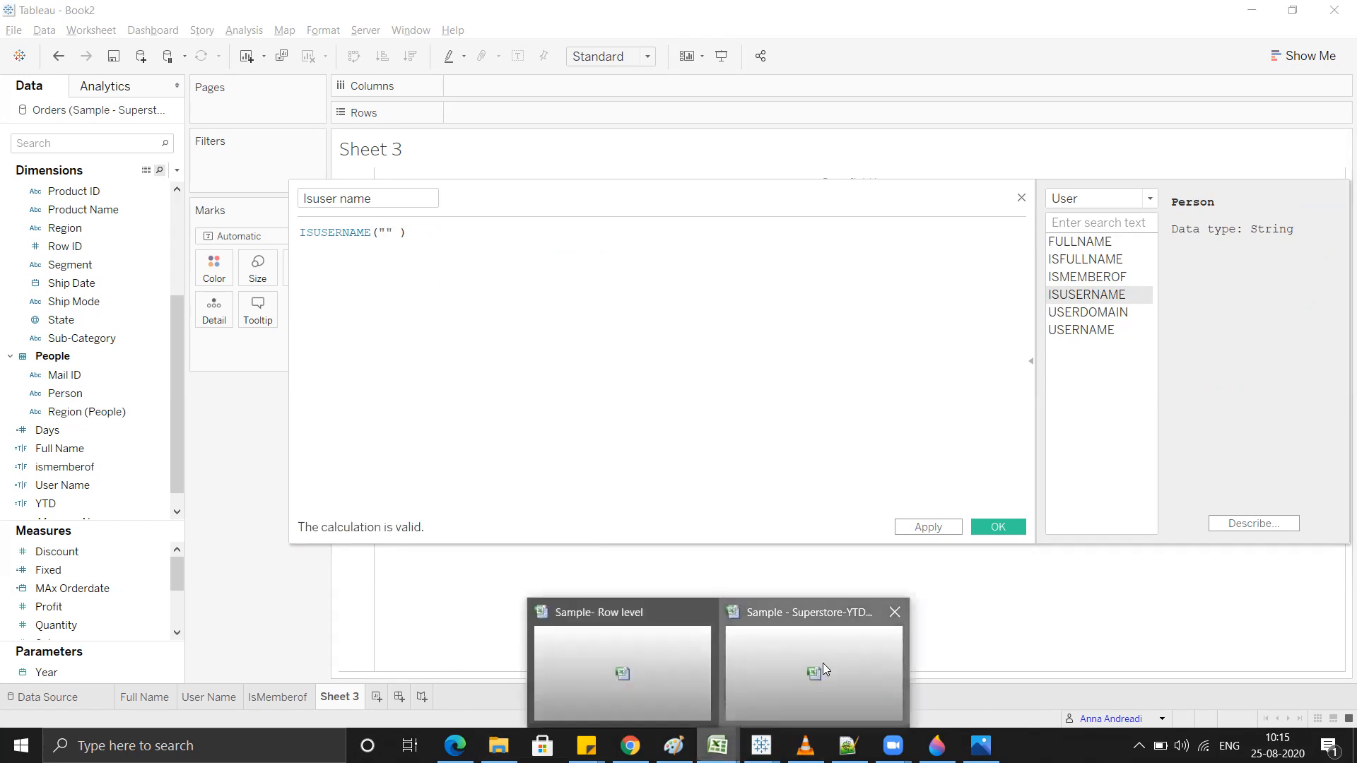
left_click(823, 669)
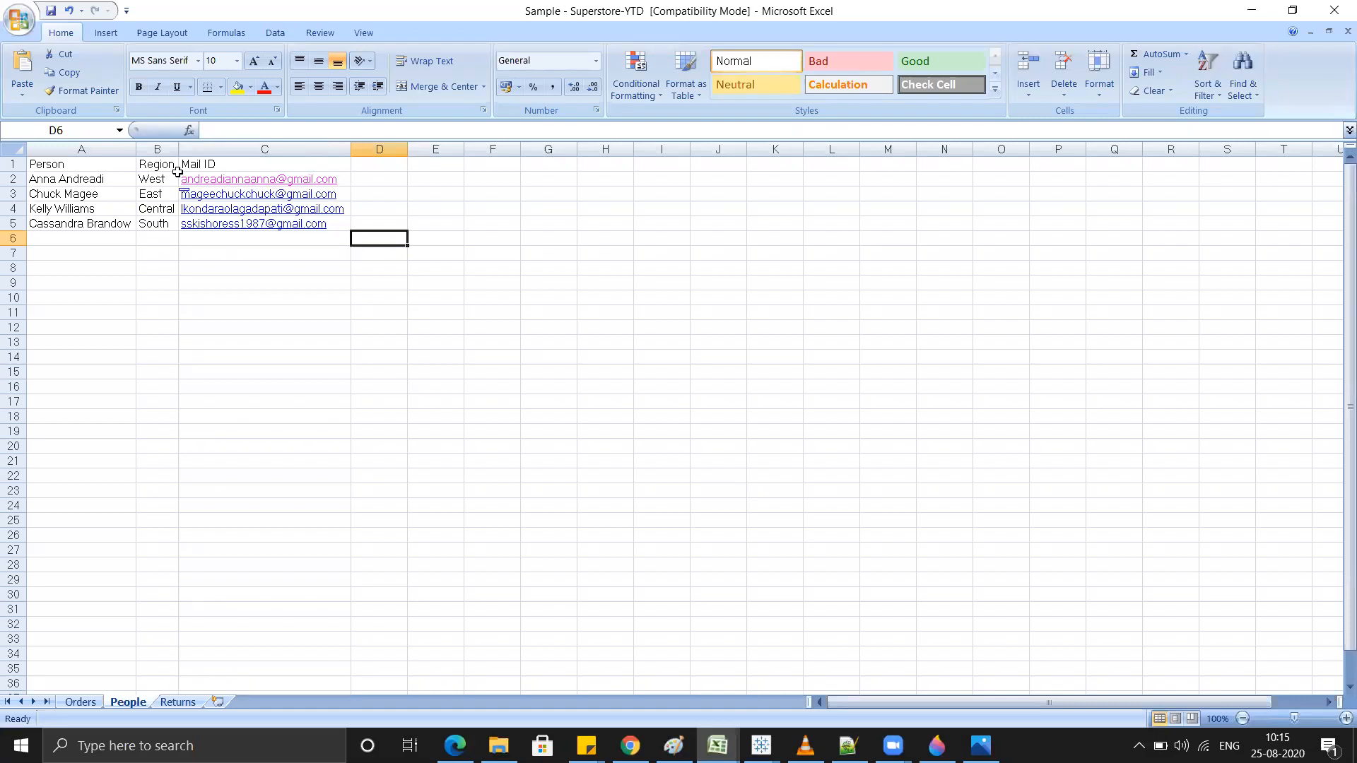
left_click(152, 175)
key("Right")
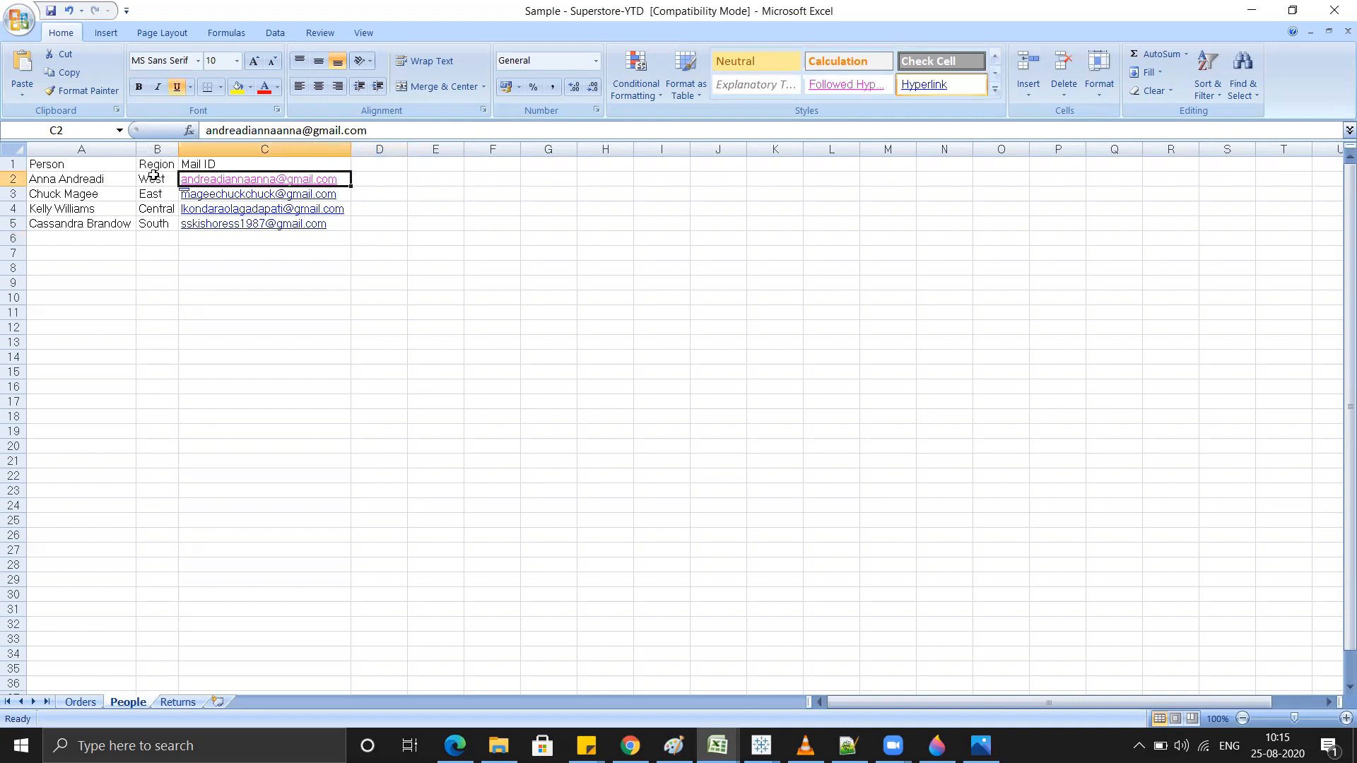
key("ctrl+c")
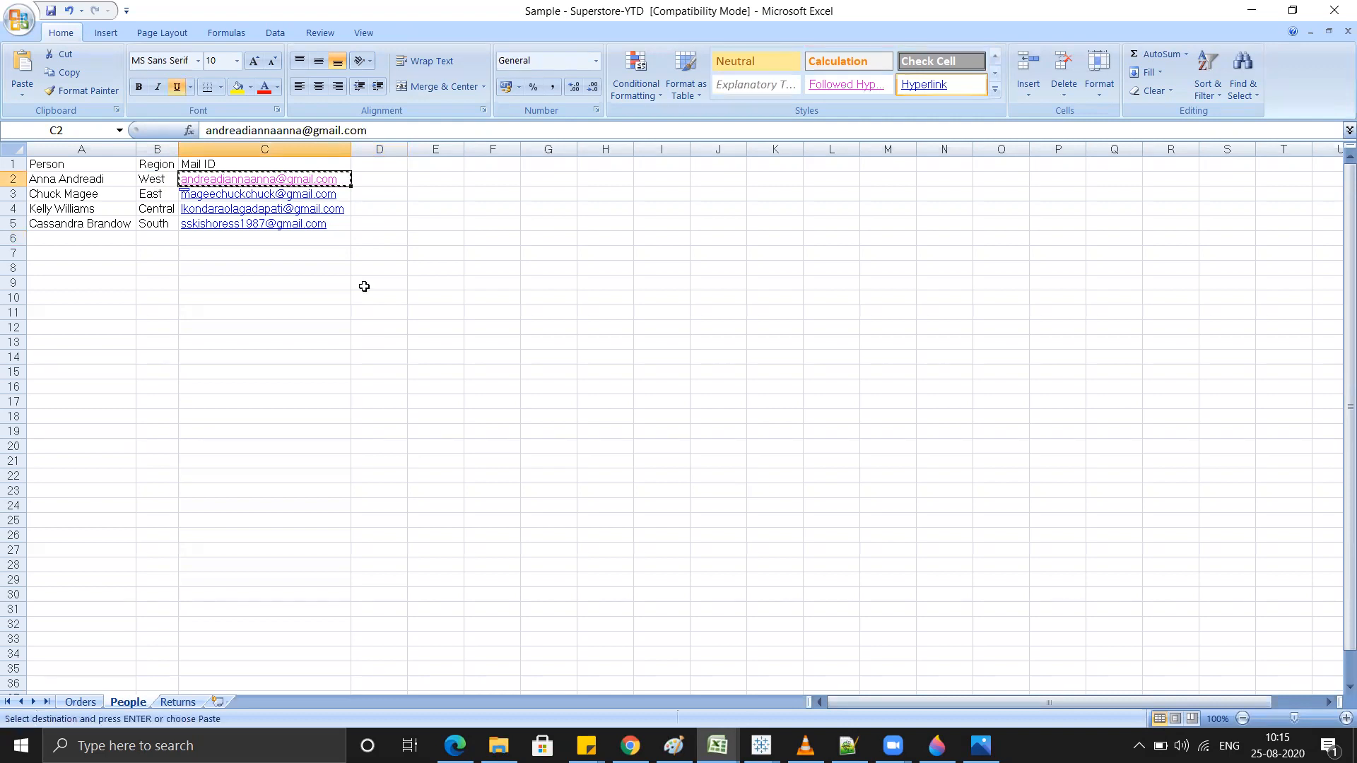
key("alt+Tab")
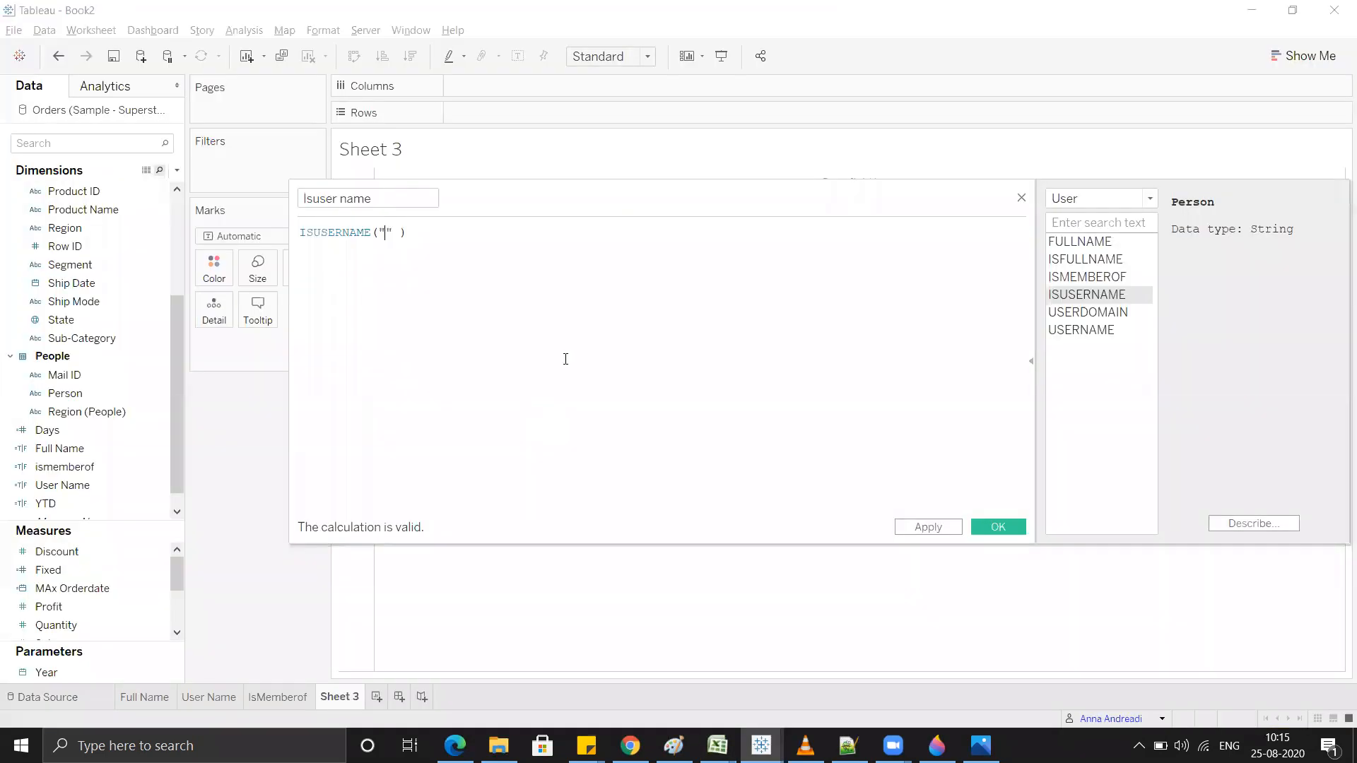
key("ctrl+v")
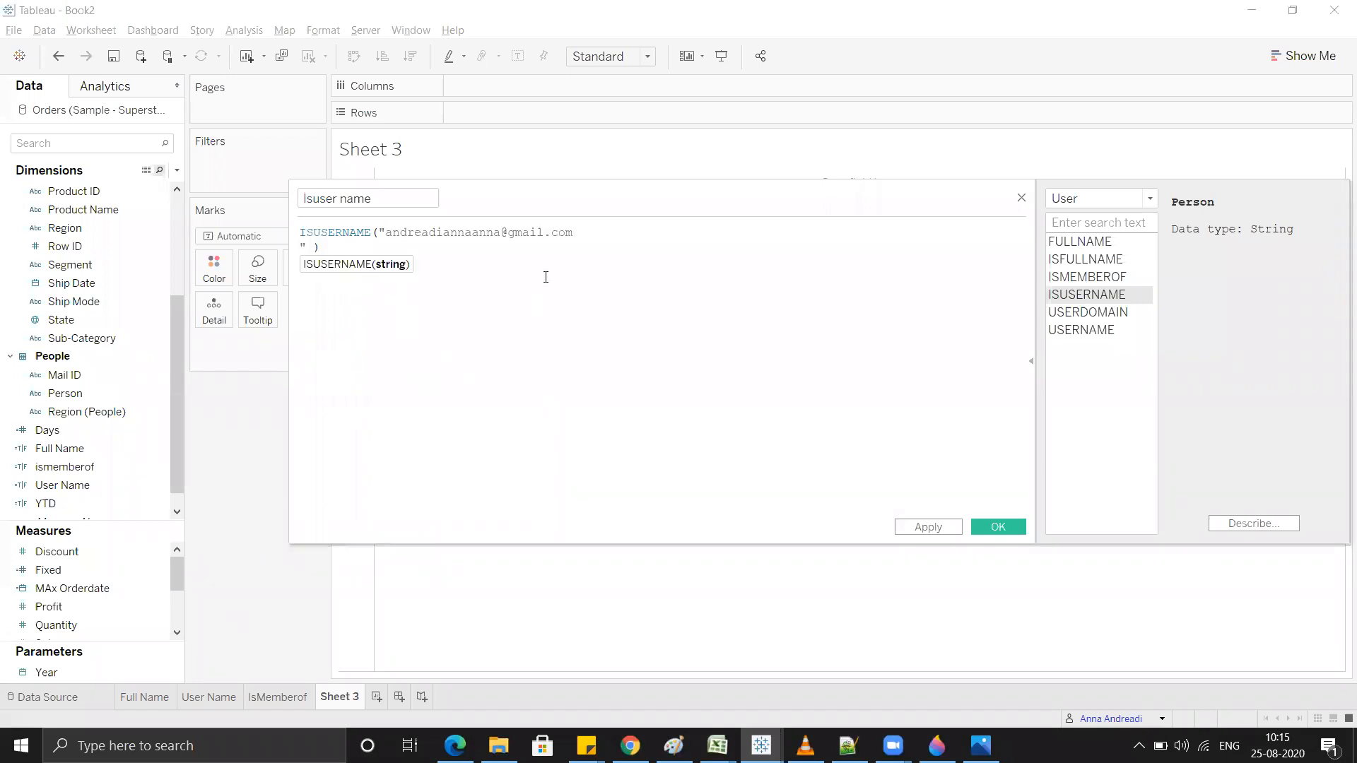
Step: Remove the line break after the e-mail argument and extend the formula with OR and a second ISUSERNAME function
key("BackSpace")
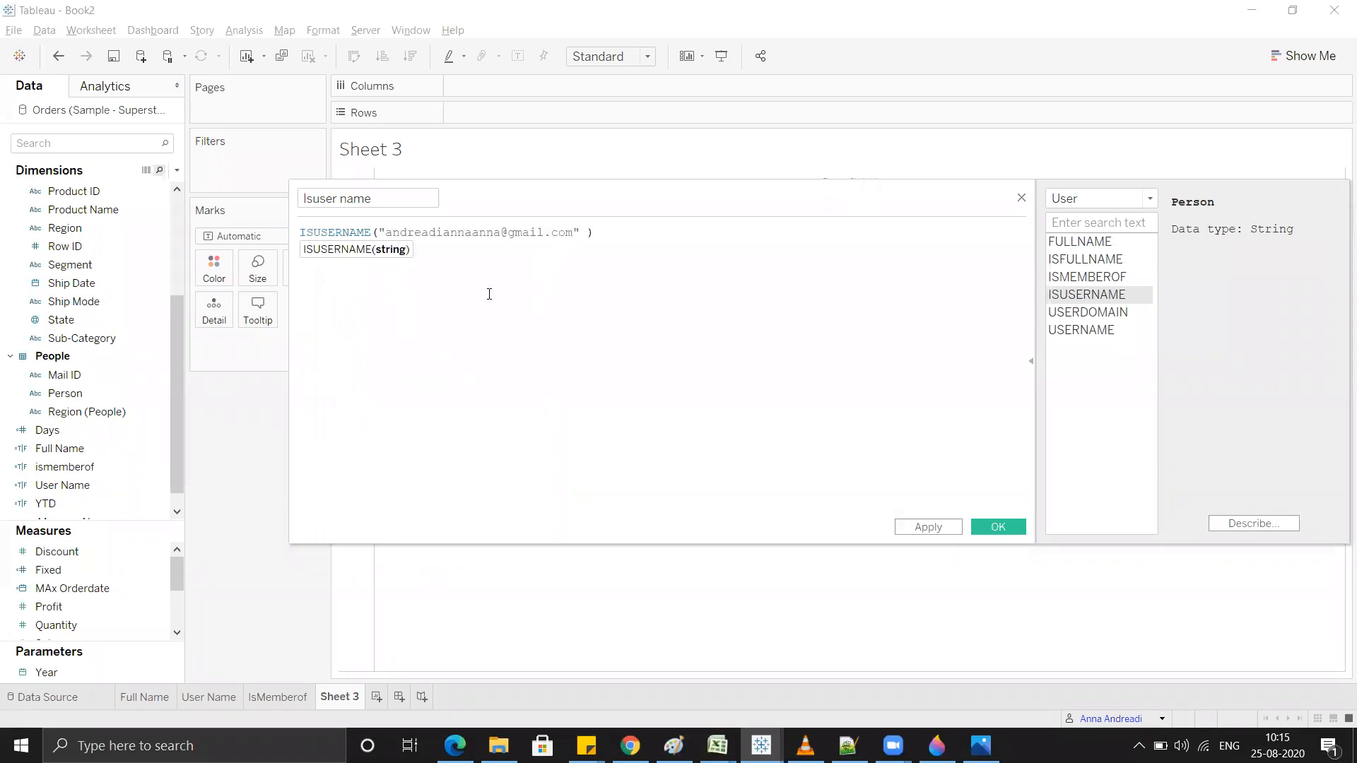
type("OR ")
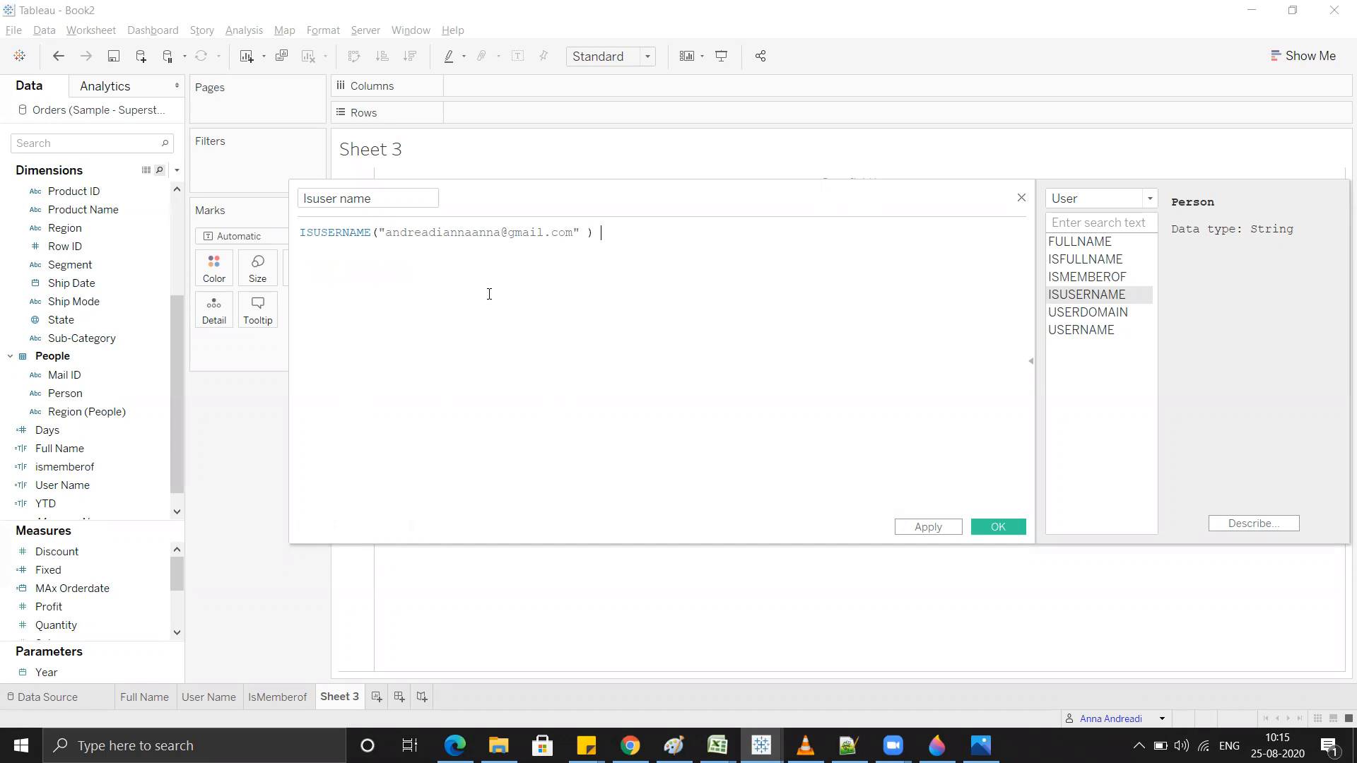
type("is")
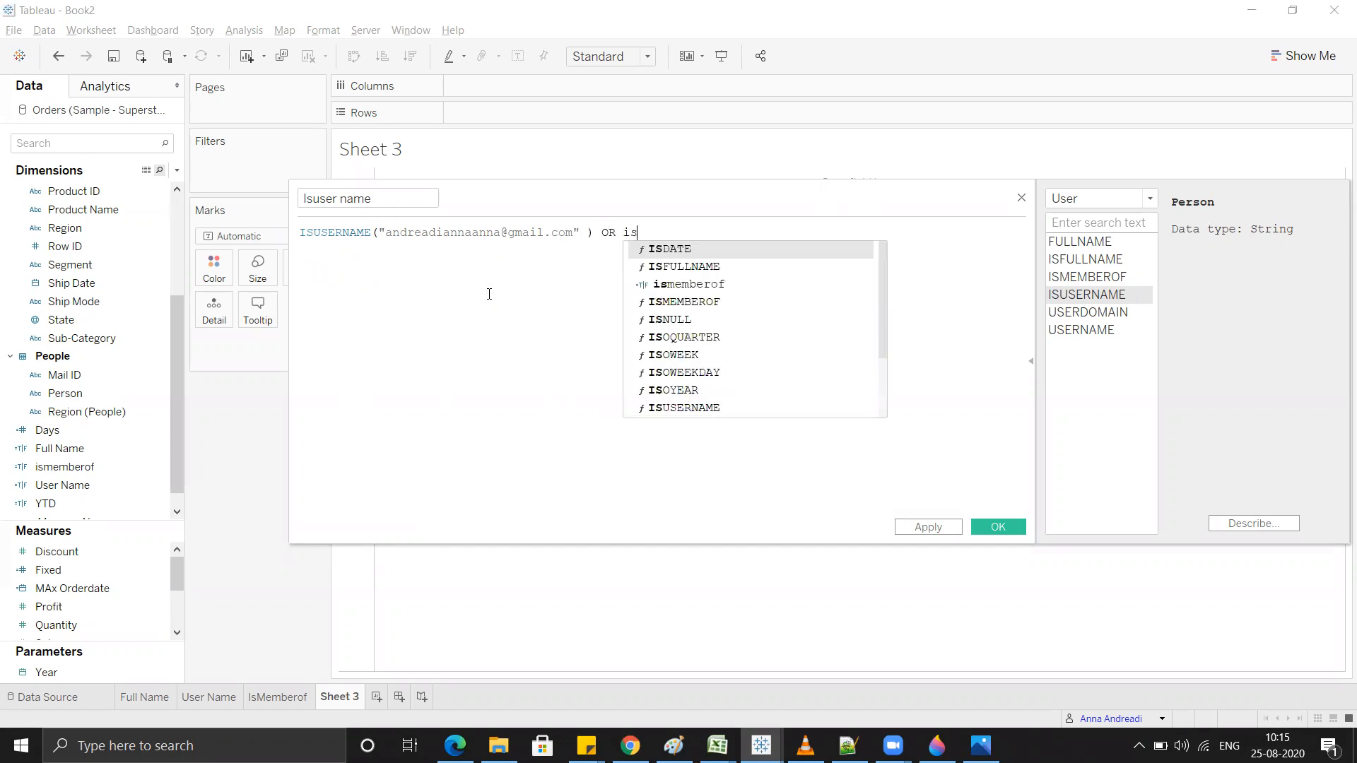
key("Down")
key("Down")
key("Down")
key("Down")
key("Down")
key("Down")
key("Down")
key("Down")
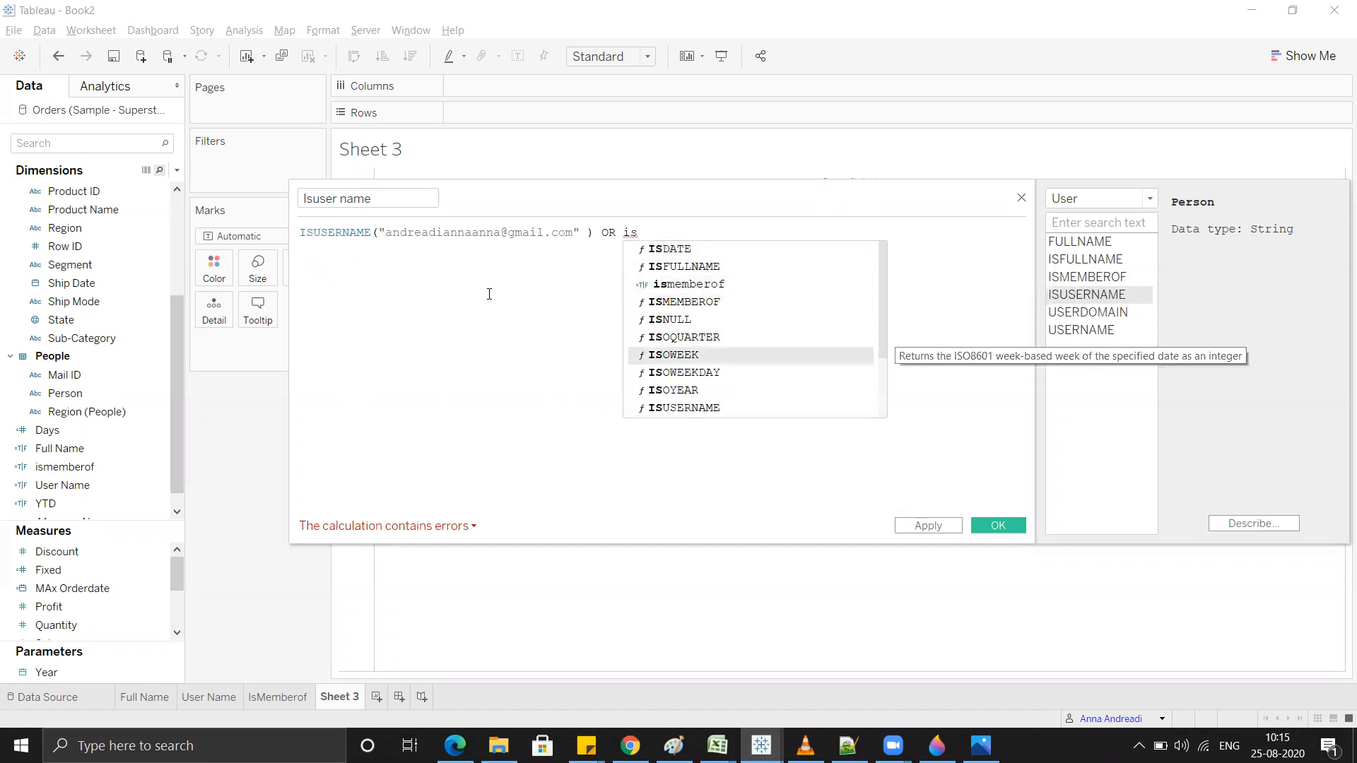
key("Down")
key("Return")
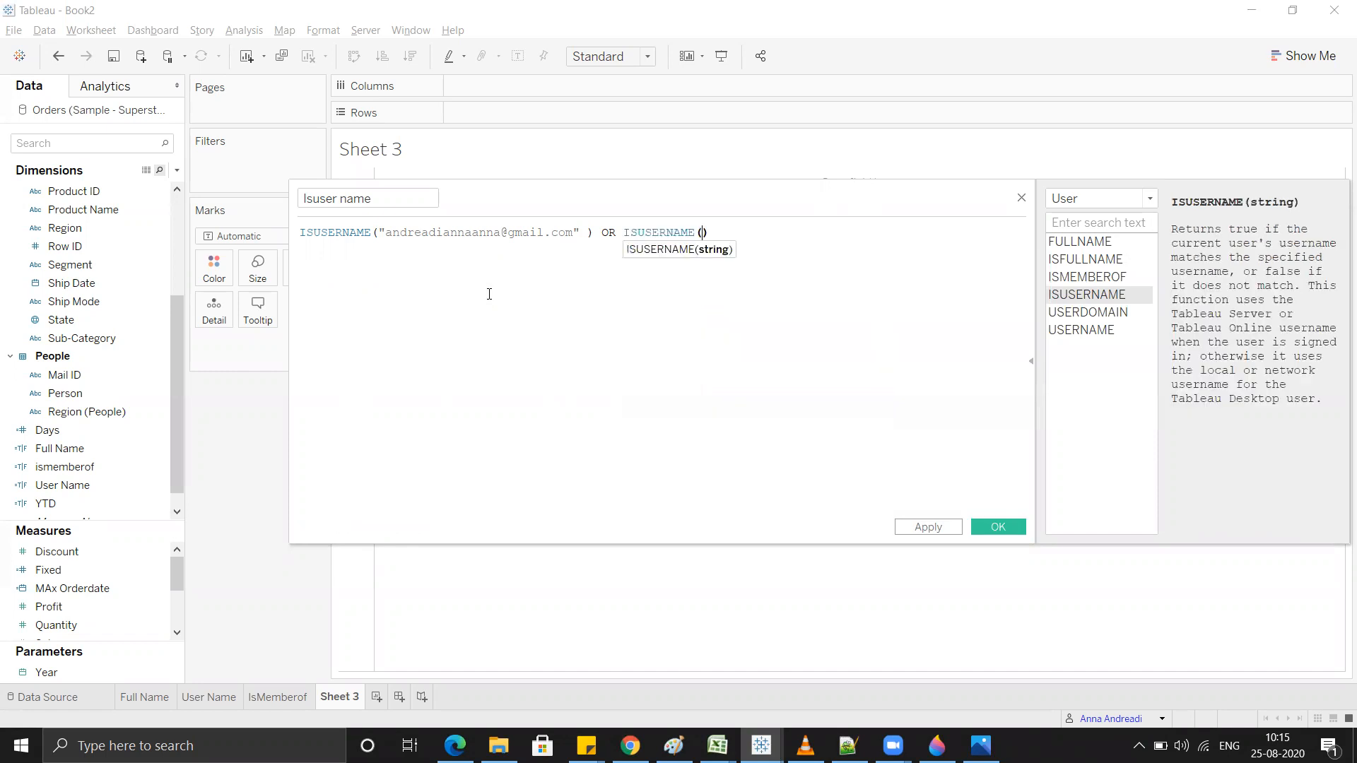
Step: Fill the second ISUSERNAME argument with the quoted e-mail address from cell C3 of the Excel People sheet and save the Isuser name field
type("\"")
key("alt+Tab")
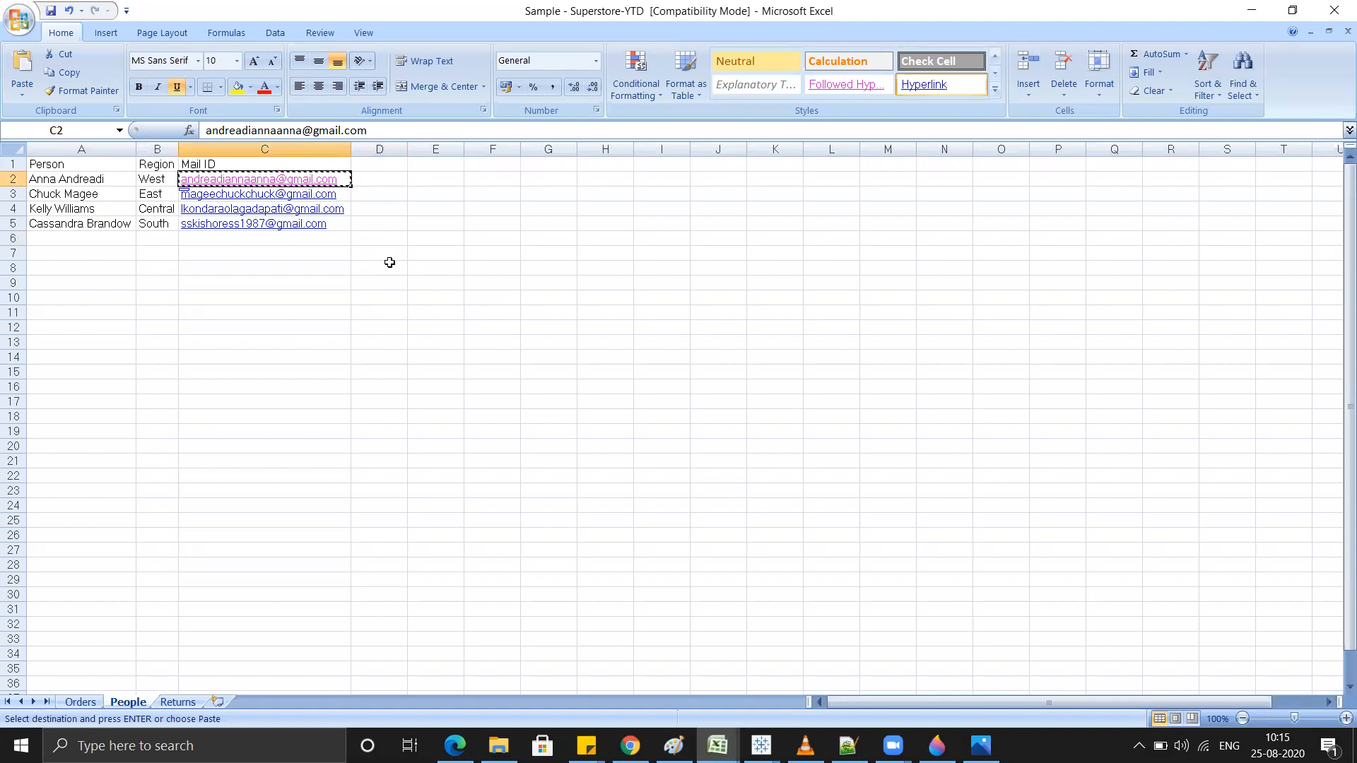
key("Down")
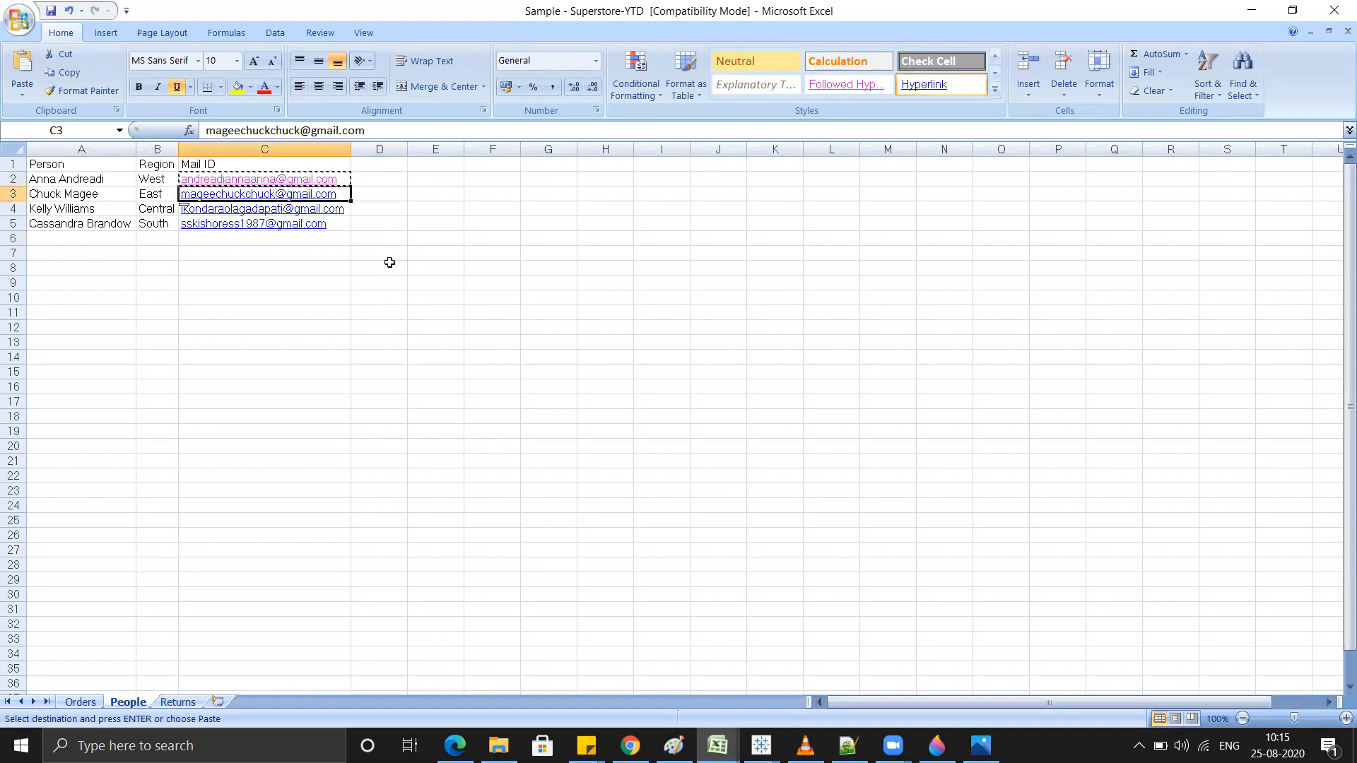
key("ctrl+c")
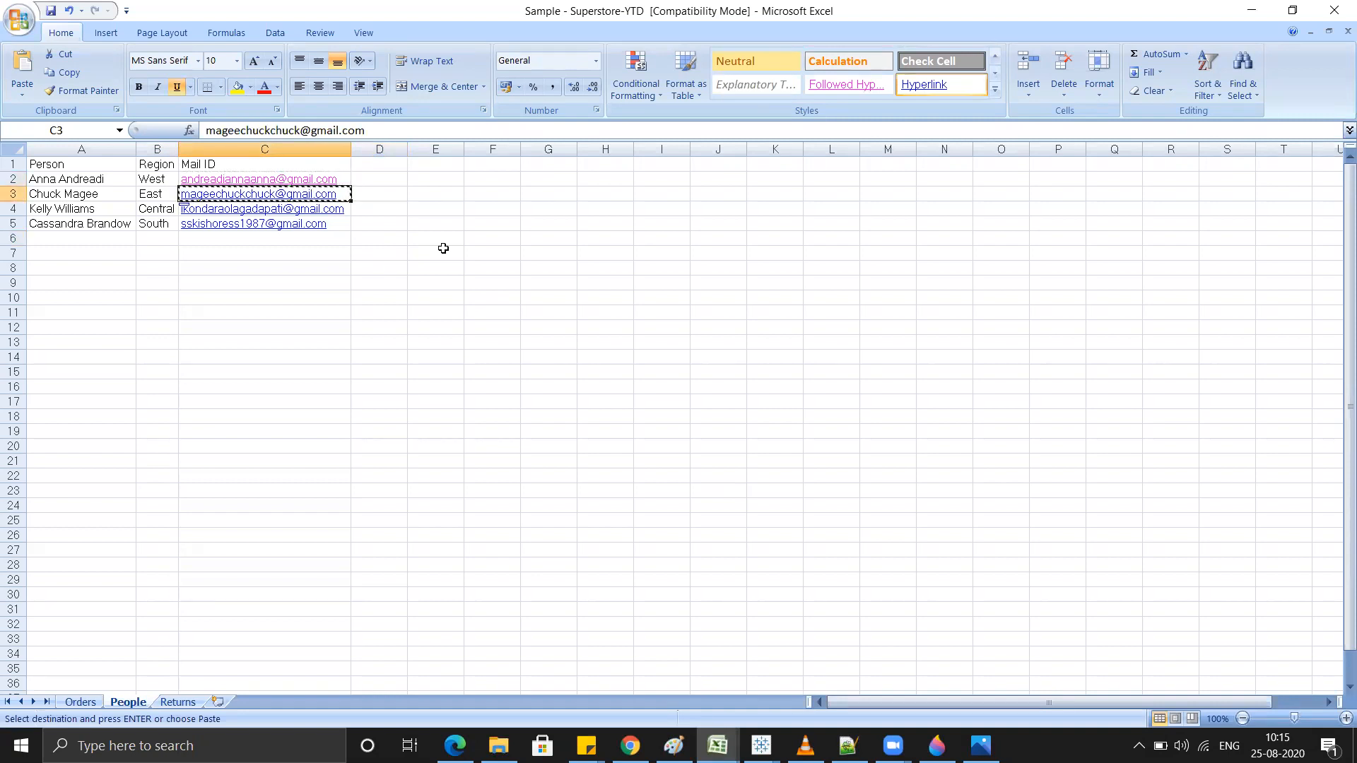
key("alt+Tab")
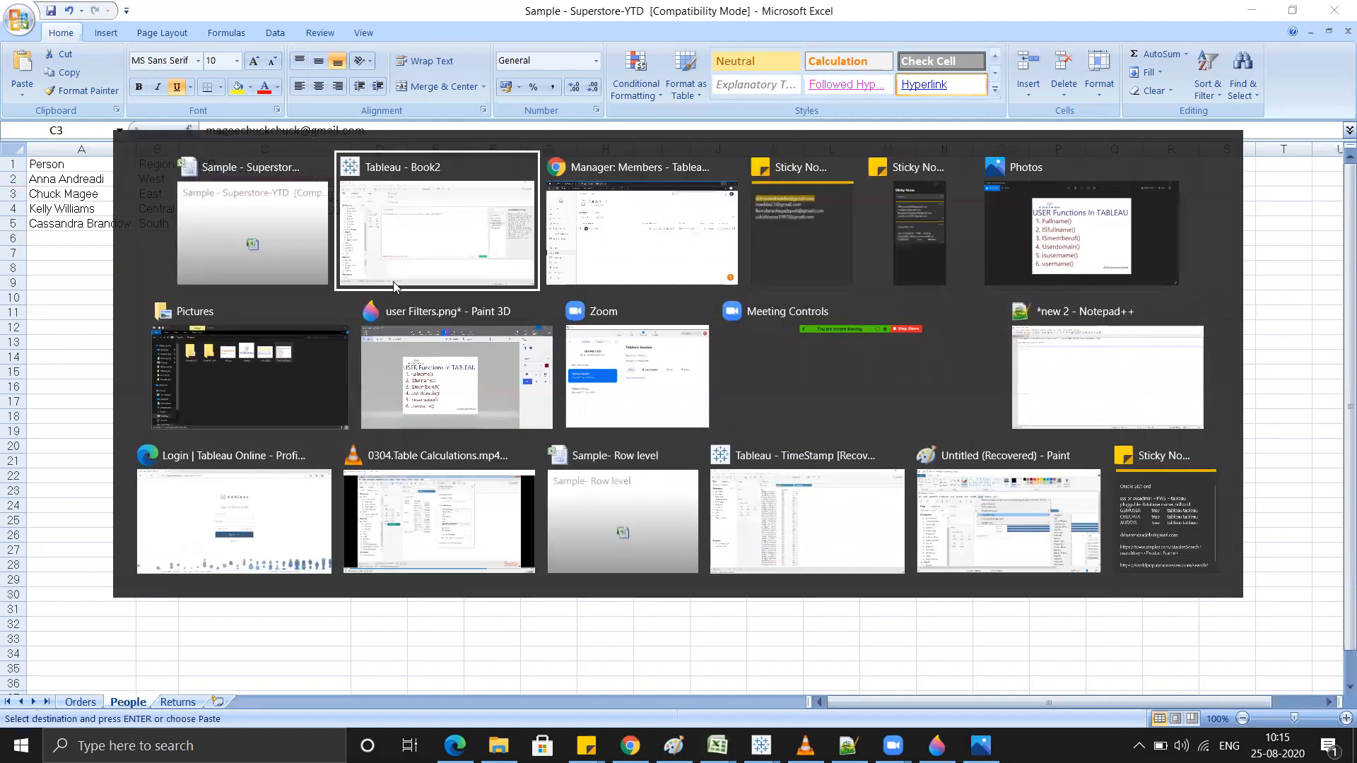
key("ctrl+v")
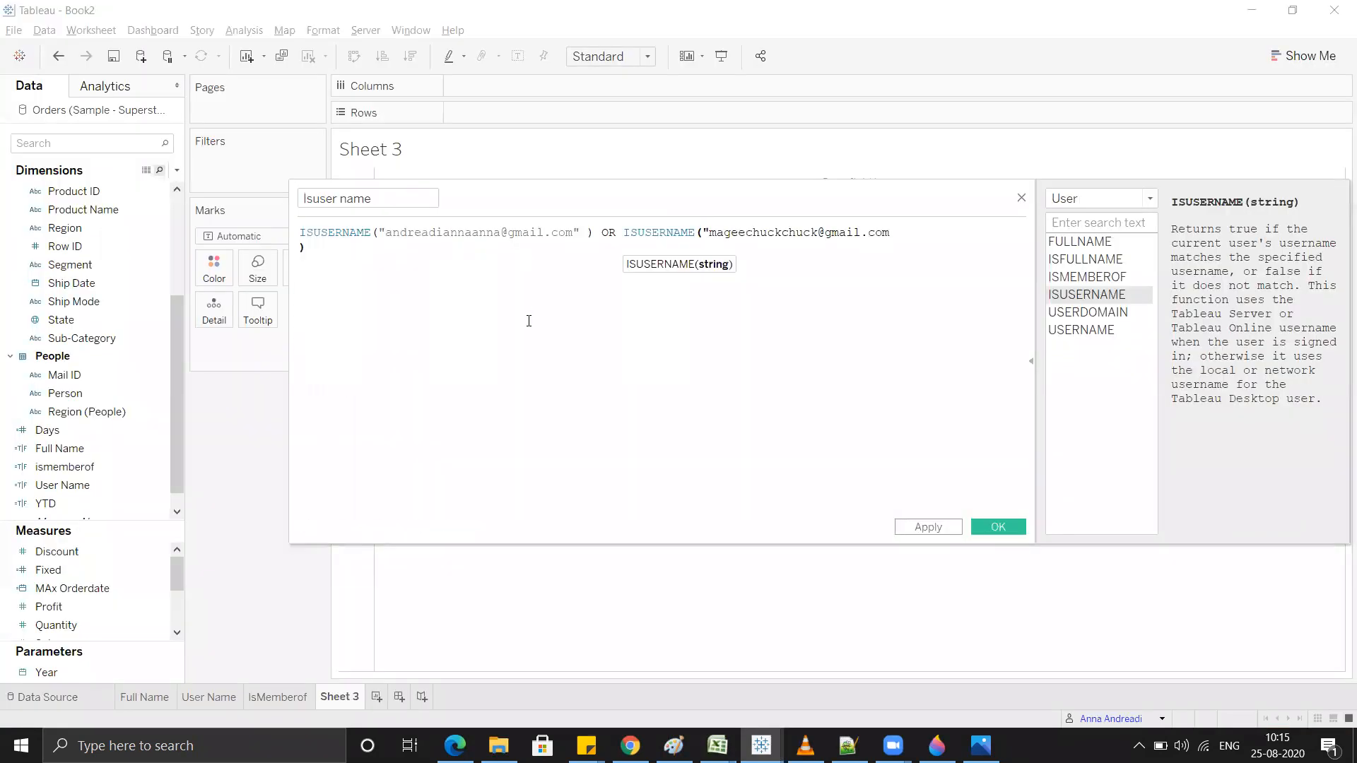
key("BackSpace")
type("\"")
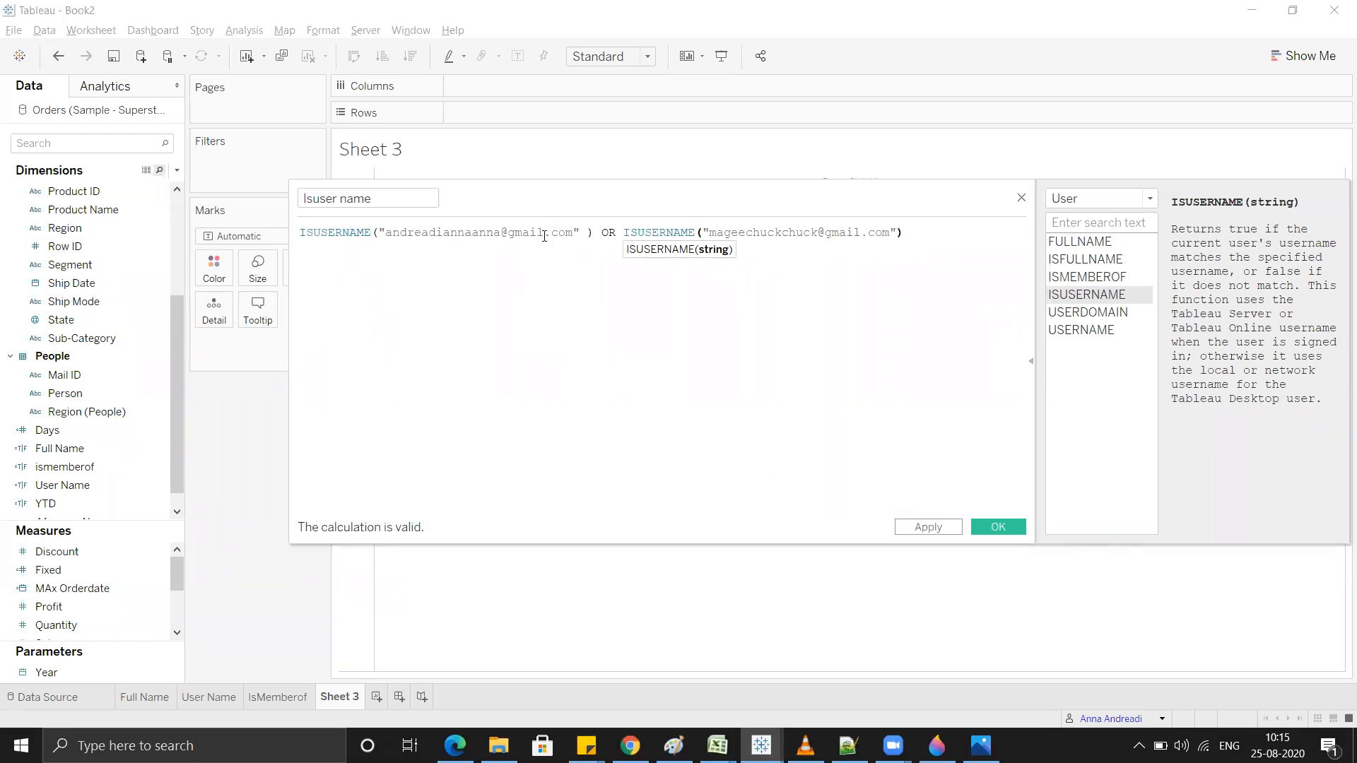
left_click(997, 527)
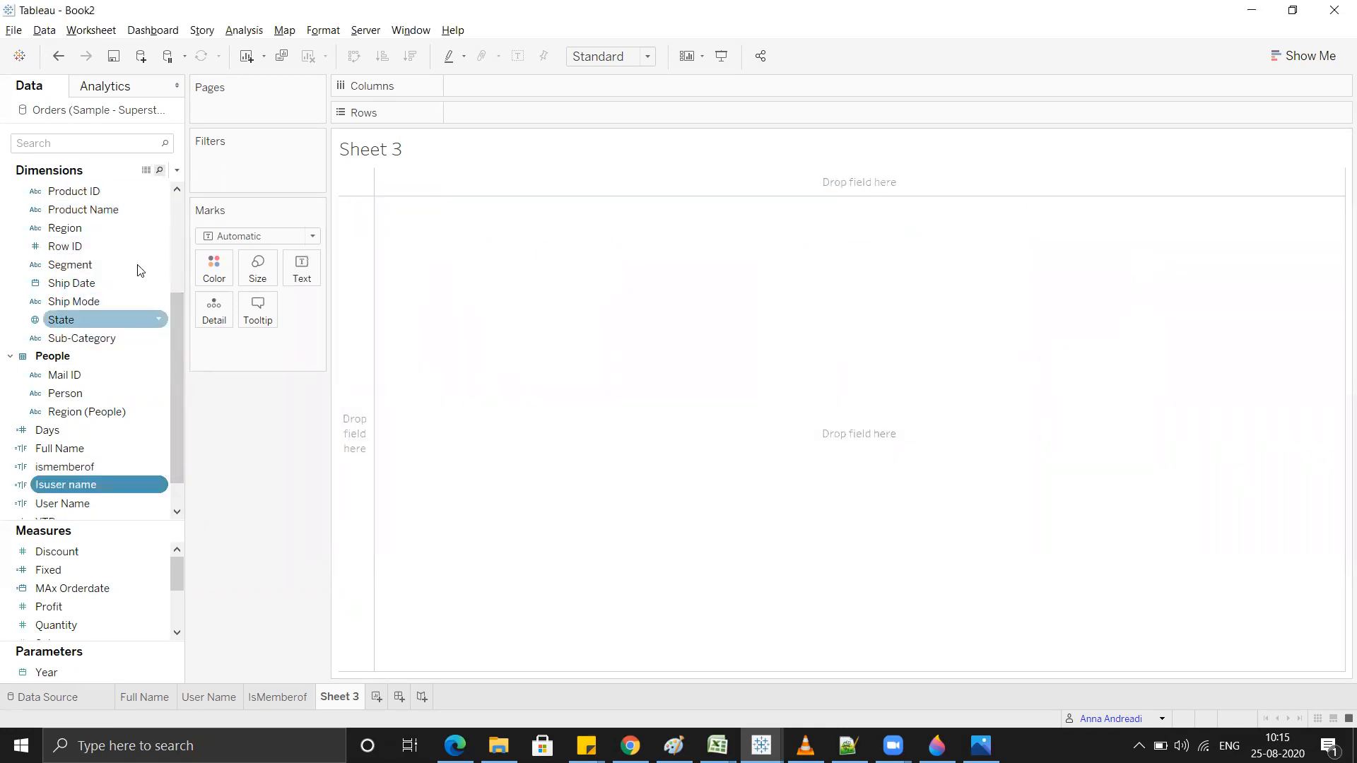
Step: Build the Sheet 3 view with Region and Category on rows and Sales as text
left_click_drag(91, 228, 510, 112)
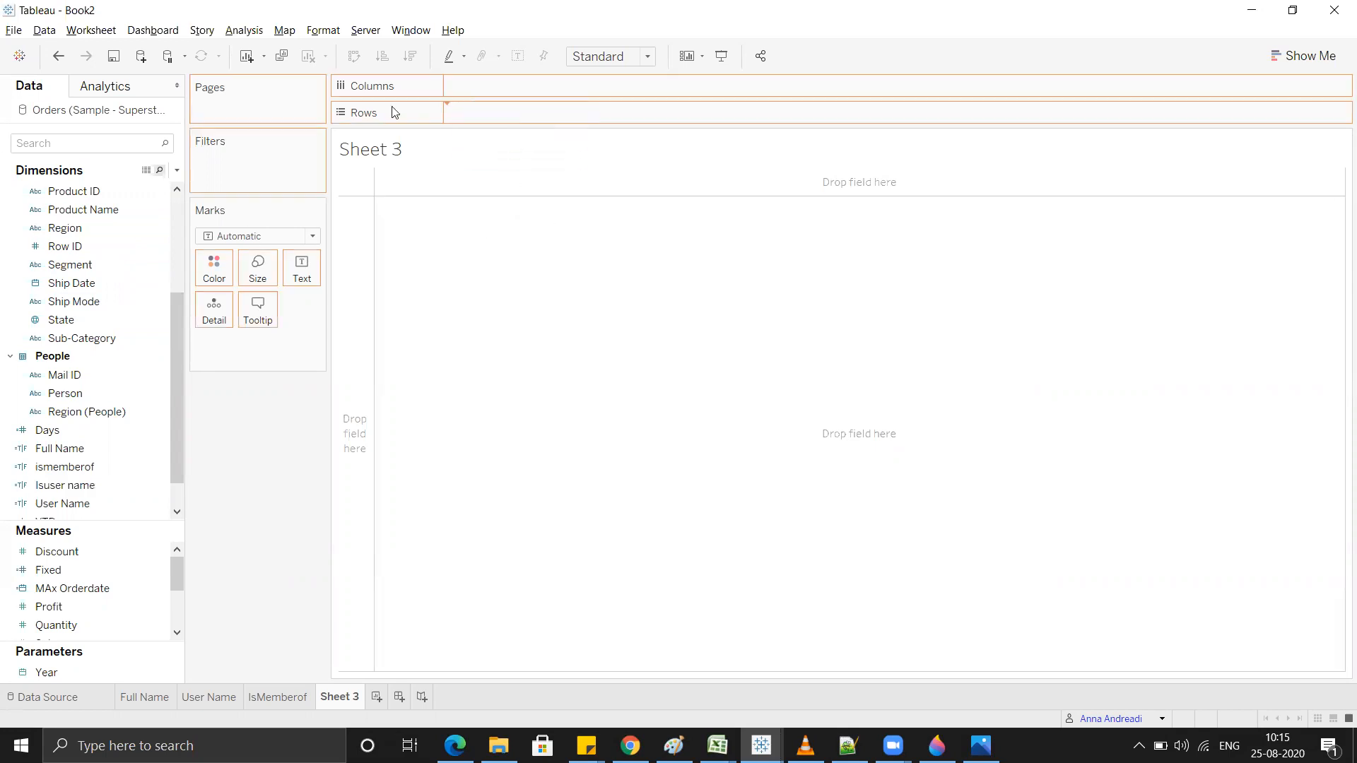
left_click_drag(175, 325, 656, 120)
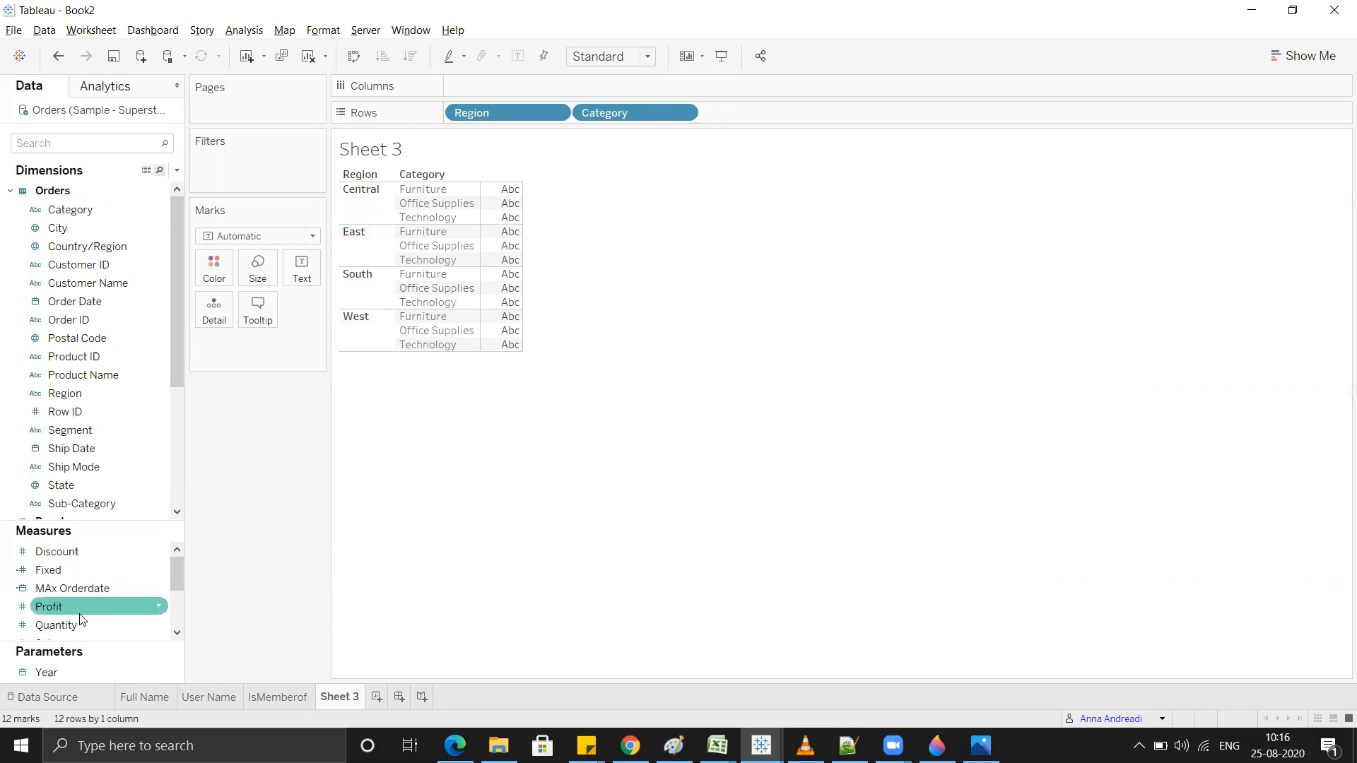
left_click_drag(176, 573, 178, 609)
left_click_drag(79, 552, 304, 294)
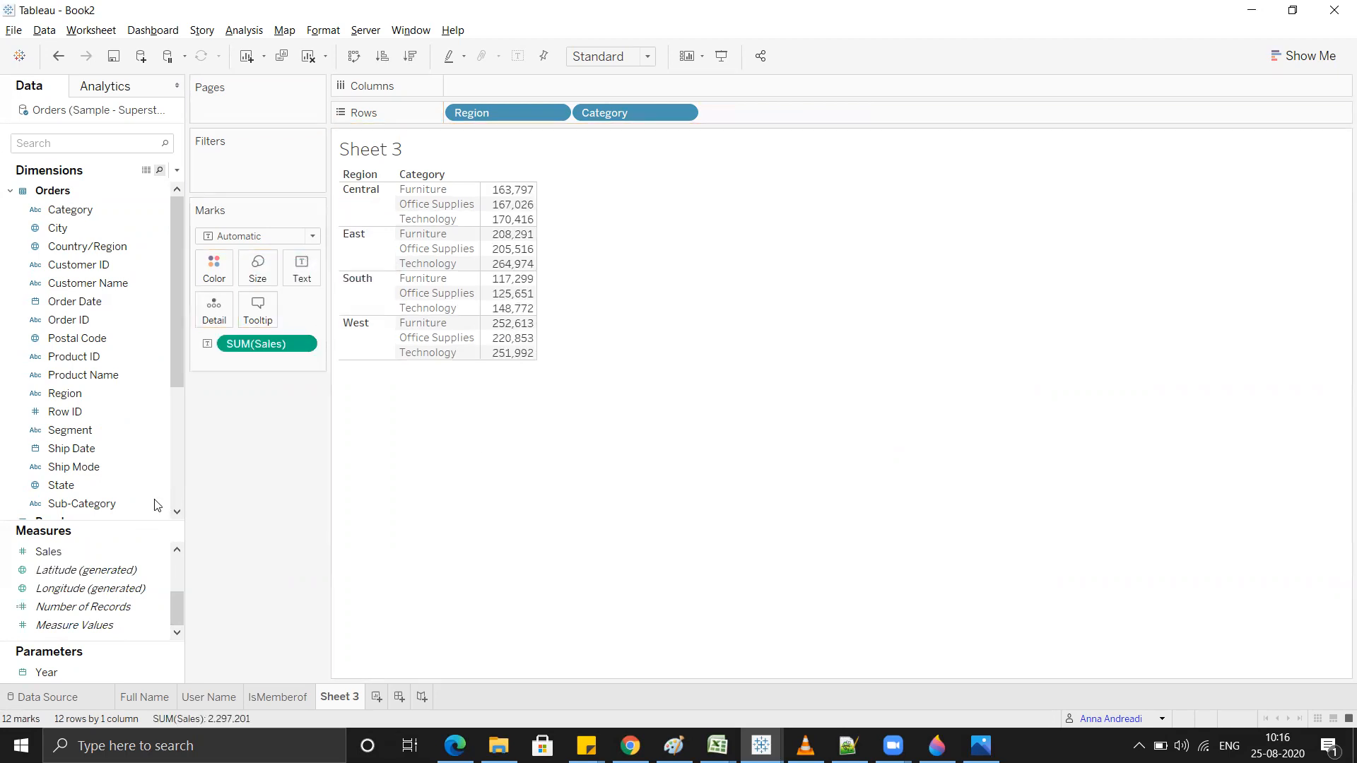
Step: Filter Sheet 3 to Isuser name = True and preview it as the Central region's user
left_click_drag(174, 311, 182, 426)
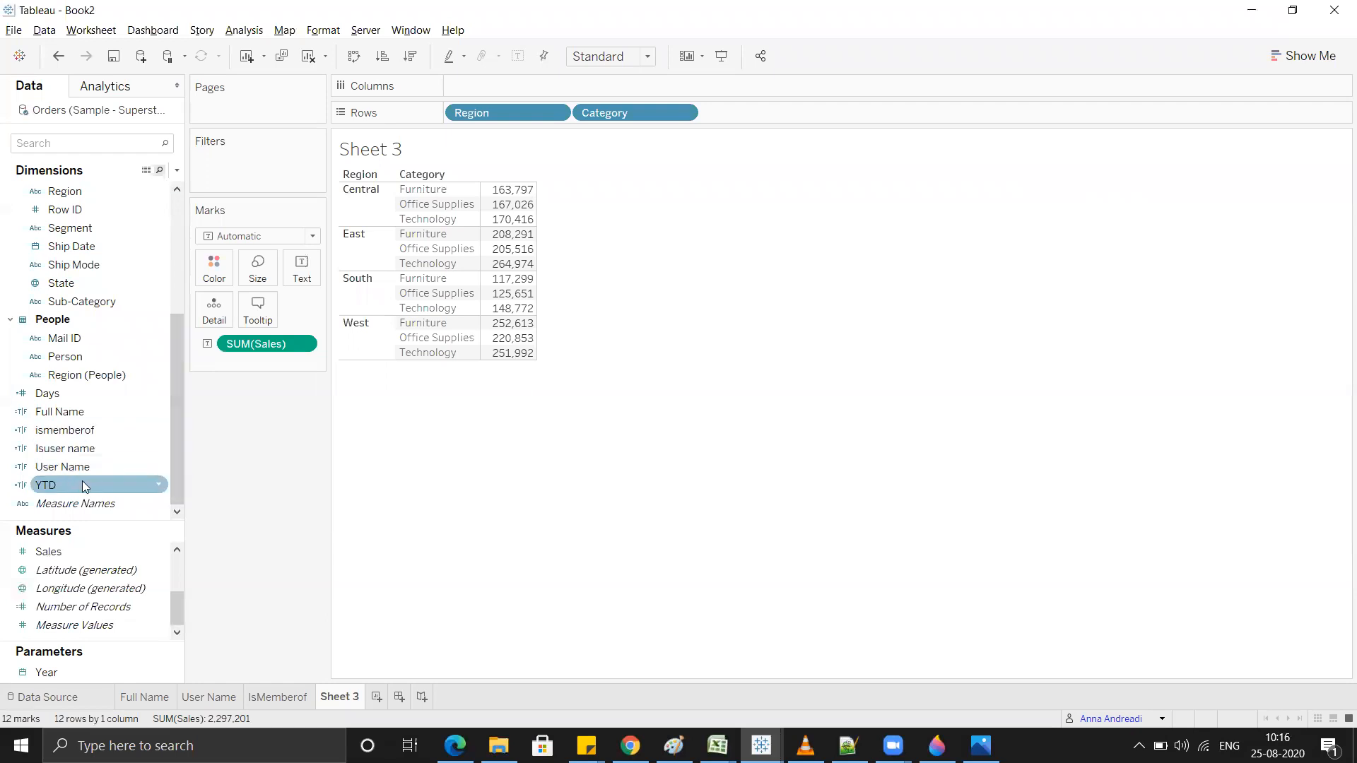
left_click_drag(65, 449, 247, 181)
left_click(532, 275)
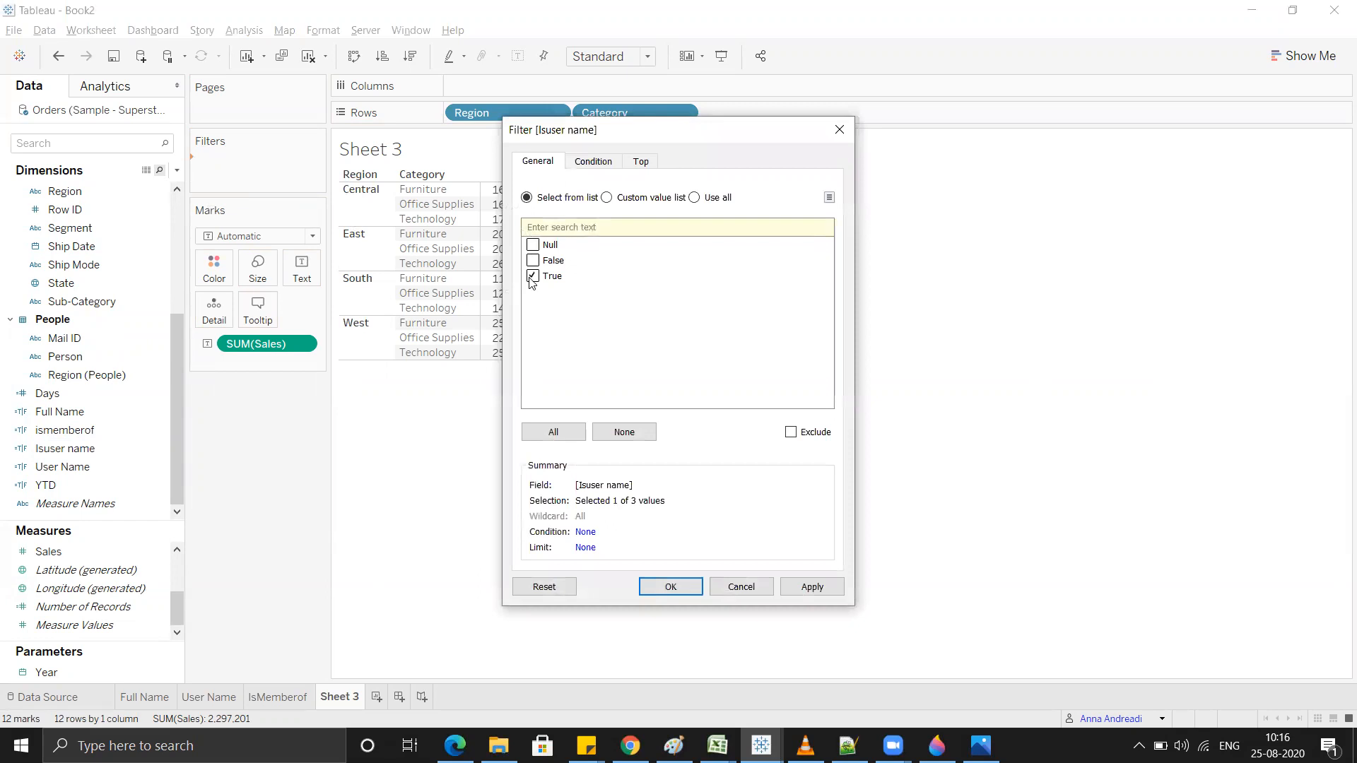
left_click(653, 587)
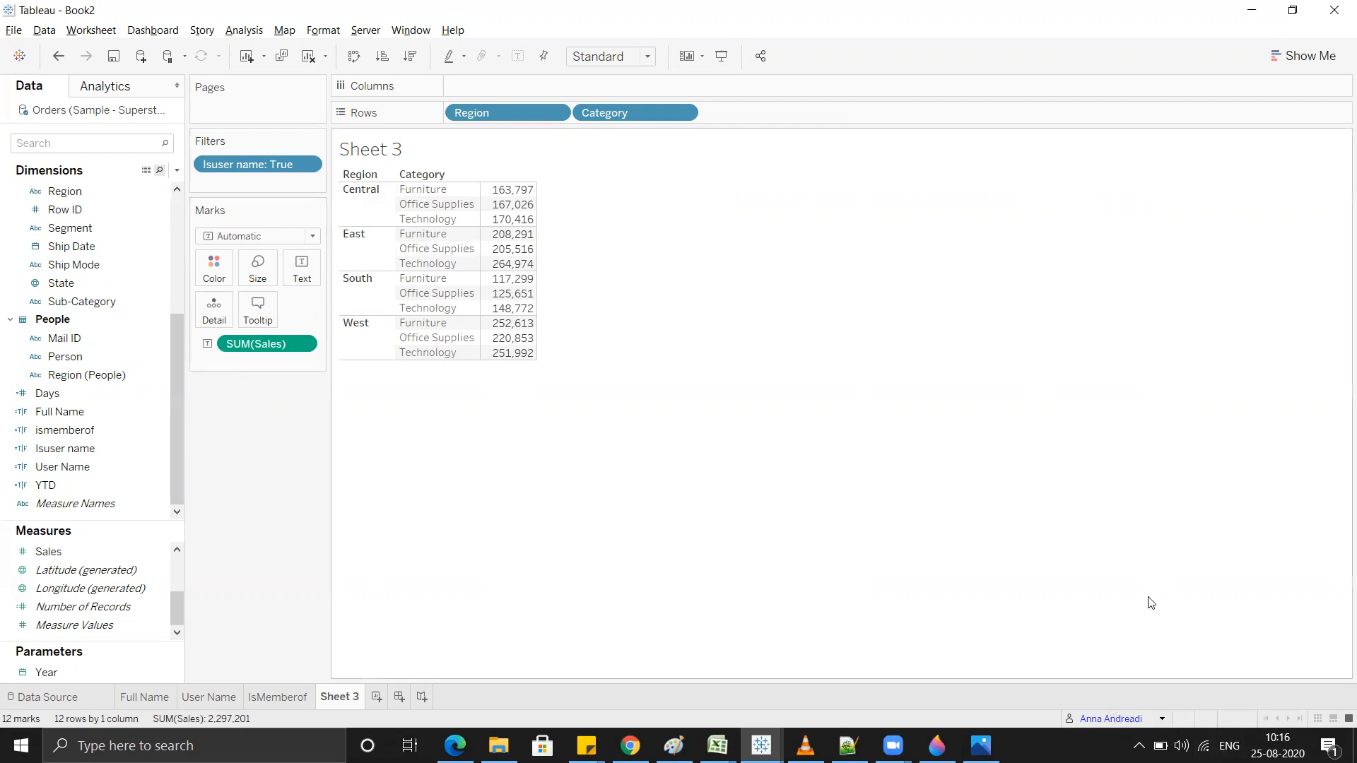
left_click(1161, 719)
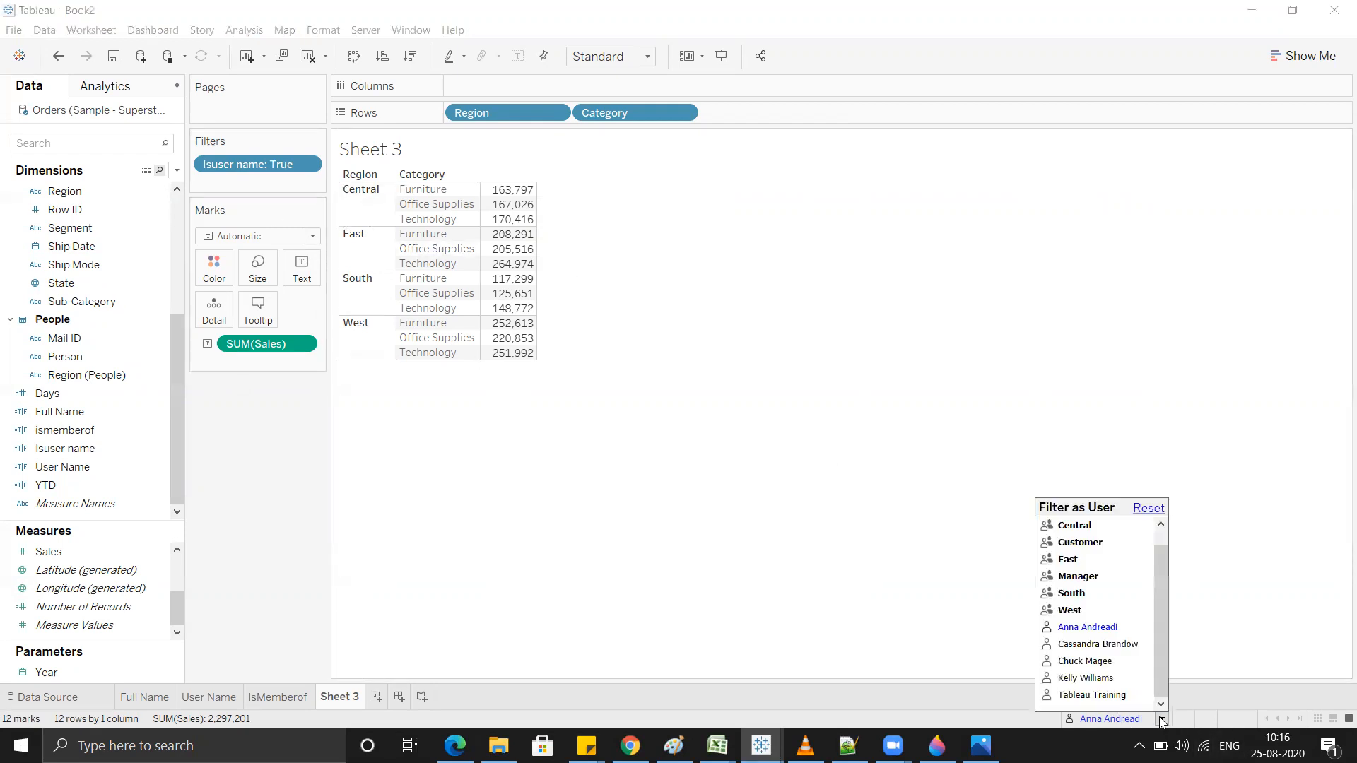
left_click(1085, 678)
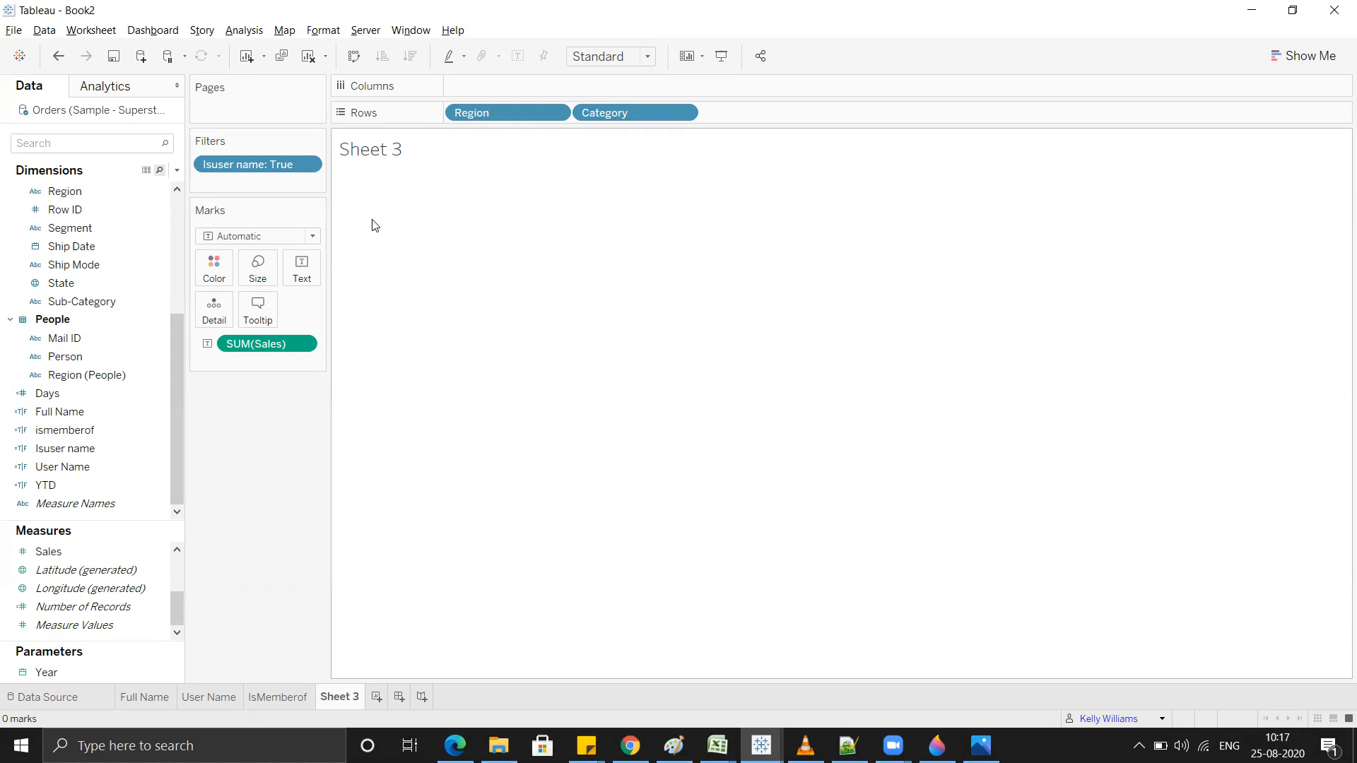
Step: Rename Sheet 3 as "Is User Name"
double_click(346, 697)
type("Is U")
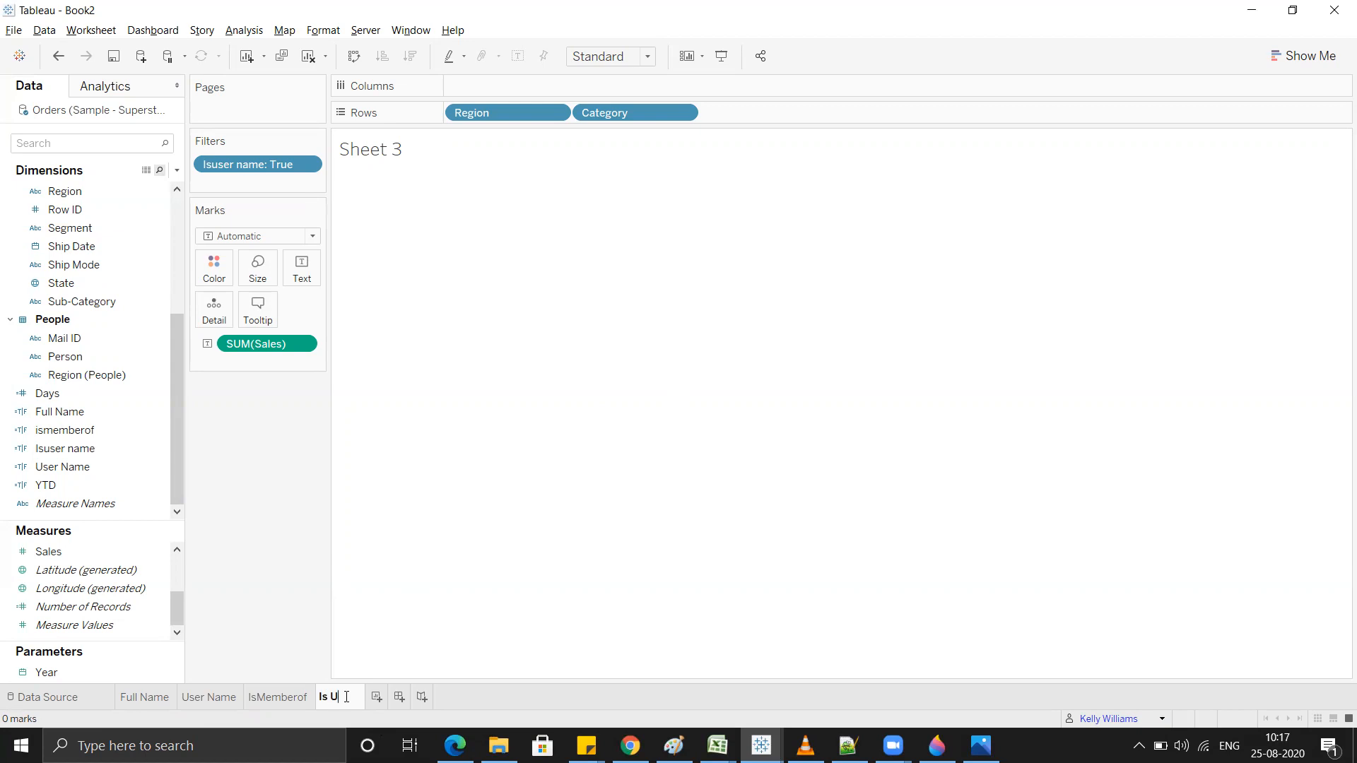
type("ser Name")
key("Return")
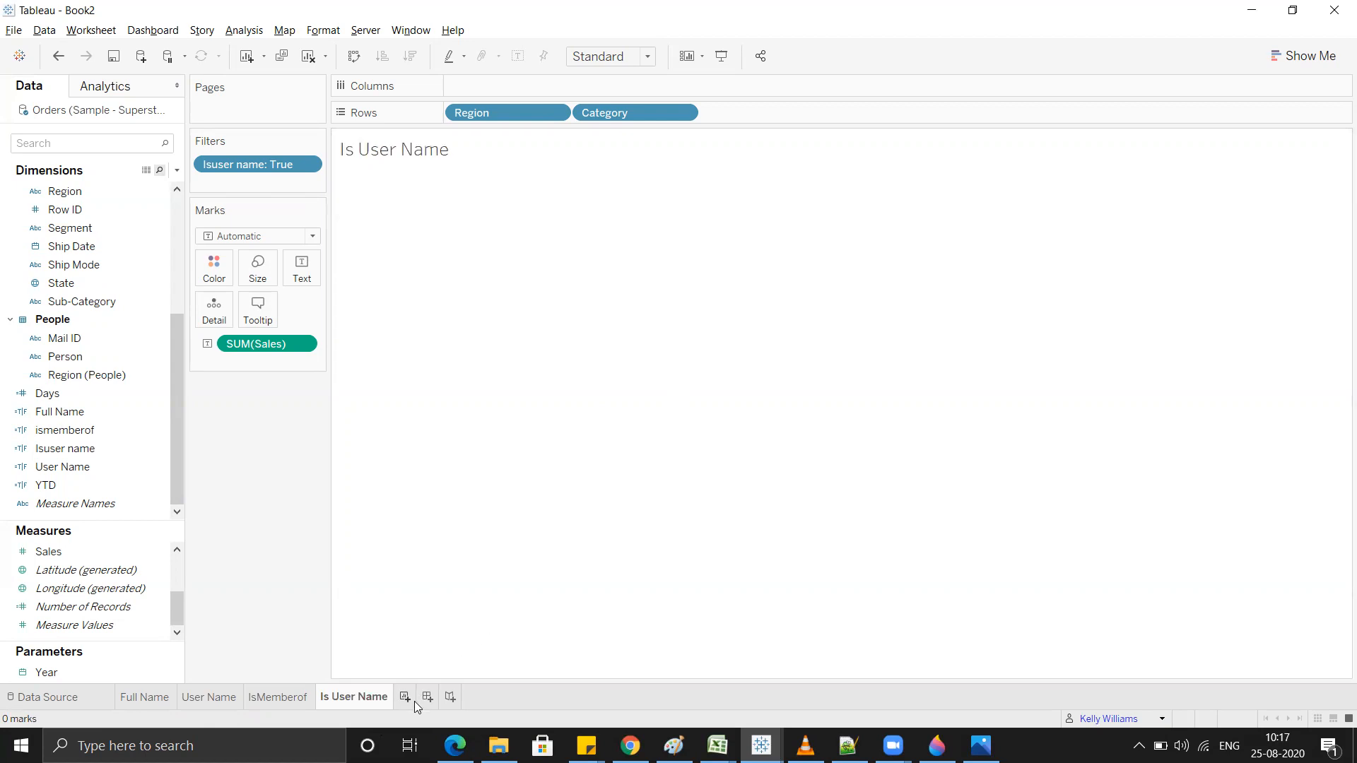
Step: Duplicate the Is User Name sheet and rename the copy as "IS Full Name"
left_click(414, 701)
left_click(375, 701)
right_click(375, 701)
left_click(424, 553)
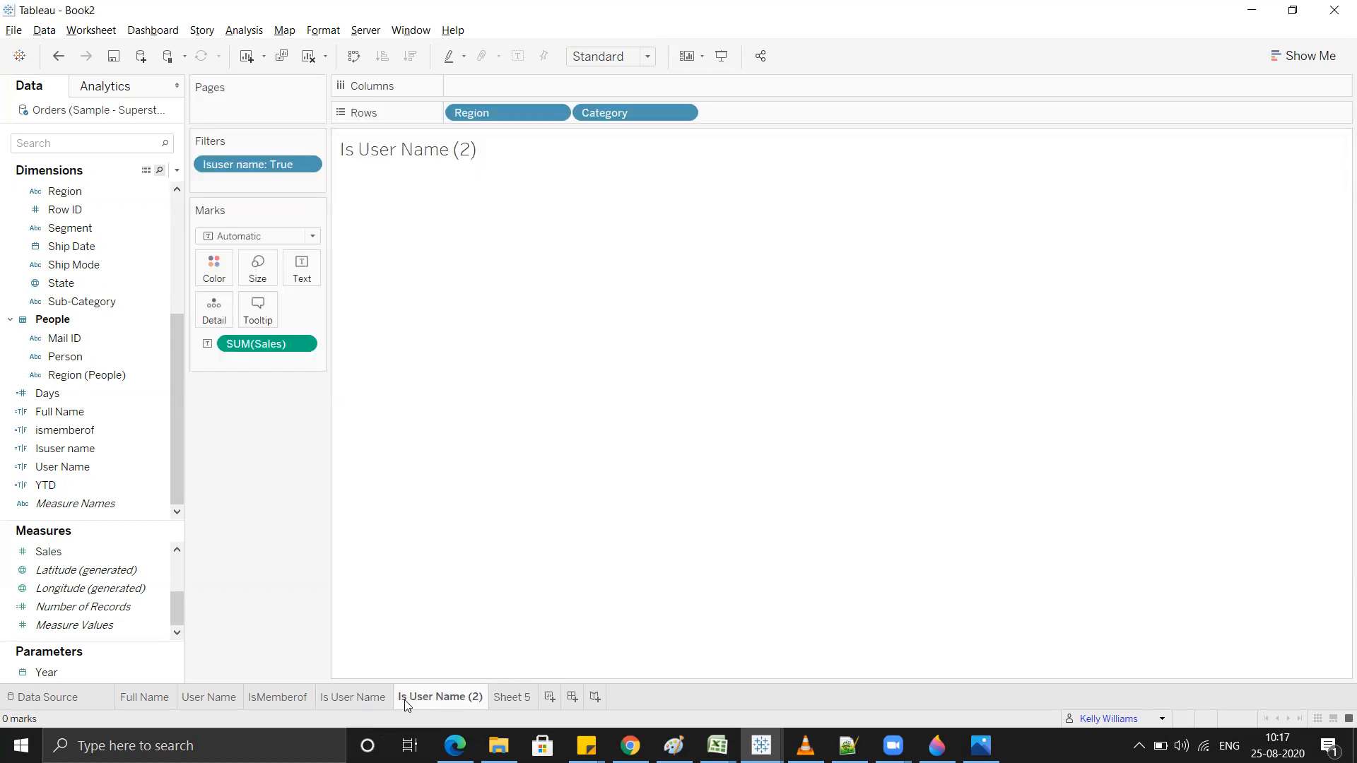
double_click(462, 698)
type("IS Full Name")
key("Return")
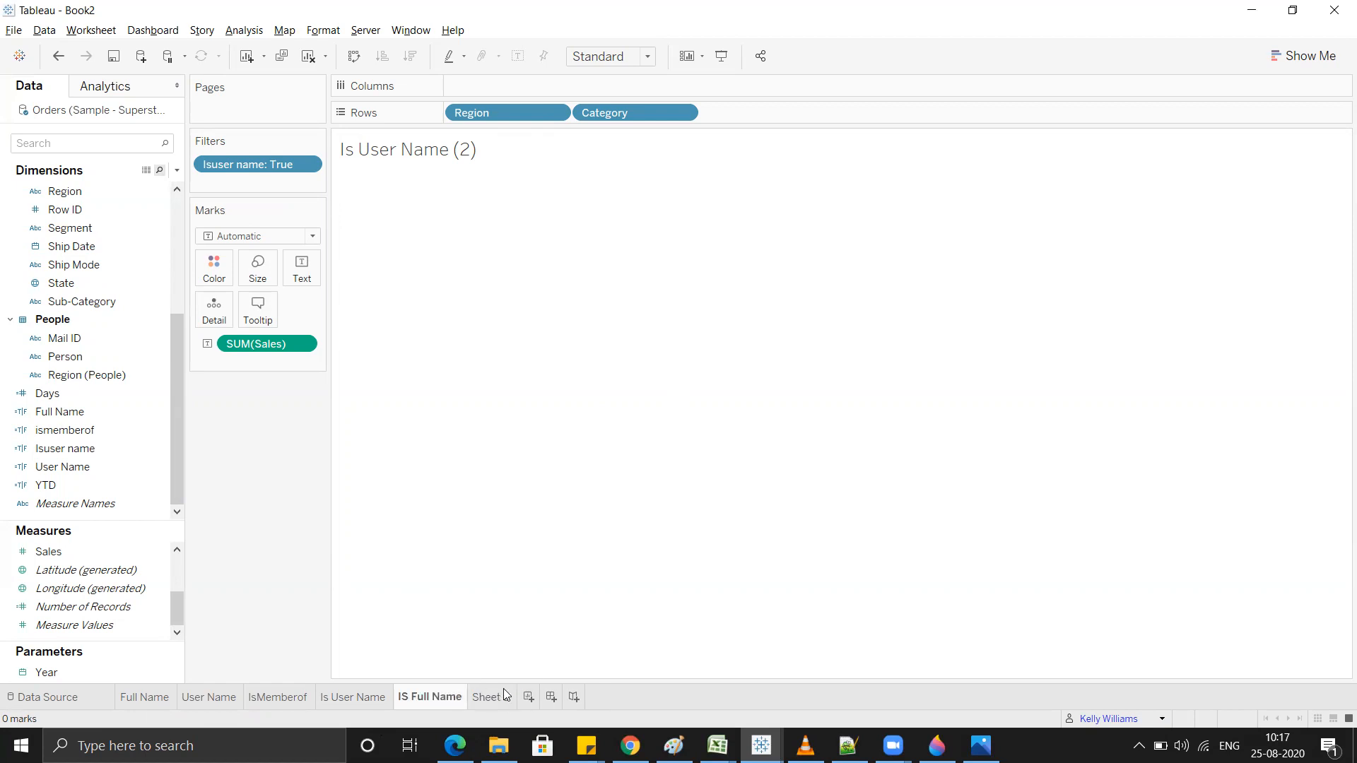
Step: Delete the blank Sheet 5 and remove the Isuser name filter from the IS Full Name sheet
right_click(503, 688)
left_click(566, 523)
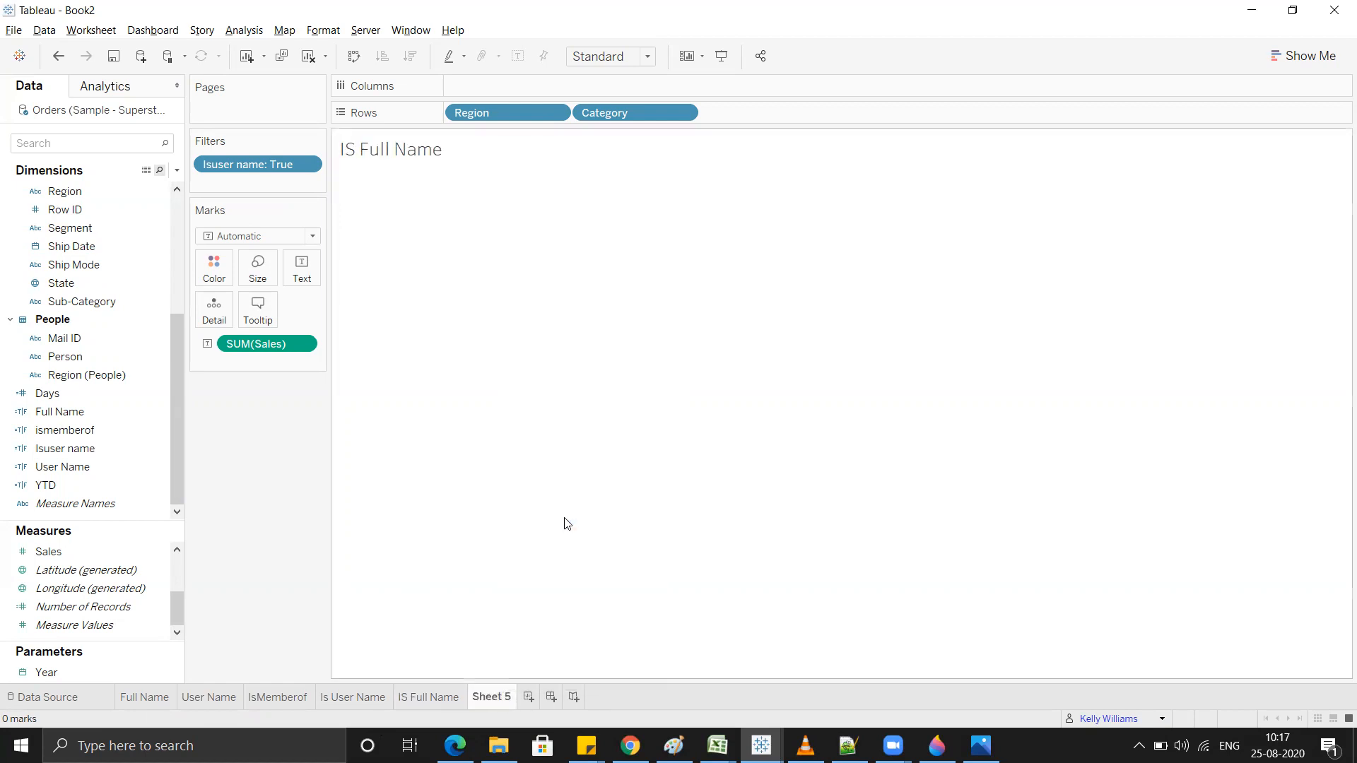
left_click_drag(249, 165, 155, 399)
Step: Start a new calculated field on the IS Full Name sheet and name it "Is Full name"
left_click(178, 170)
left_click(148, 185)
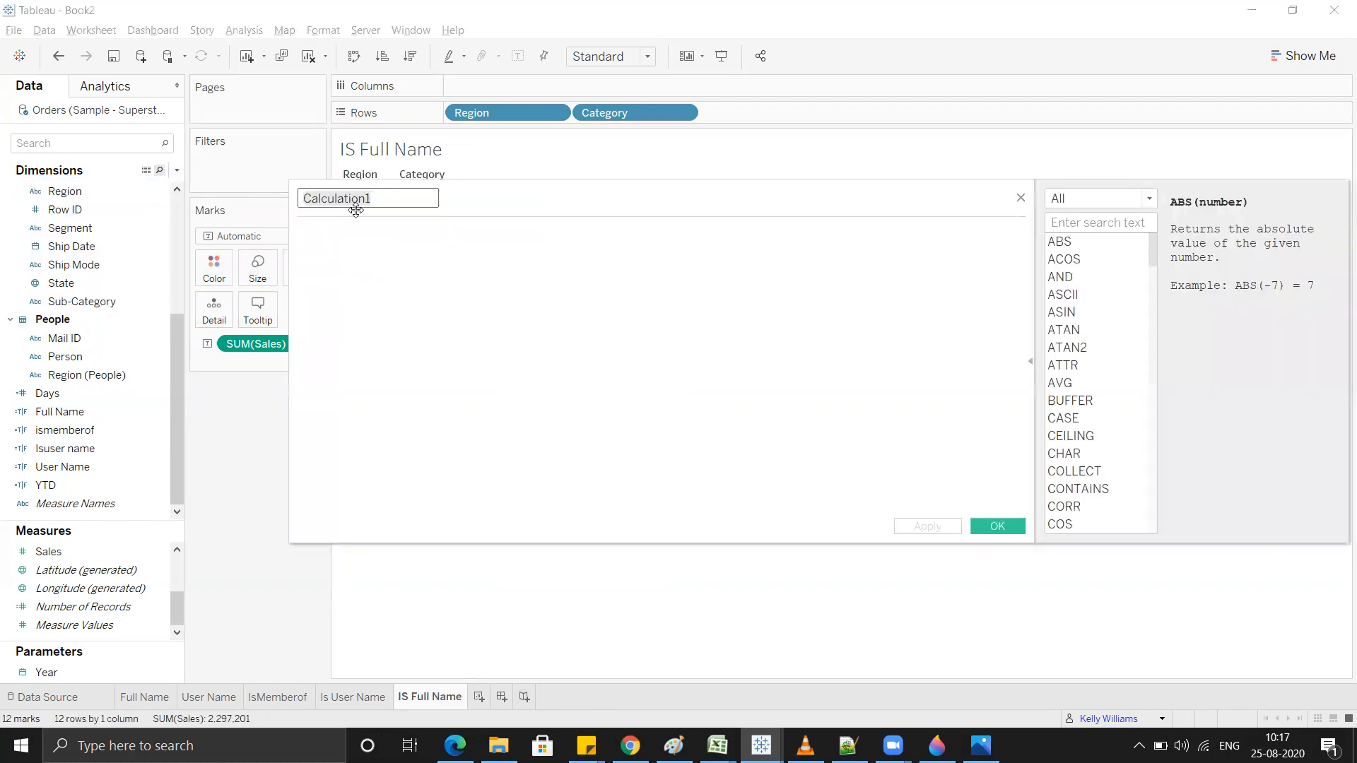
type("Is Full name")
left_click(388, 278)
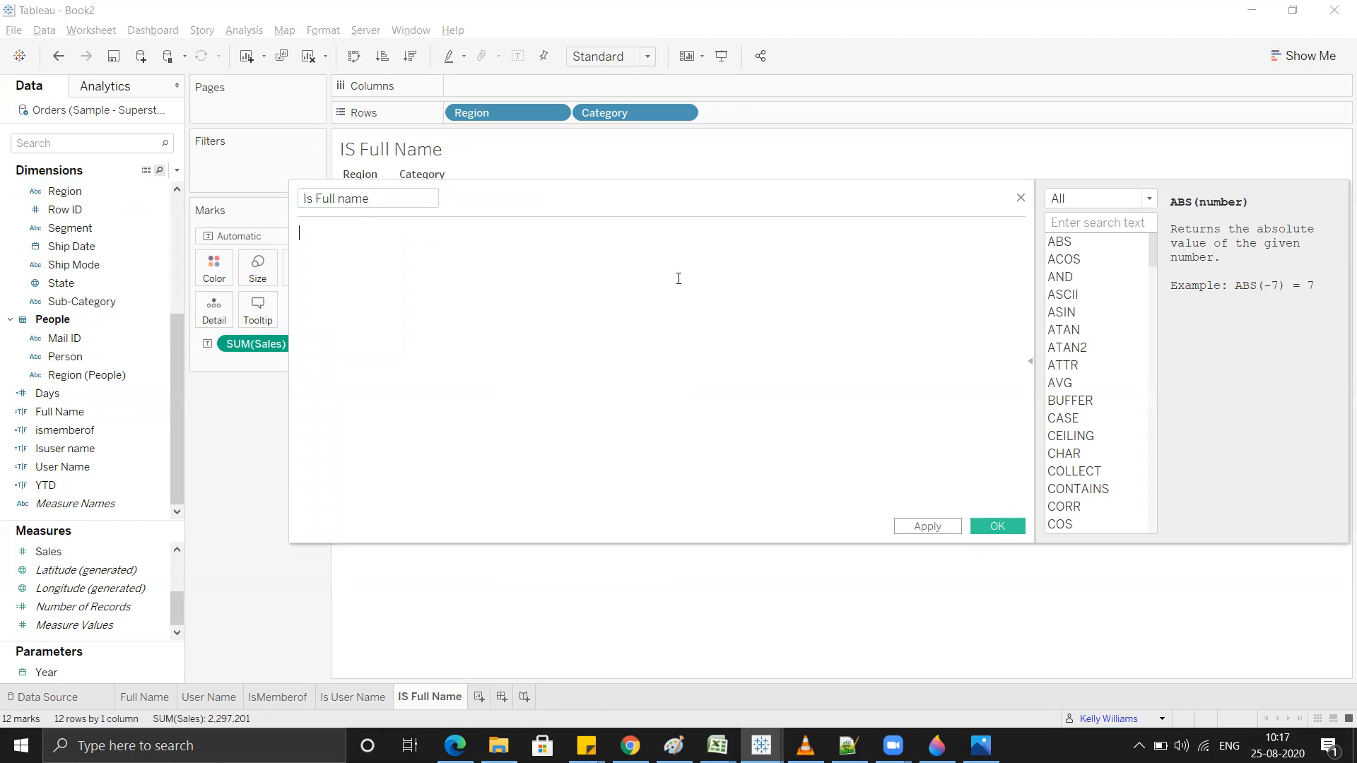
Step: Insert the ISFULLNAME function into the formula and open its argument with a double quote
type("is")
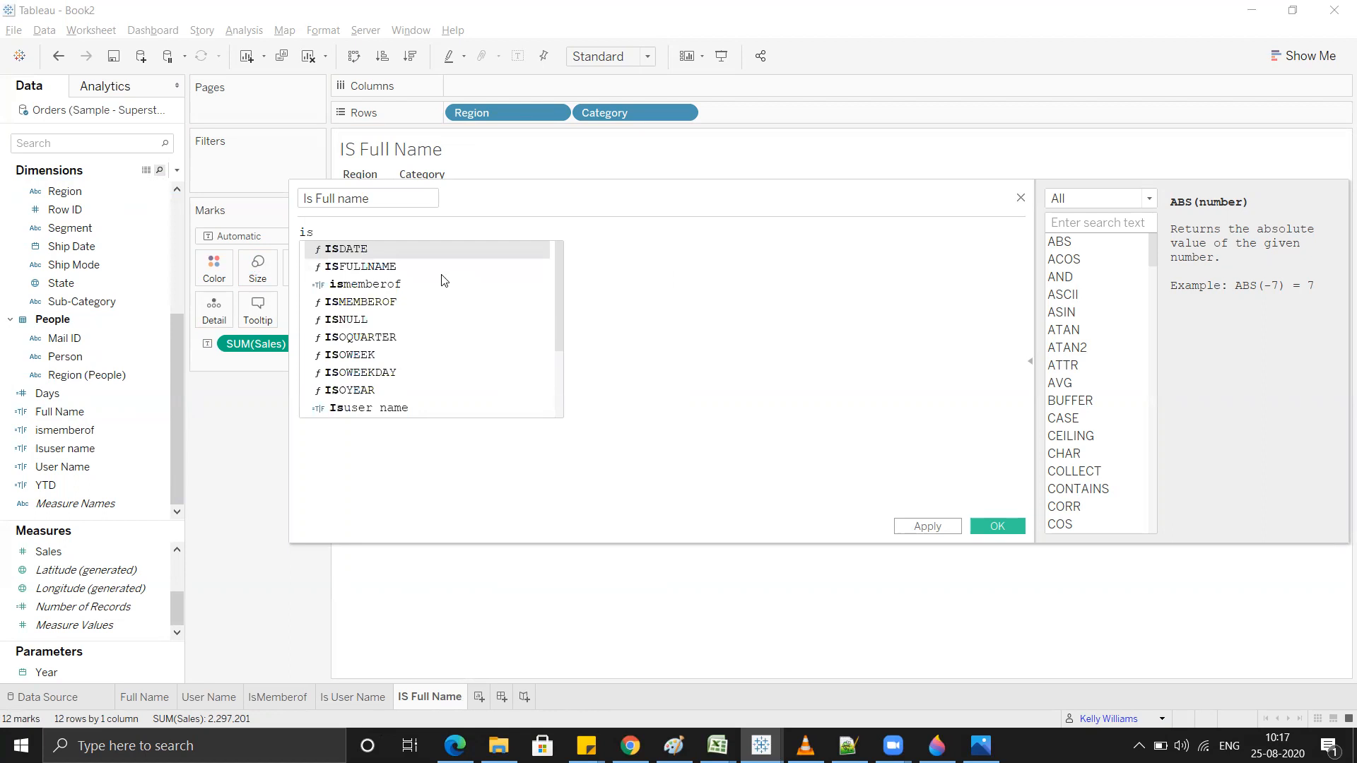
key("Escape")
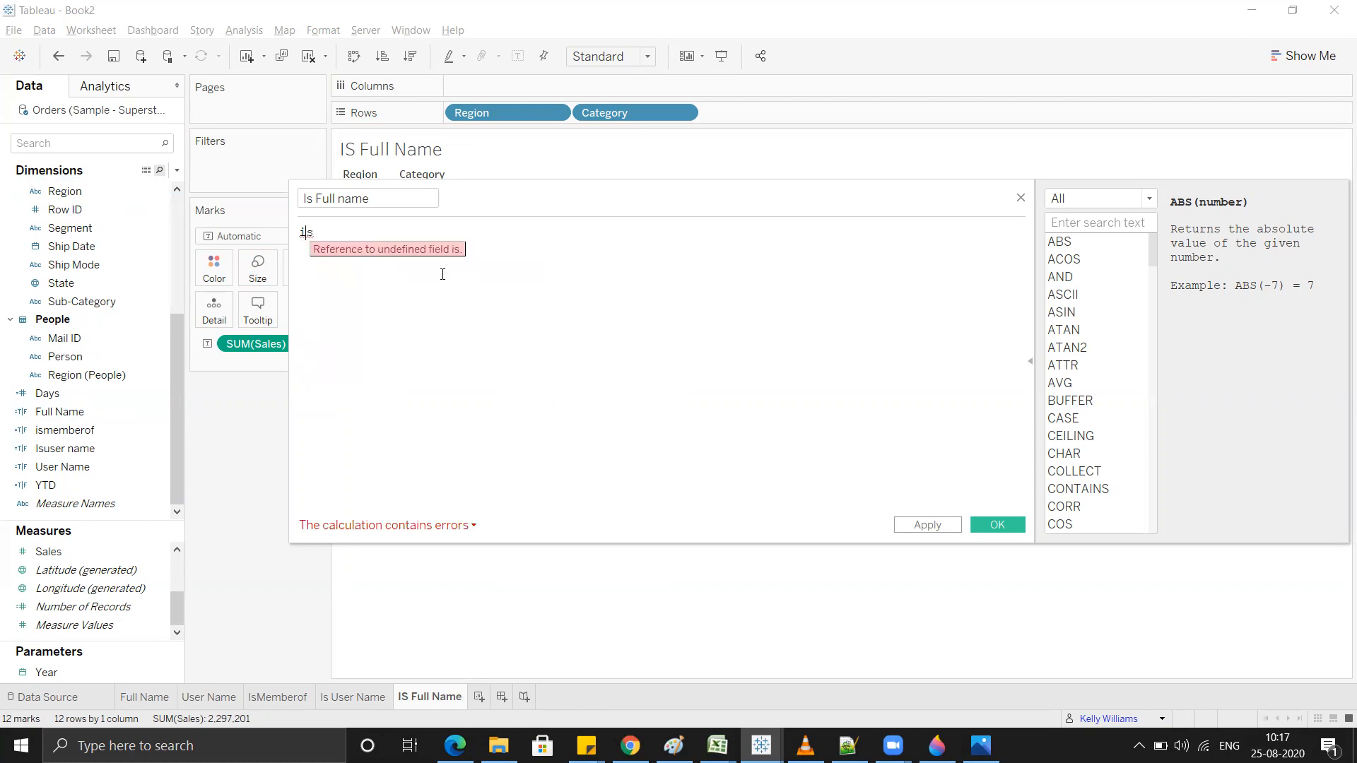
type("fu")
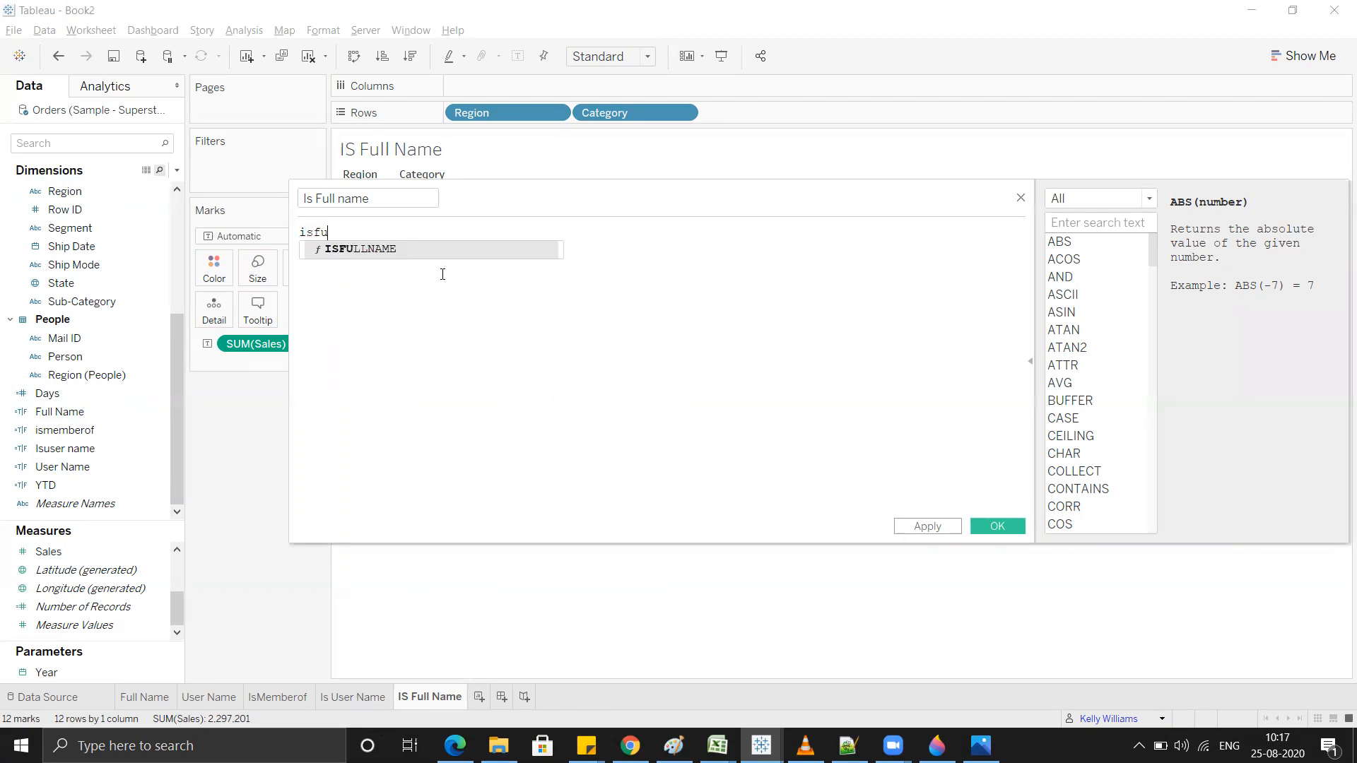
key("Return")
type("\"")
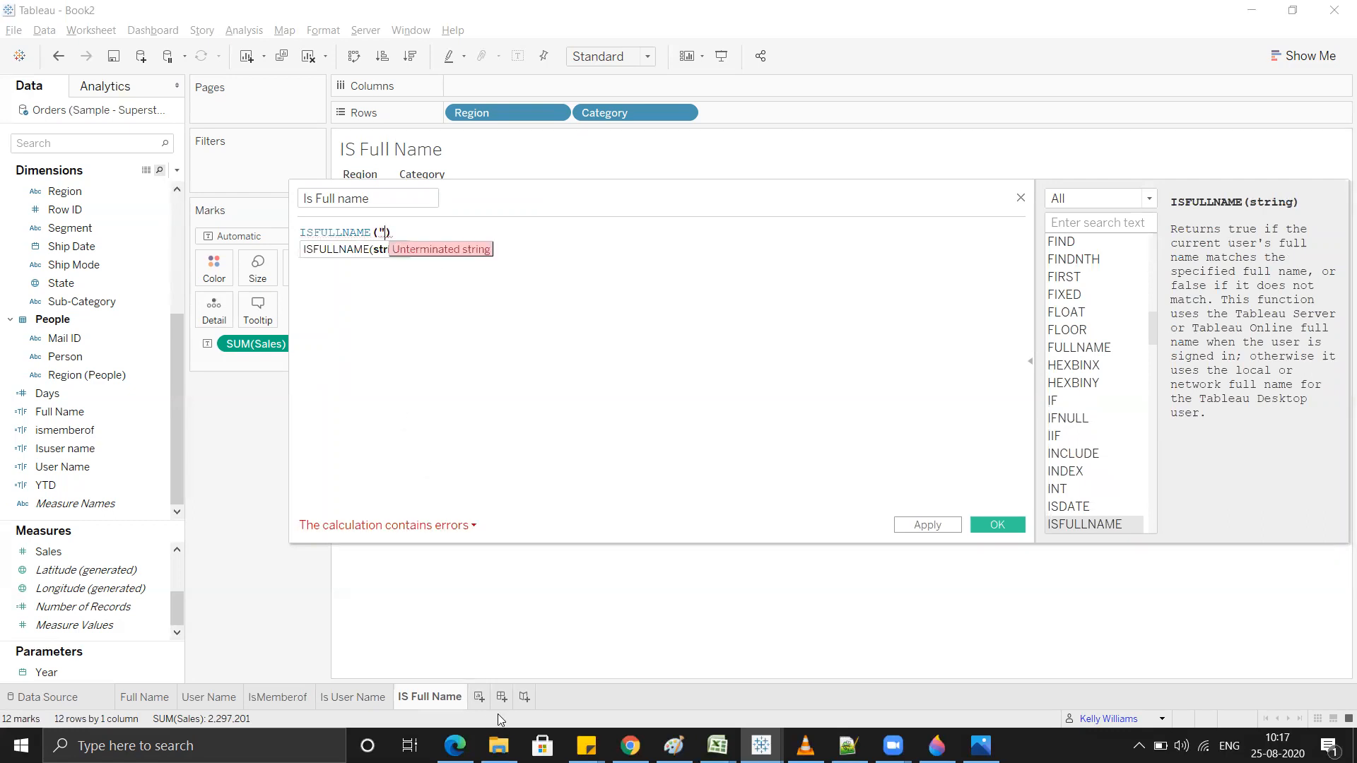
Step: Switch to the Sample - Superstore-YTD workbook in Excel and copy the Central region person's full name from cell A4 of the People sheet
mouse_move(717, 745)
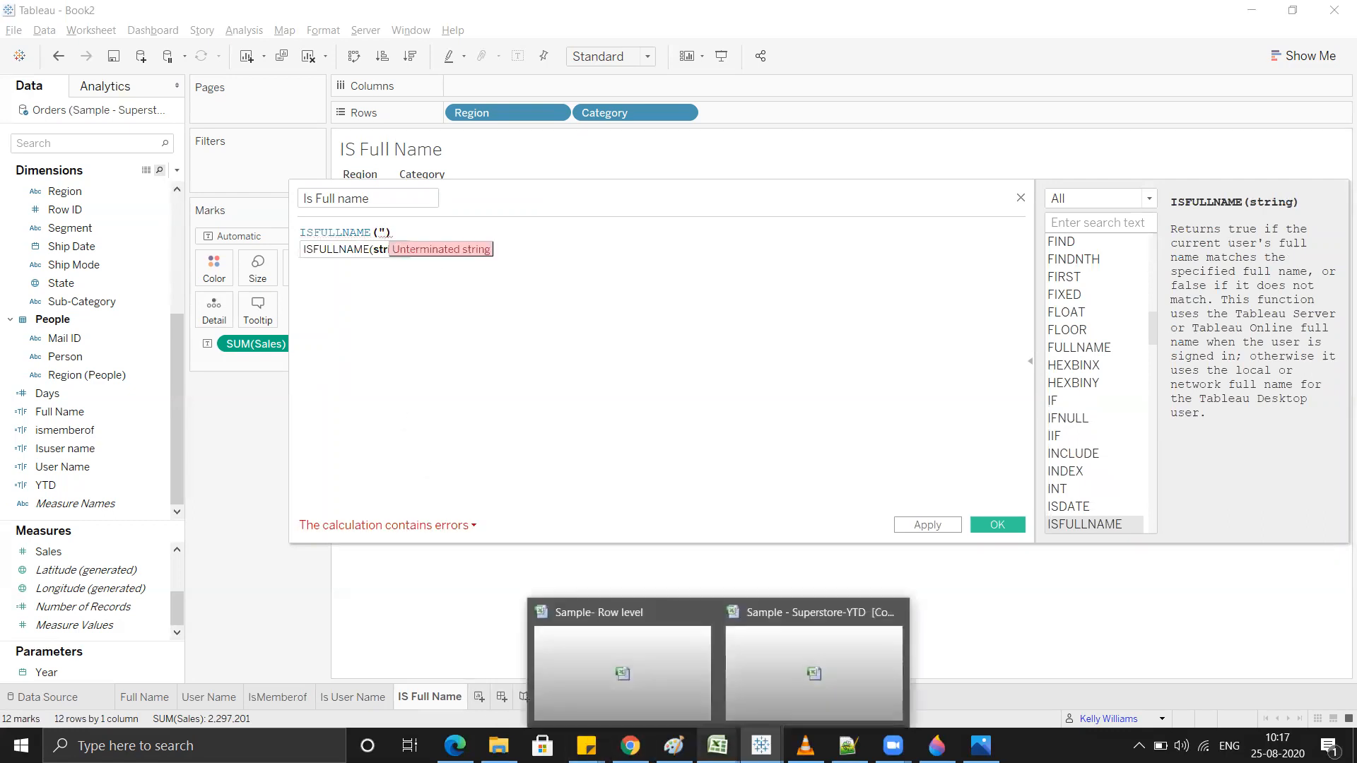
left_click(755, 681)
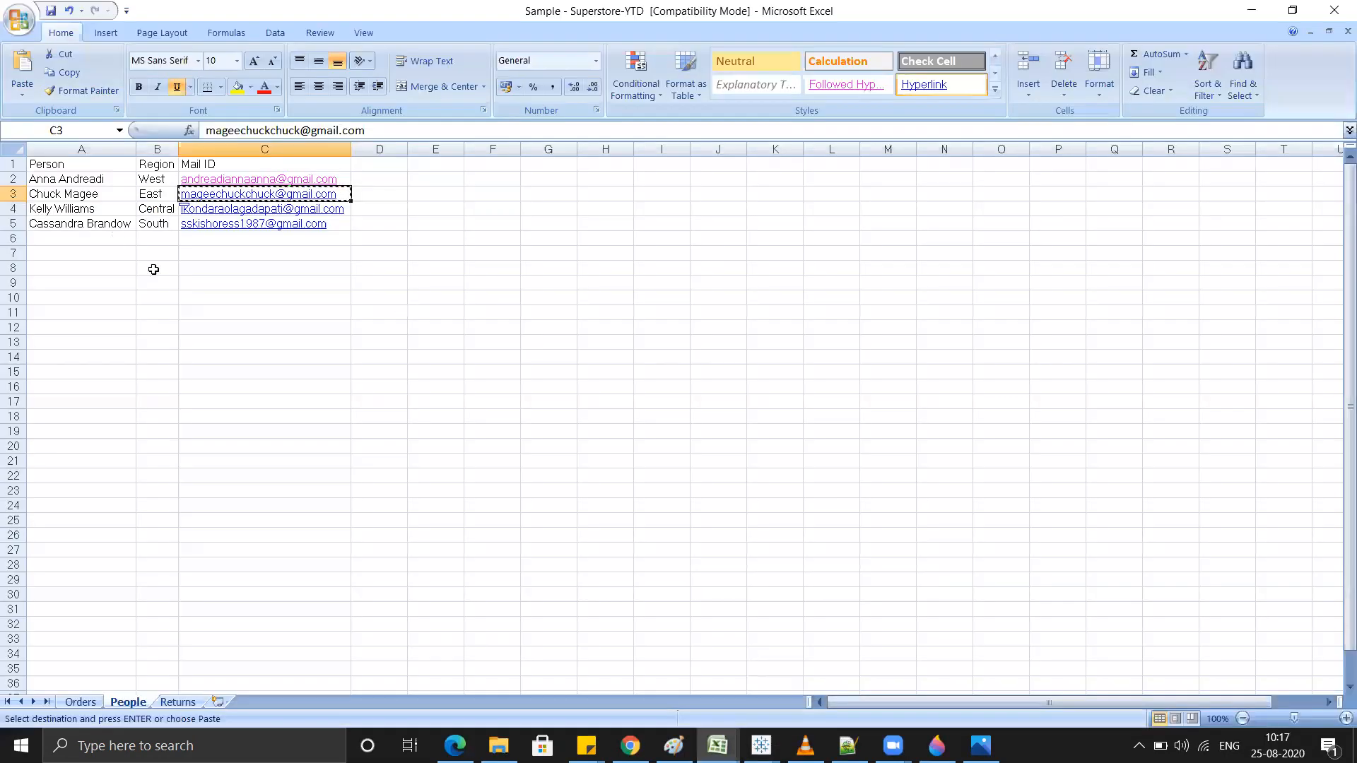
left_click(90, 180)
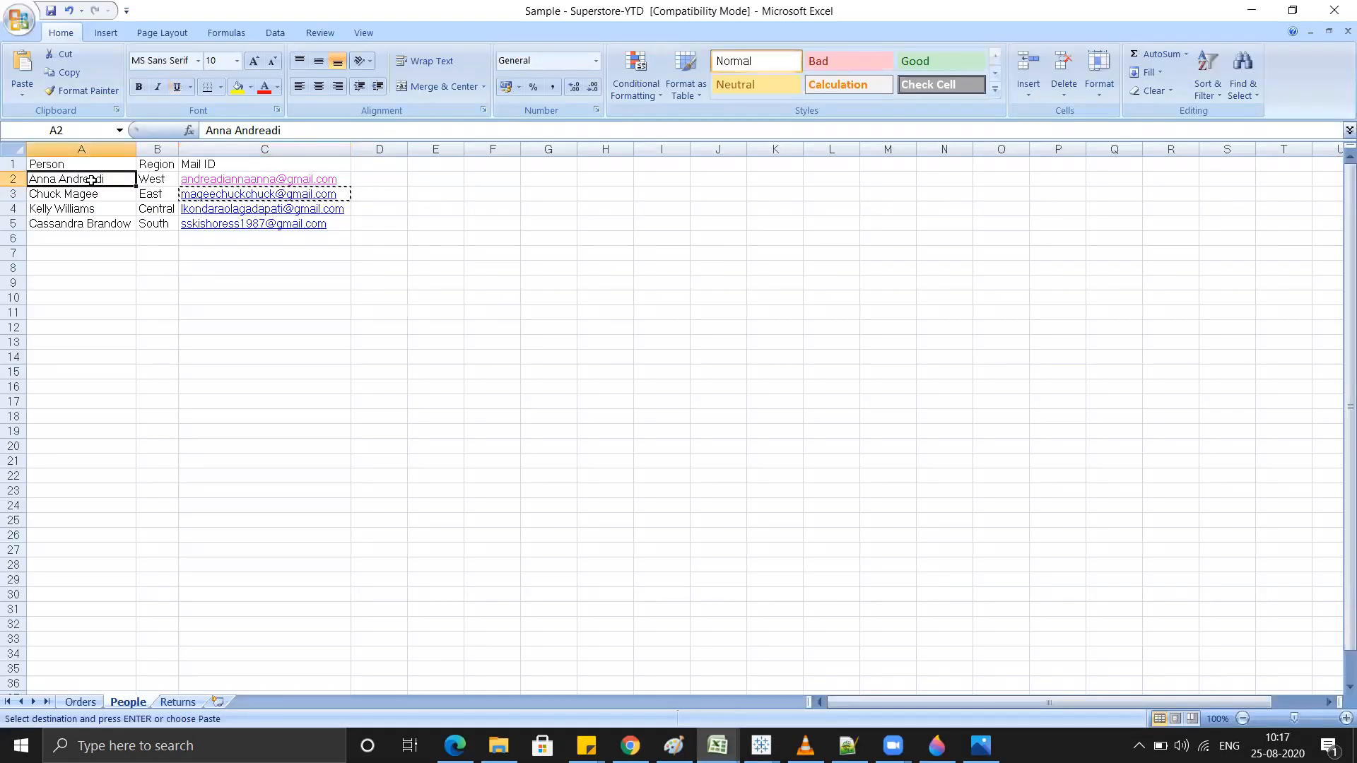
key("ctrl+c")
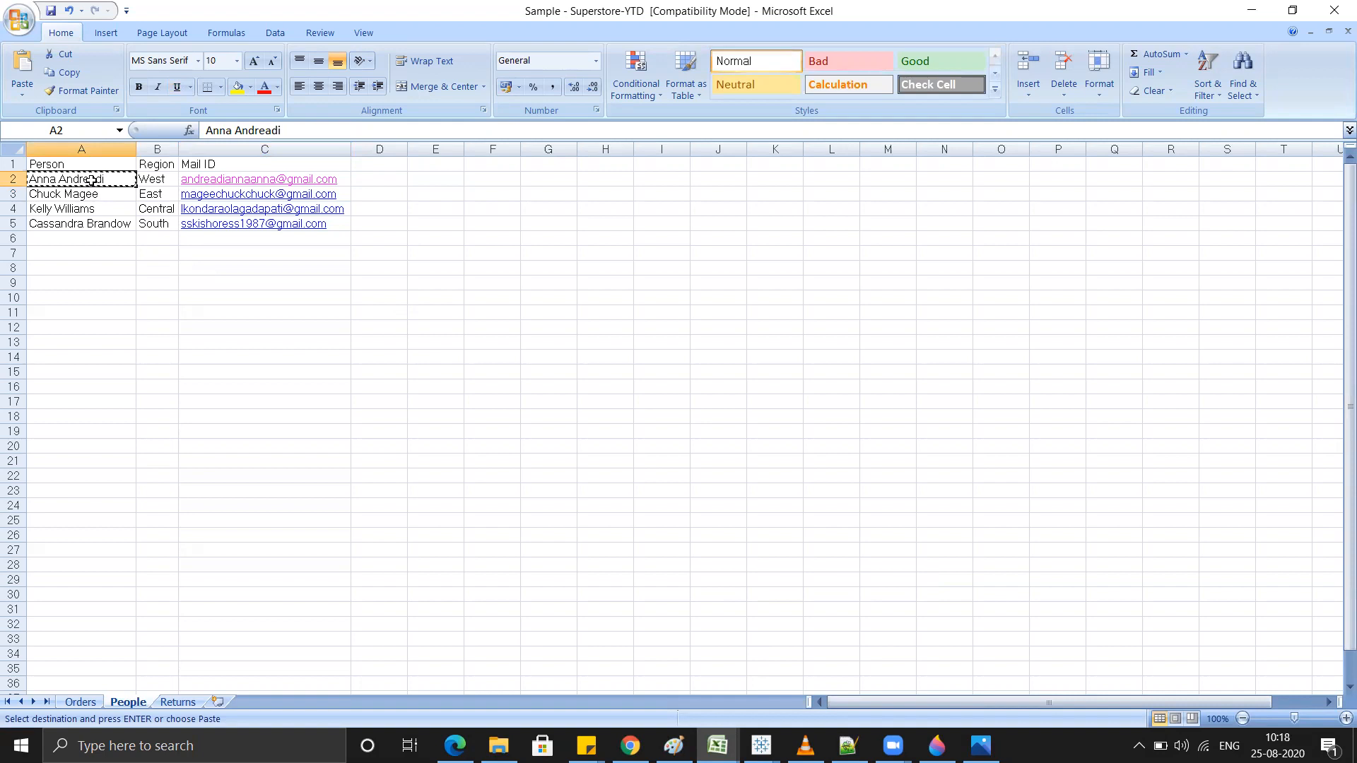
left_click(129, 298)
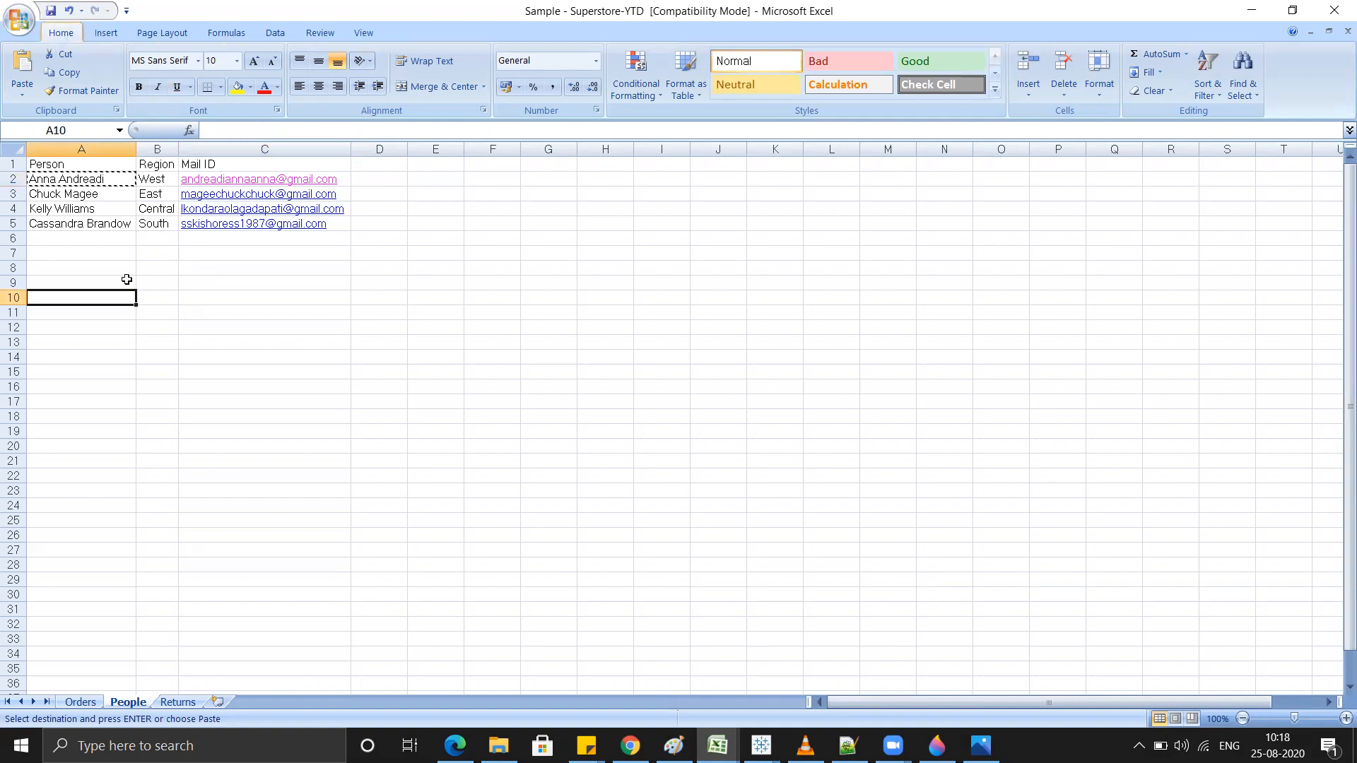
left_click(87, 209)
key("ctrl+c")
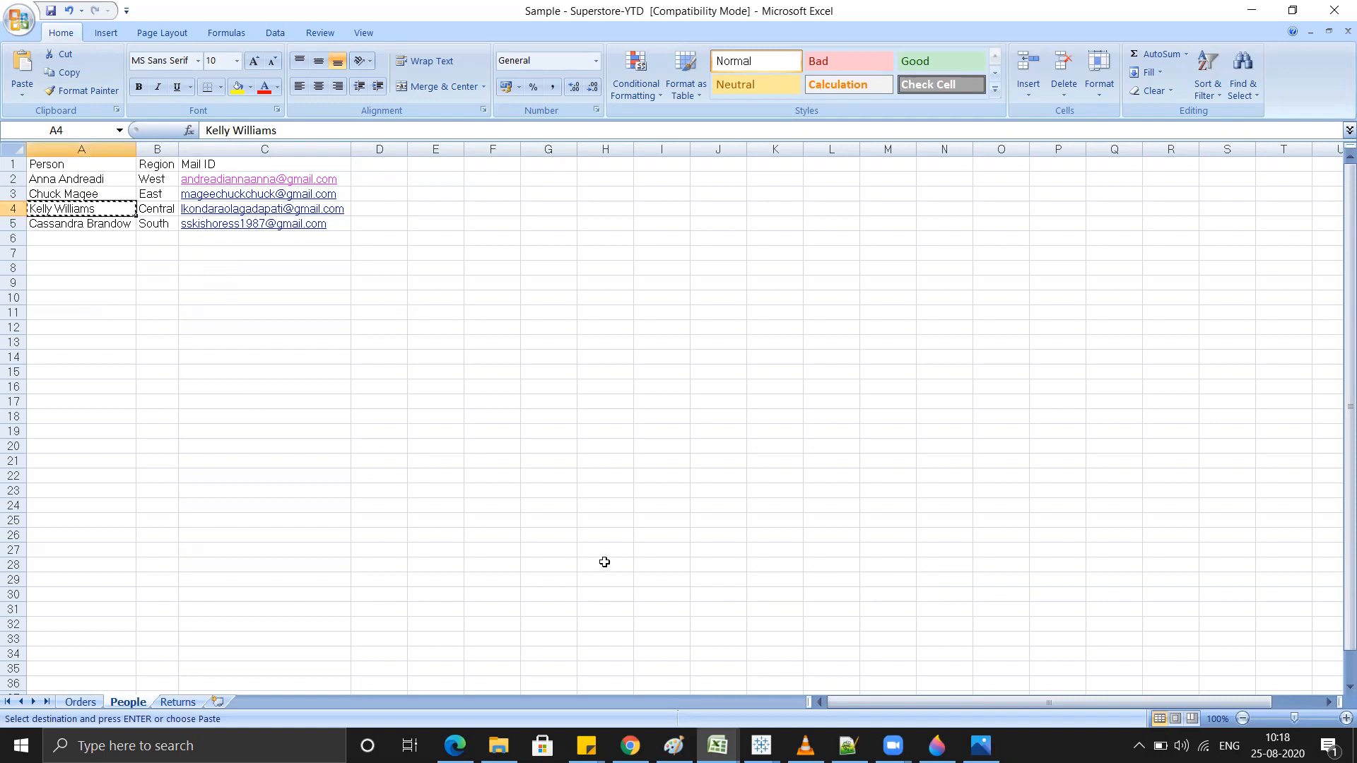
Step: Switch back to Tableau, paste the copied full name as the ISFULLNAME argument, close the quote and save the calculated field
key("alt+Tab")
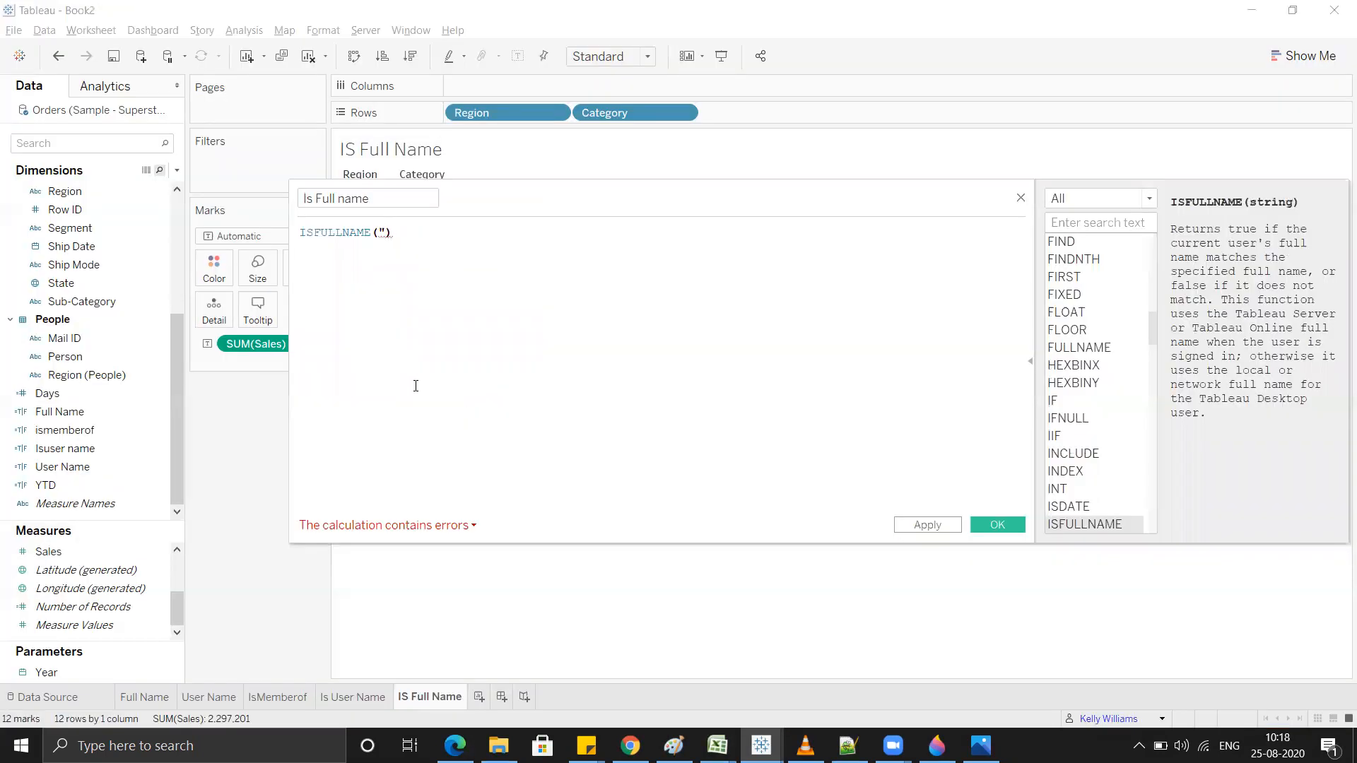
key("ctrl+v")
key("BackSpace")
type("\"")
key("Right")
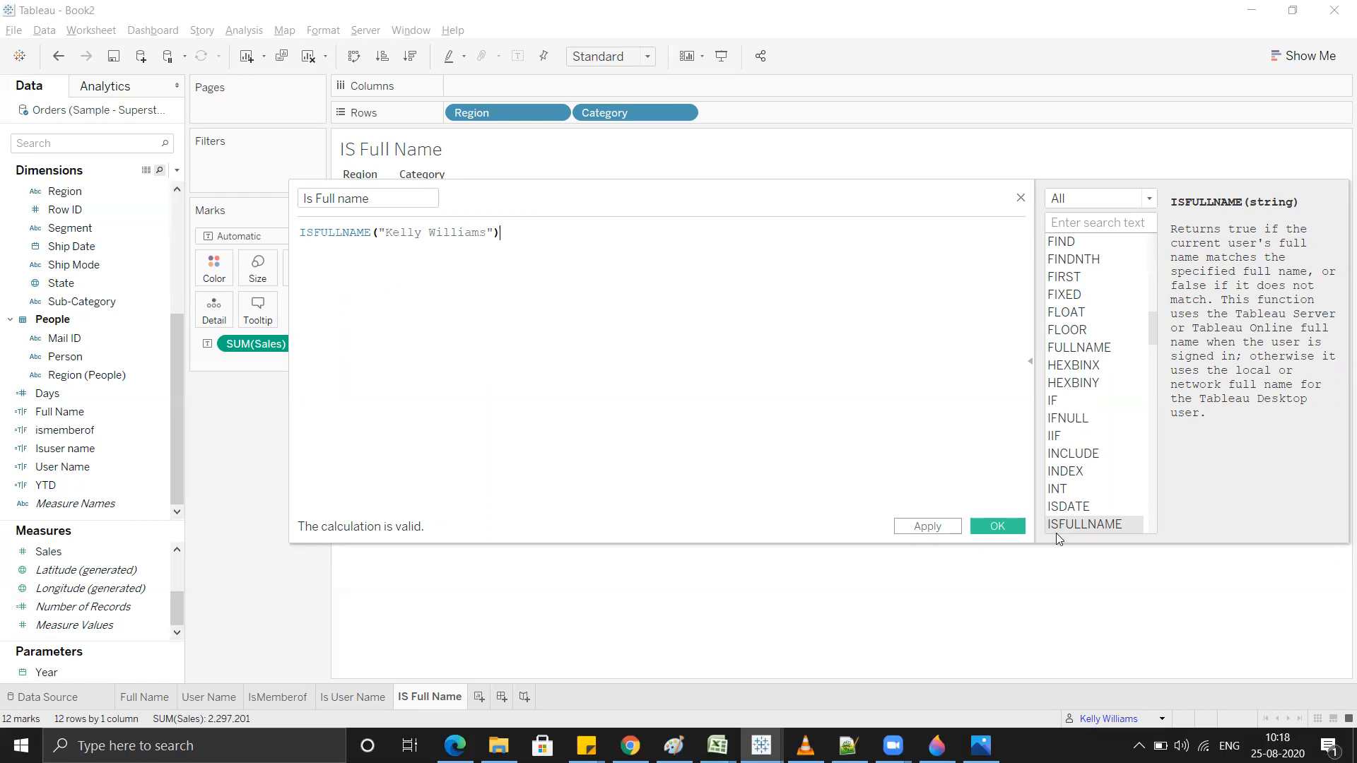
left_click(1003, 525)
Step: Filter the IS Full Name sheet by the Is Full name field, keeping only True
left_click_drag(86, 427, 241, 168)
left_click(533, 276)
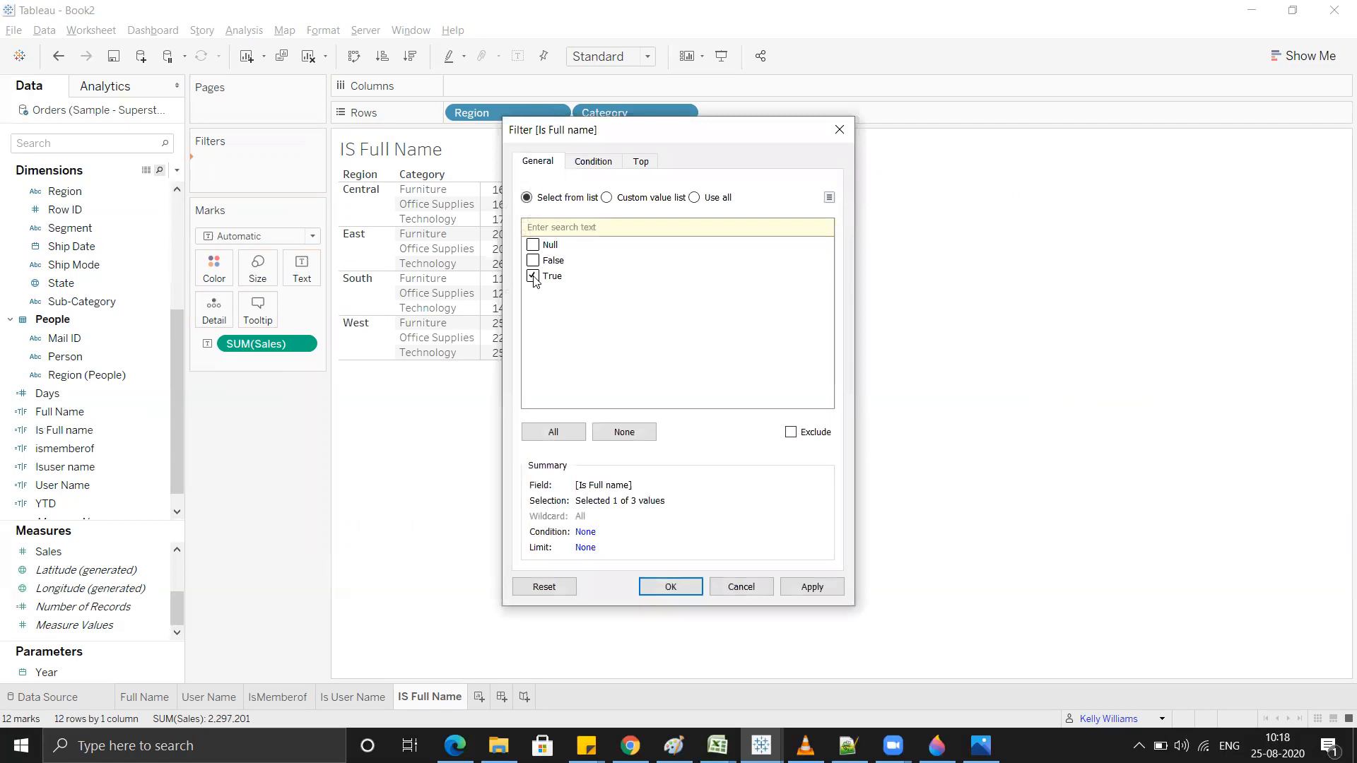
left_click(678, 594)
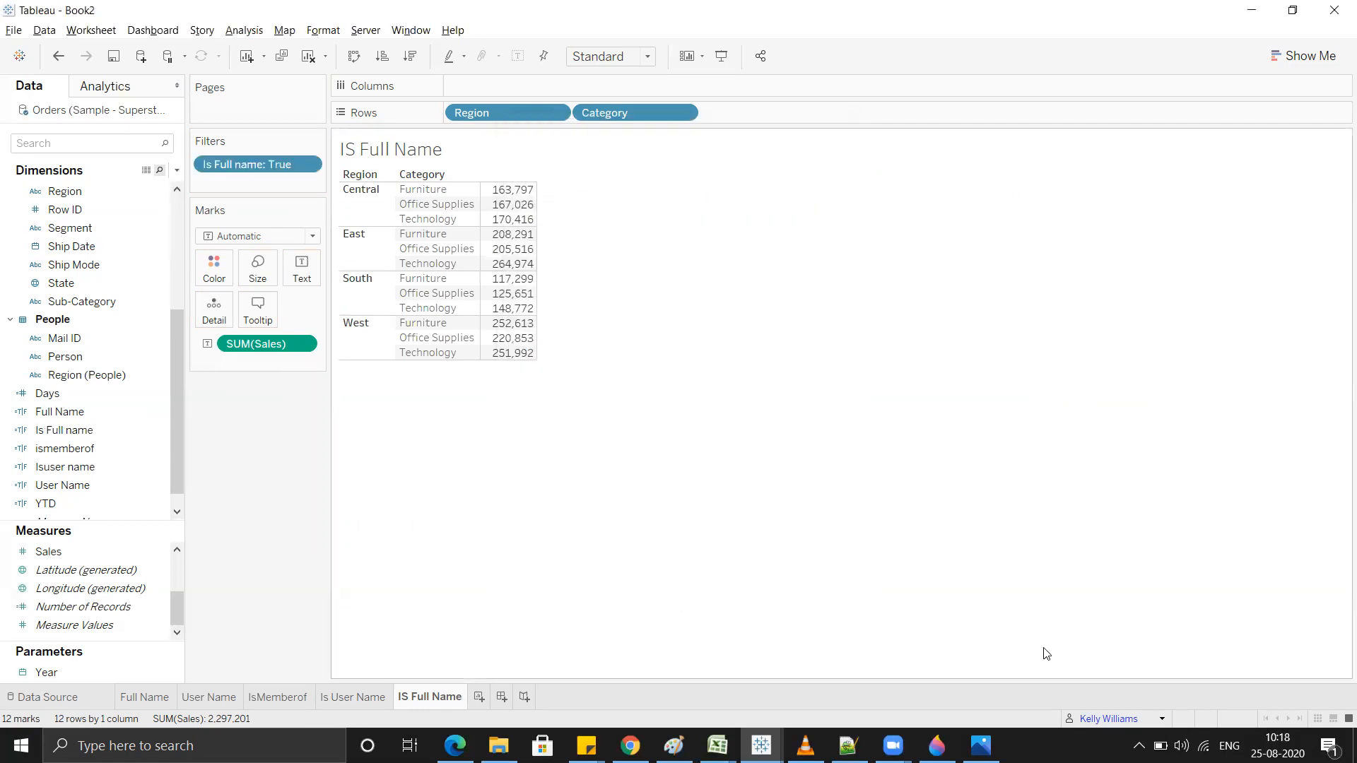
Step: Preview the IS Full Name sheet as the West region's user, and examine the Full Name sheet and its fields as that user
left_click(1161, 719)
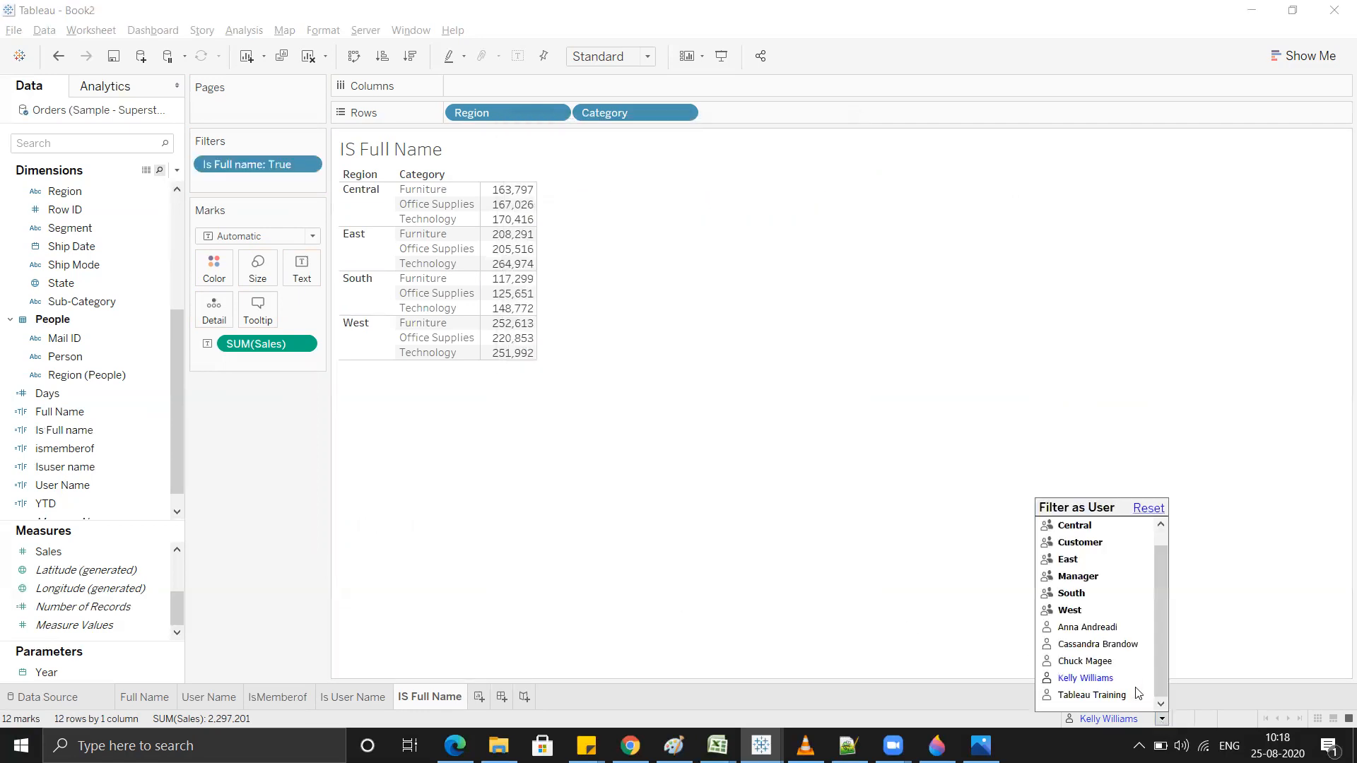
left_click(1093, 628)
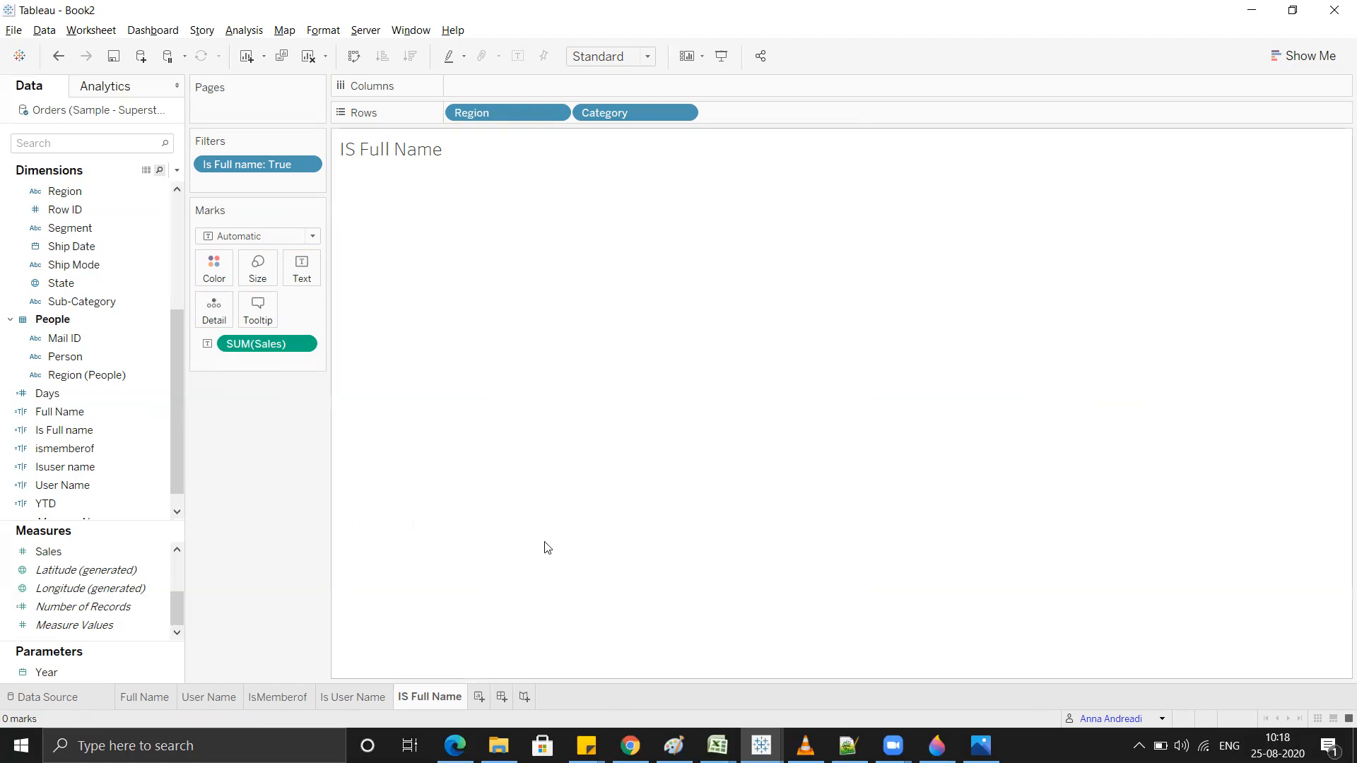
left_click(146, 697)
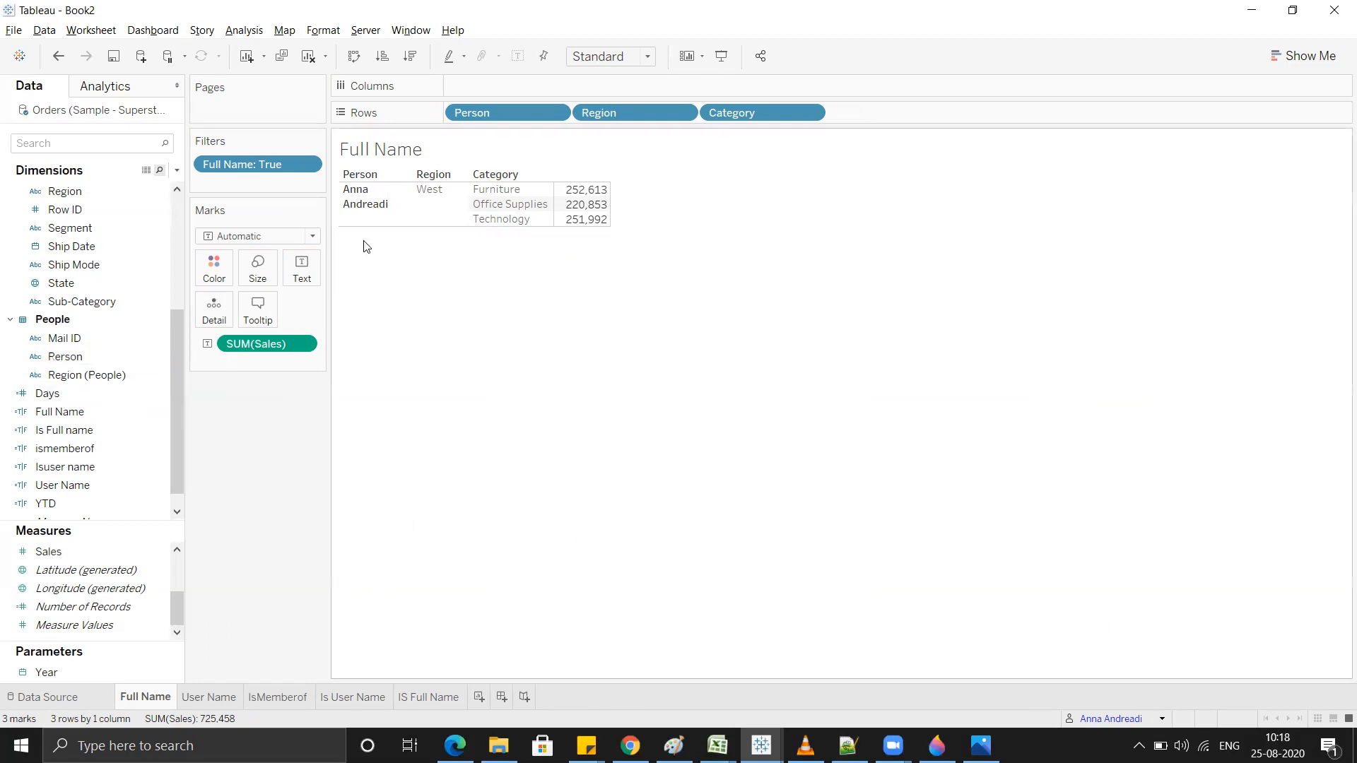
left_click(367, 213)
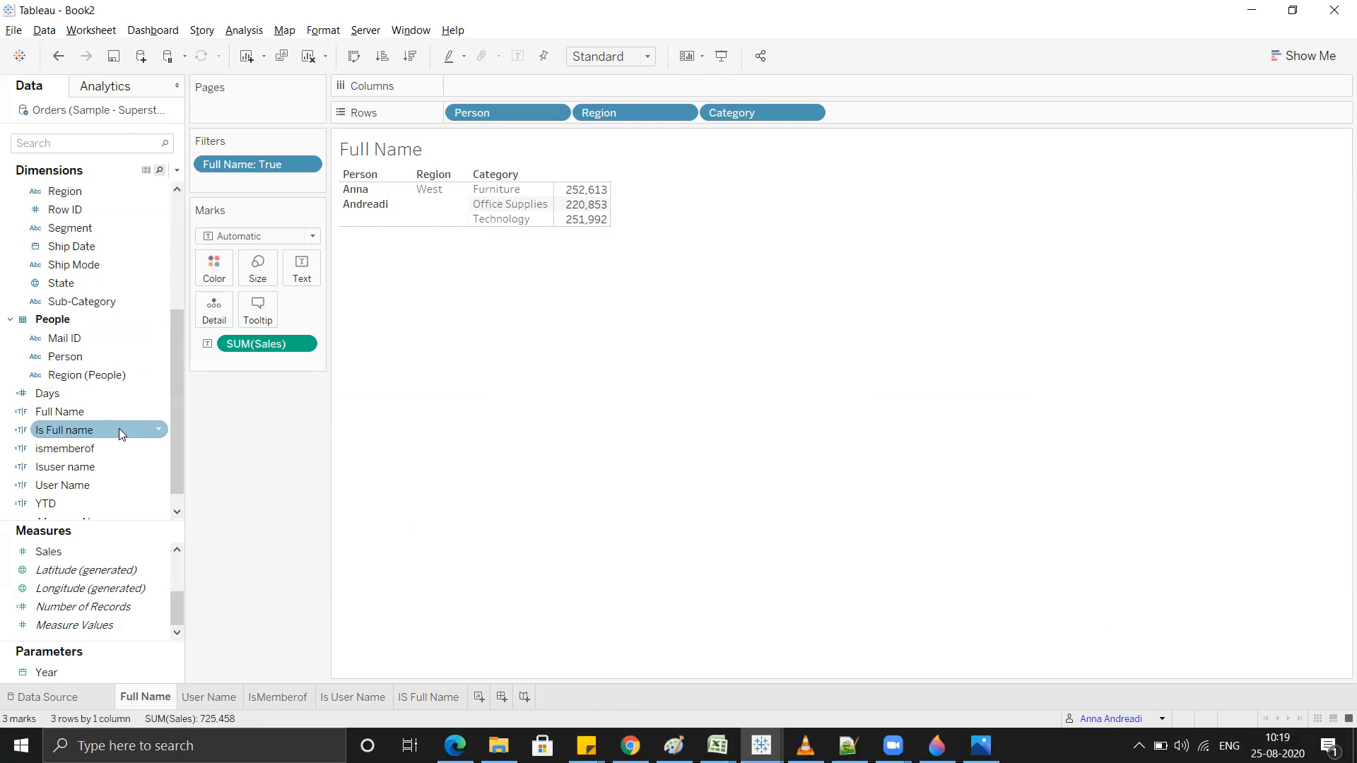
scroll(118, 428, "up", 1)
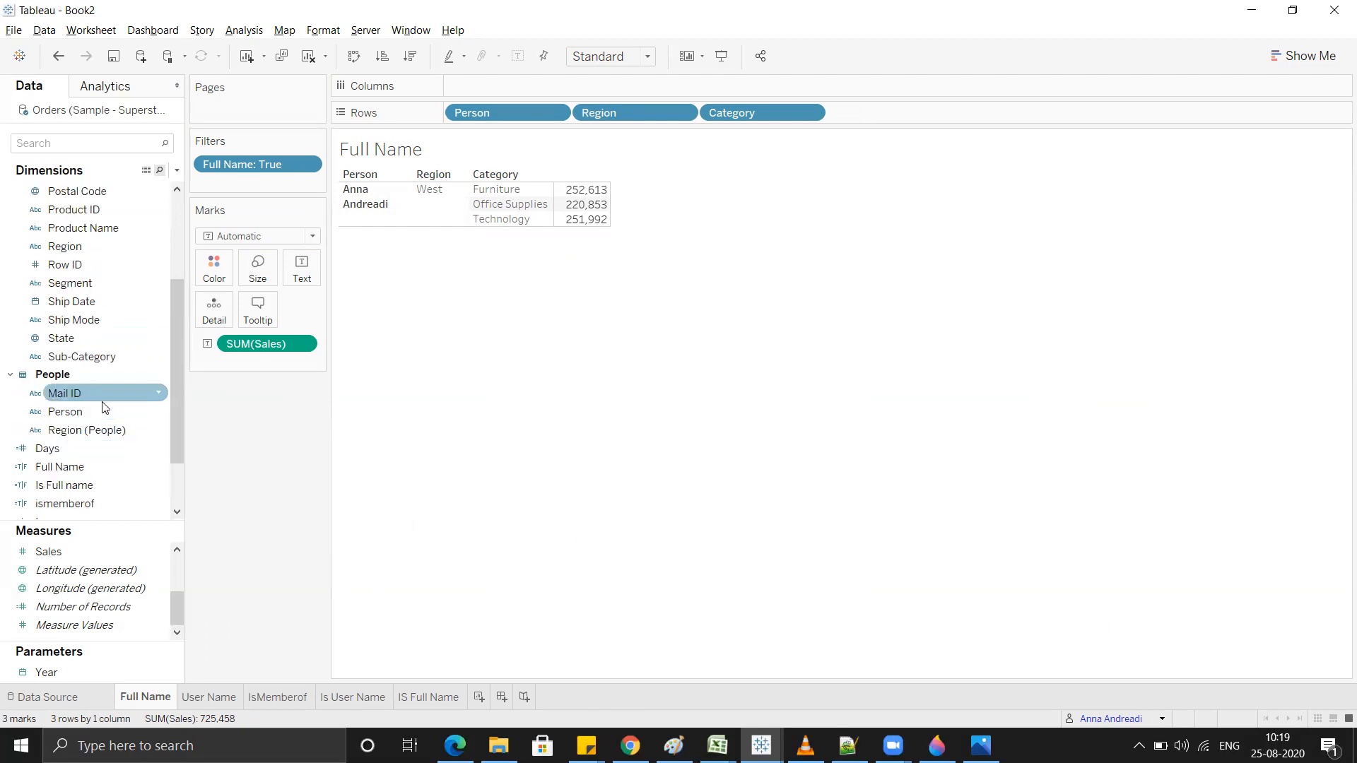
left_click_drag(177, 403, 176, 440)
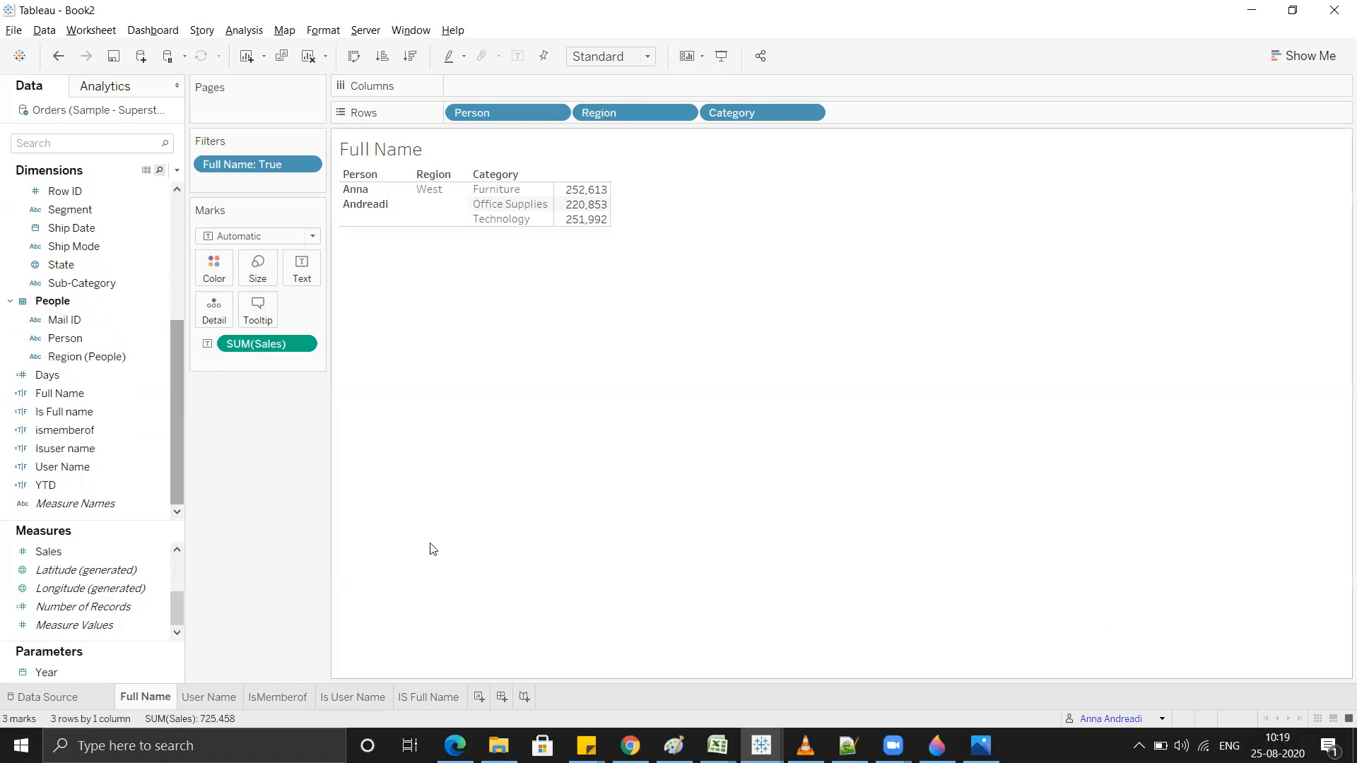
Step: Start publishing the workbook to Tableau Online in the Default project and name it "User Functions"
left_click(365, 29)
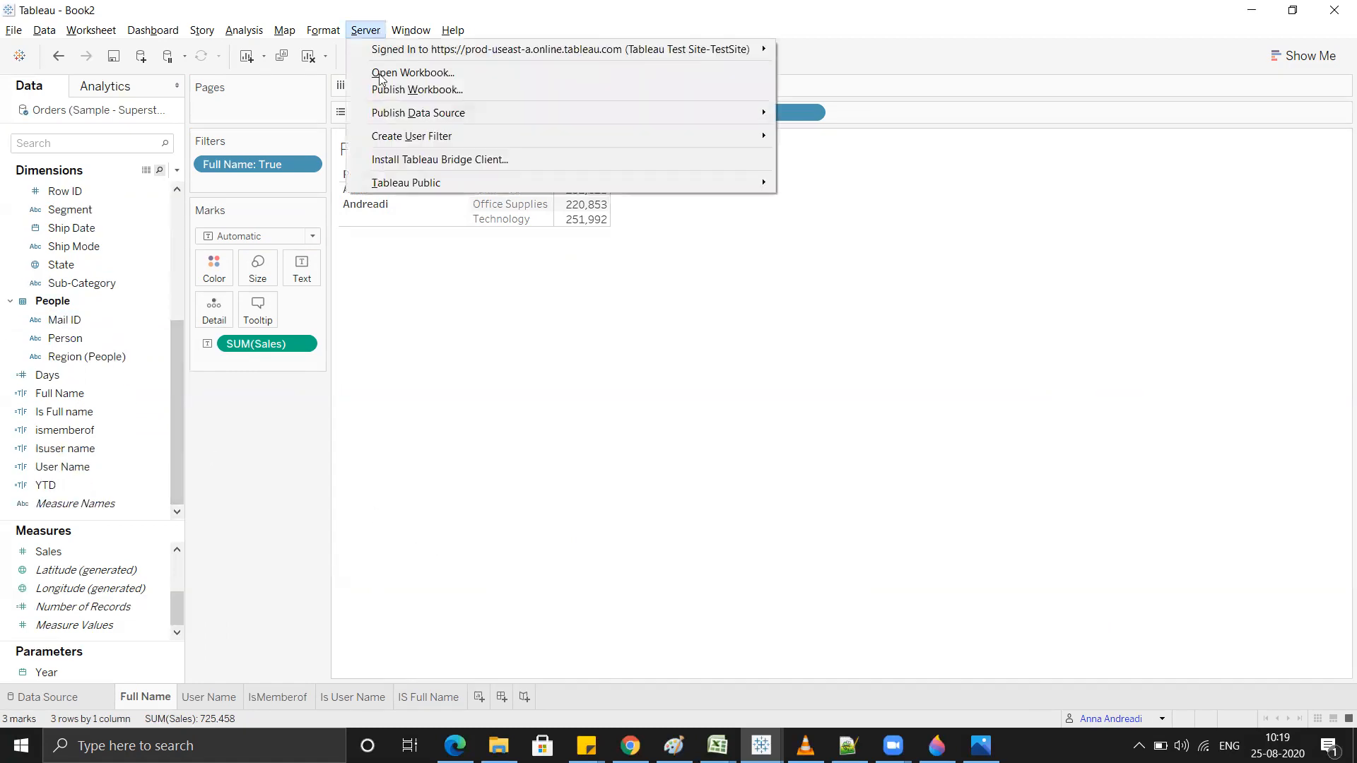
left_click(420, 91)
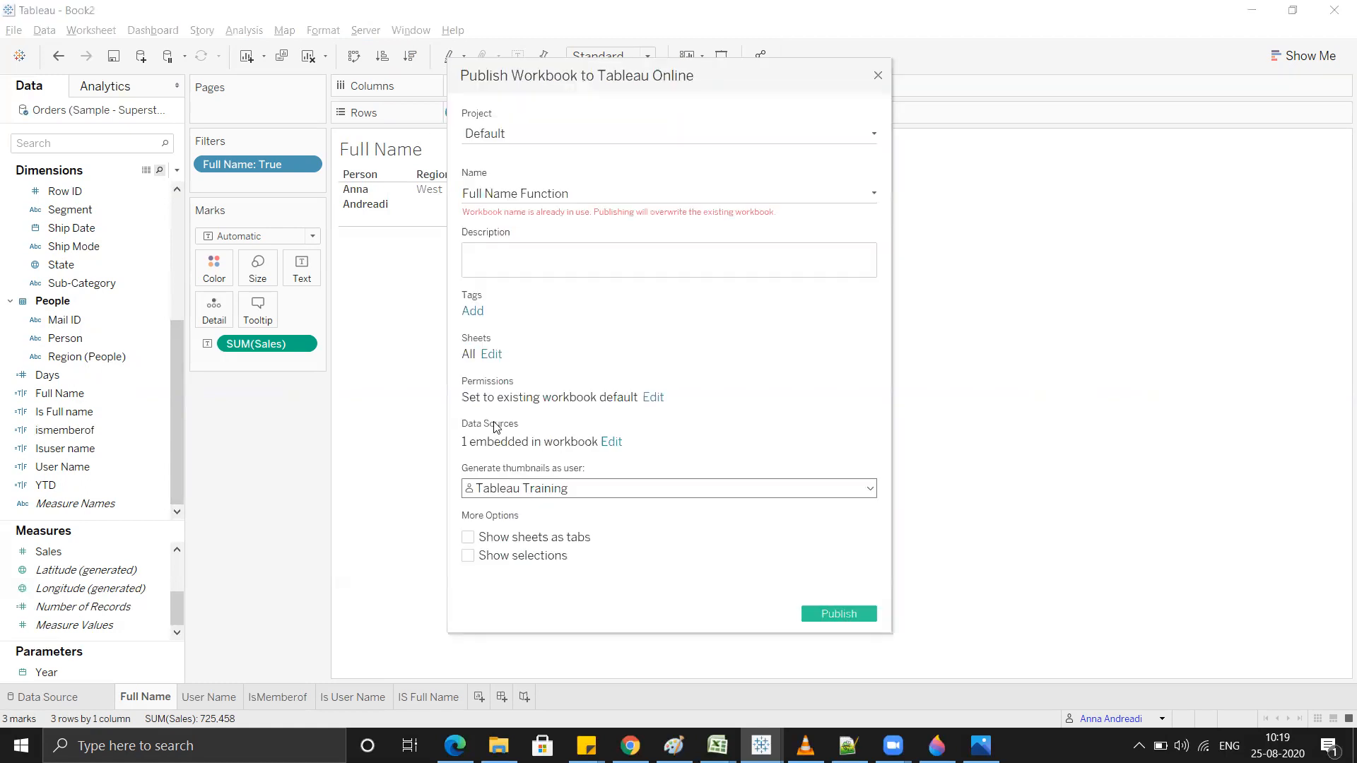
left_click_drag(592, 191, 389, 196)
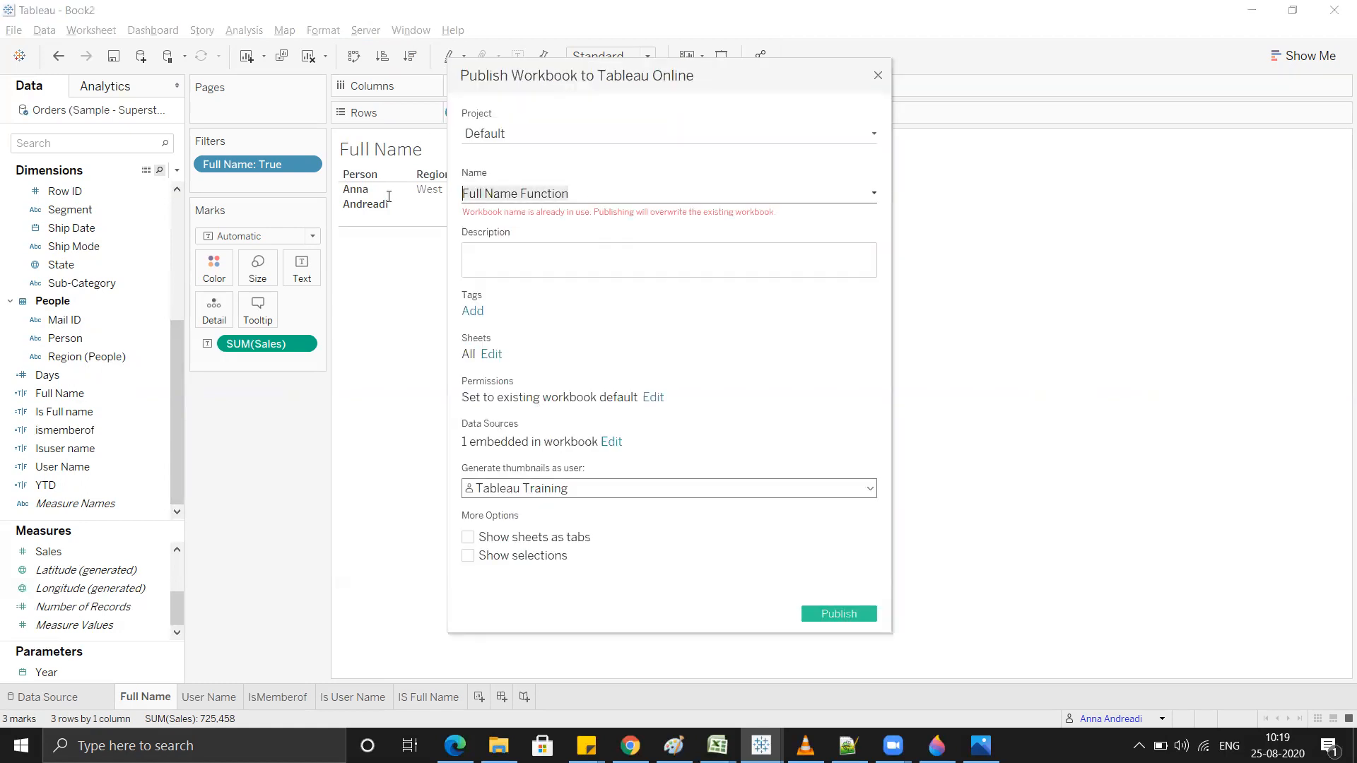
type("Y")
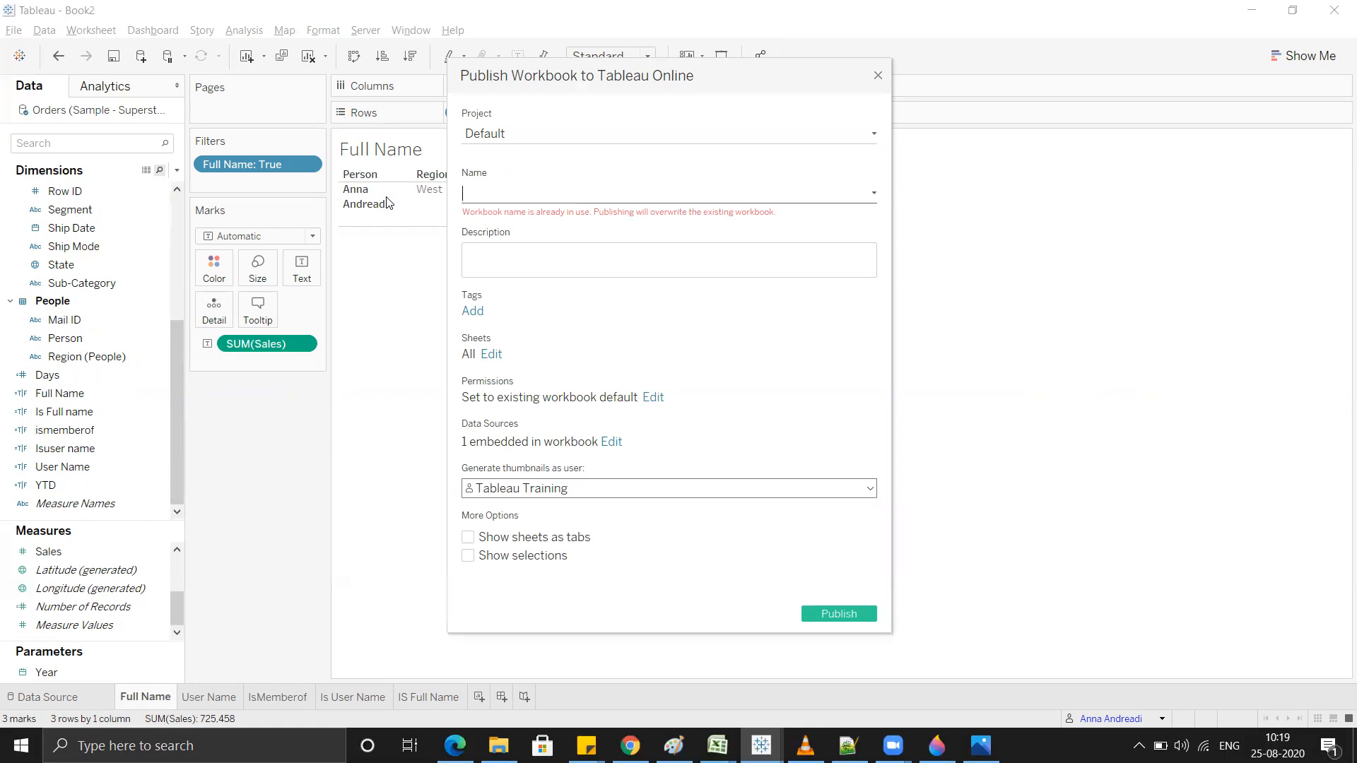
type("User Functions")
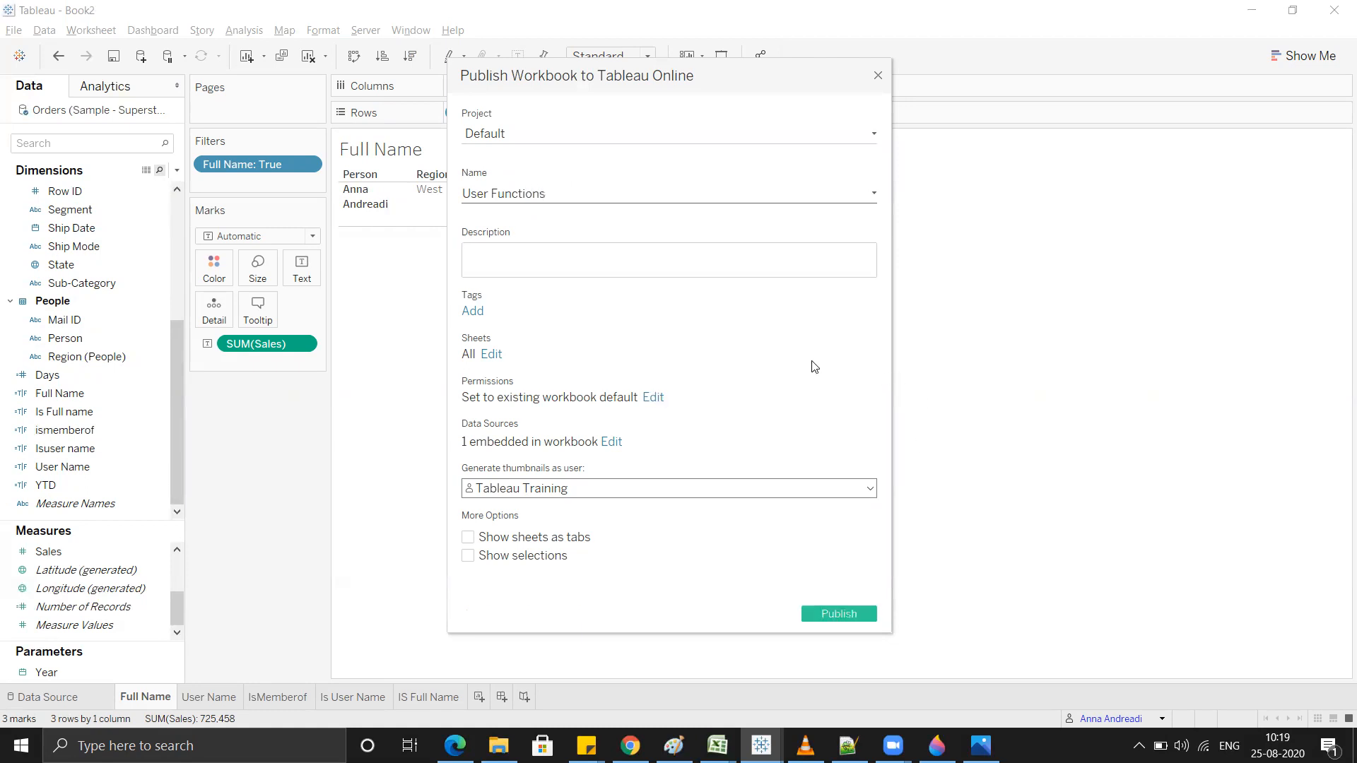
left_click_drag(559, 196, 442, 197)
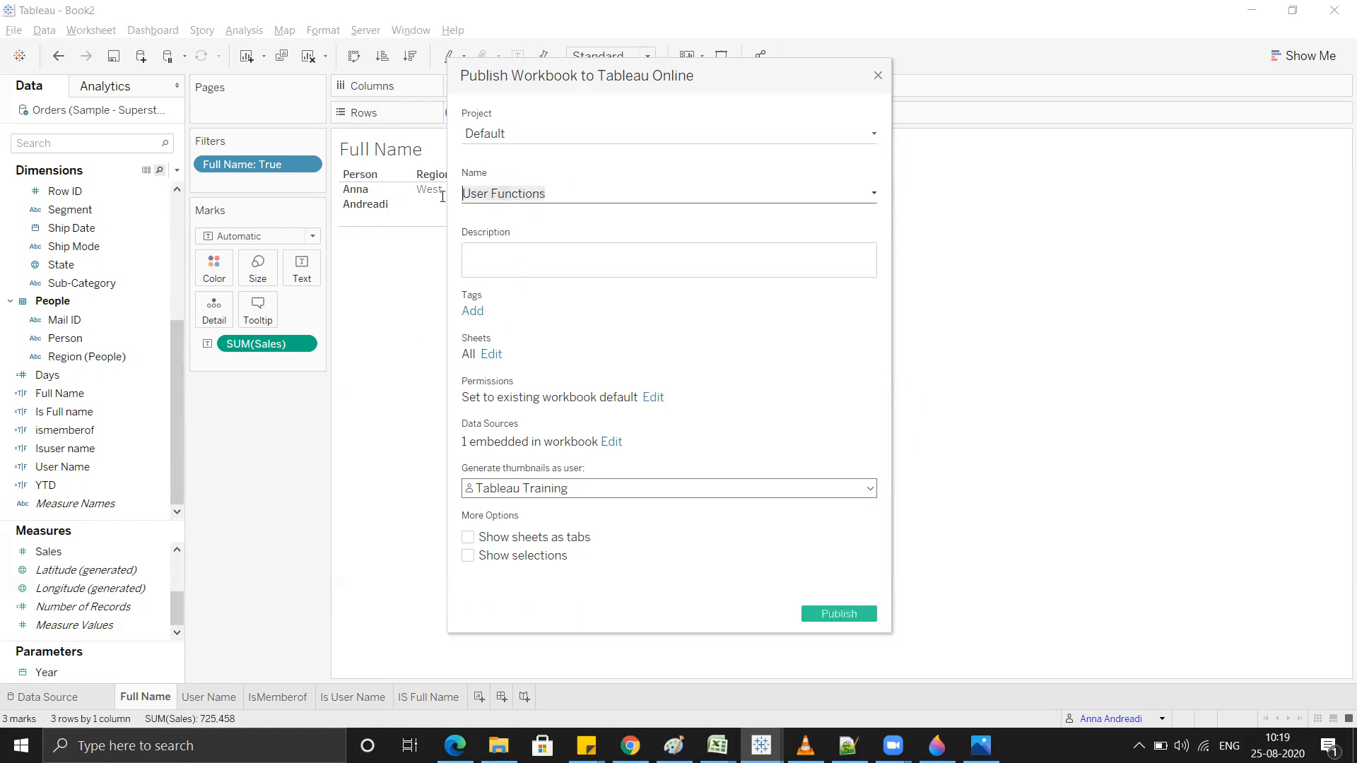
Step: Check that all sheets are included, enable showing sheets as tabs, publish the workbook and dismiss the completion dialog
left_click(491, 355)
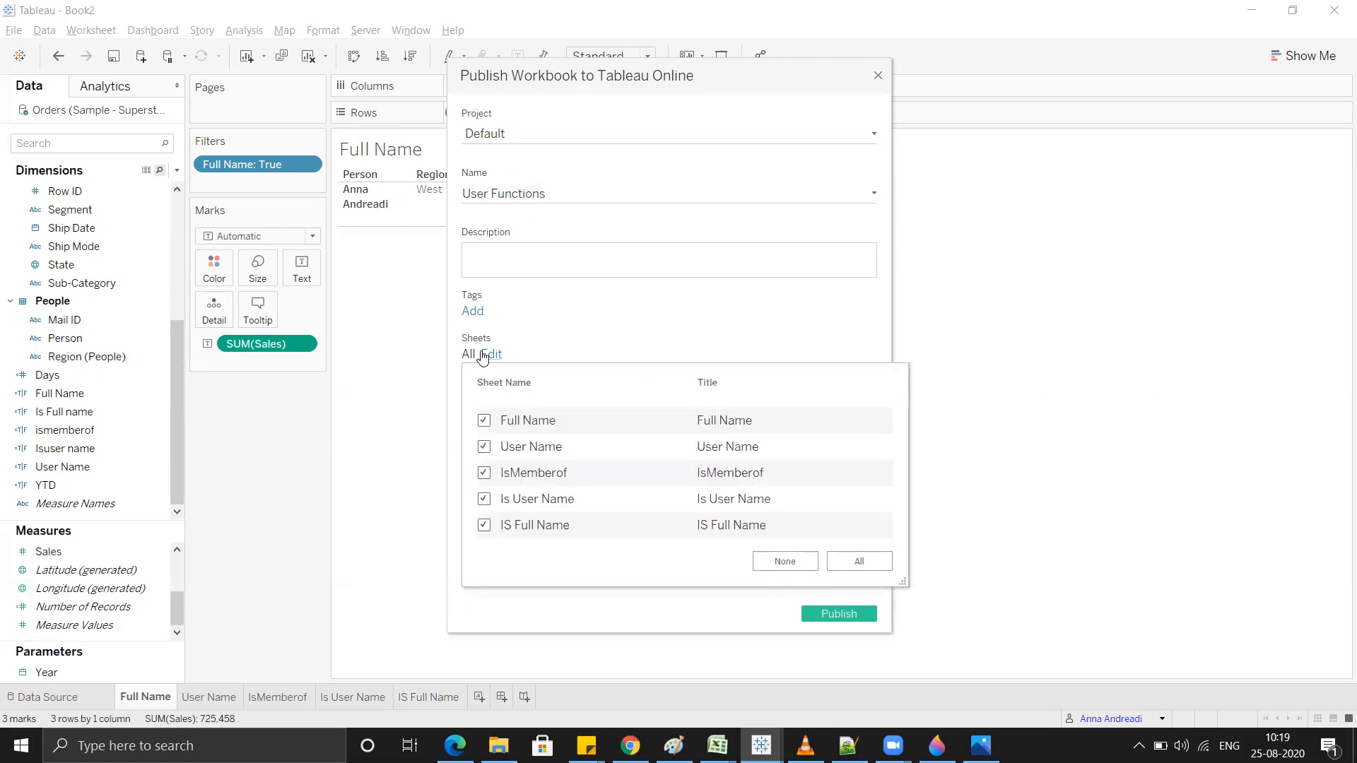
left_click(775, 345)
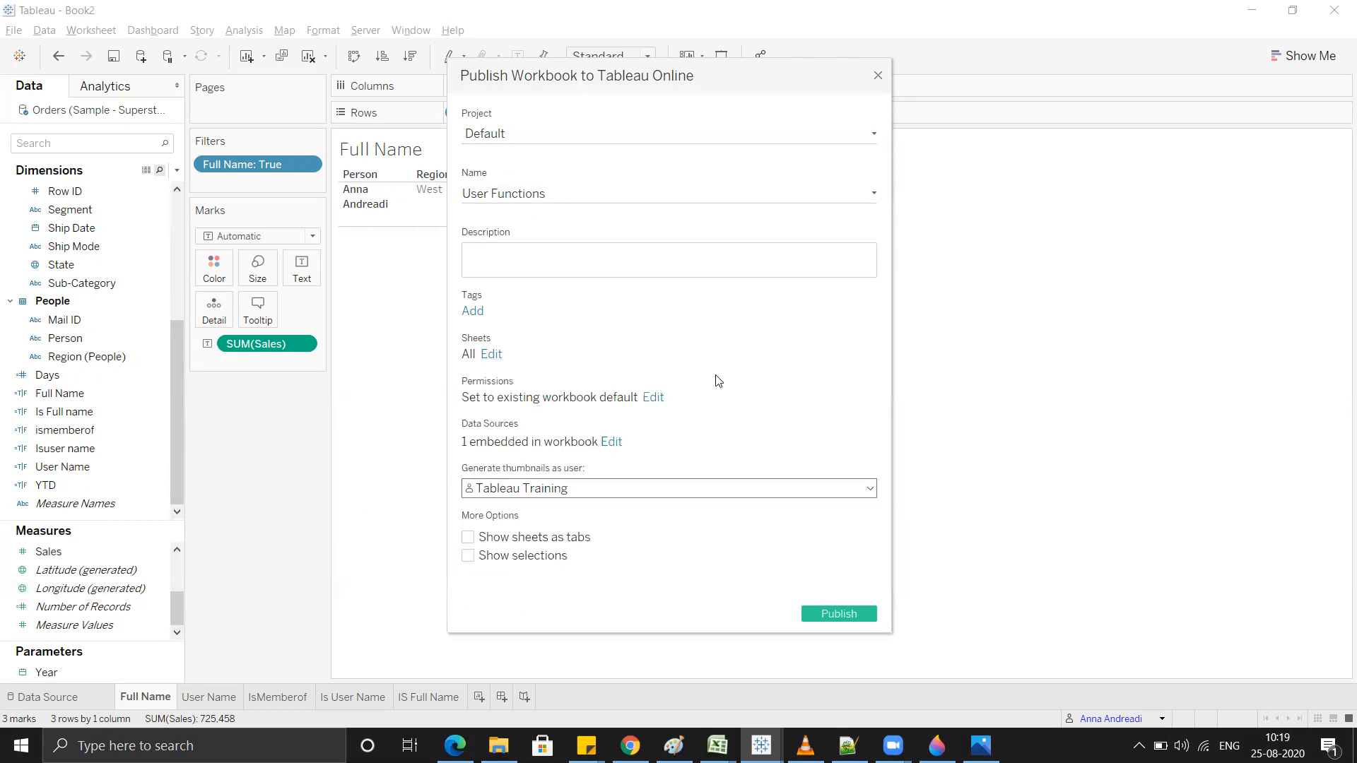
left_click(468, 538)
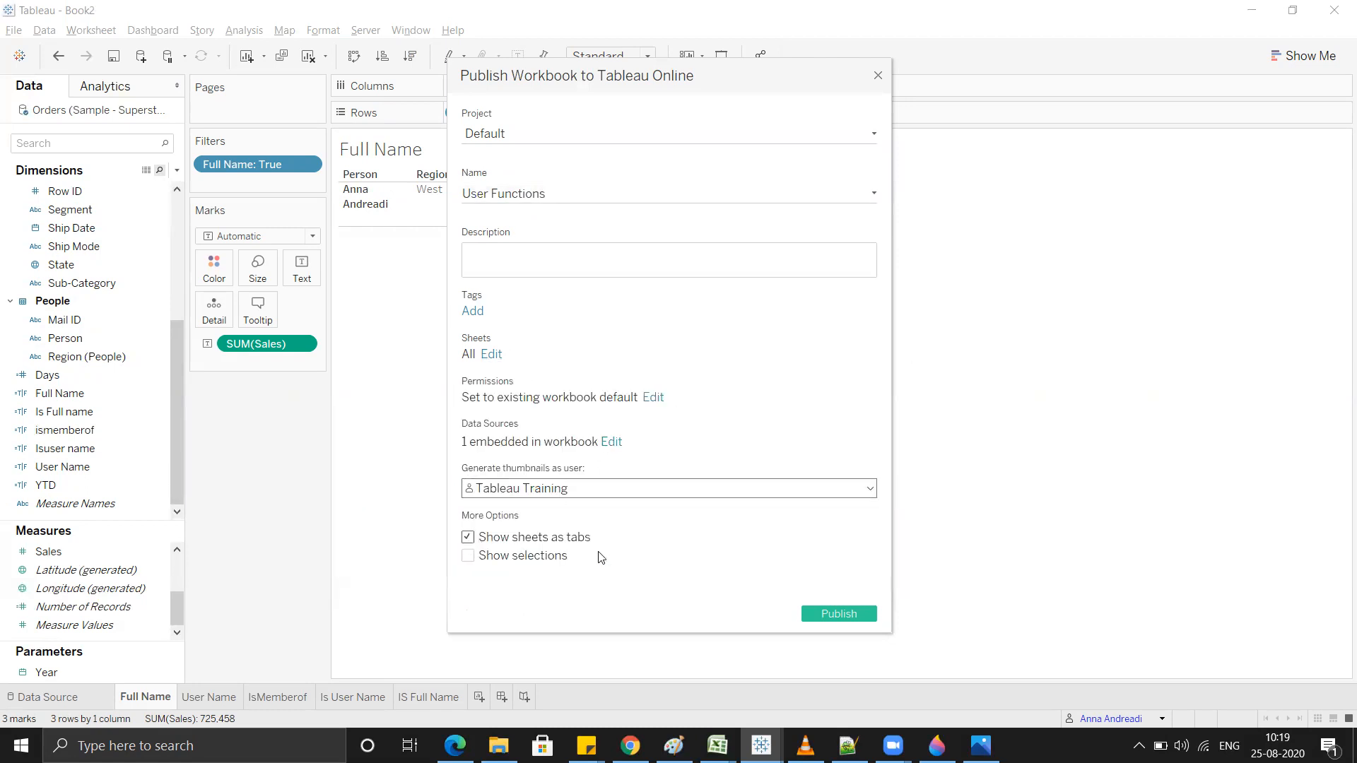
left_click(871, 613)
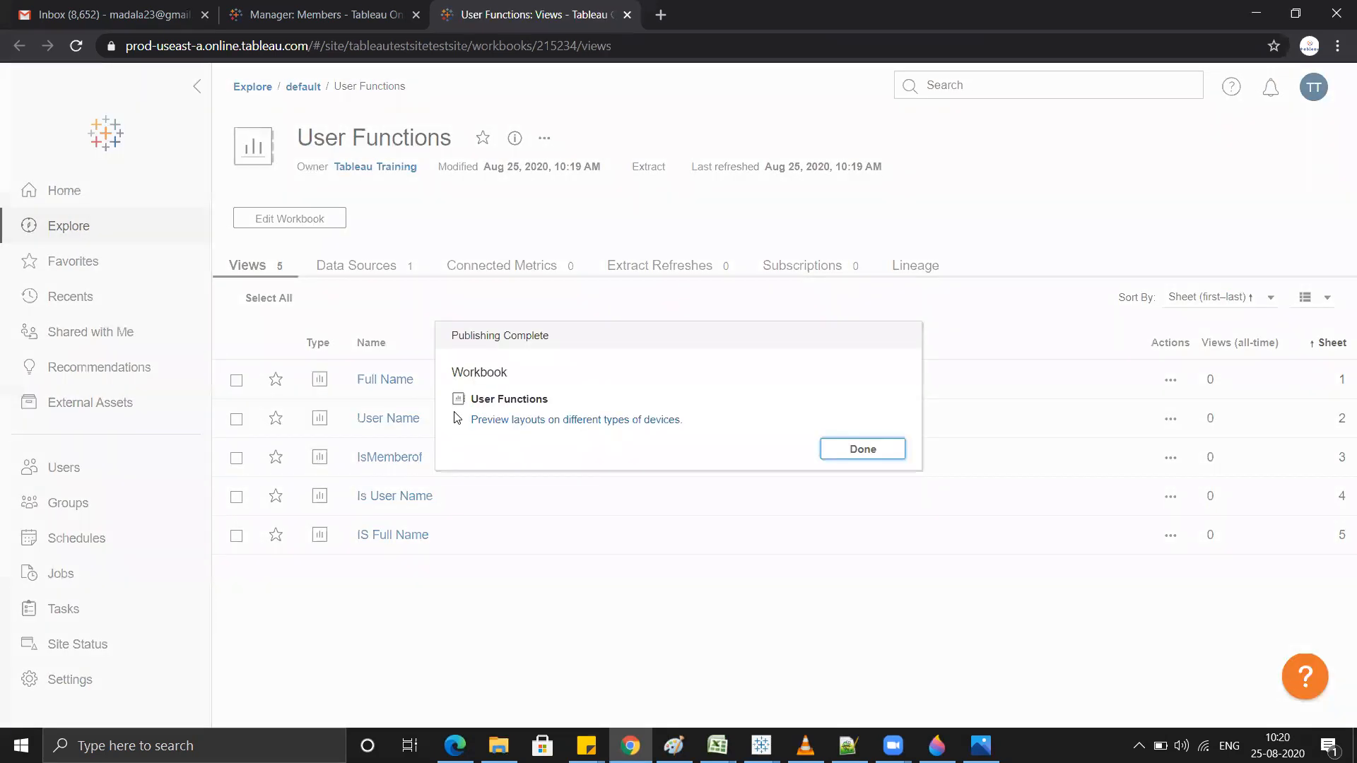
left_click(835, 450)
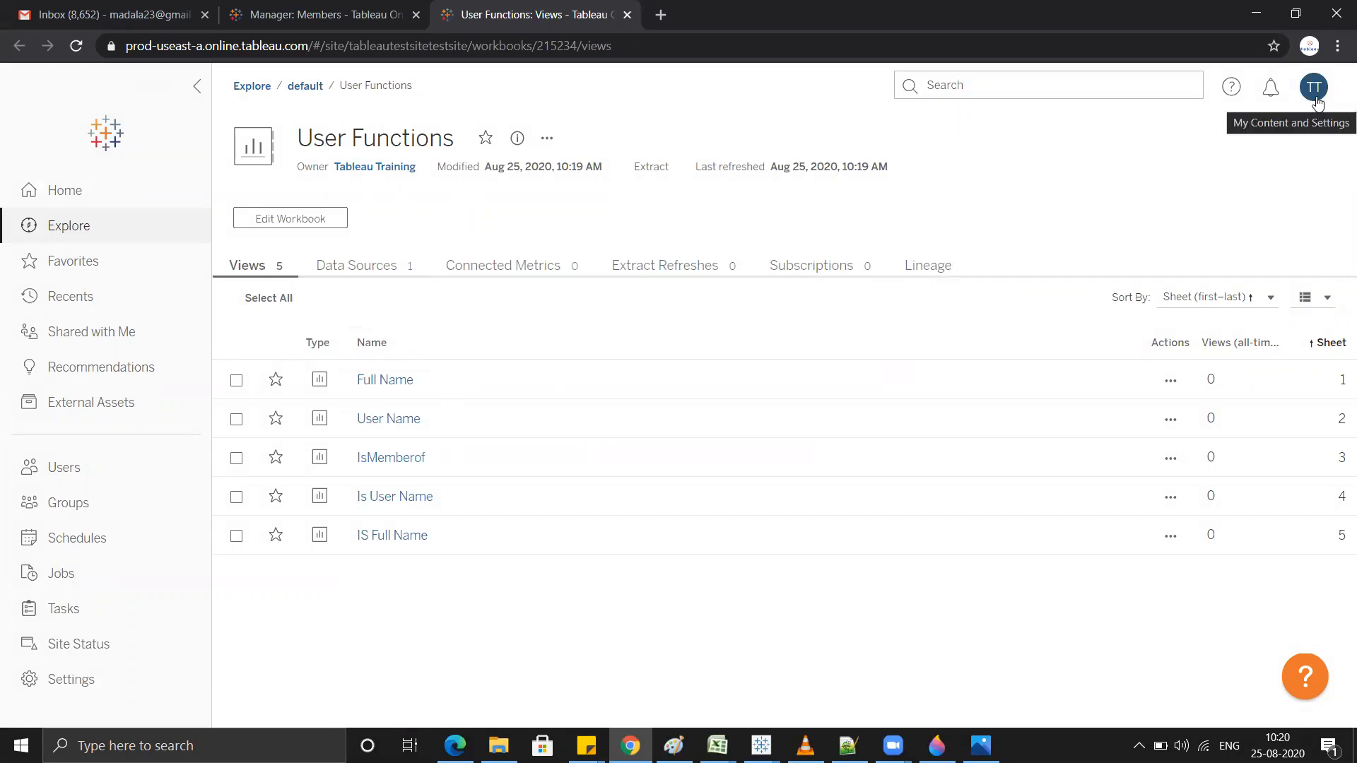
Step: Examine the published Full Name, User Name, IsMemberof, Is User Name and IS Full Name views as the signed-in account
left_click(382, 382)
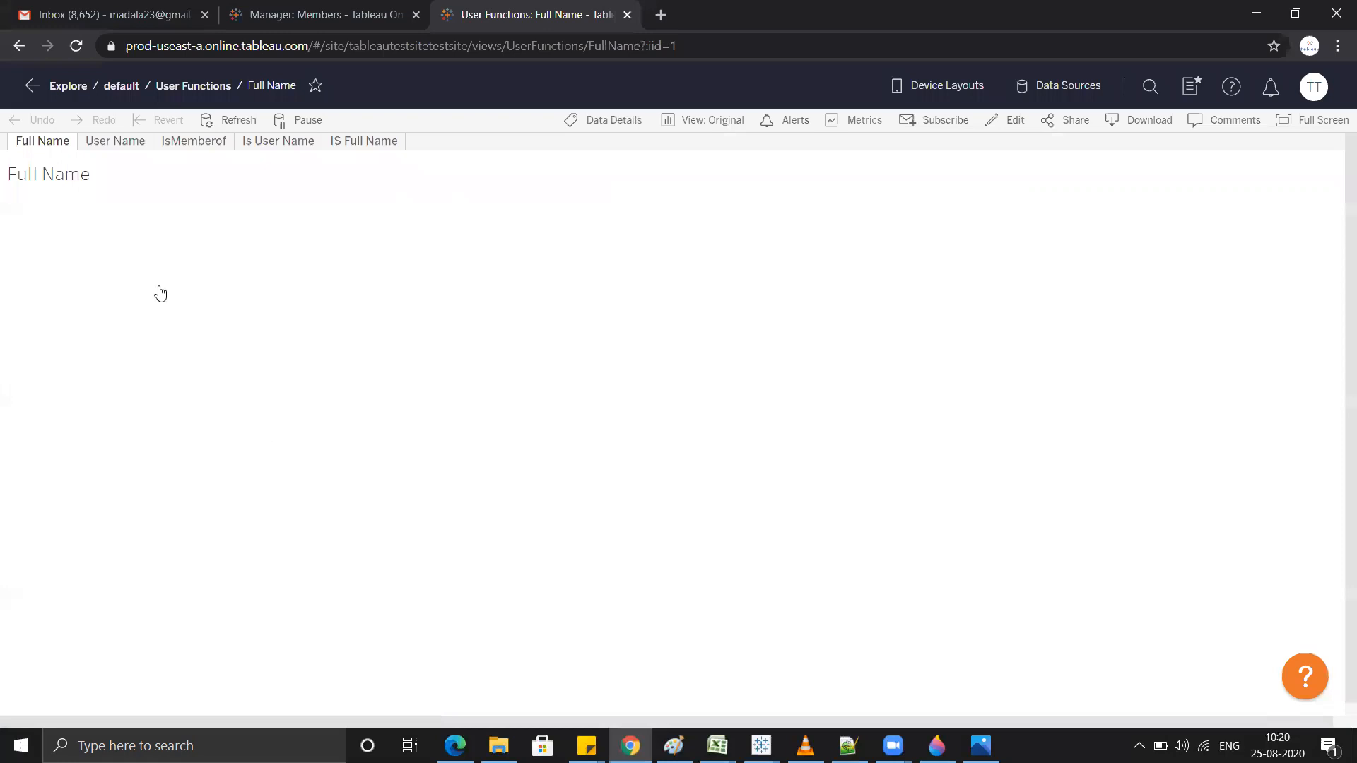
left_click(97, 148)
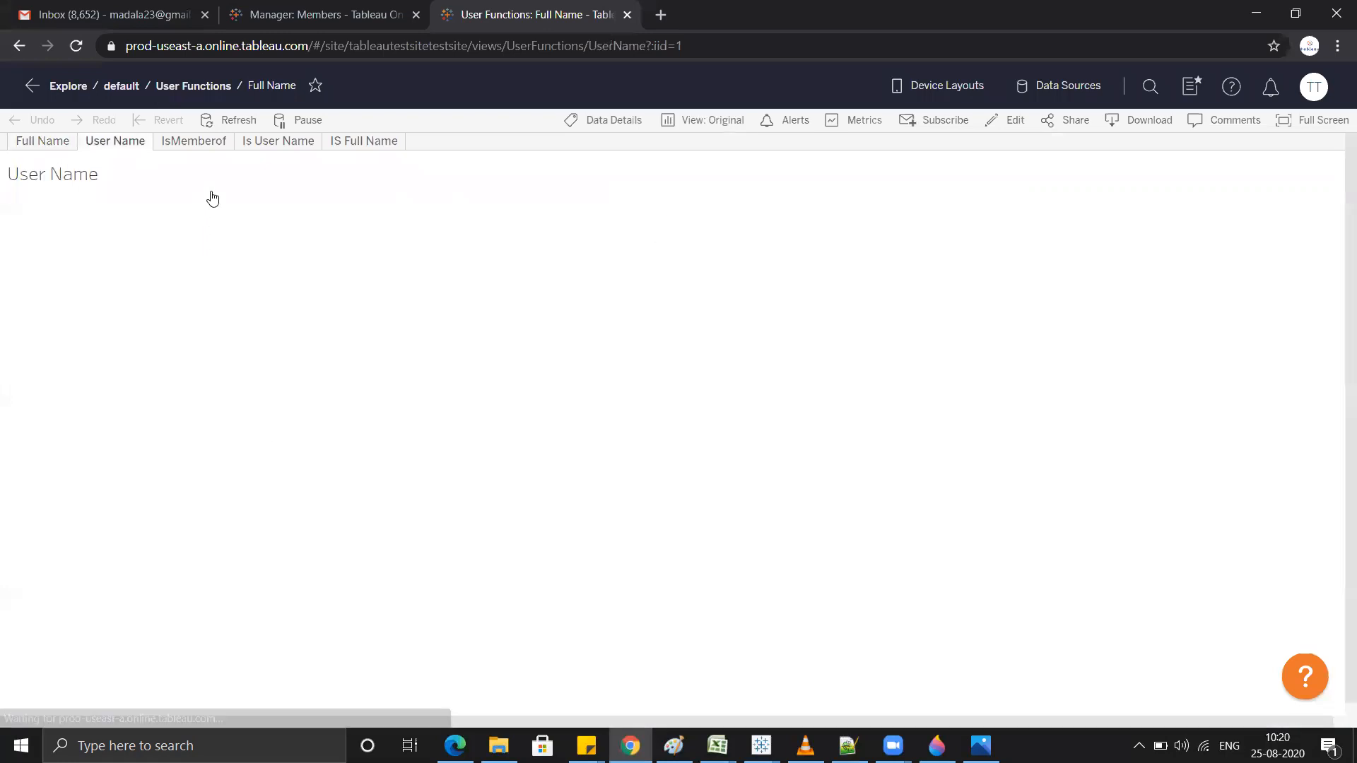
left_click(195, 150)
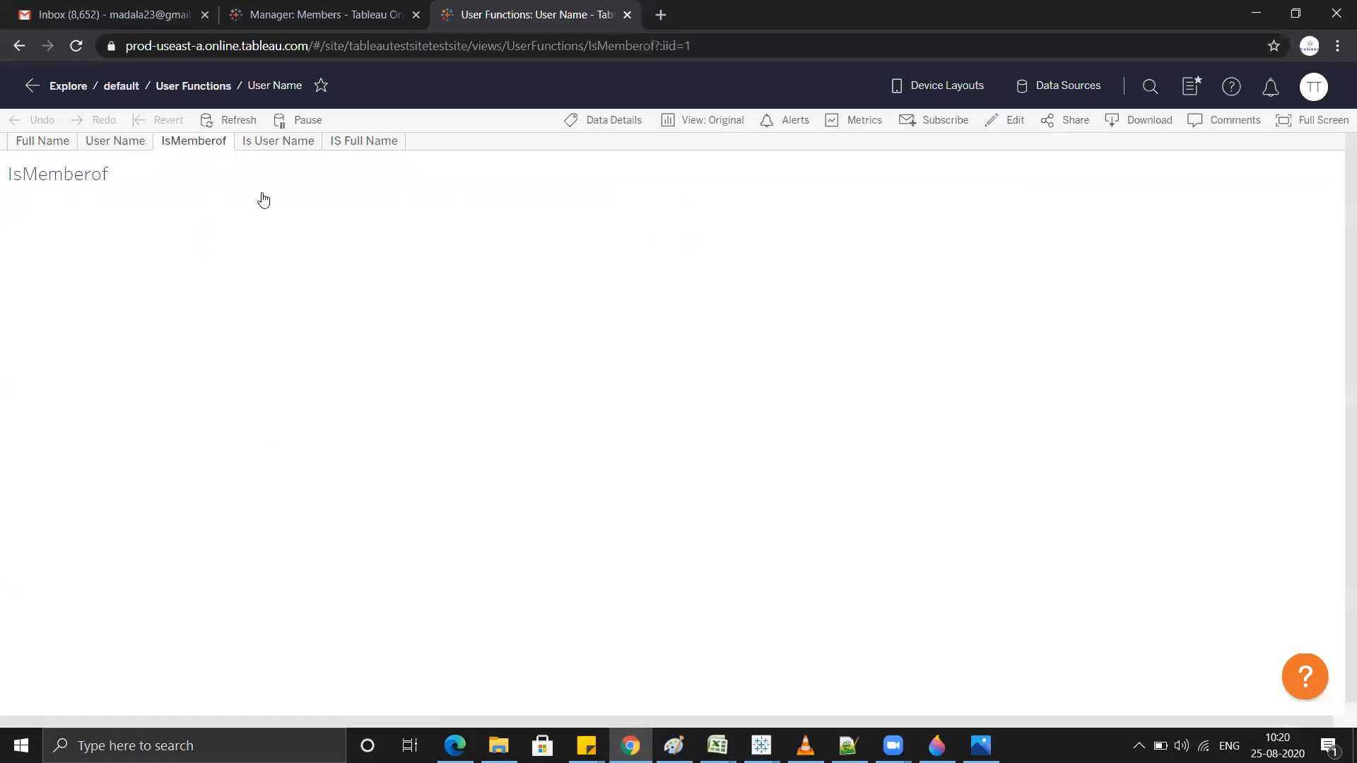
left_click(261, 144)
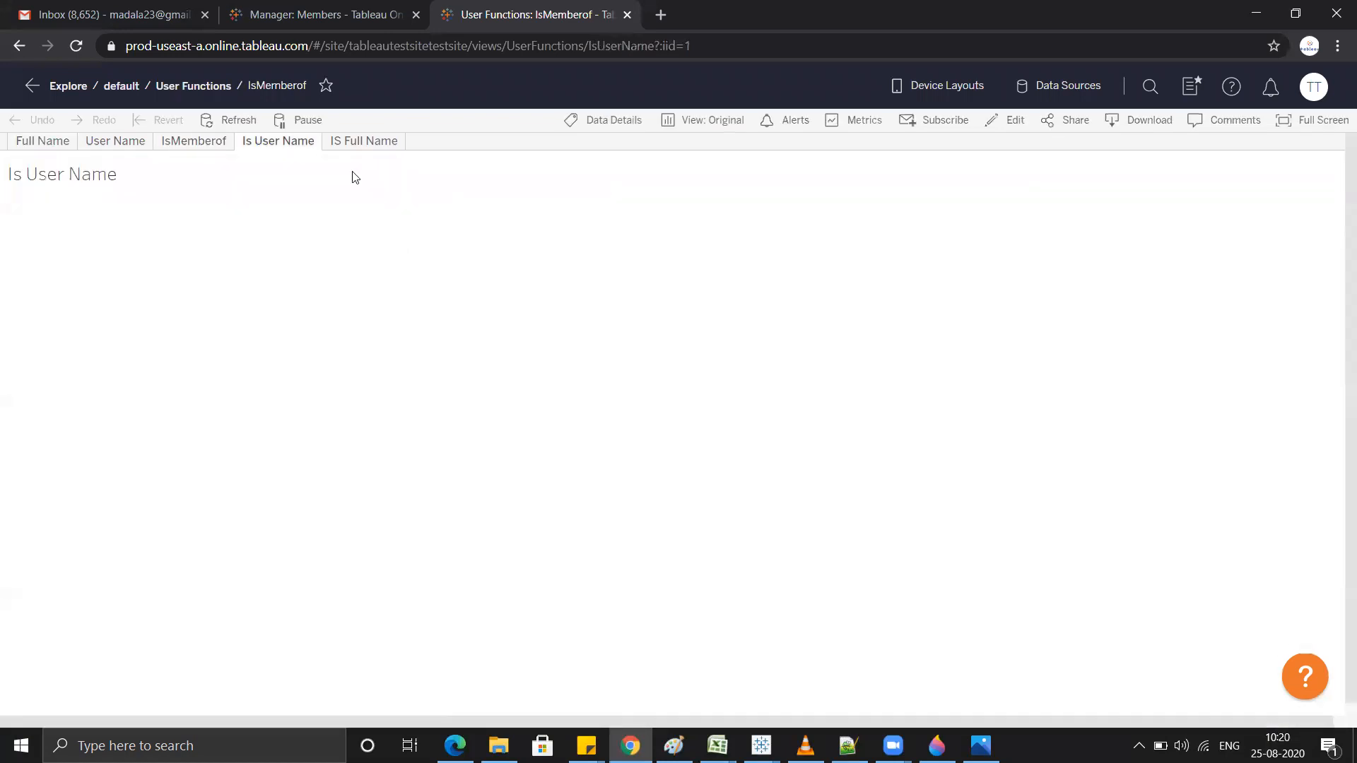
left_click(352, 148)
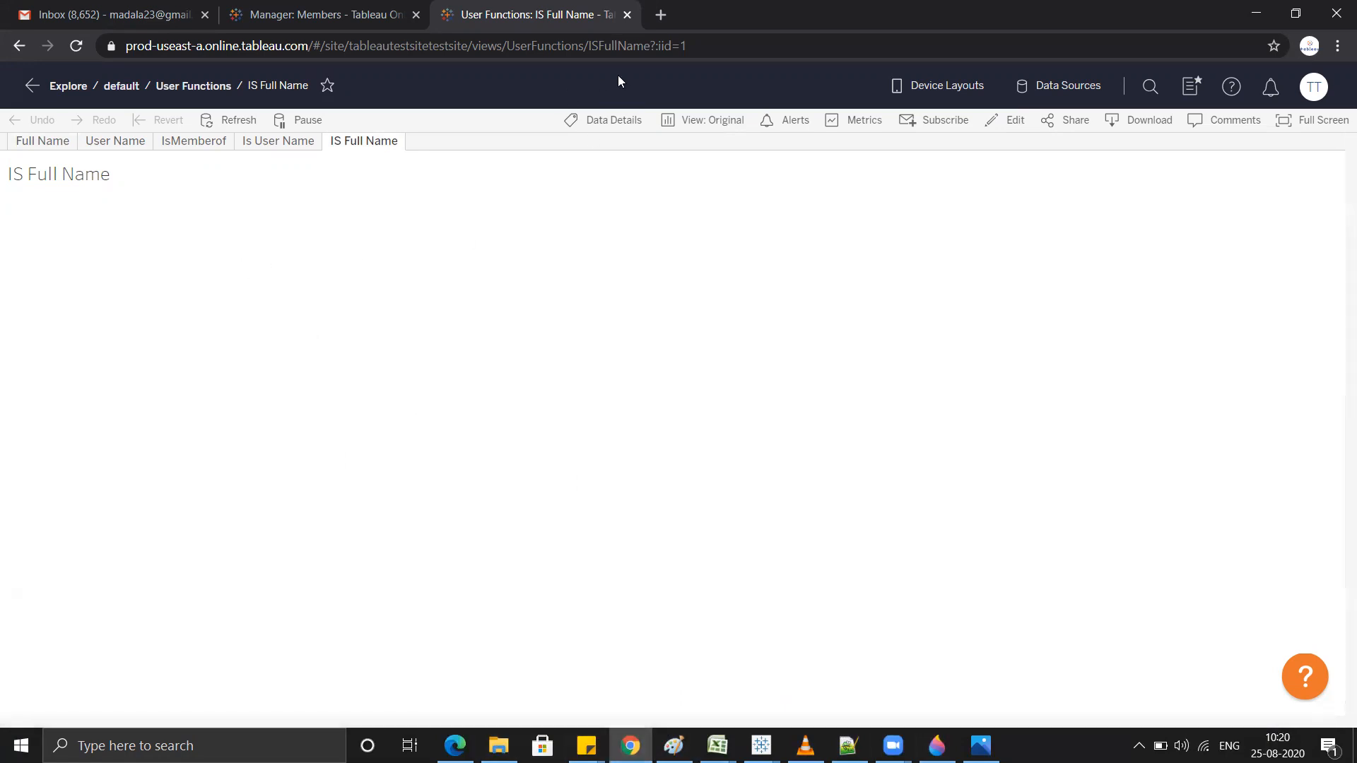
Step: Open a new incognito browser window and go to online.tableau.com
left_click(1338, 46)
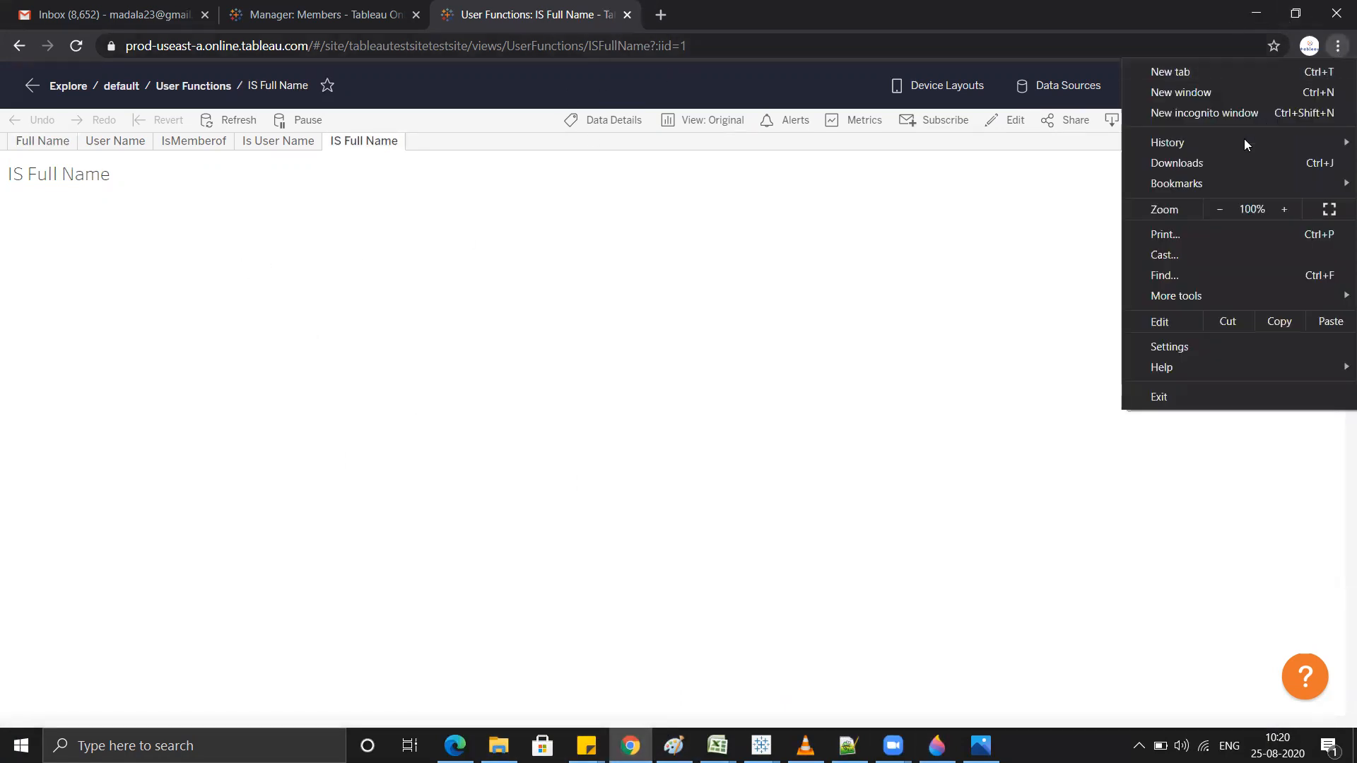
left_click(1226, 114)
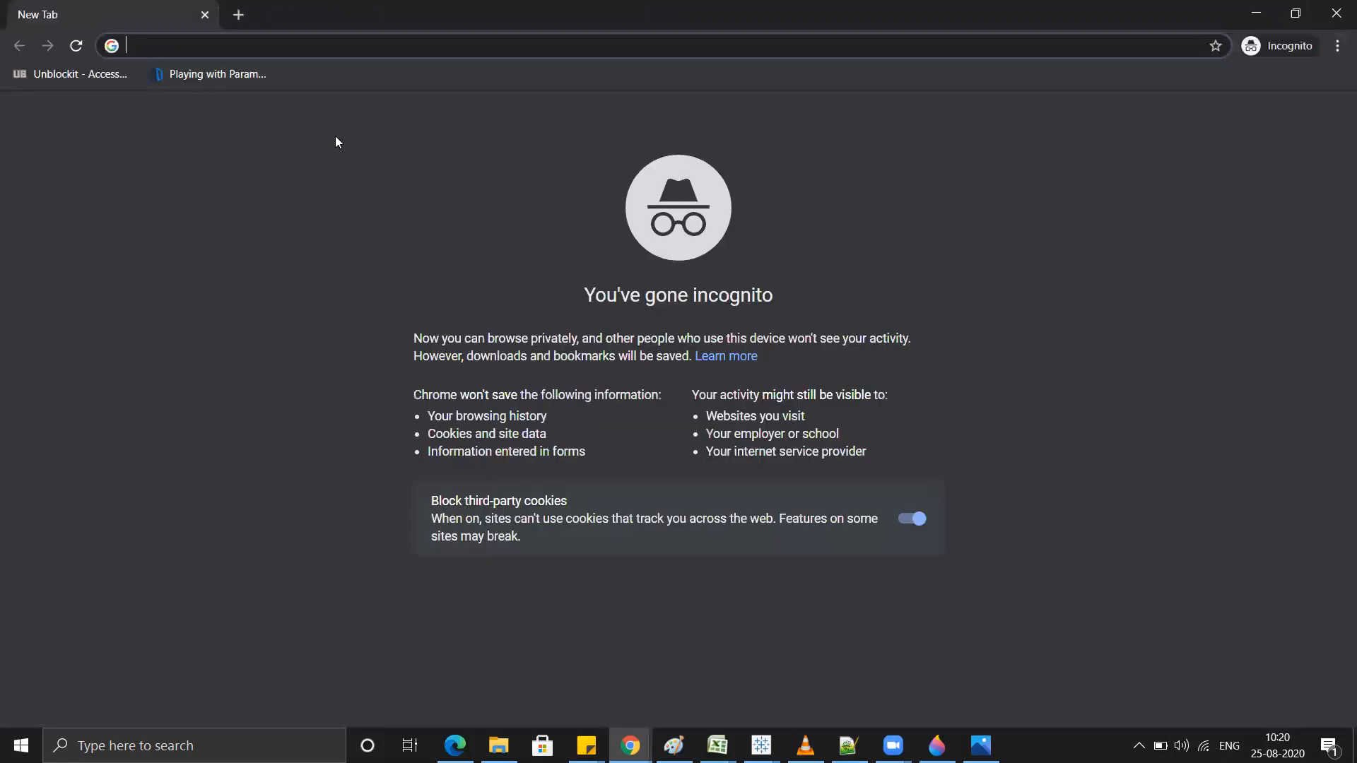
type("onl")
key("Return")
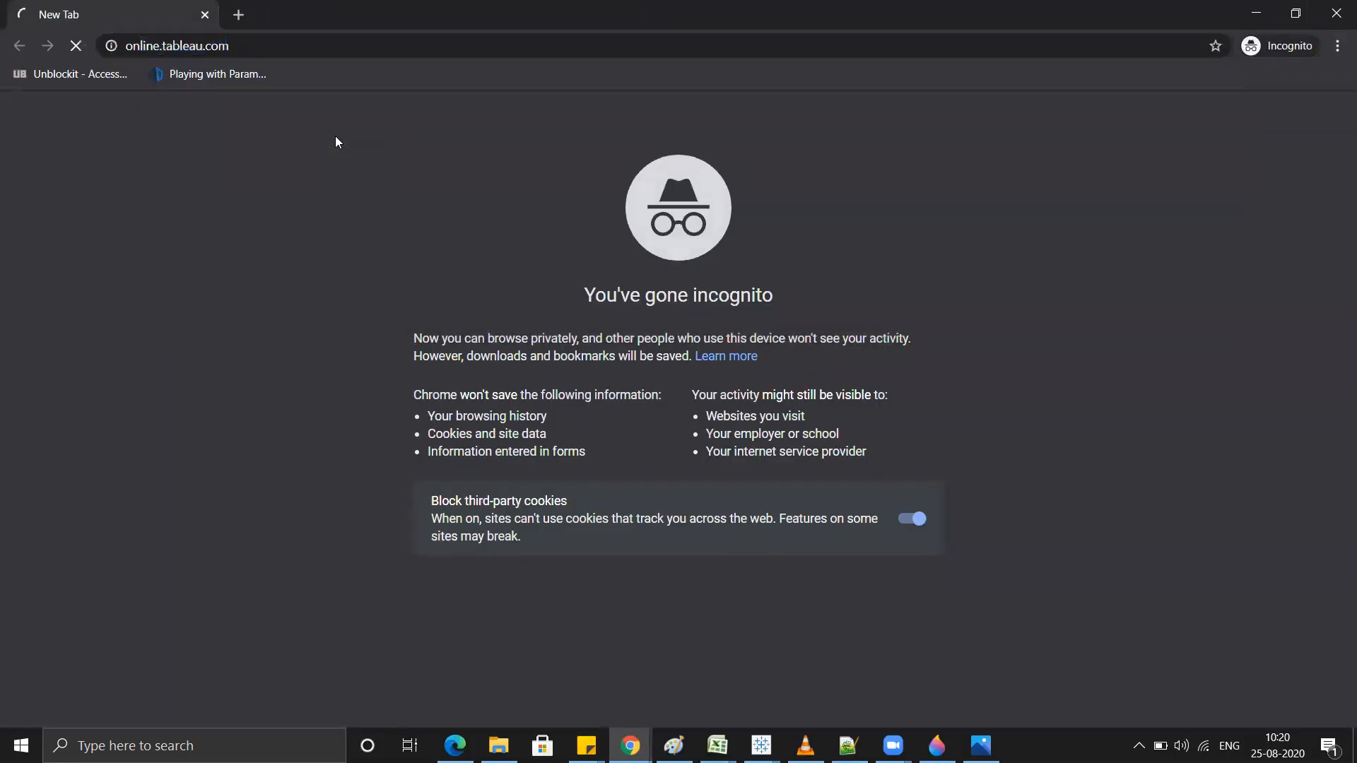
Step: Switch to the Sample - Superstore-YTD workbook in Excel and copy the West region person's mail ID from the People sheet
mouse_move(586, 746)
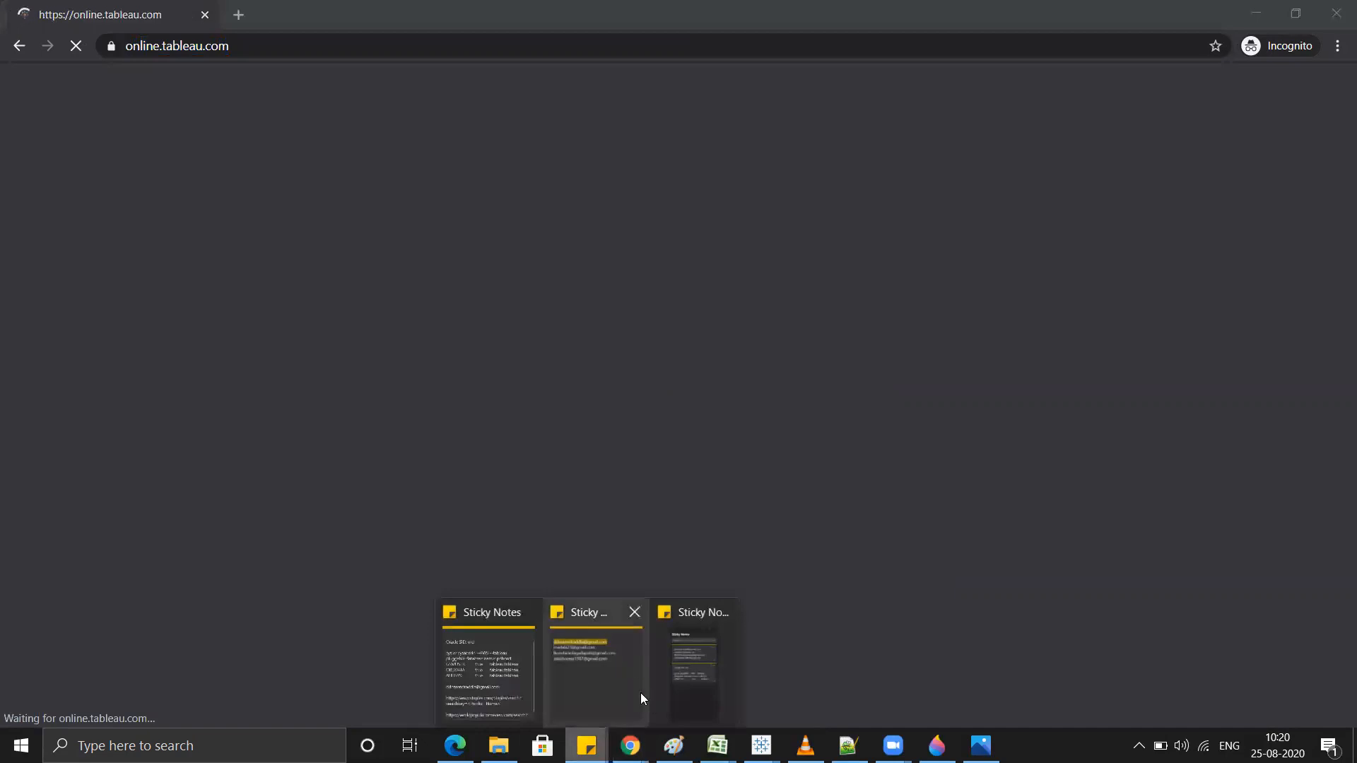
left_click(606, 689)
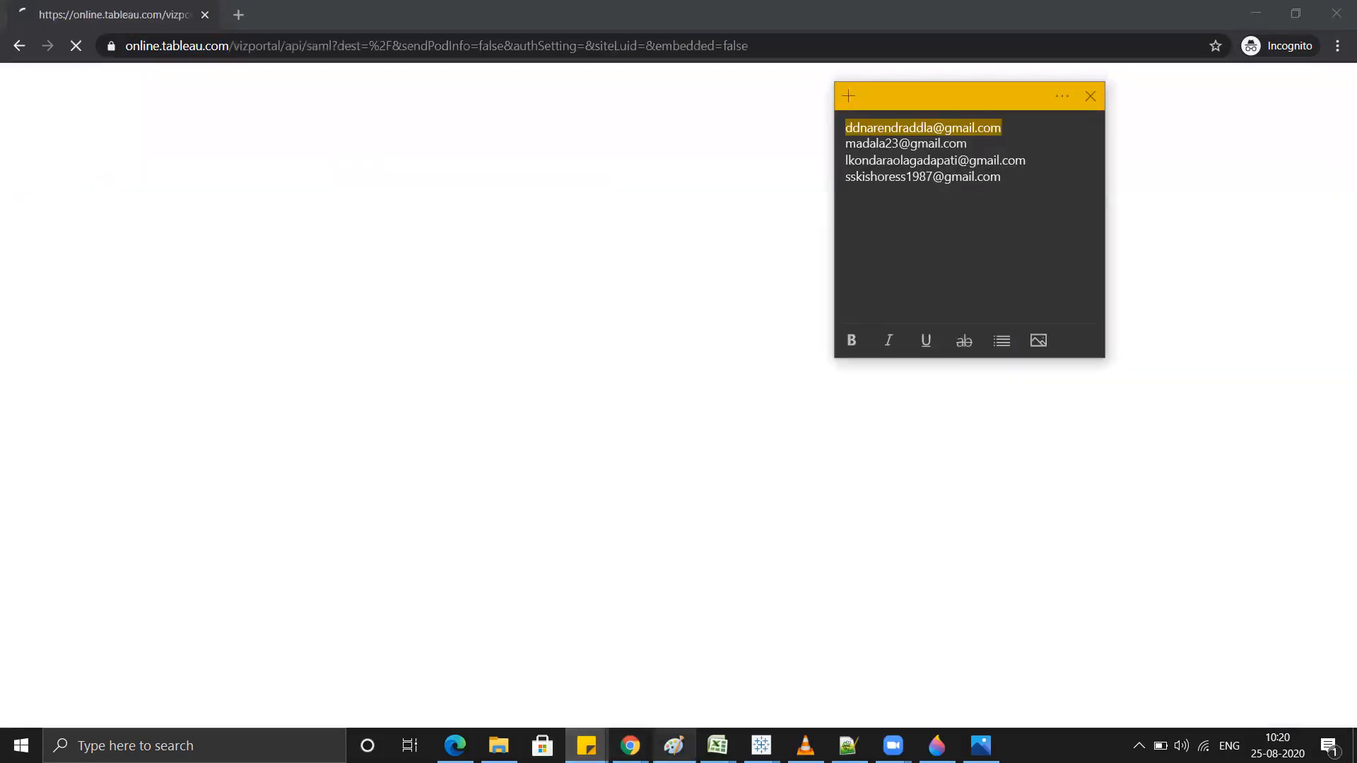
mouse_move(718, 745)
left_click(793, 676)
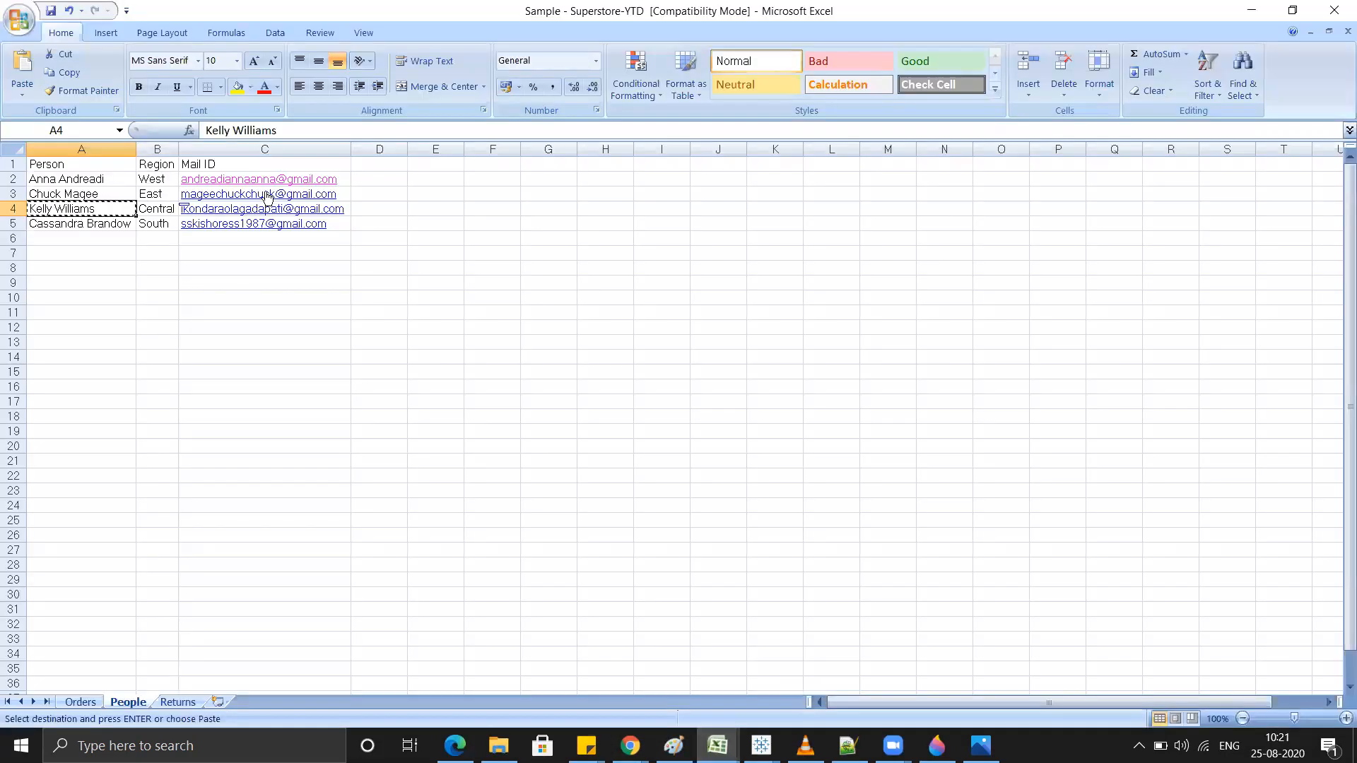
left_click(101, 182)
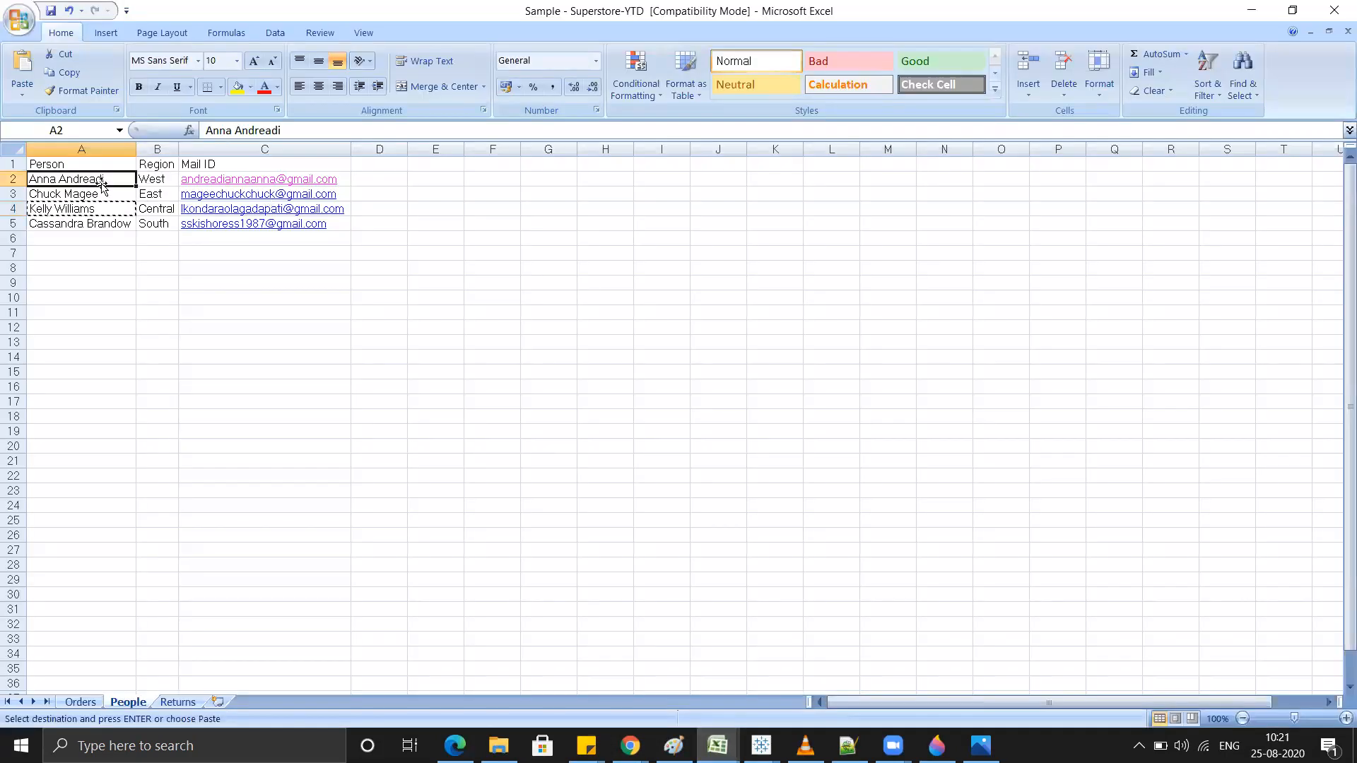
key("Right")
key("Right")
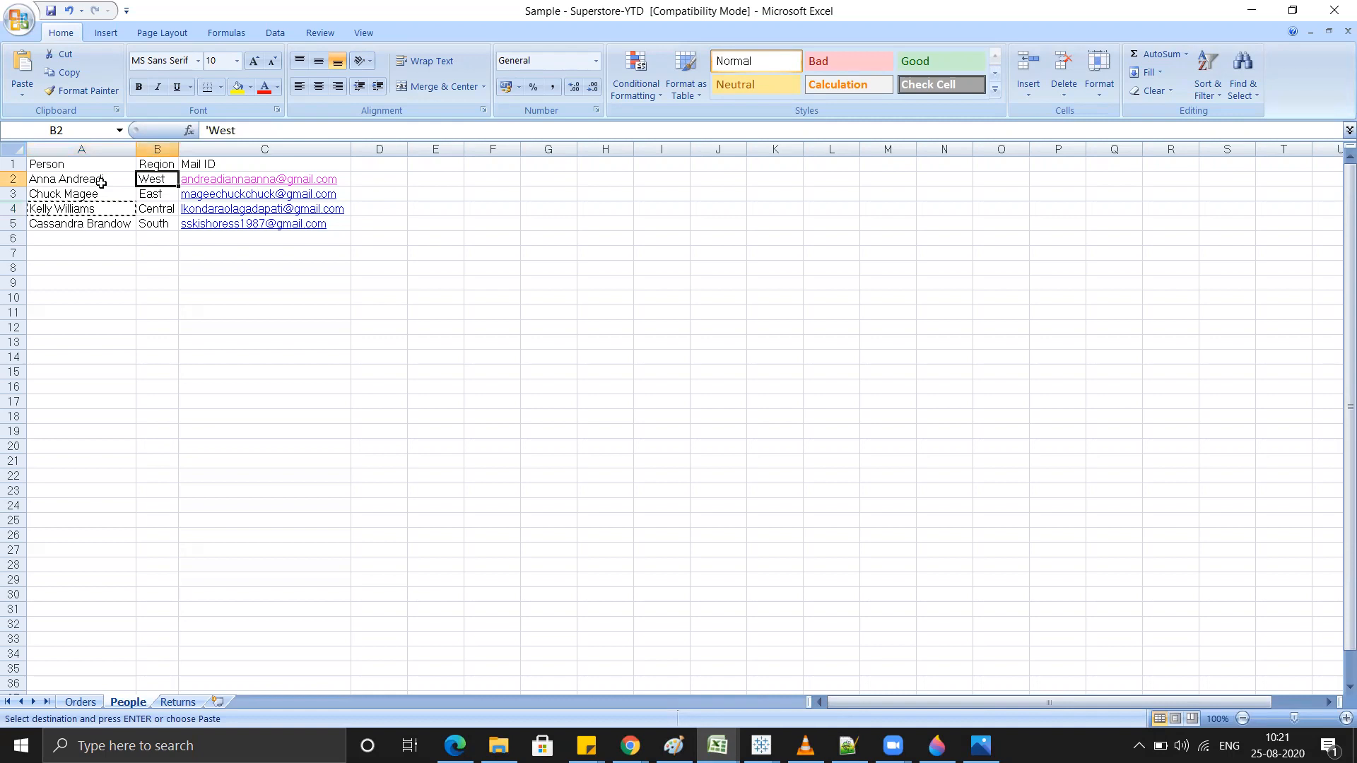
key("ctrl+c")
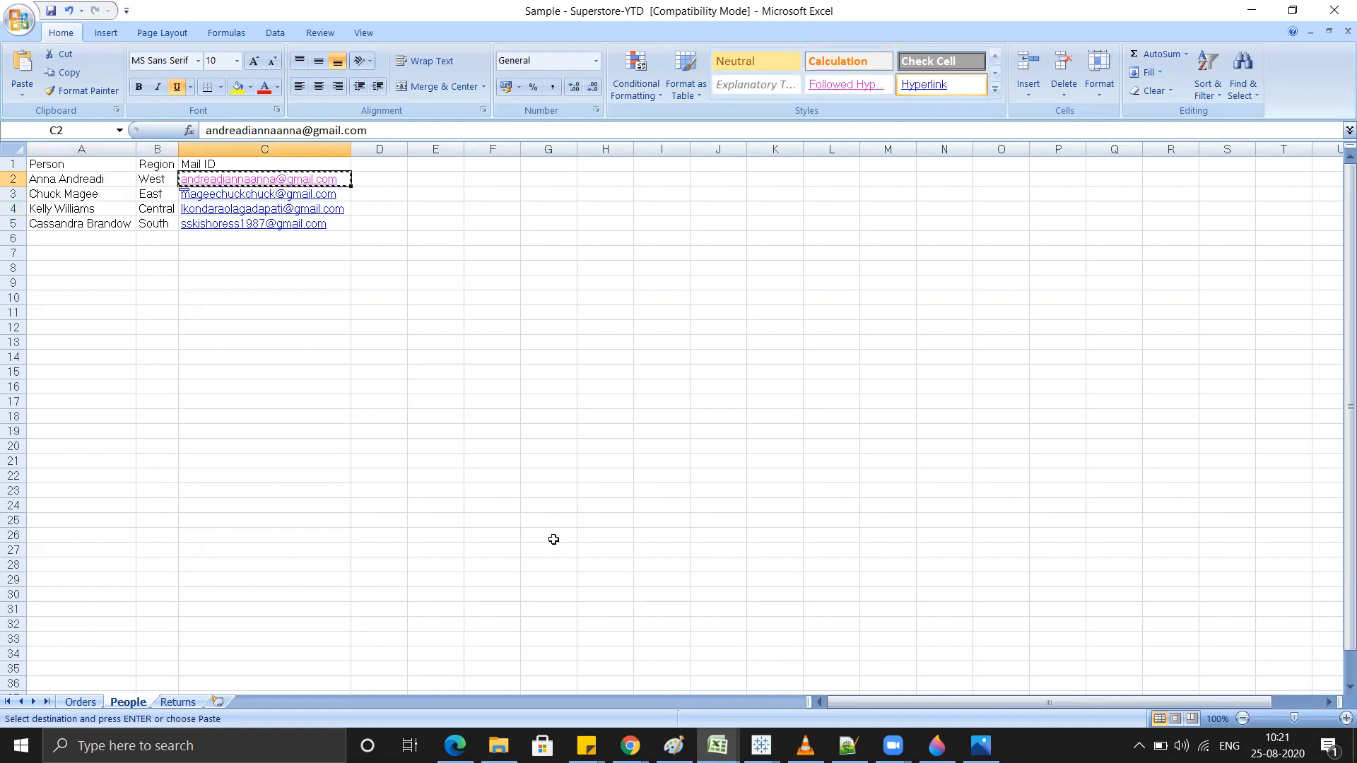
Step: Return to the incognito browser and sign in to Tableau Online with the copied e-mail address and the account password
key("alt+Tab")
key("Tab")
key("Tab")
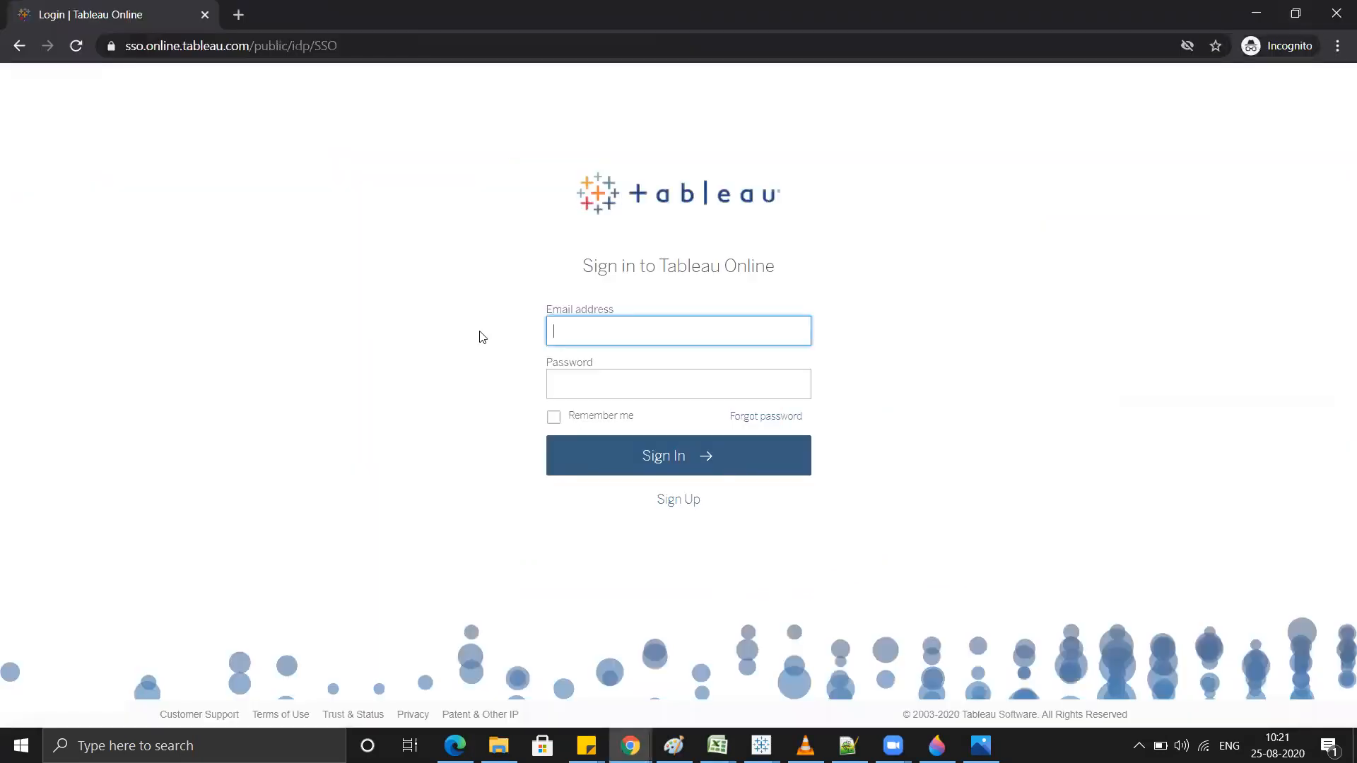
key("ctrl+v")
left_click(607, 379)
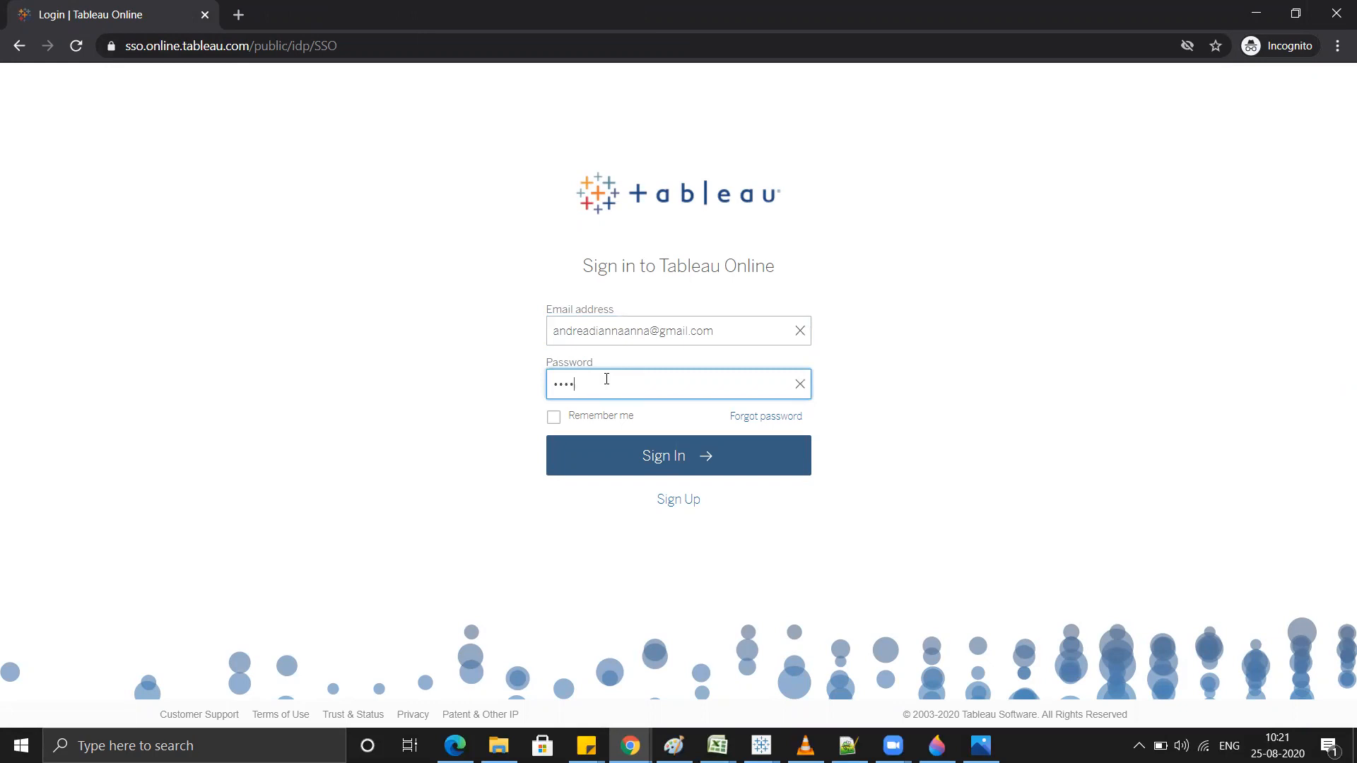
key("Return")
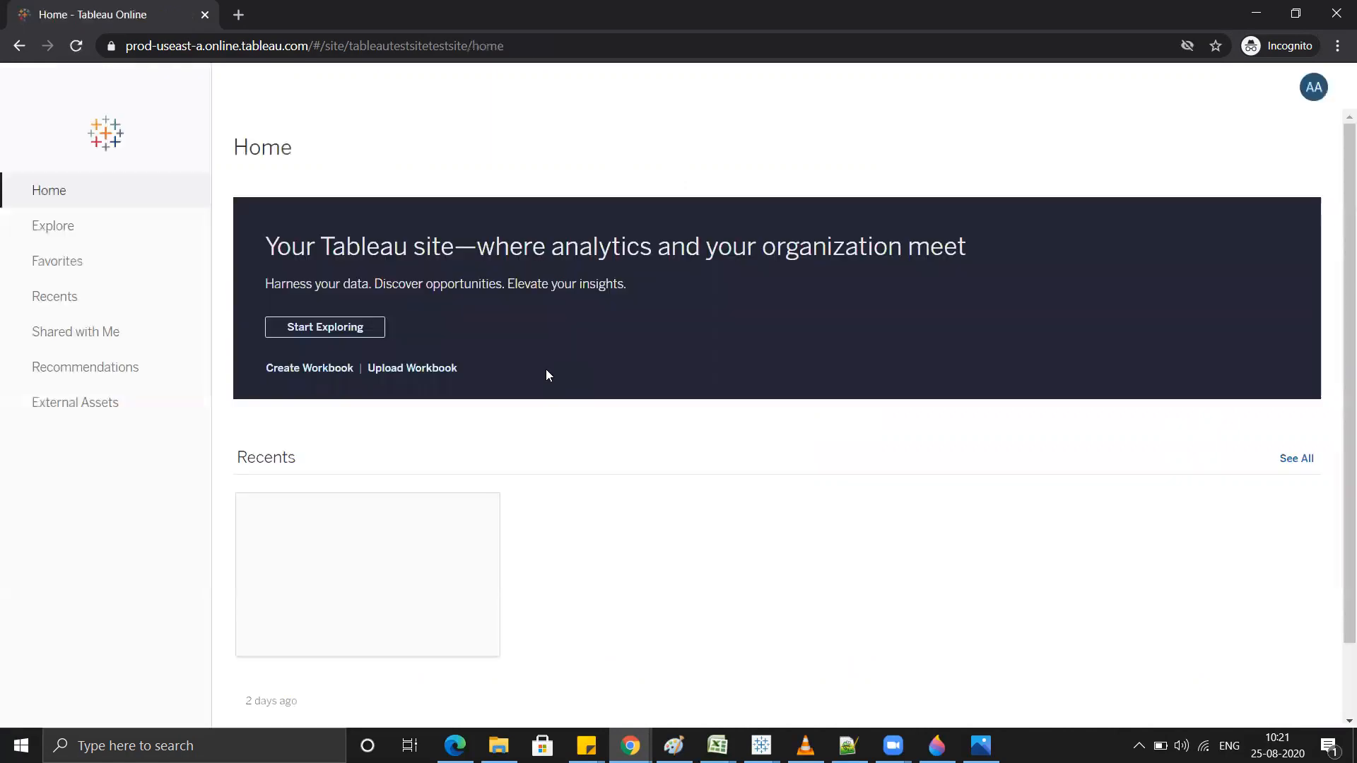
Step: Open the Full Name view of the User Functions workbook in the default project
left_click(79, 243)
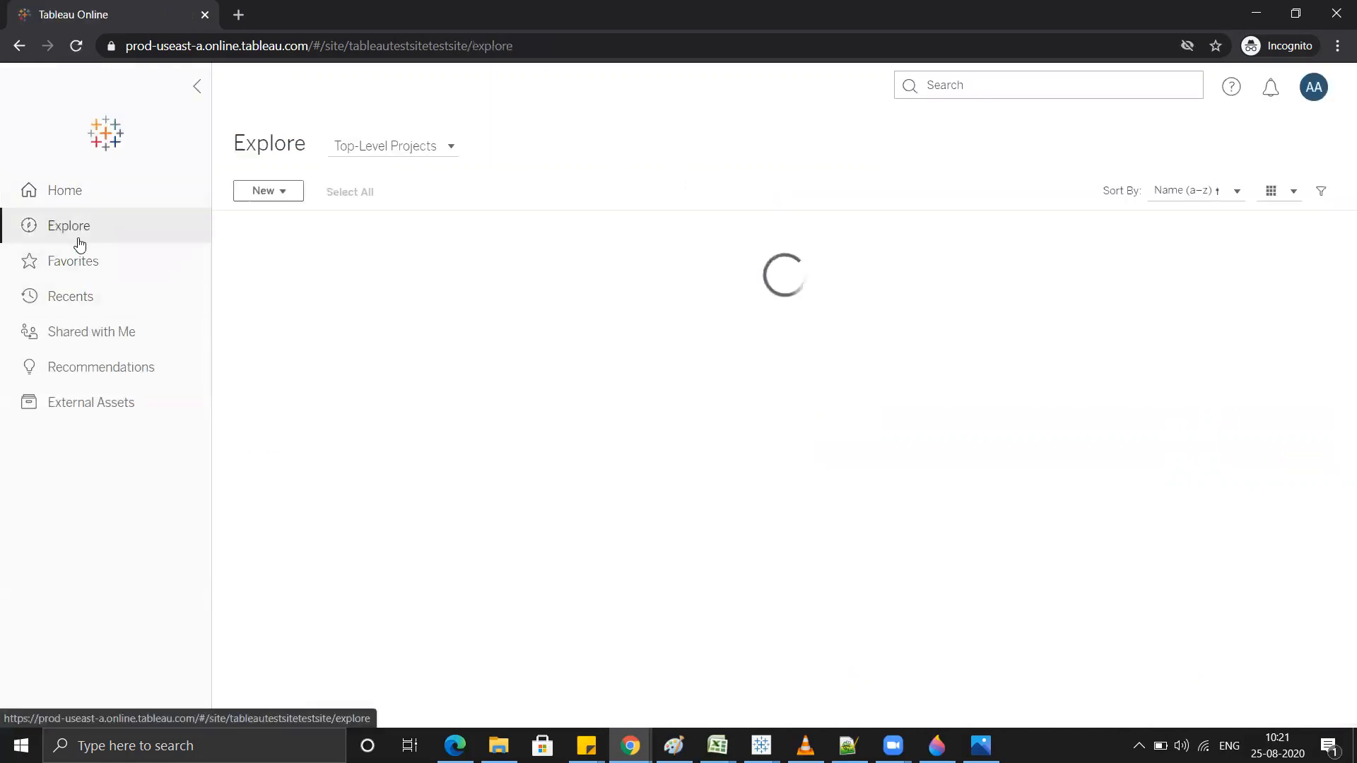
left_click(327, 369)
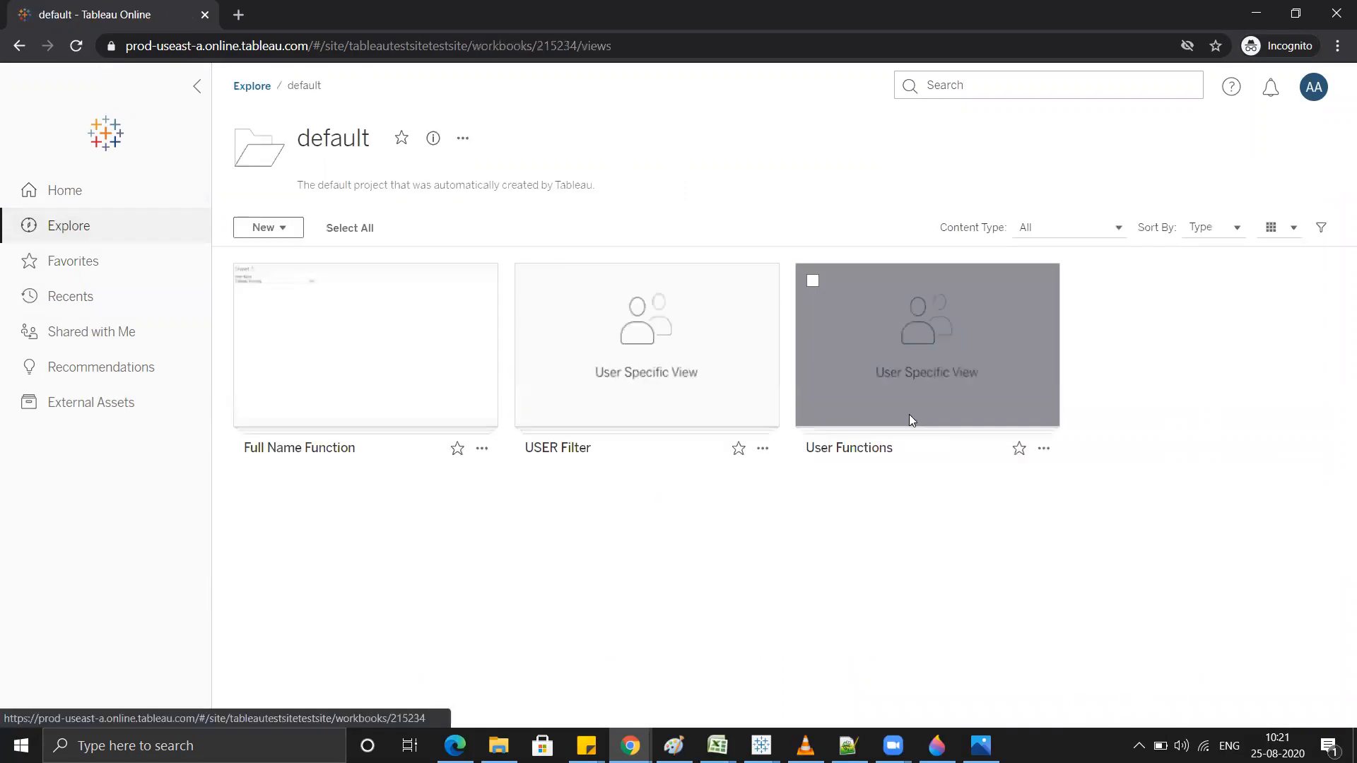
left_click(909, 417)
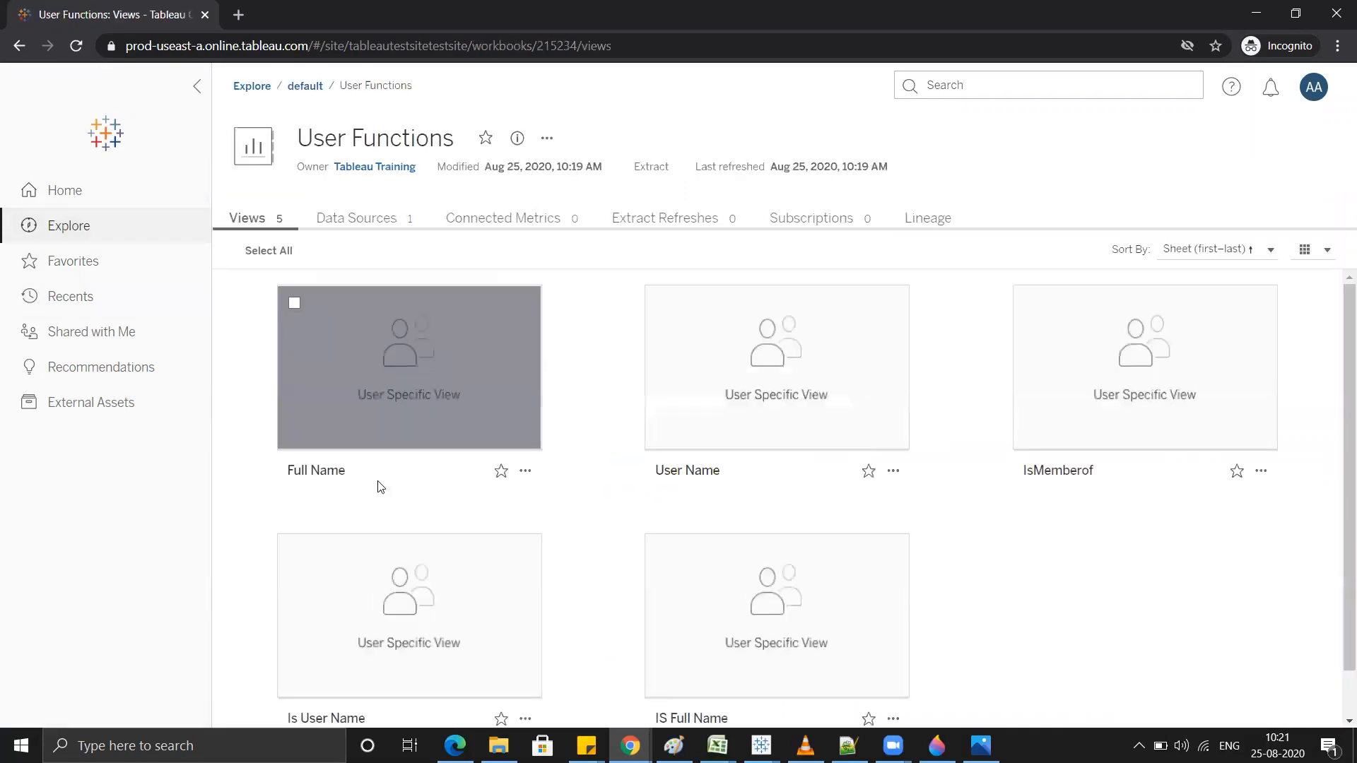
left_click(426, 391)
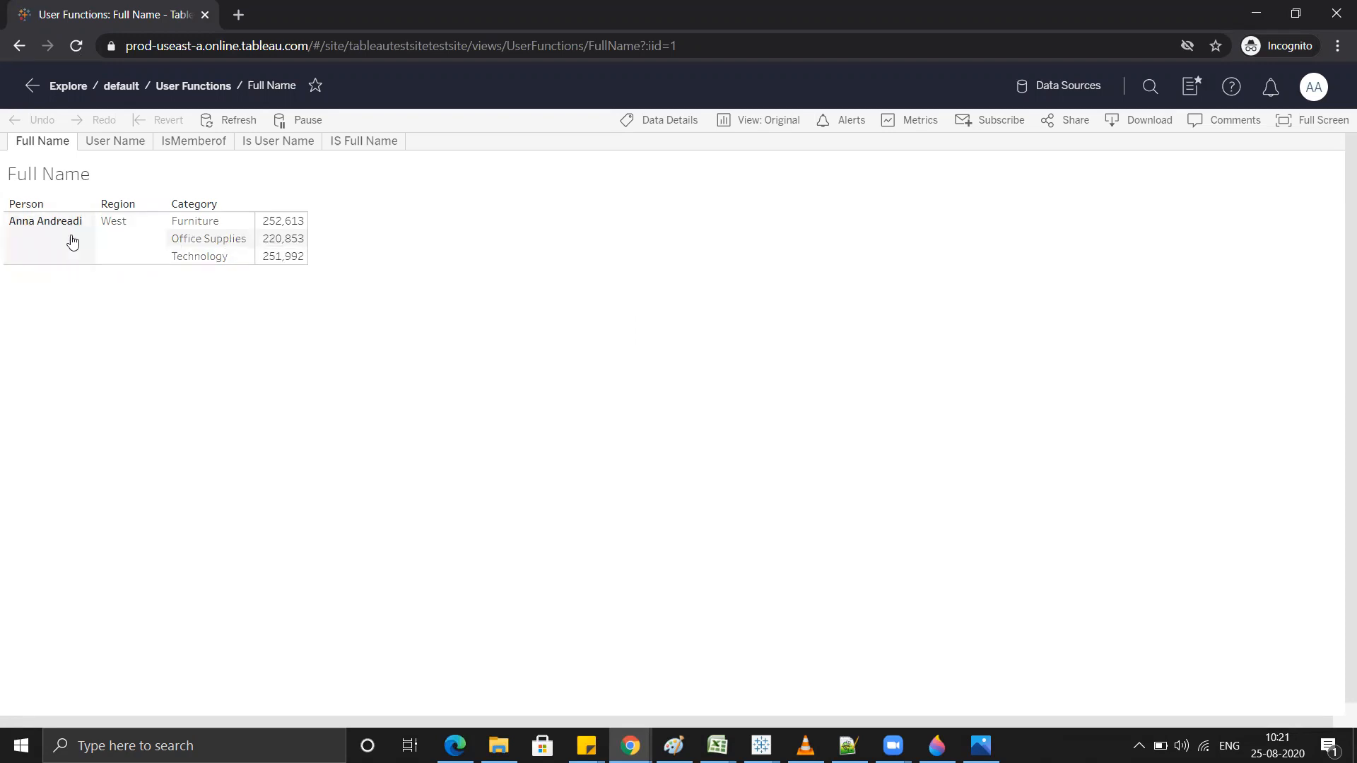
Step: Examine the published User Name view and check it against the mail IDs on the Excel People sheet
left_click(116, 144)
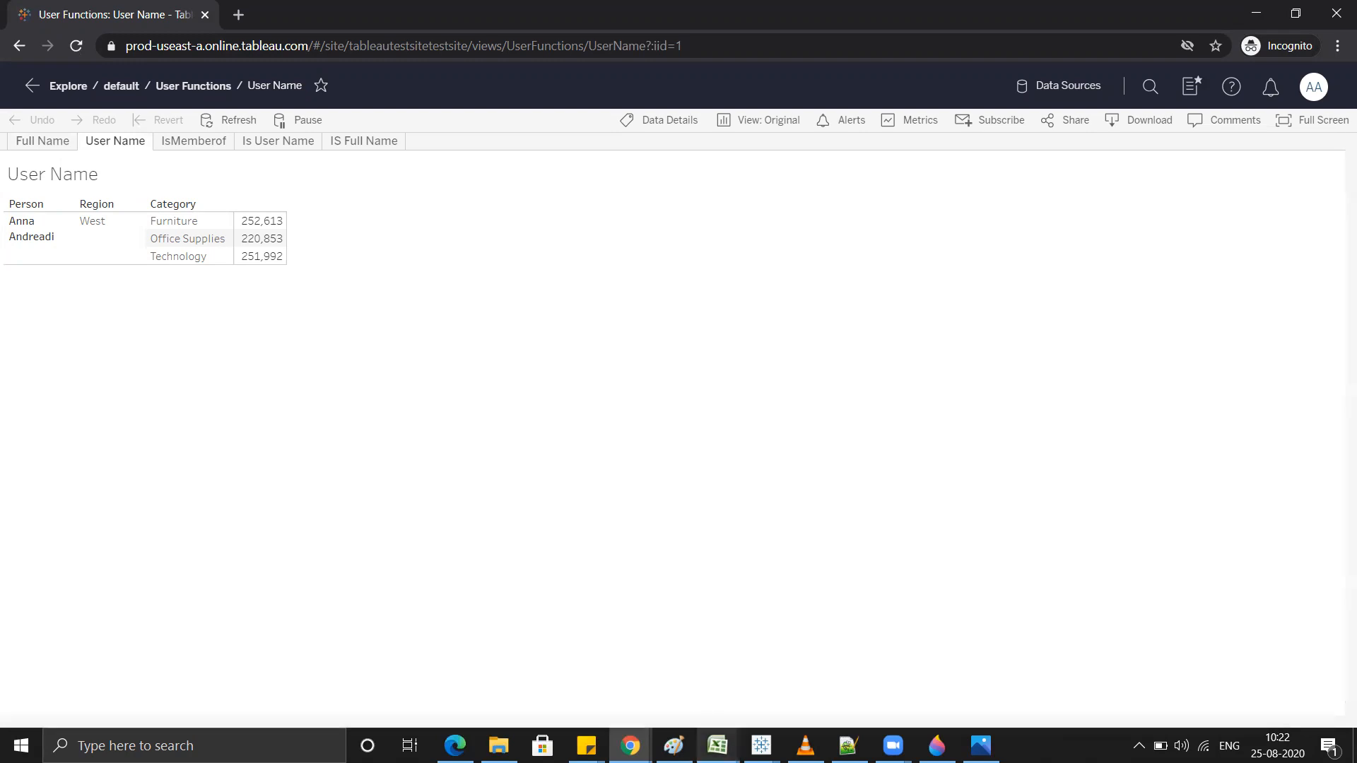
left_click(717, 746)
left_click(775, 672)
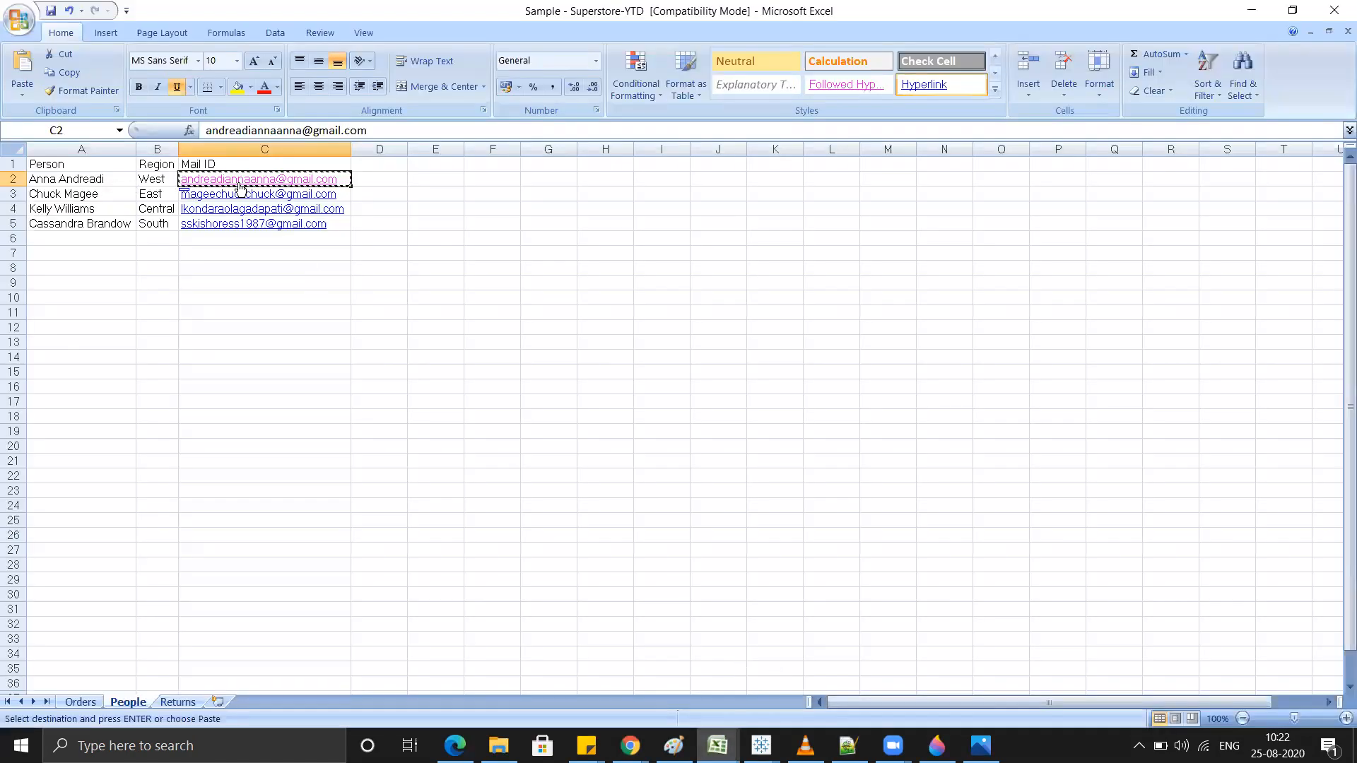
left_click(1250, 8)
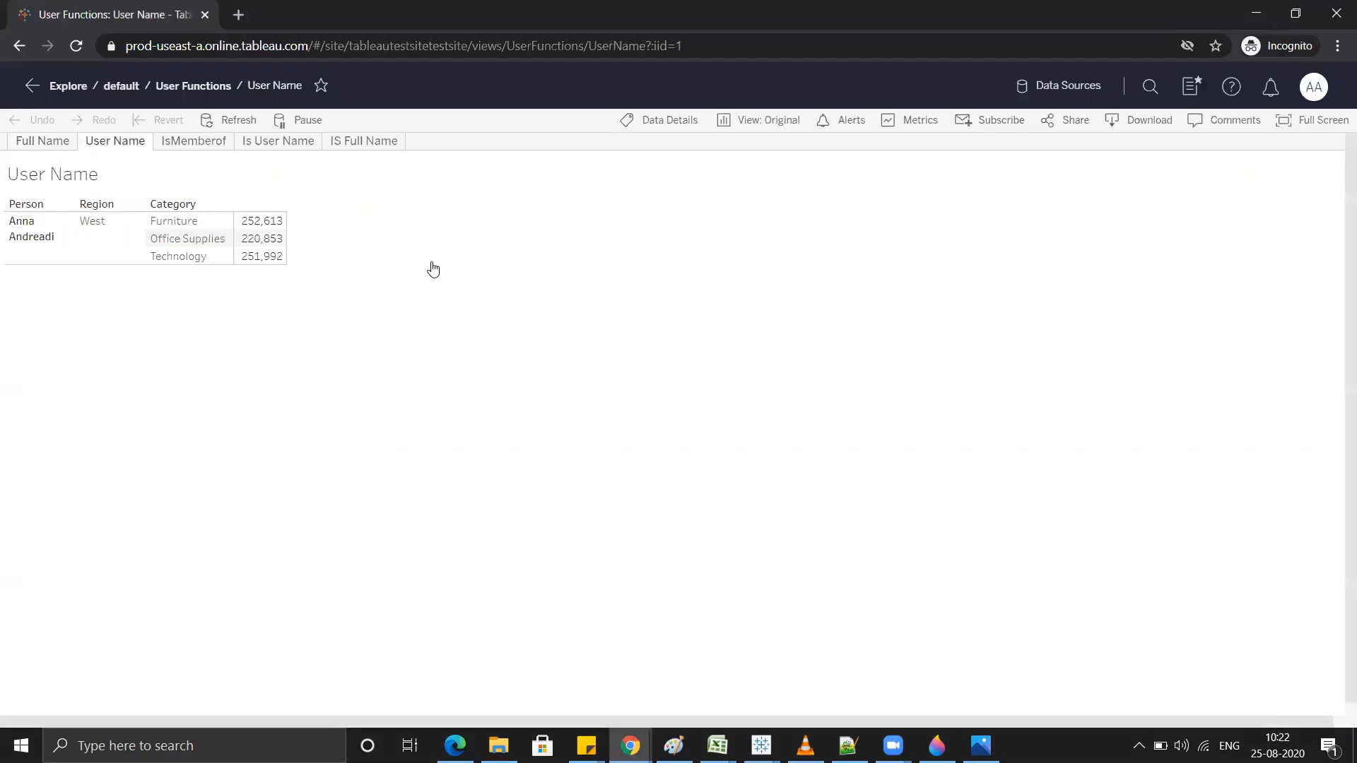
Step: Compare the published IsMemberof view with the Manager group's members in the administrator's browser window, then open the Is User Name view
left_click(196, 143)
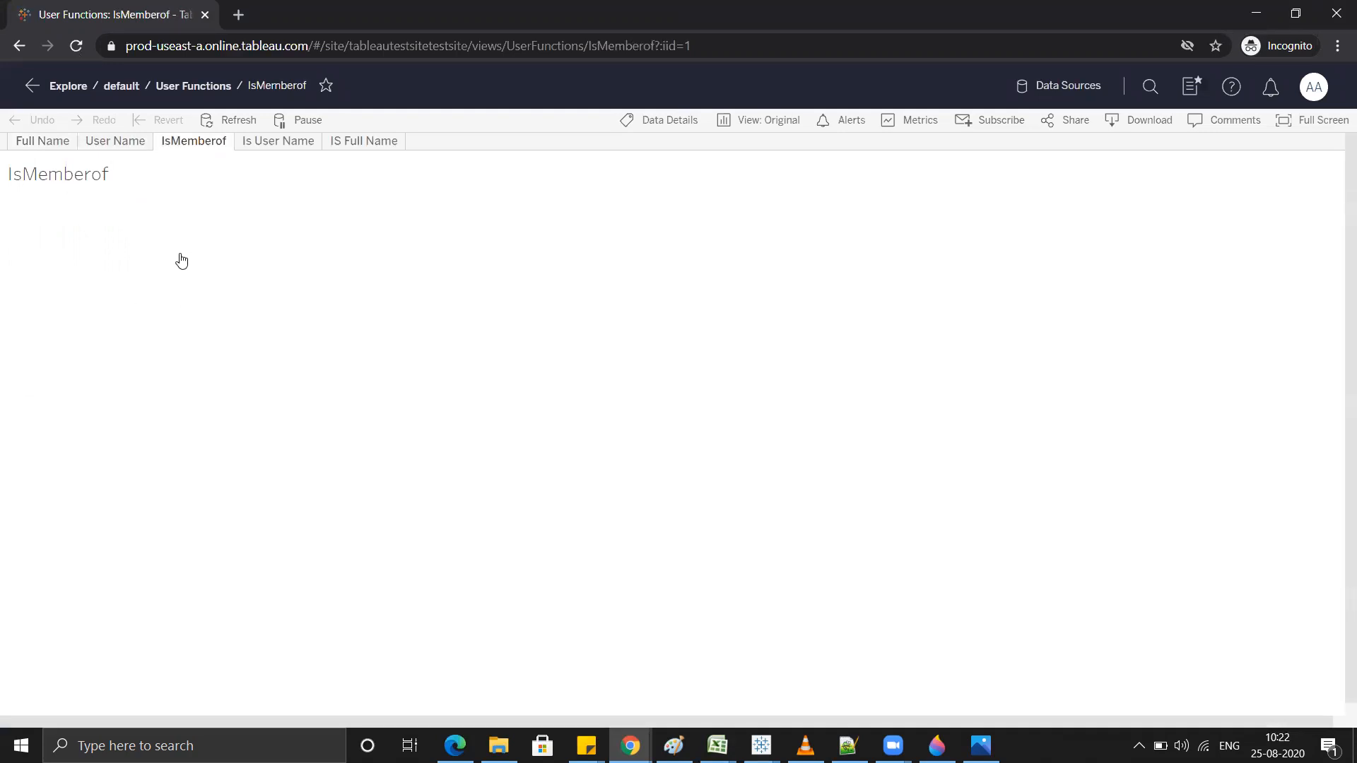
left_click(631, 745)
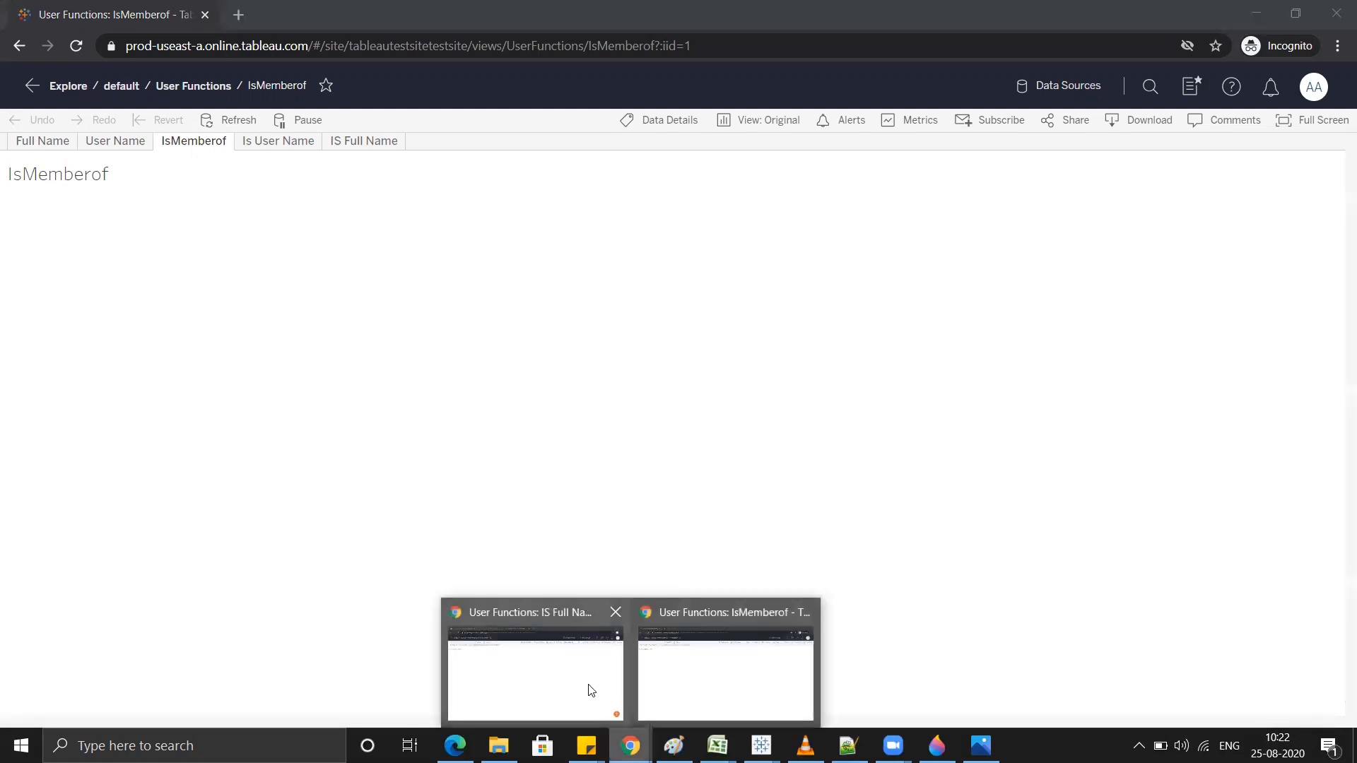
left_click(591, 691)
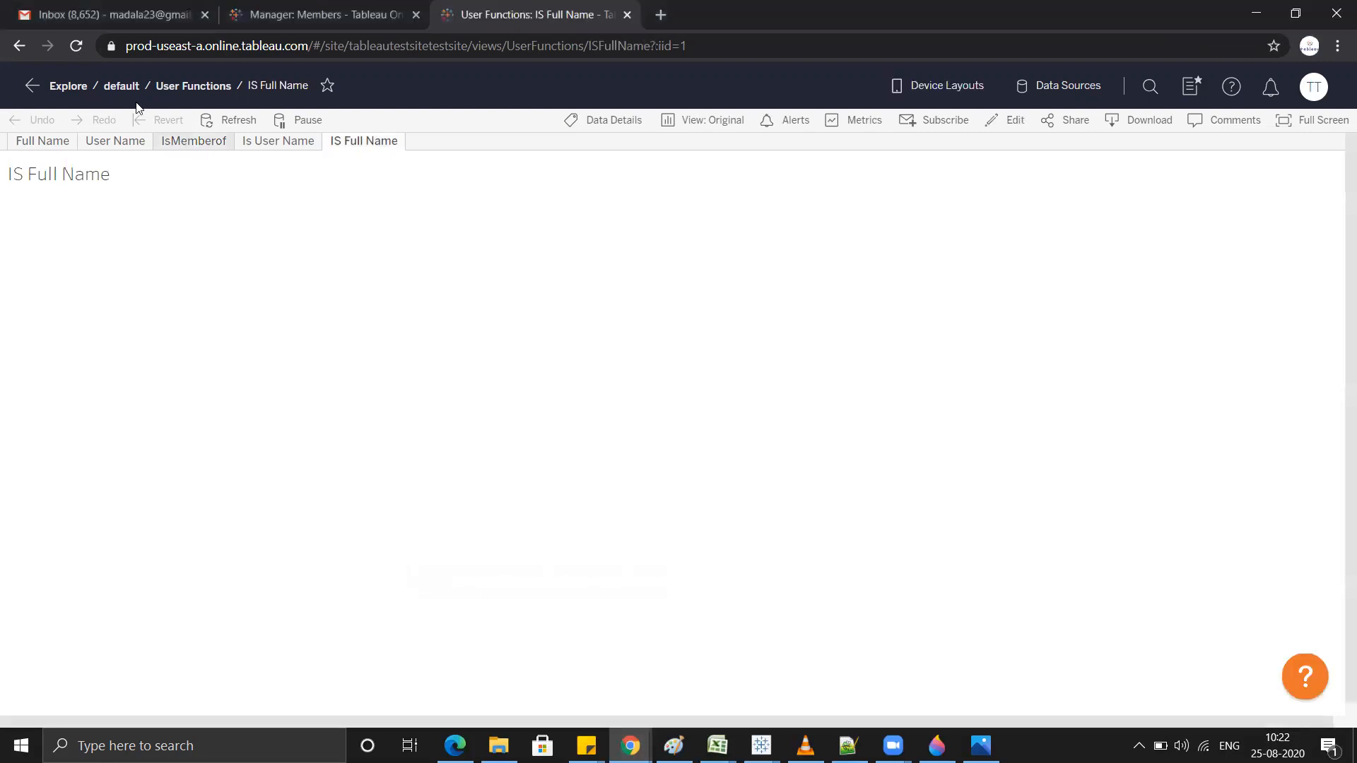
left_click(67, 86)
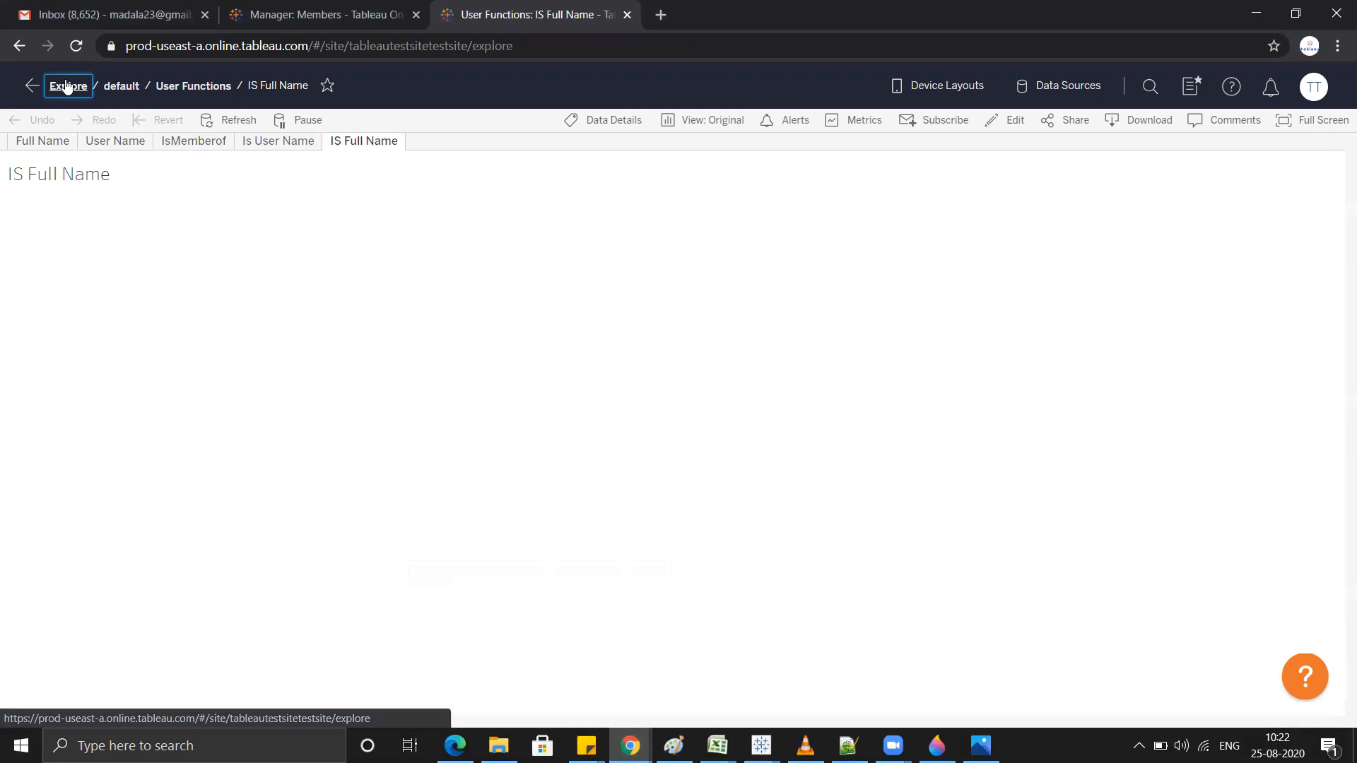
left_click(89, 513)
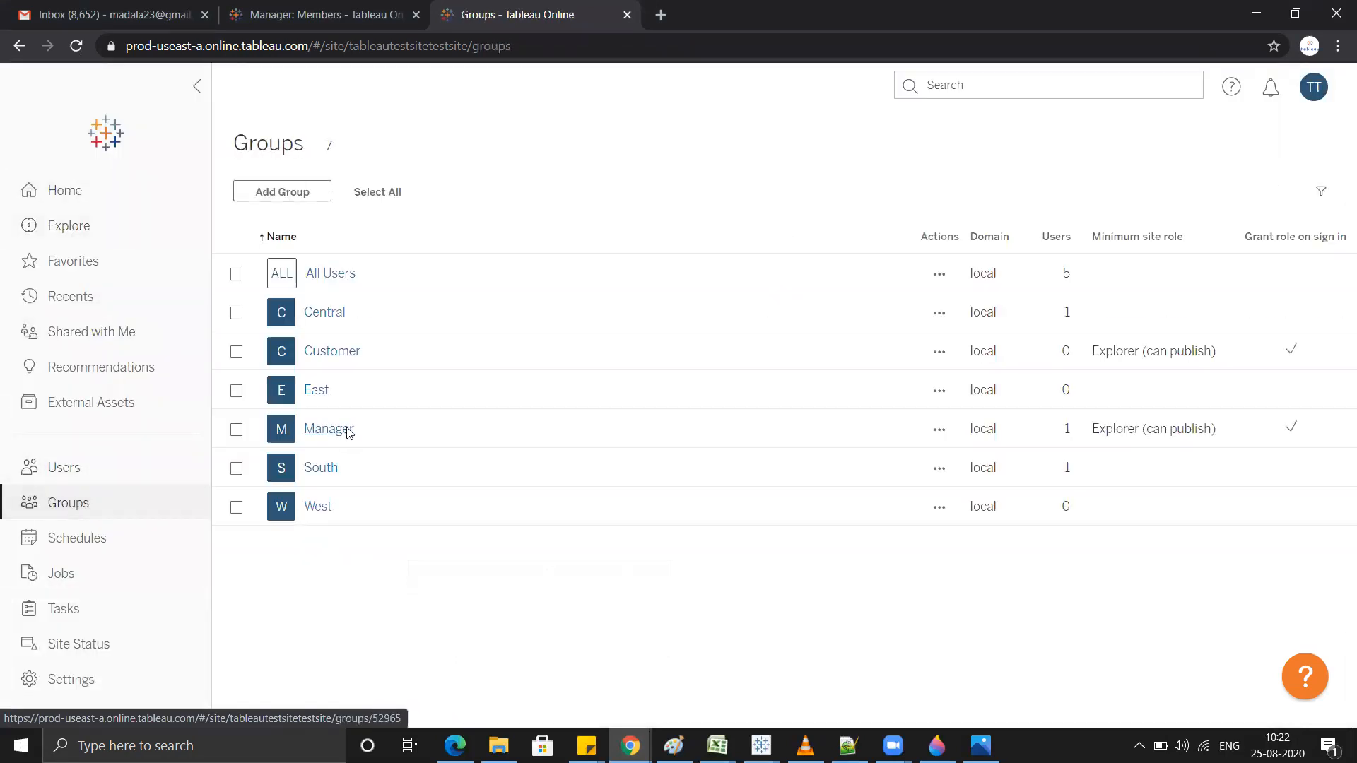
left_click(348, 432)
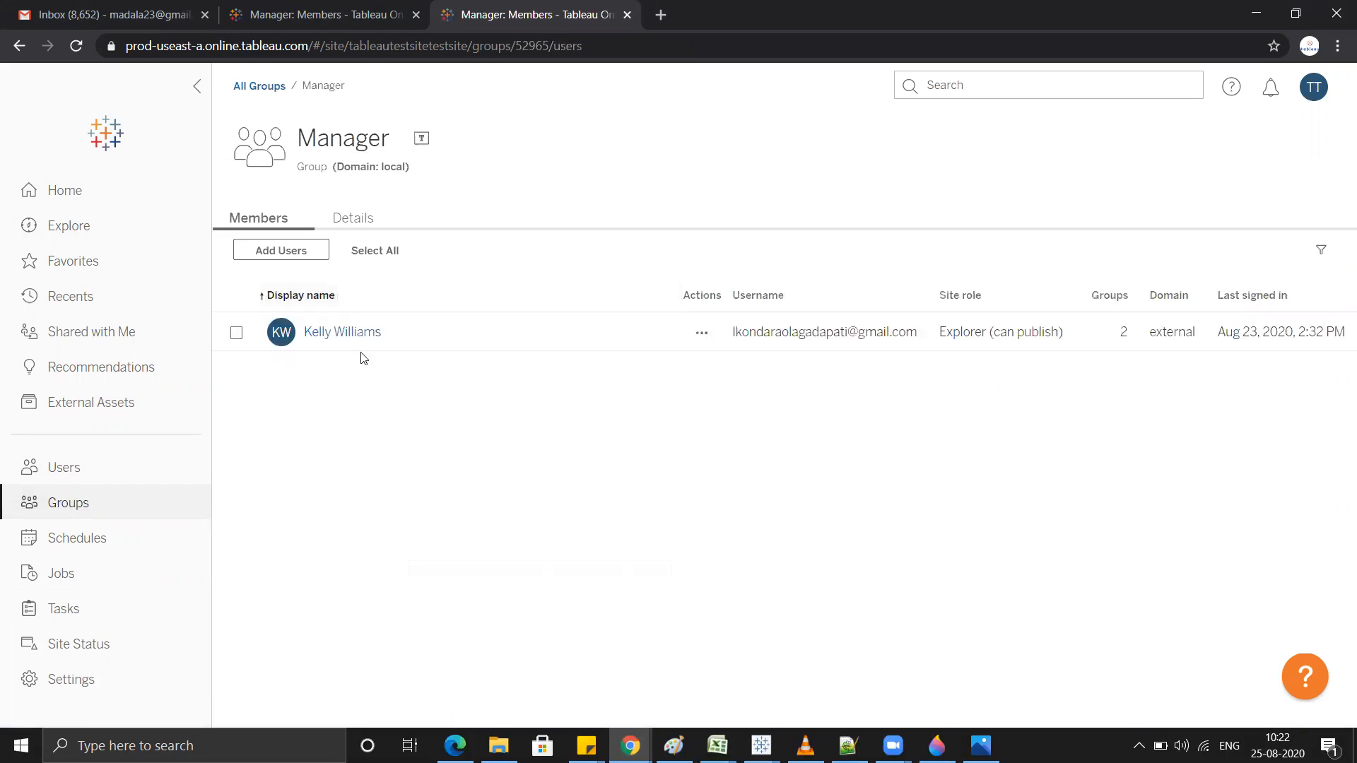
left_click(1250, 11)
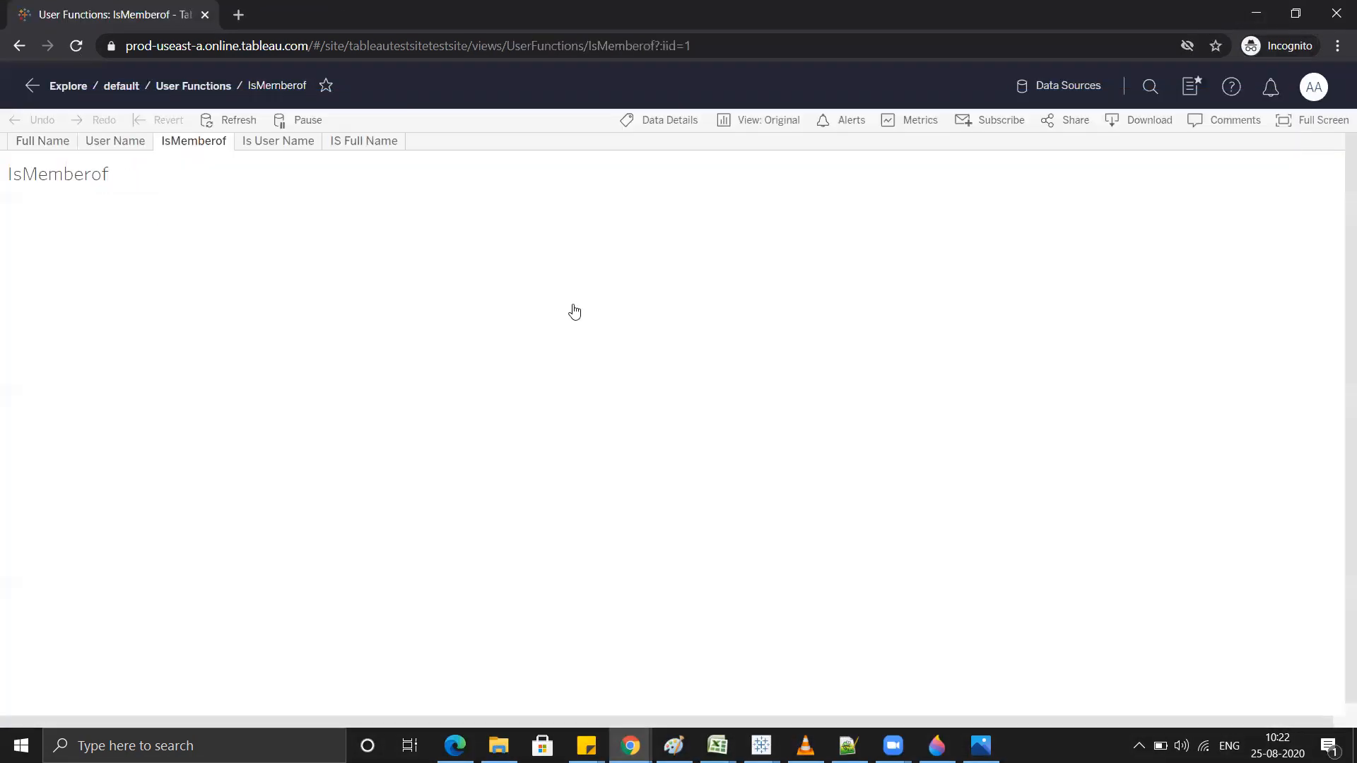
left_click(290, 140)
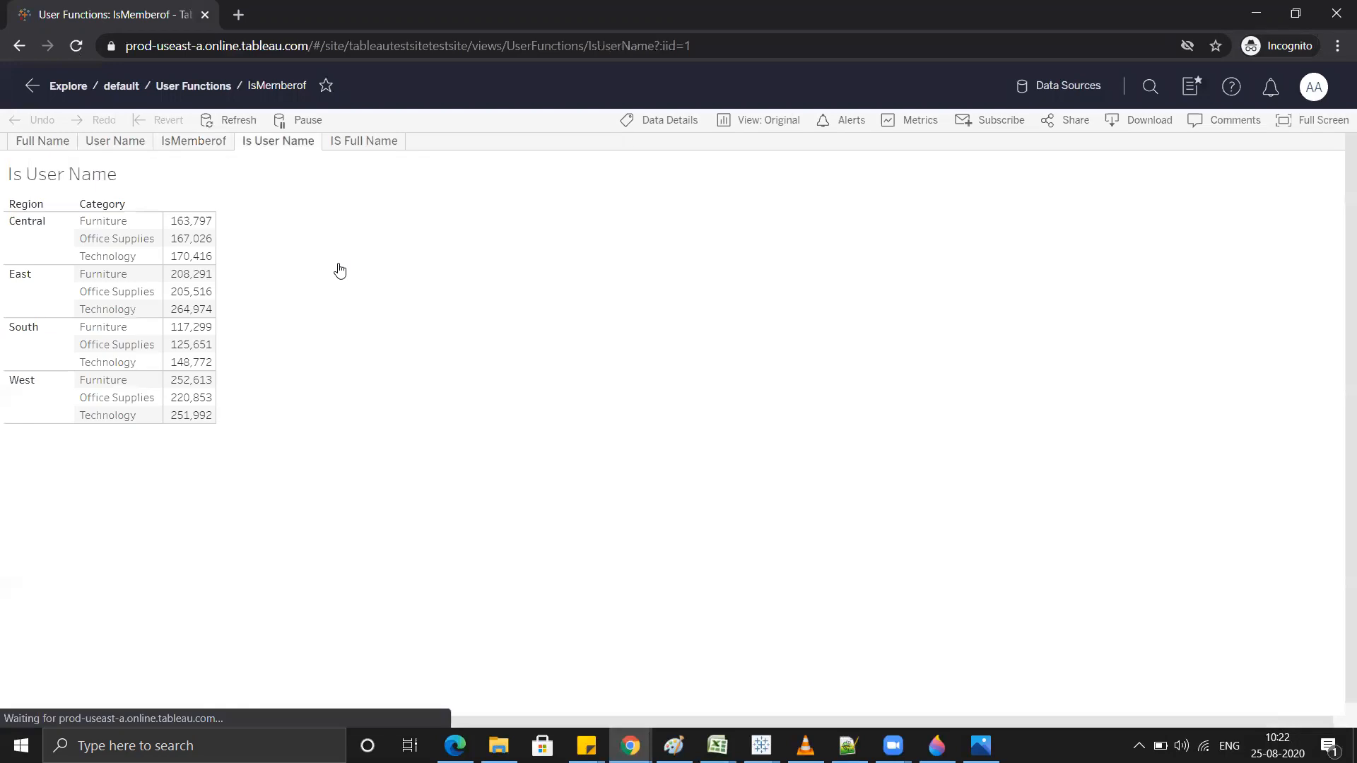
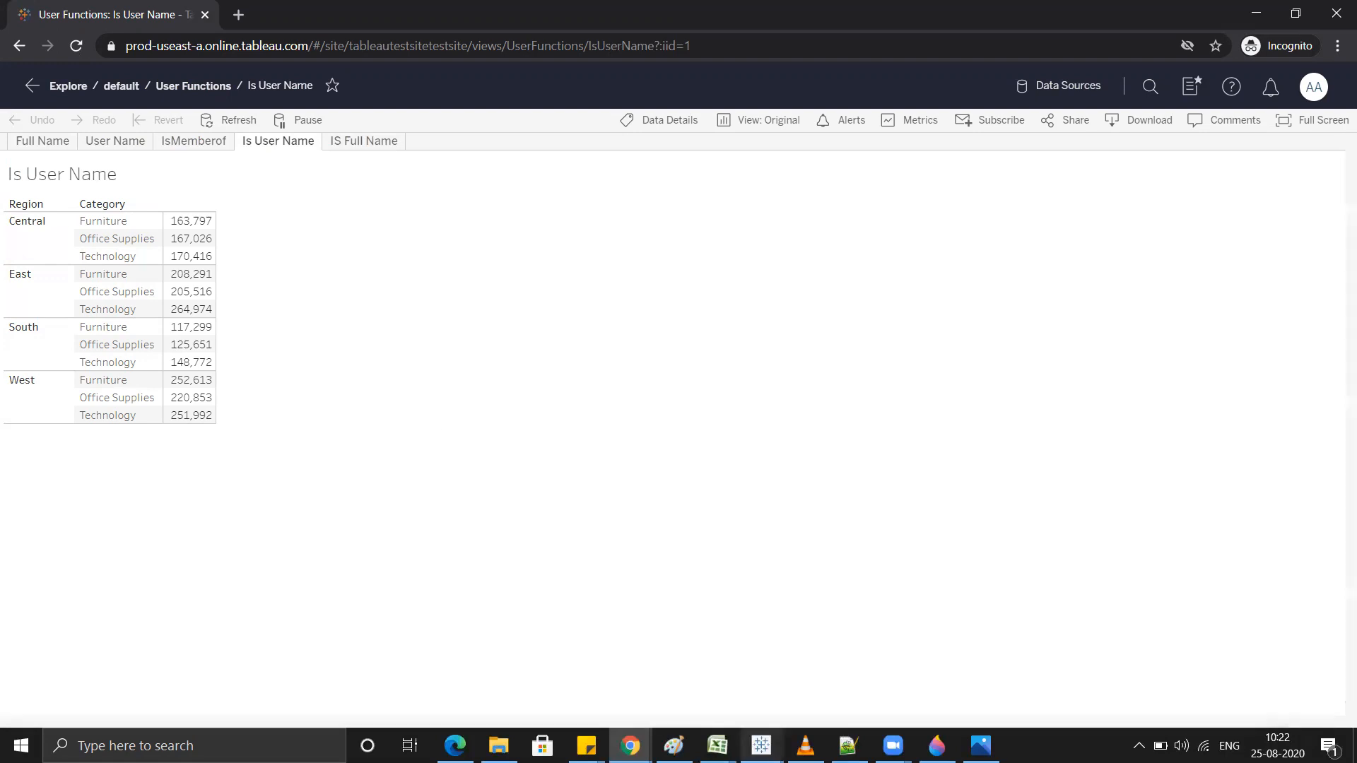
Step: Switch to Book2 in Tableau Desktop and duplicate the Isuser name calculated field
mouse_move(761, 745)
left_click(846, 665)
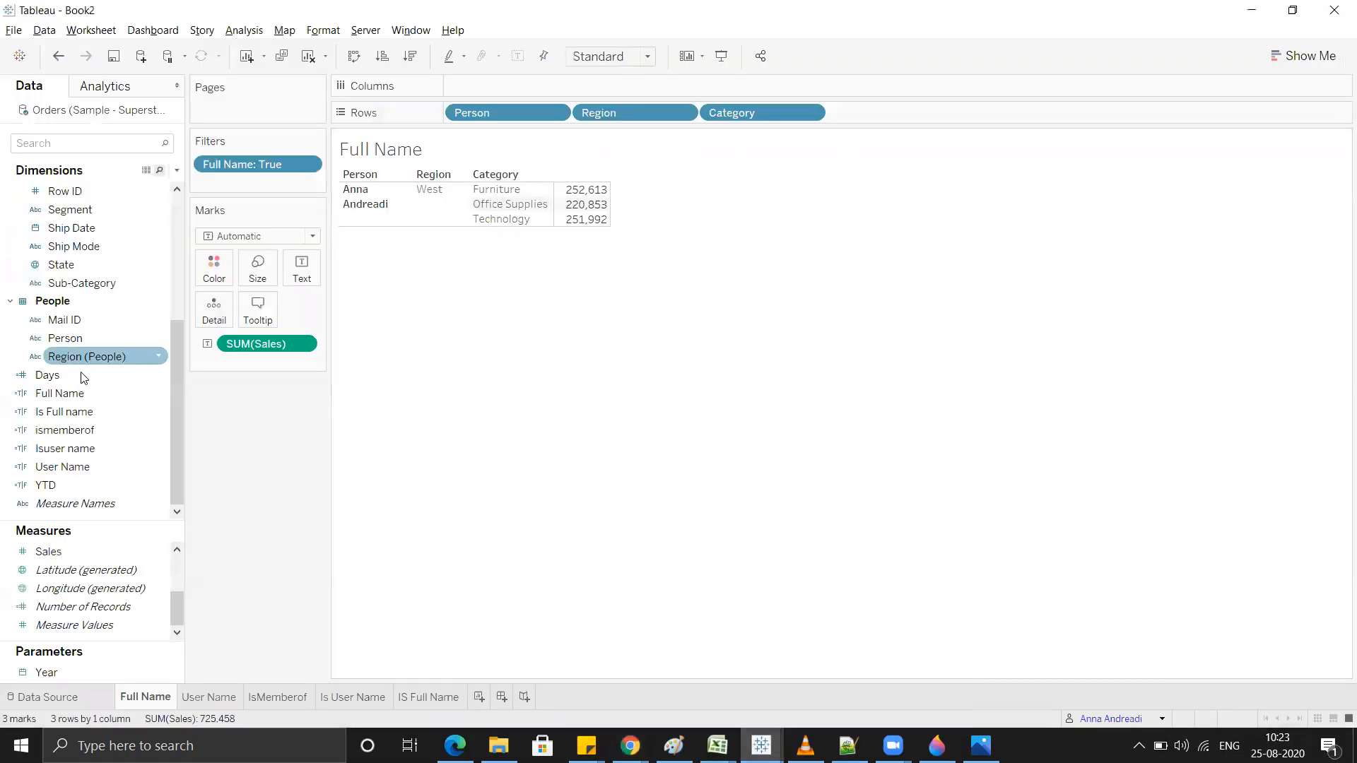
right_click(119, 448)
left_click(177, 194)
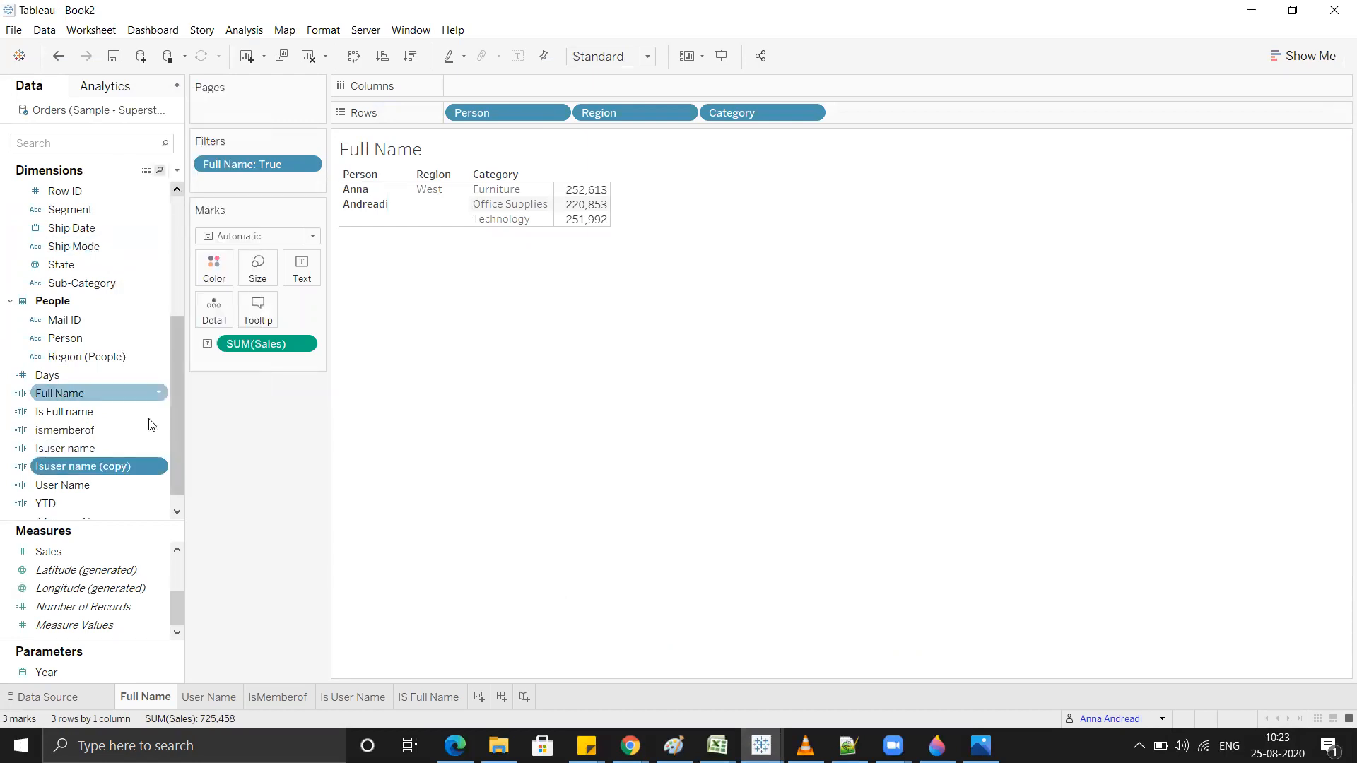
Step: Review both user names in the Isuser name formula, close it unchanged and show the Is User Name sheet
right_click(120, 450)
left_click(161, 180)
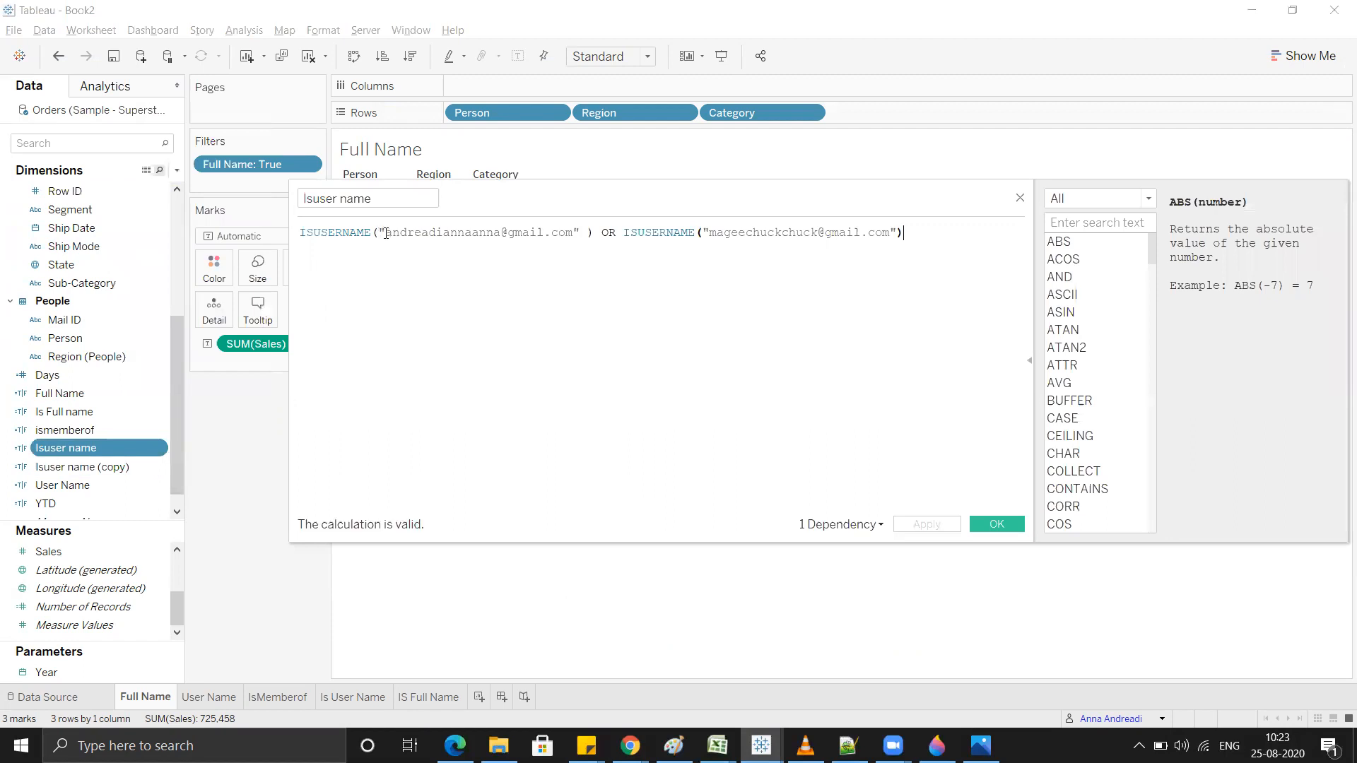
left_click_drag(386, 233, 482, 251)
left_click_drag(564, 238, 574, 233)
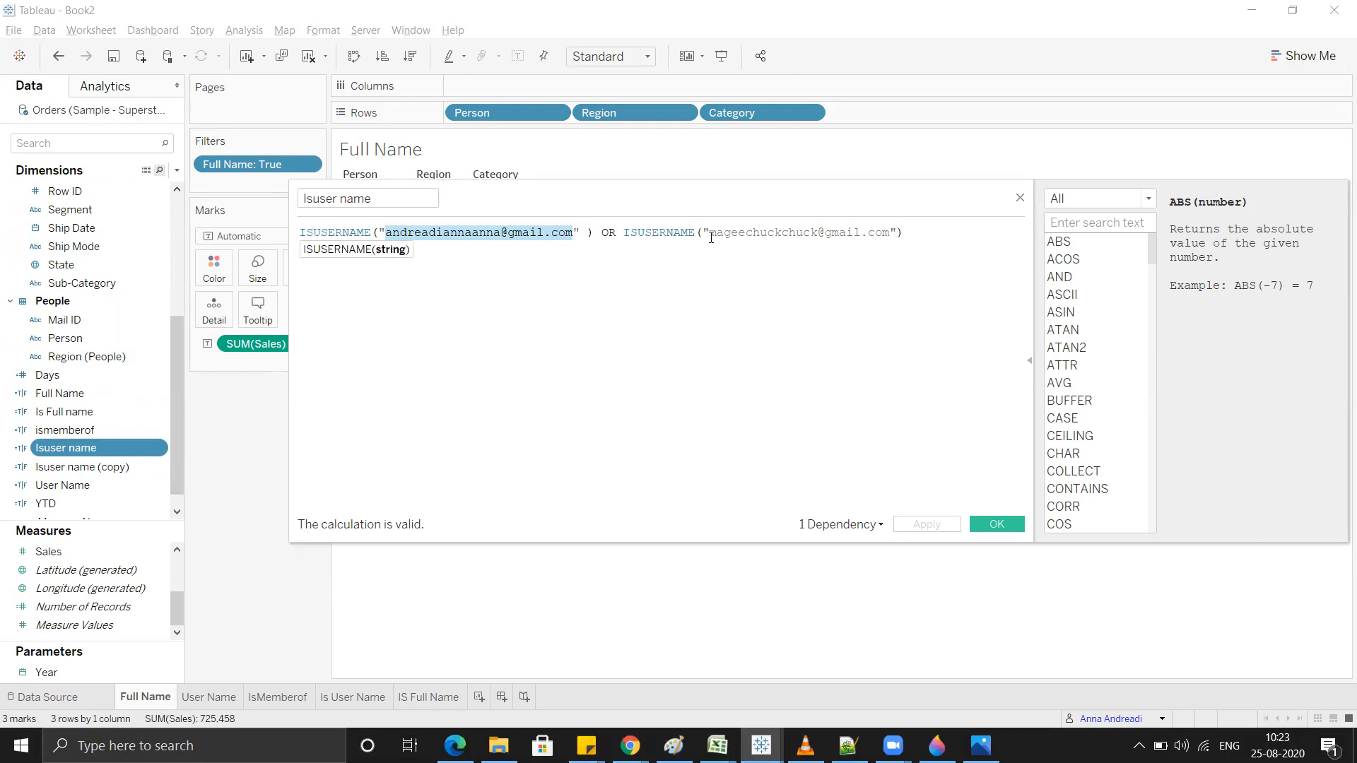
left_click_drag(710, 237, 893, 233)
left_click(872, 346)
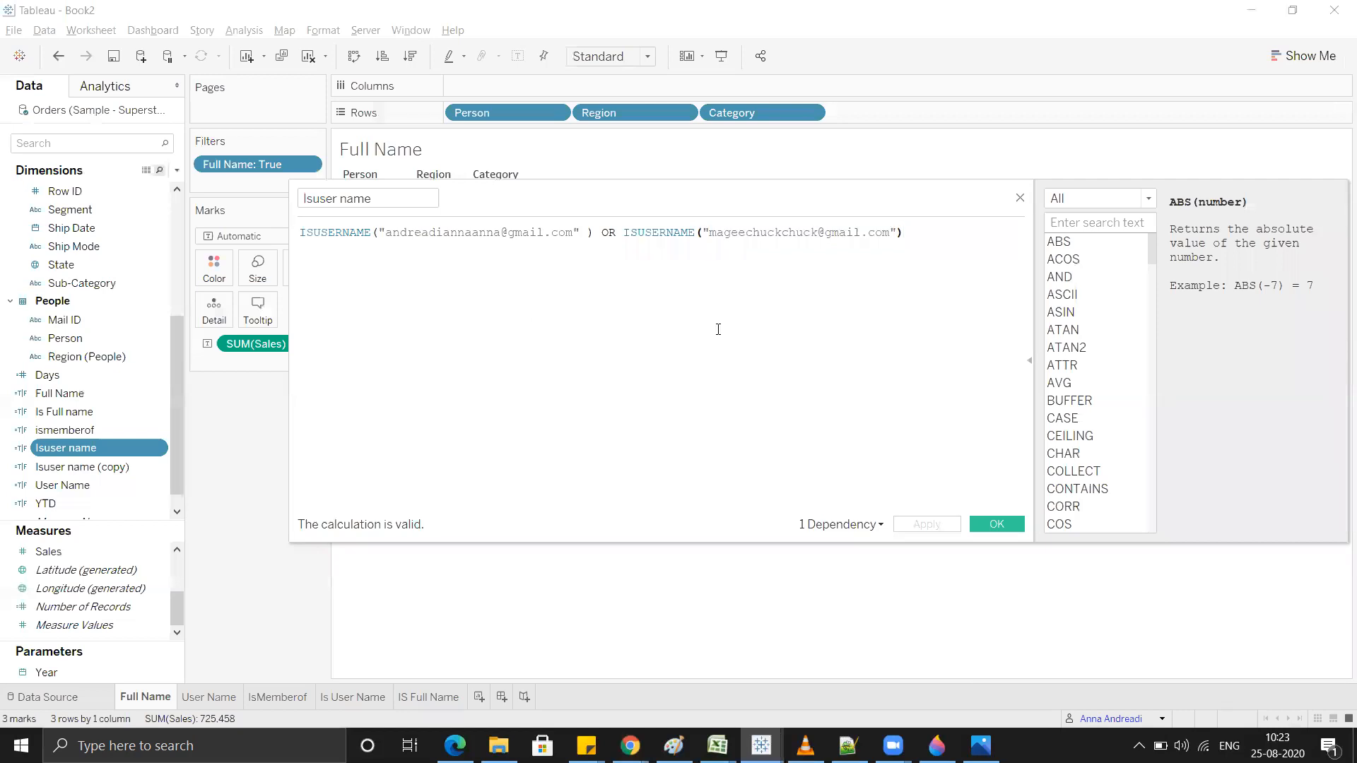
left_click(1020, 198)
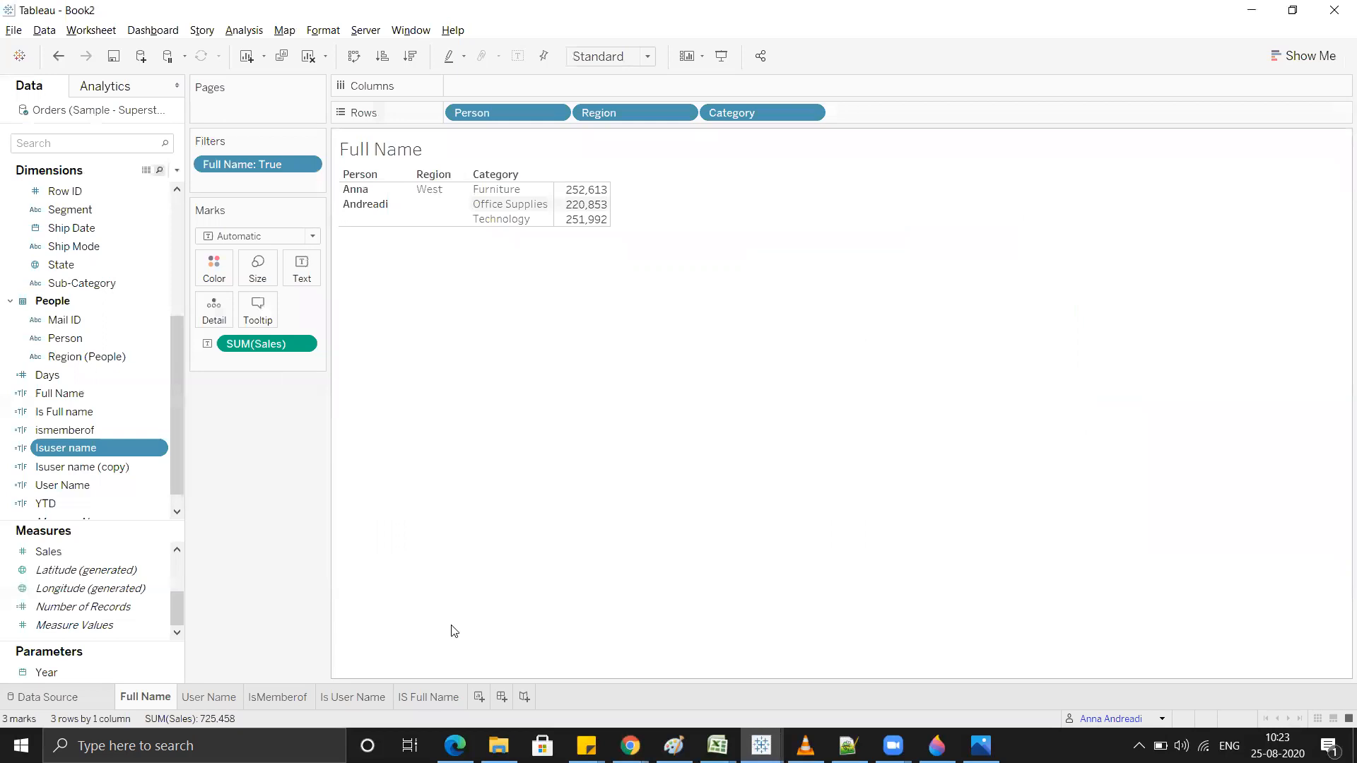
left_click(361, 700)
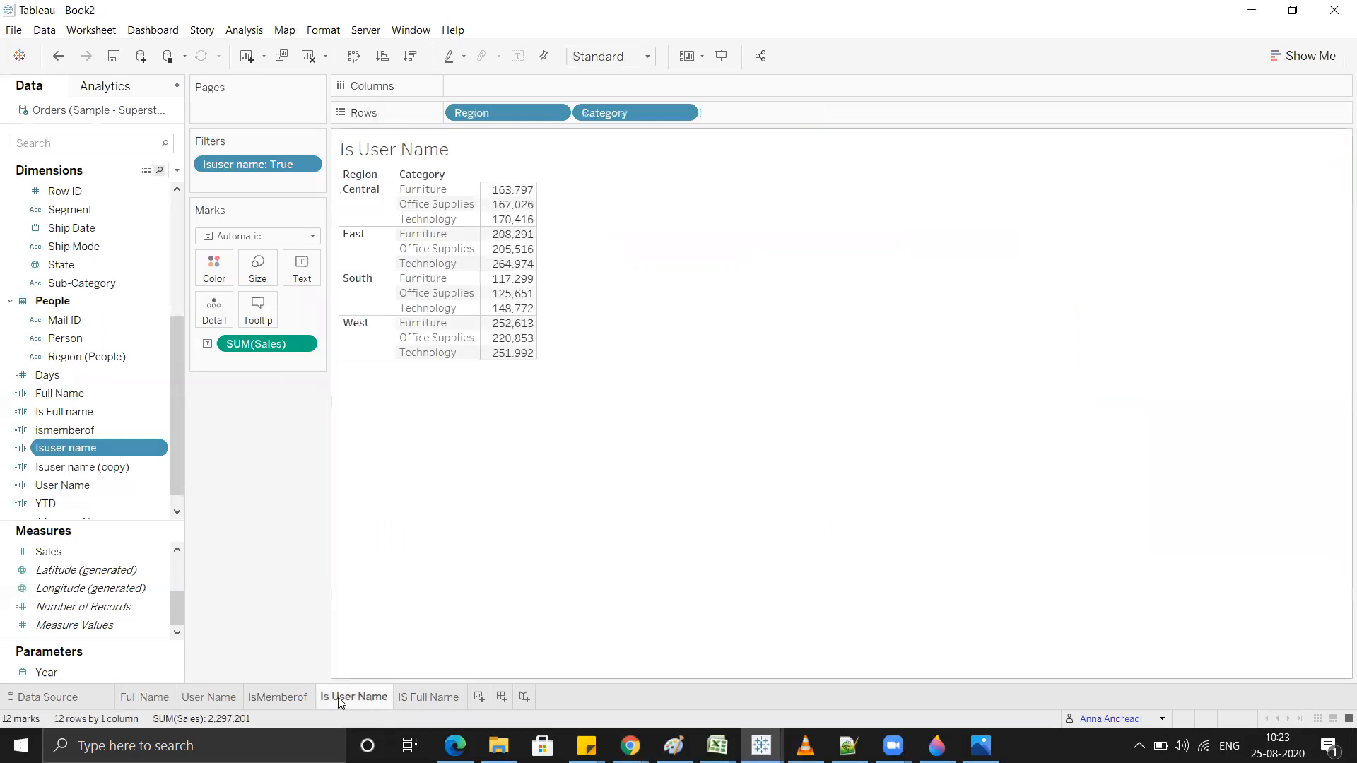
Step: Check the published IS Full Name view in the incognito browser, then switch to the Tableau Online sign-in page in Microsoft Edge
left_click(1252, 10)
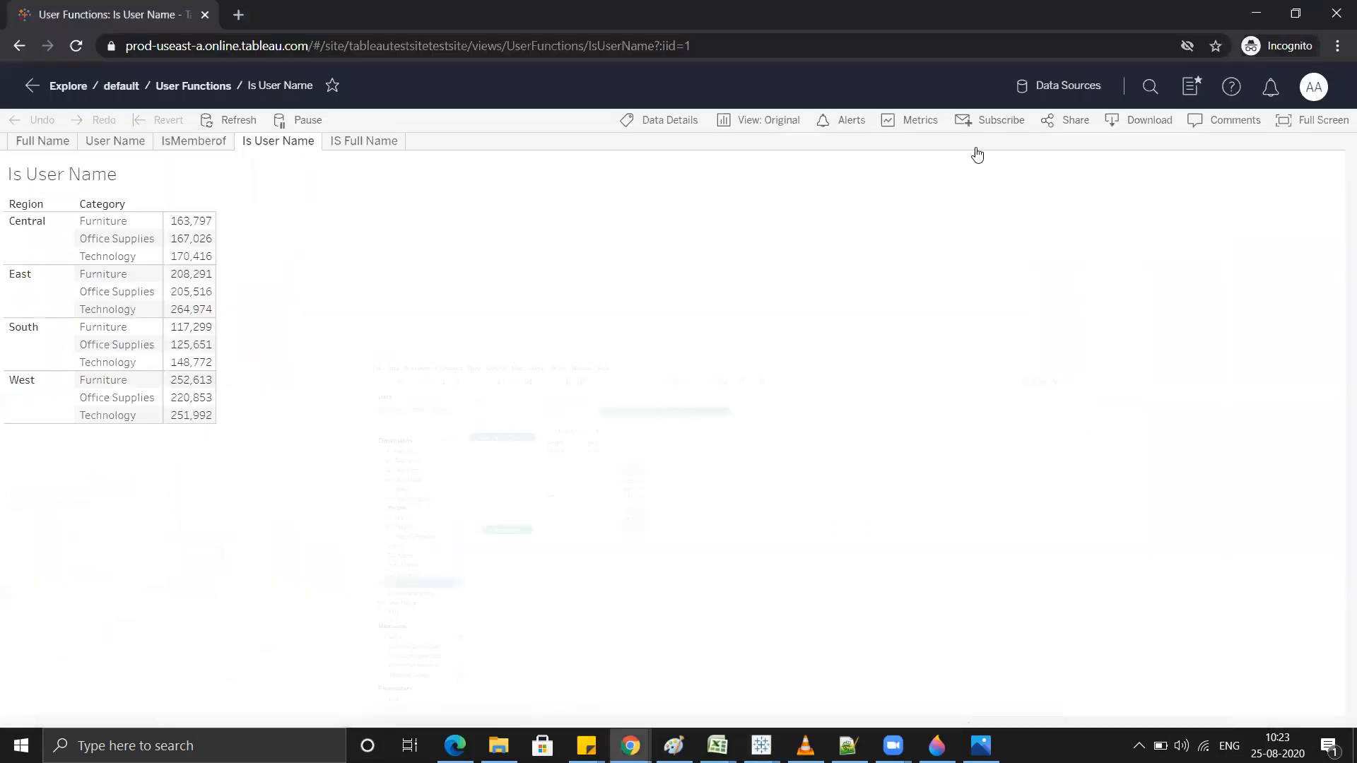
left_click(364, 141)
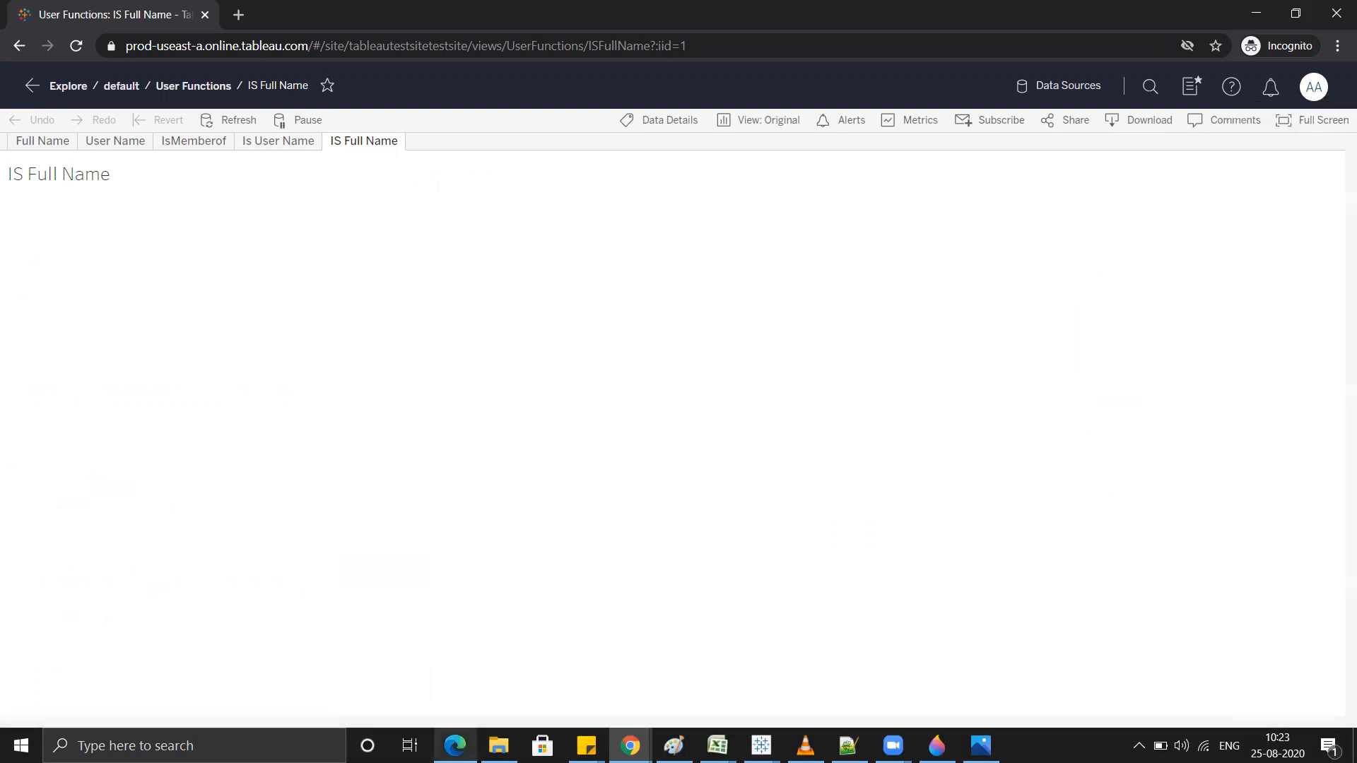
left_click(455, 745)
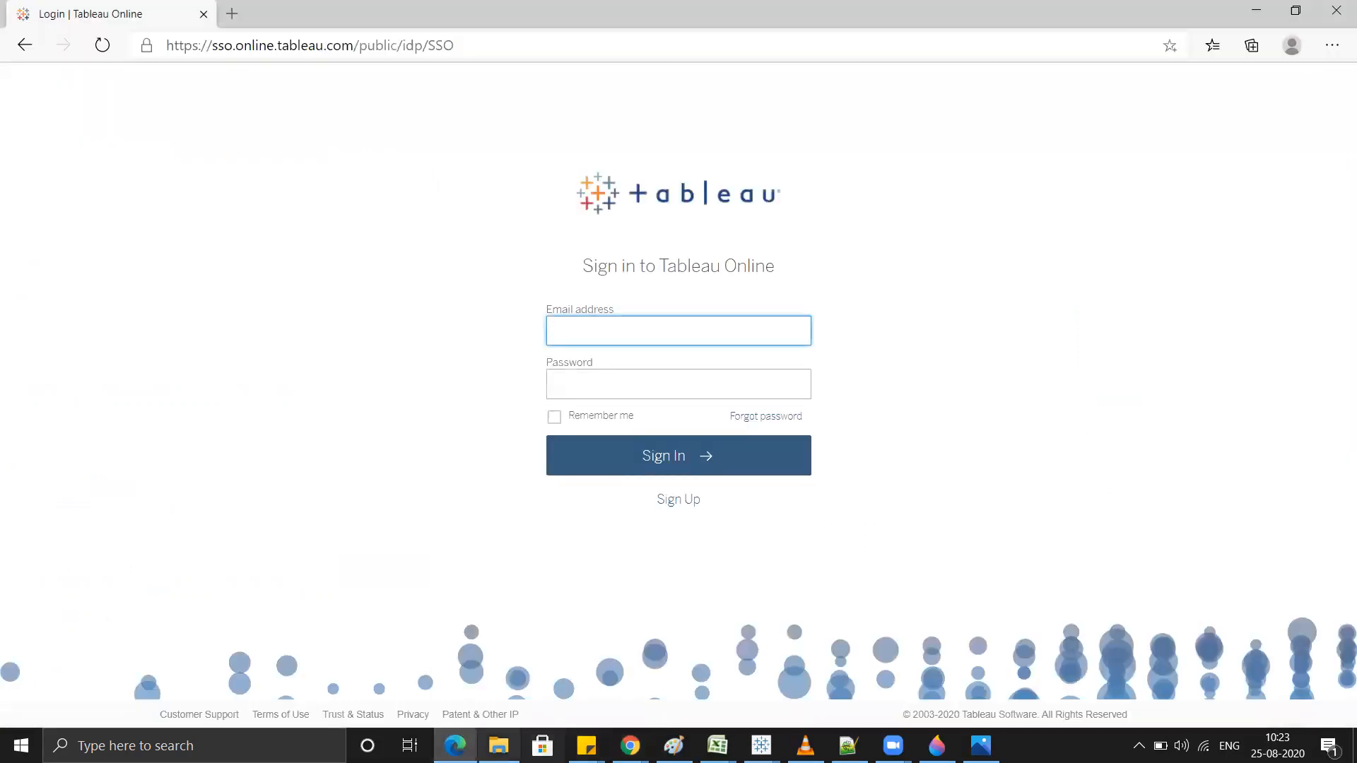
Step: Look up the account e-mails in the sticky note, then copy the Central region's mail ID from the People sheet in Excel
left_click(585, 744)
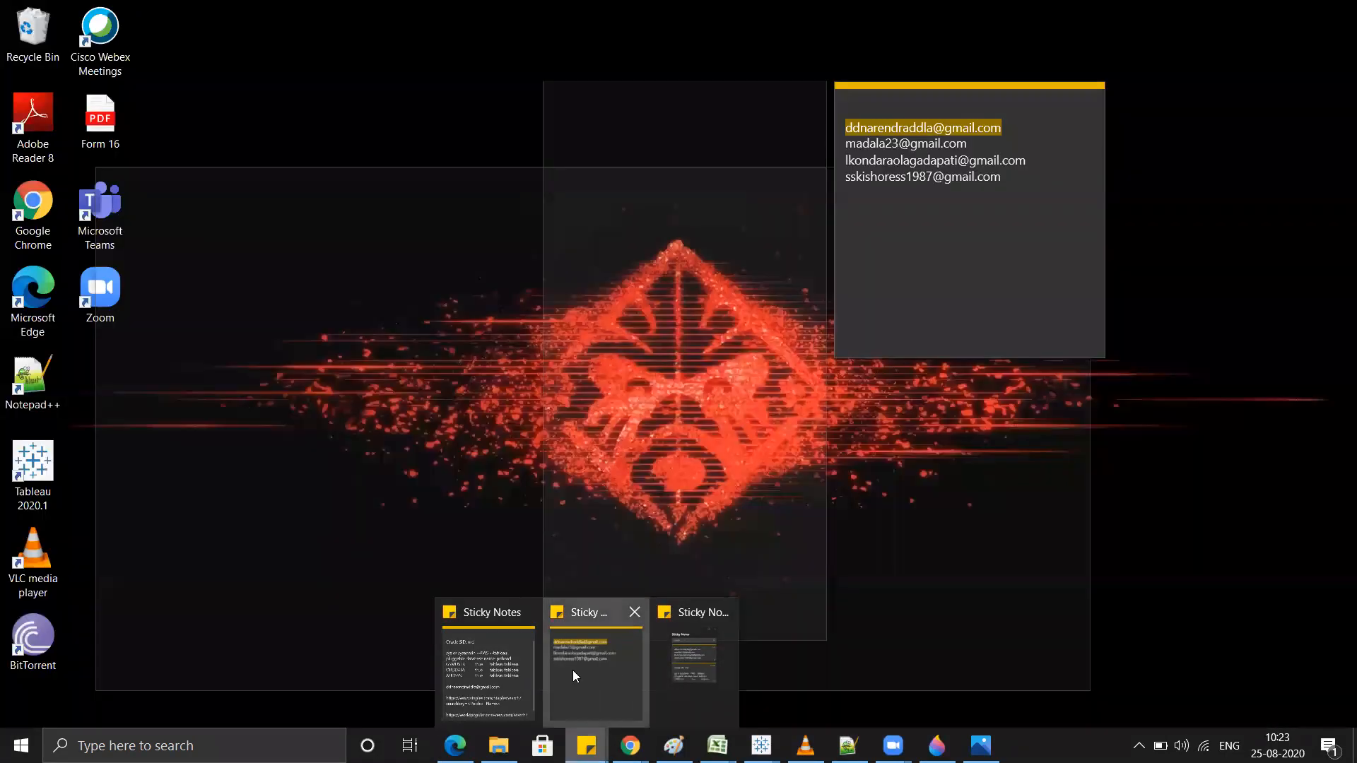
left_click(573, 669)
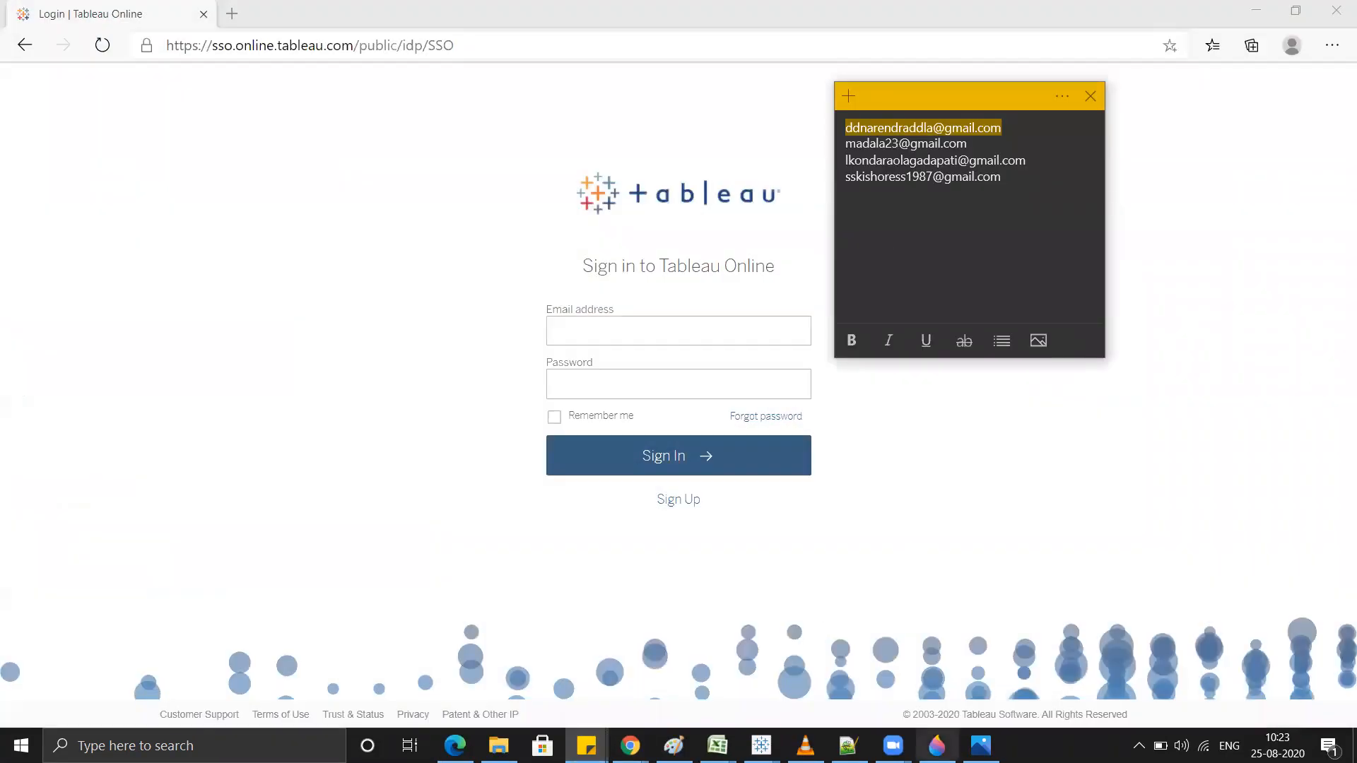
left_click(717, 746)
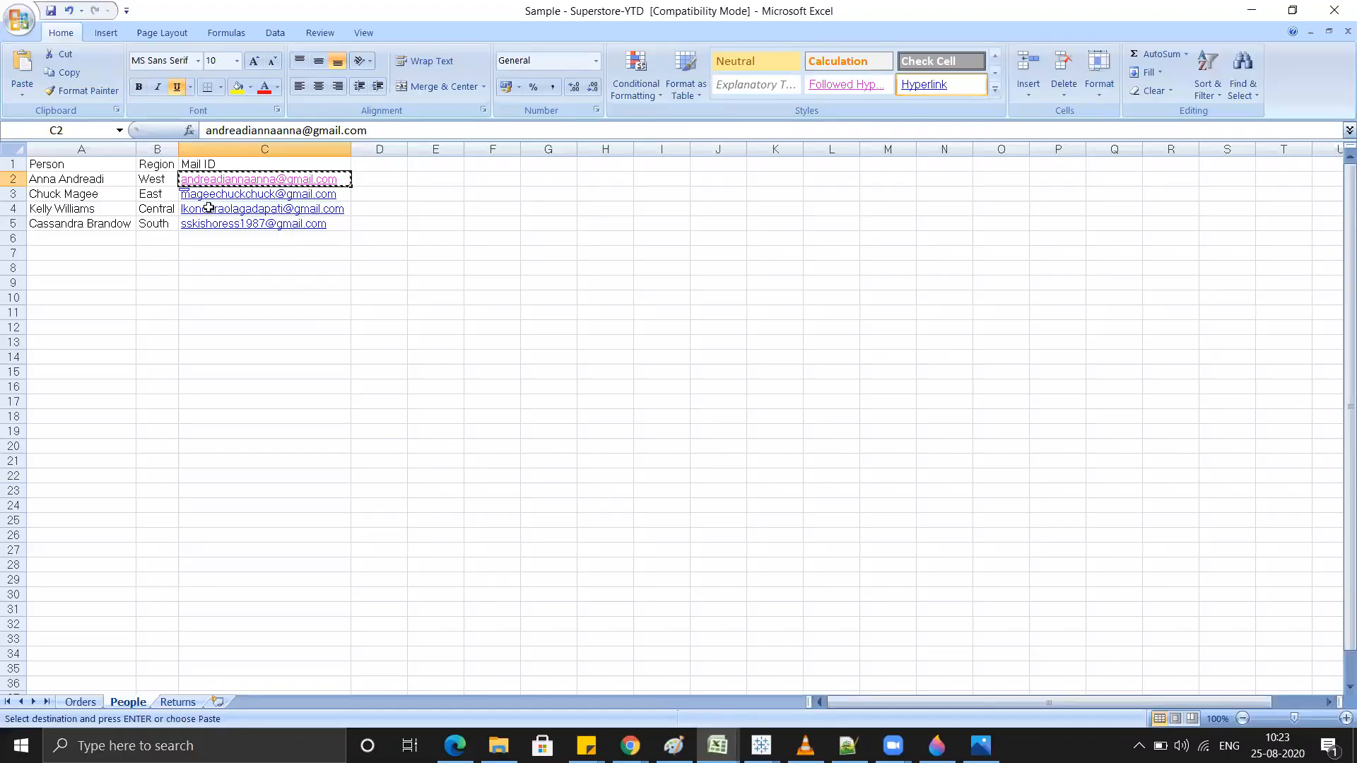
key("Down")
key("Down")
key("ctrl+c")
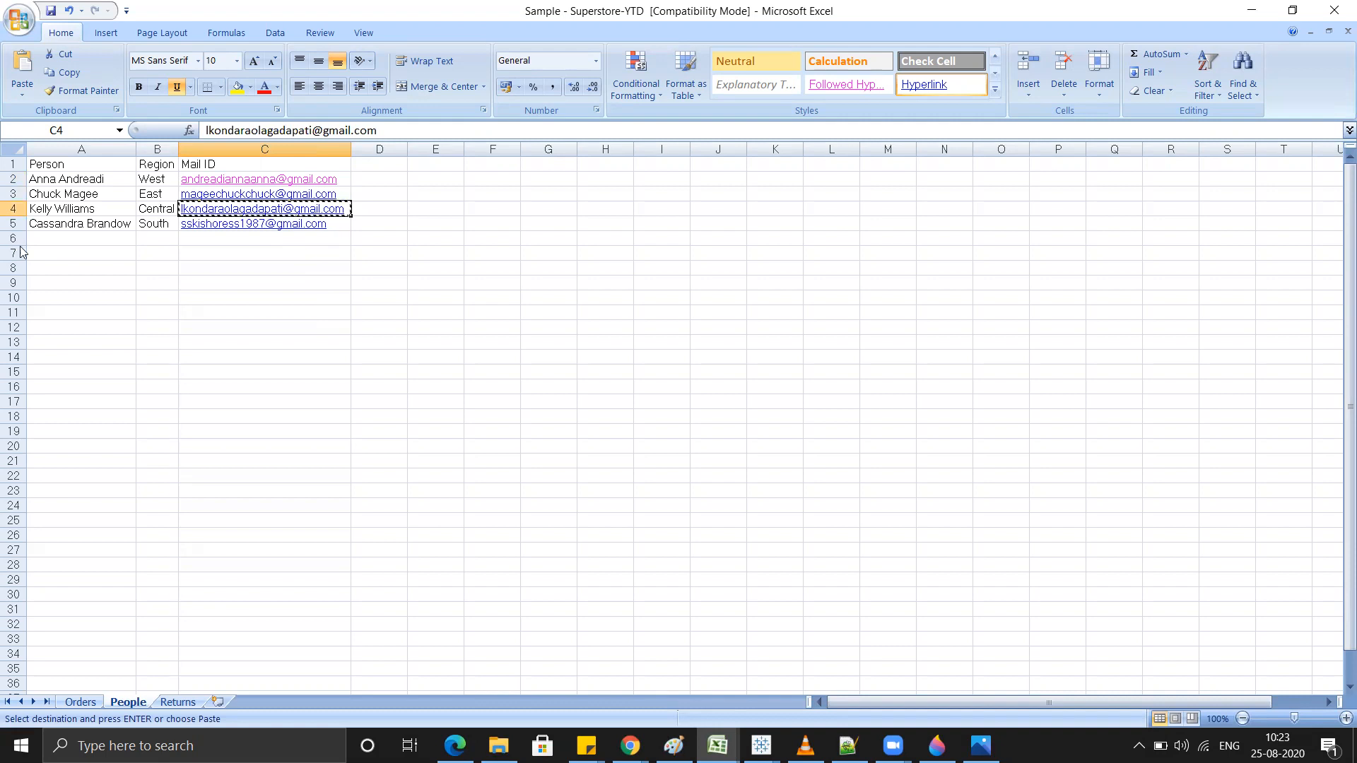
Step: Switch to Microsoft Edge and sign in to Tableau Online with the copied e-mail address and the account password
key("alt+Tab")
key("alt+Tab")
key("alt+Tab")
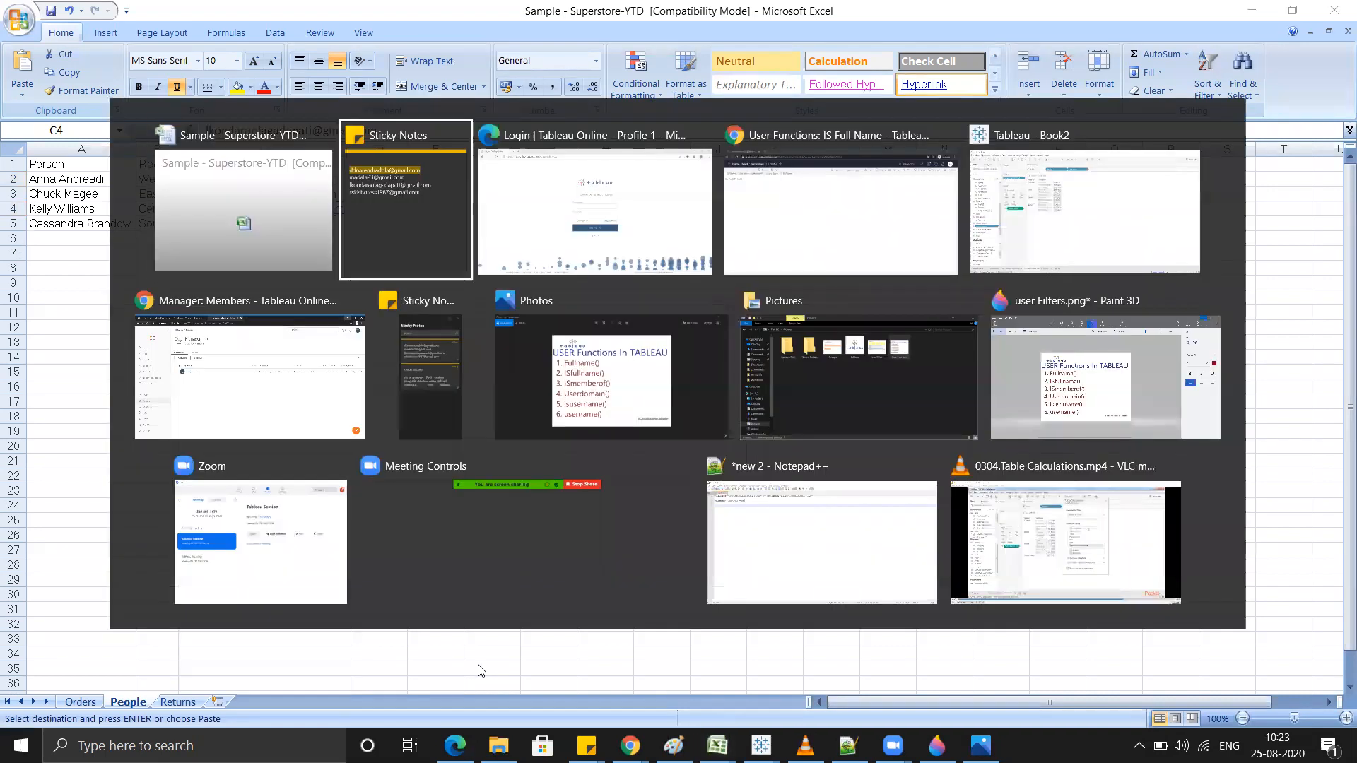
key("ctrl+v")
left_click(637, 390)
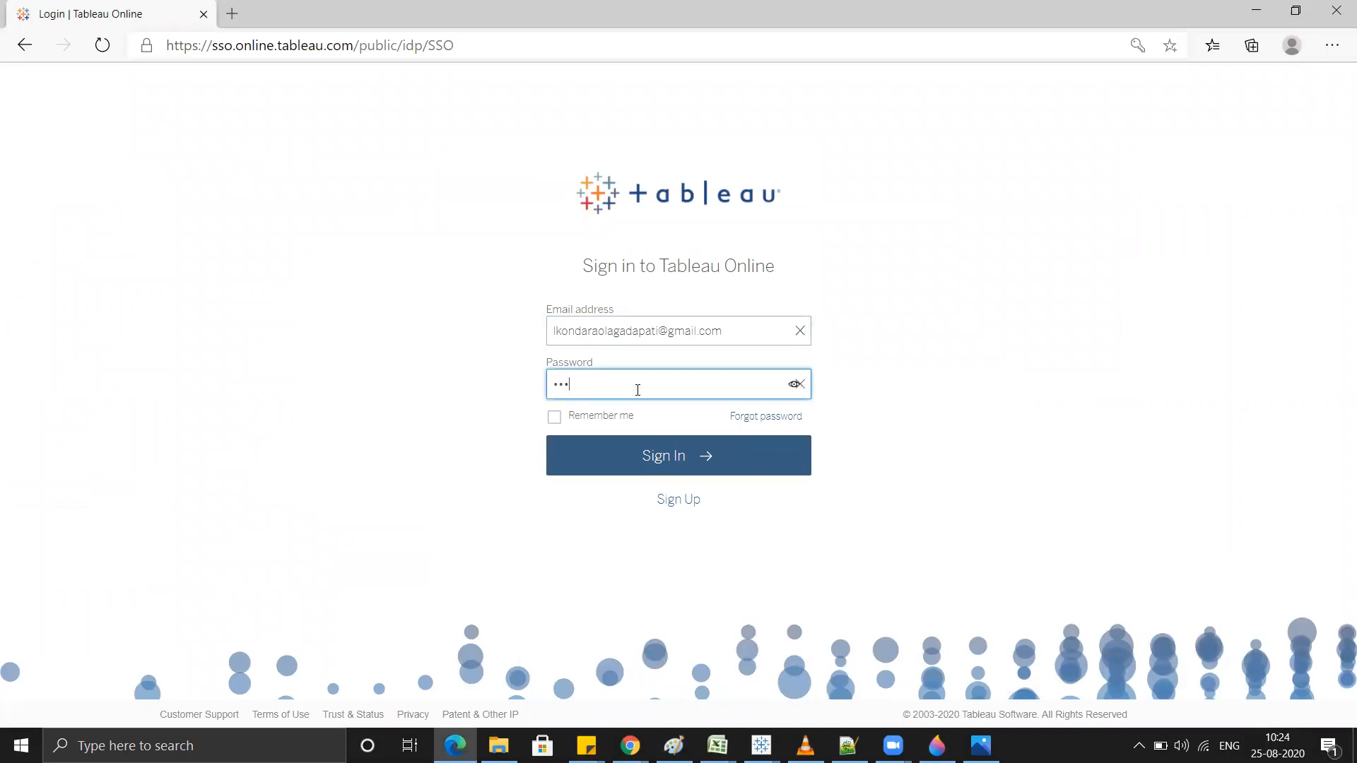
key("Return")
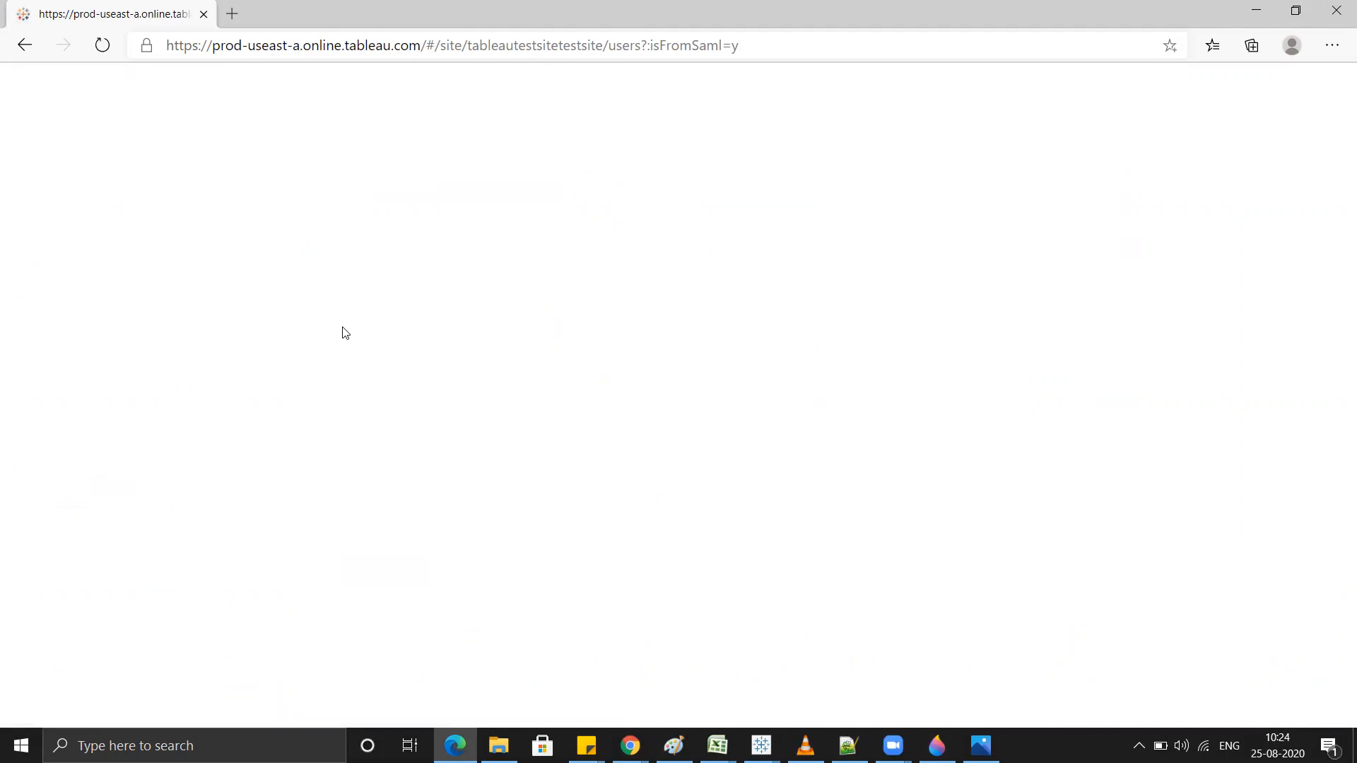
Step: Open the Full Name view of the User Functions workbook in the default project
left_click(73, 230)
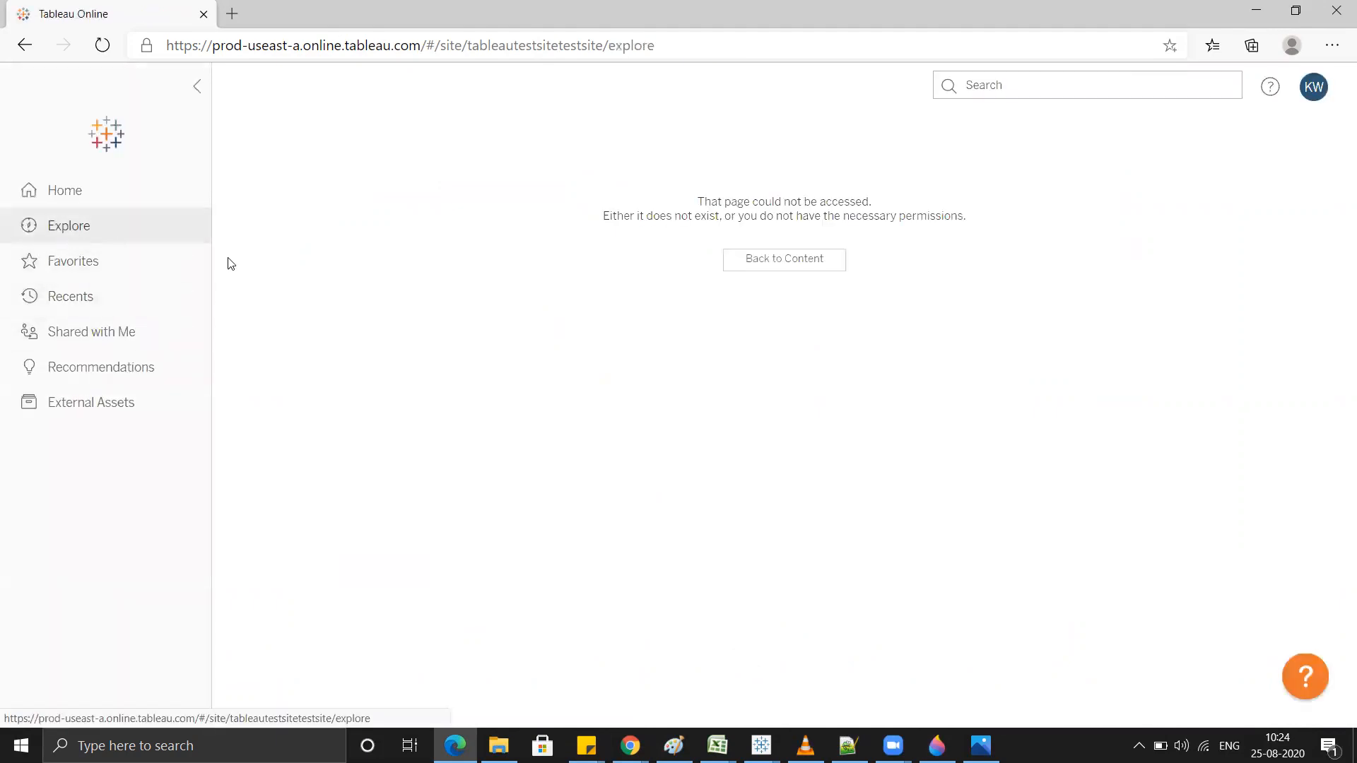
left_click(360, 327)
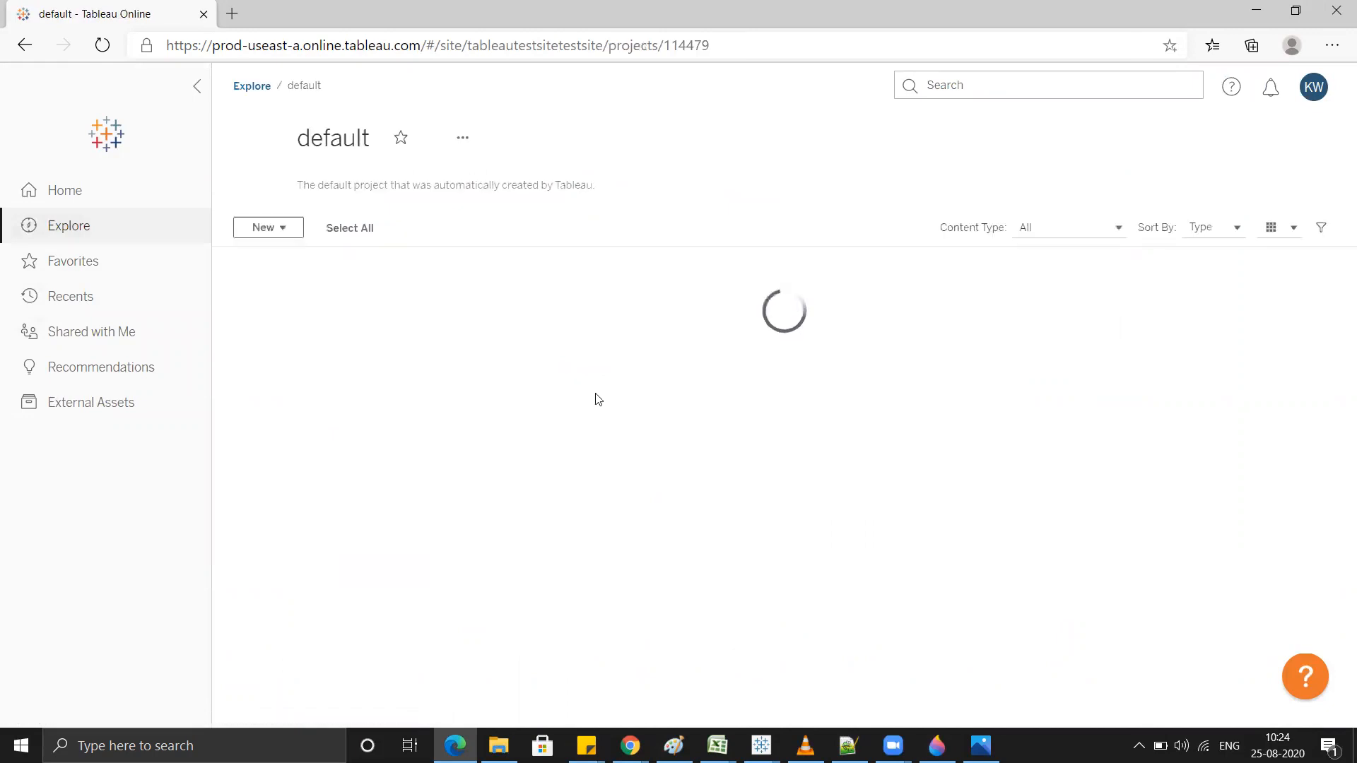
left_click(978, 392)
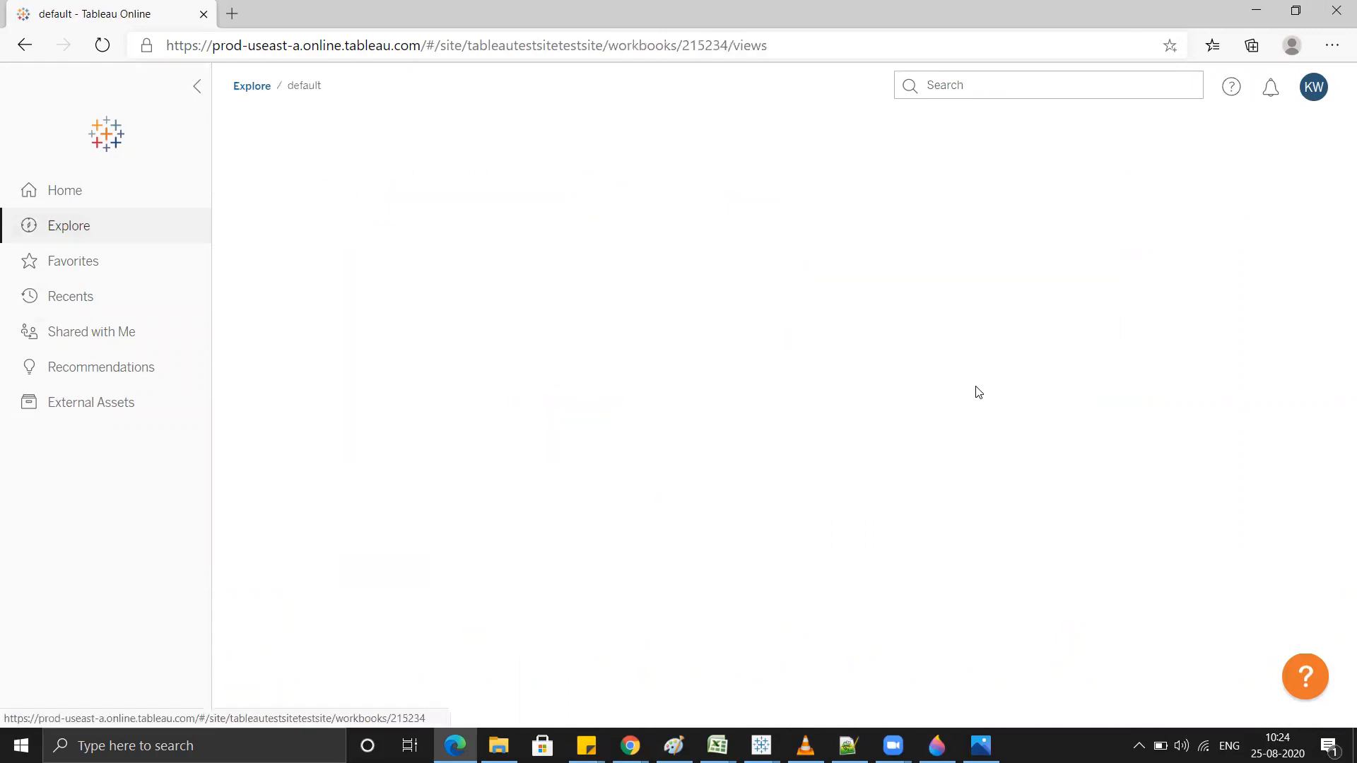
left_click(541, 344)
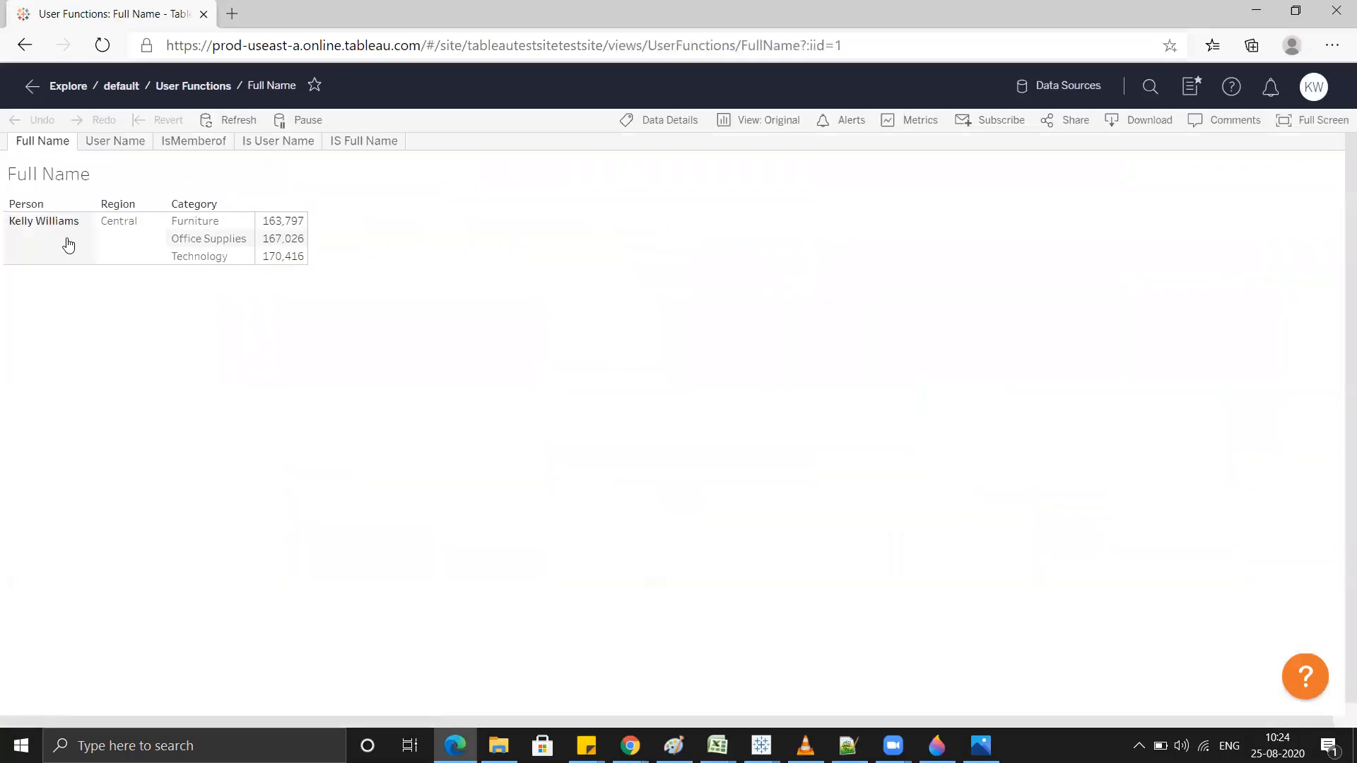
Step: Compare the Full Name view in the incognito Chrome window with the same view in Microsoft Edge
mouse_move(630, 746)
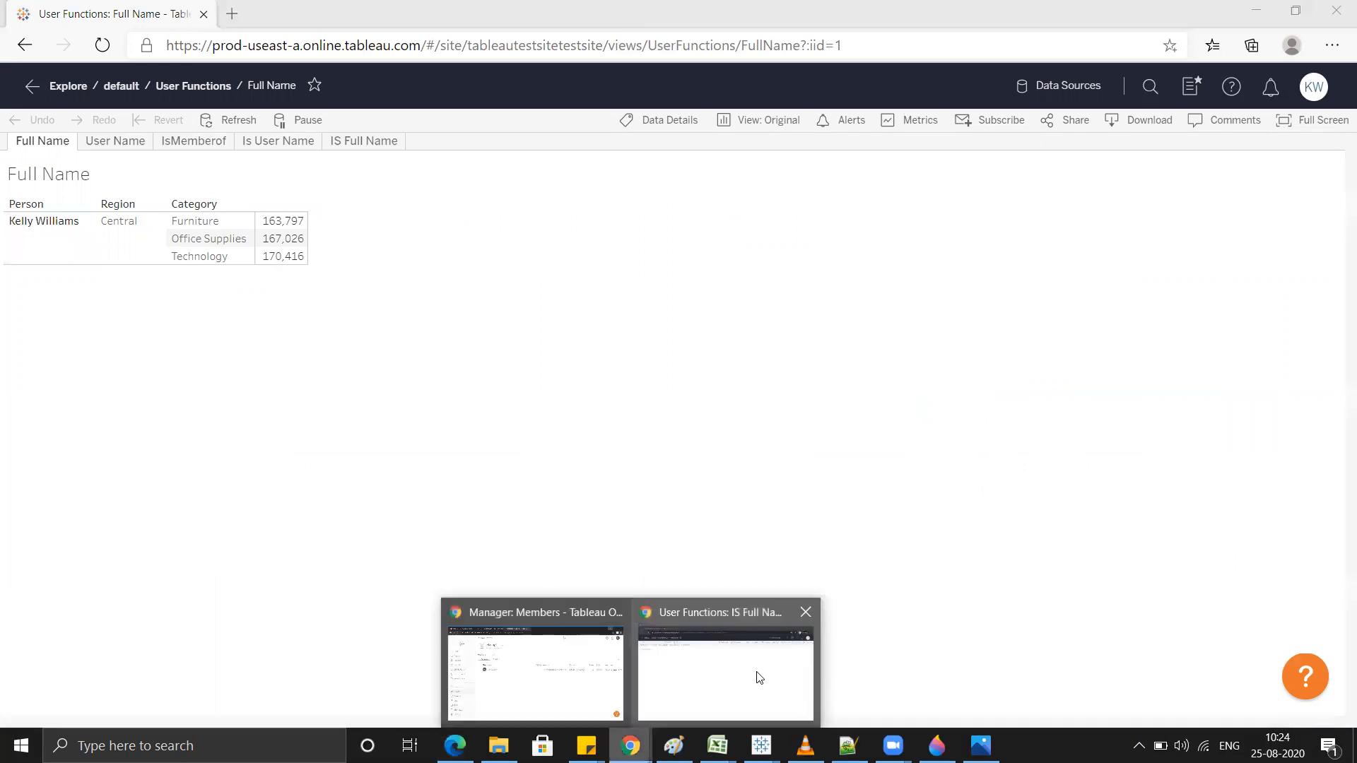
left_click(756, 677)
left_click(21, 140)
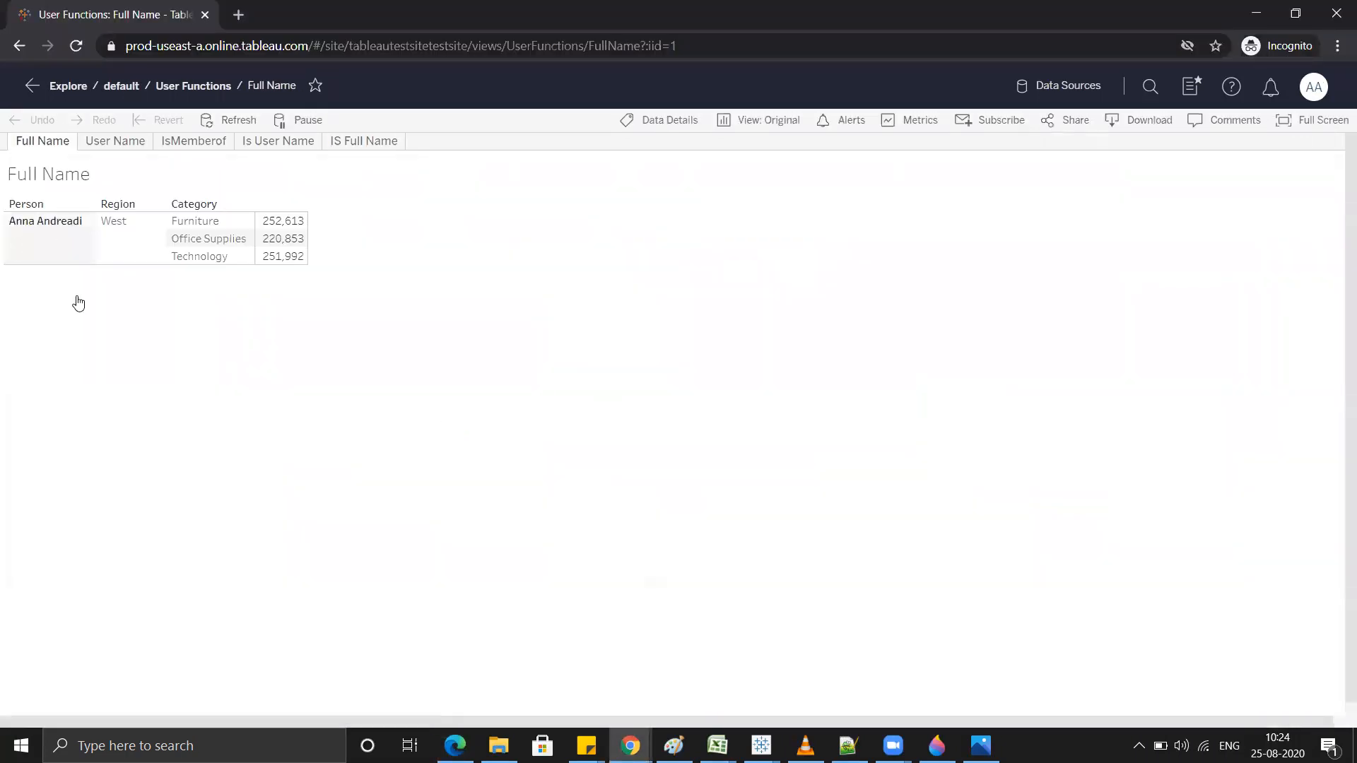
key("alt+Tab")
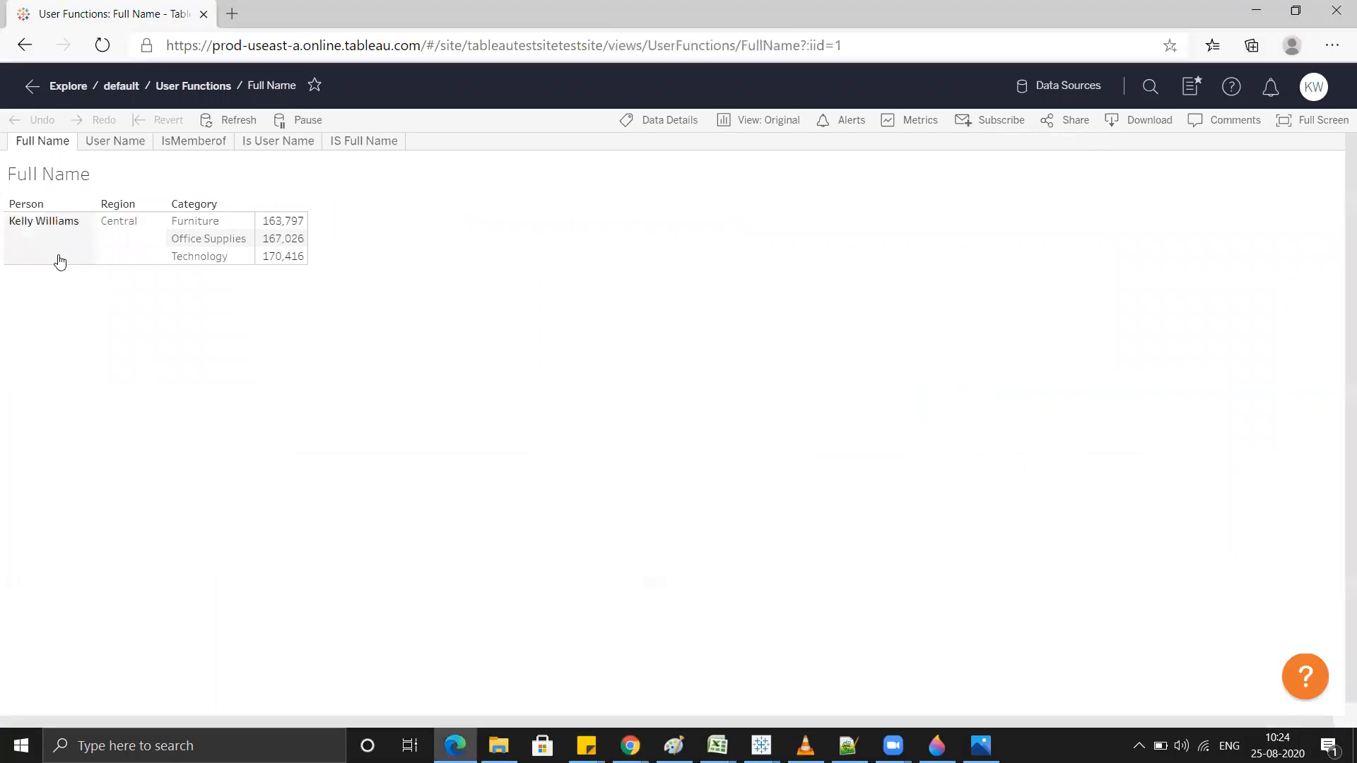
Step: Compare the User Name view for both accounts in Microsoft Edge and the incognito Chrome window
left_click(101, 143)
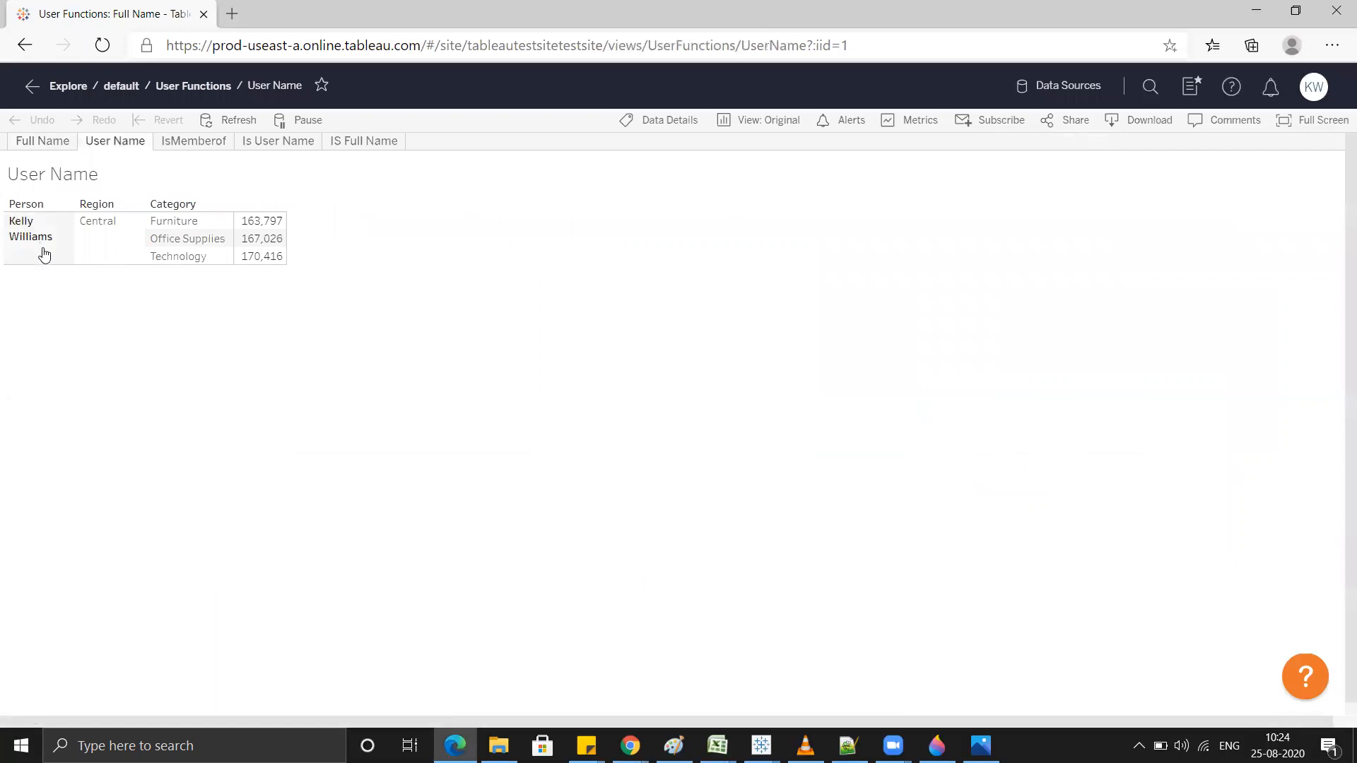
key("alt+Tab")
left_click(118, 141)
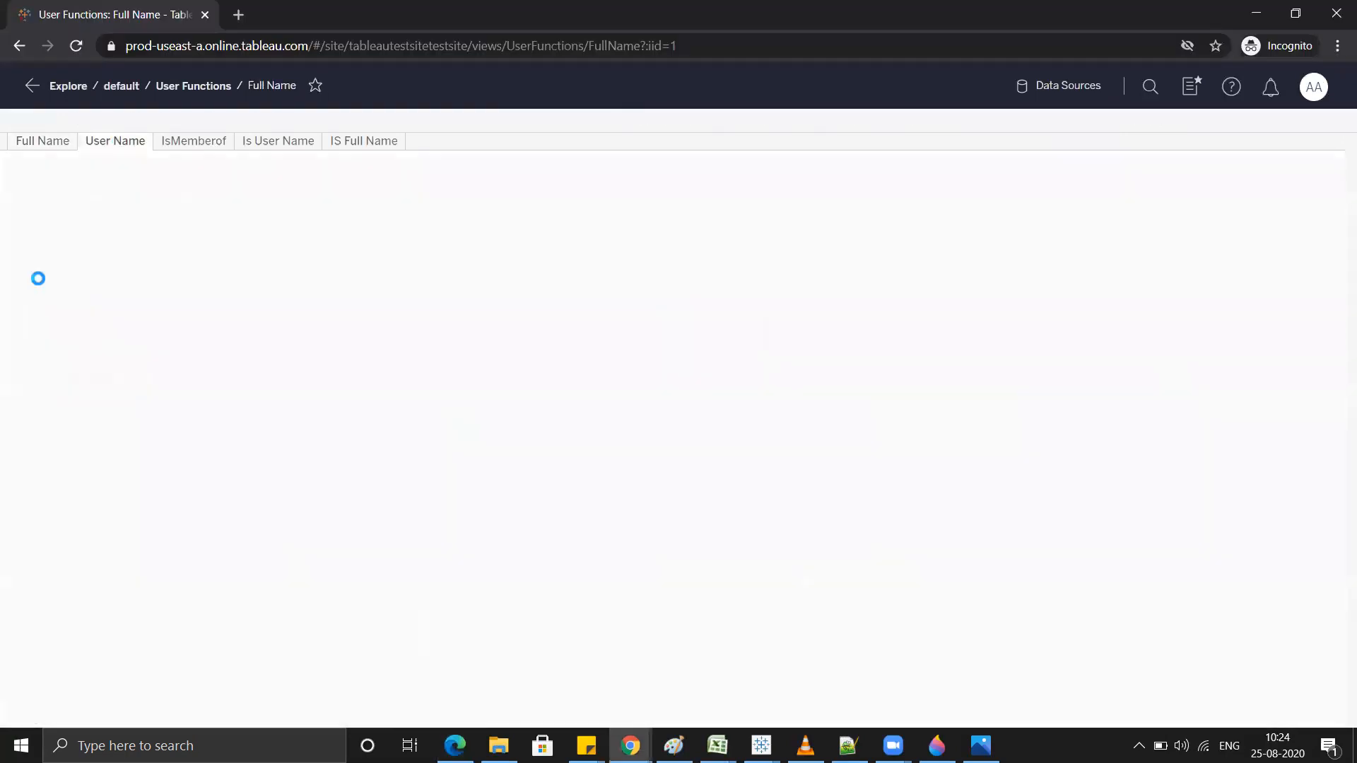
key("alt+Tab")
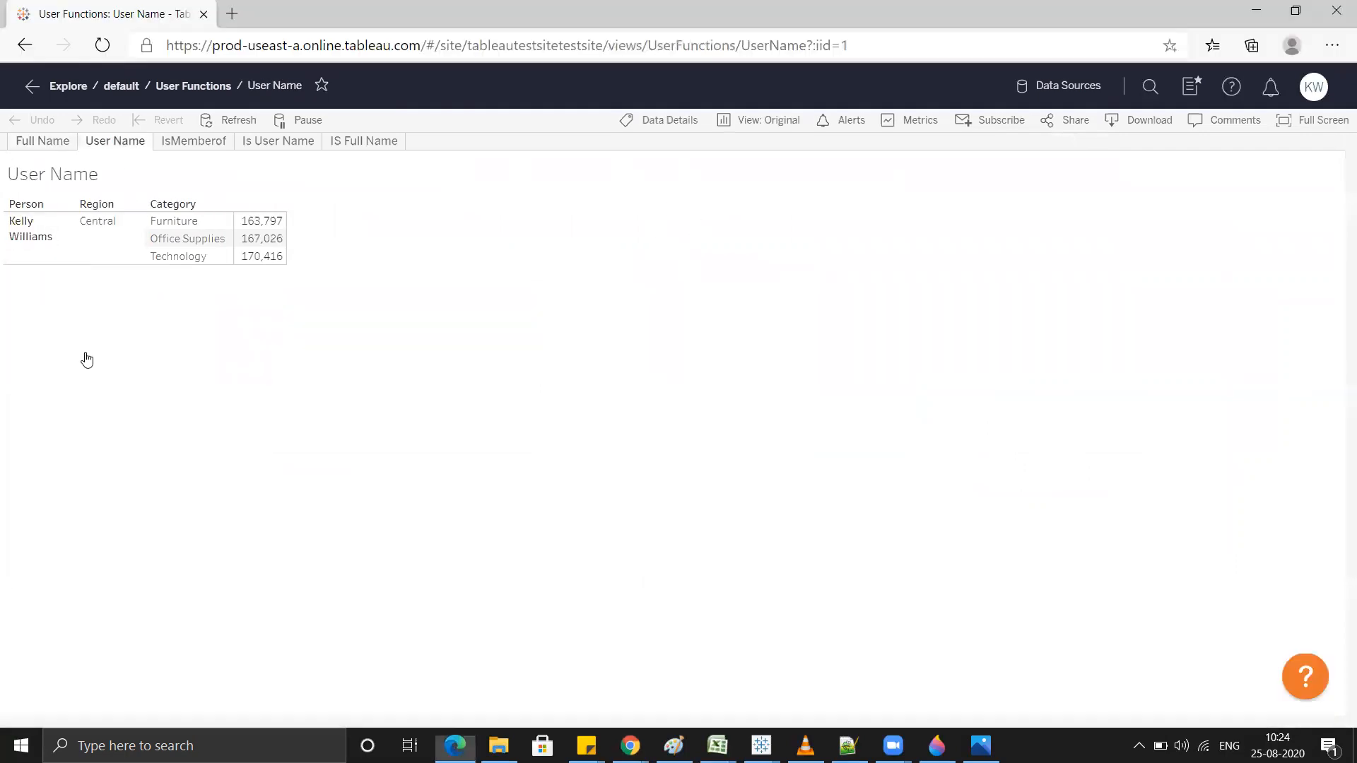
Step: Compare the IsMemberof view for both accounts in Microsoft Edge and the incognito Chrome window
left_click(176, 144)
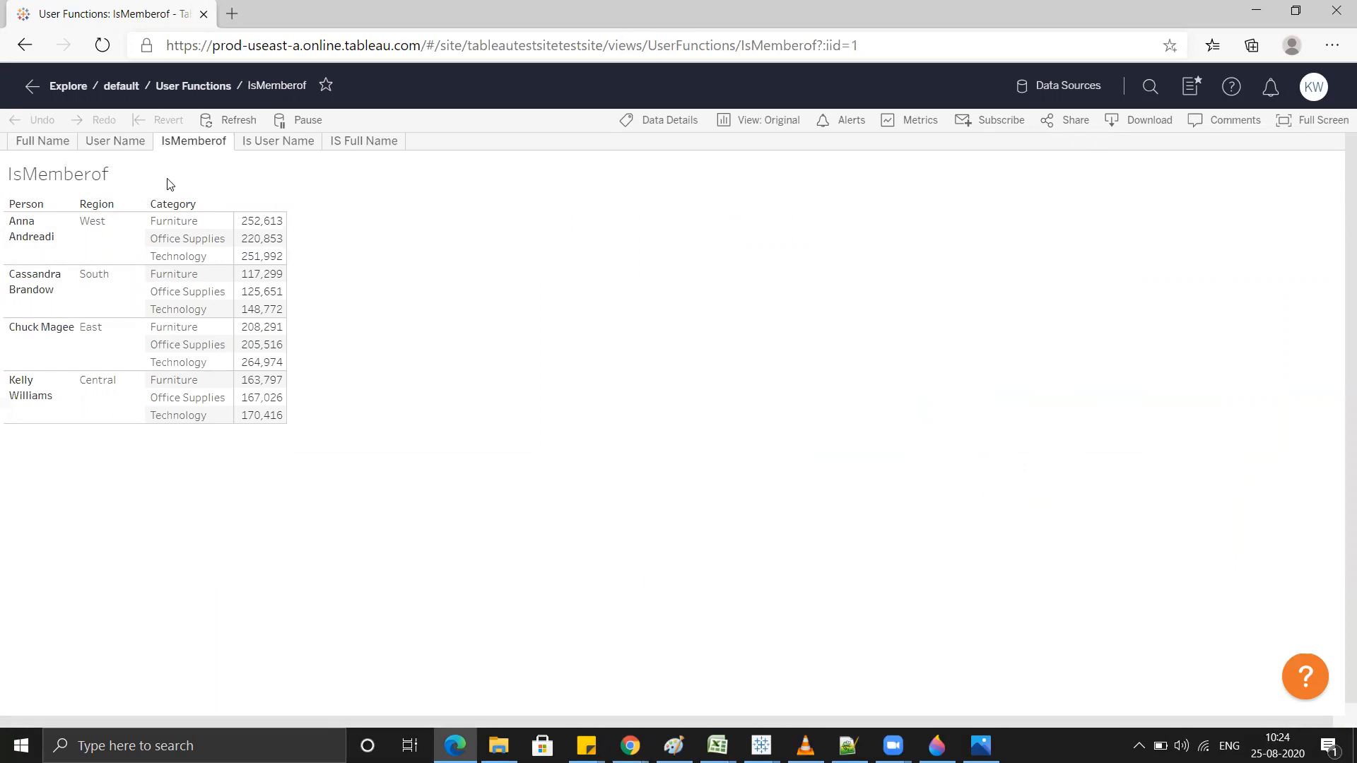
key("alt+Tab")
left_click(193, 147)
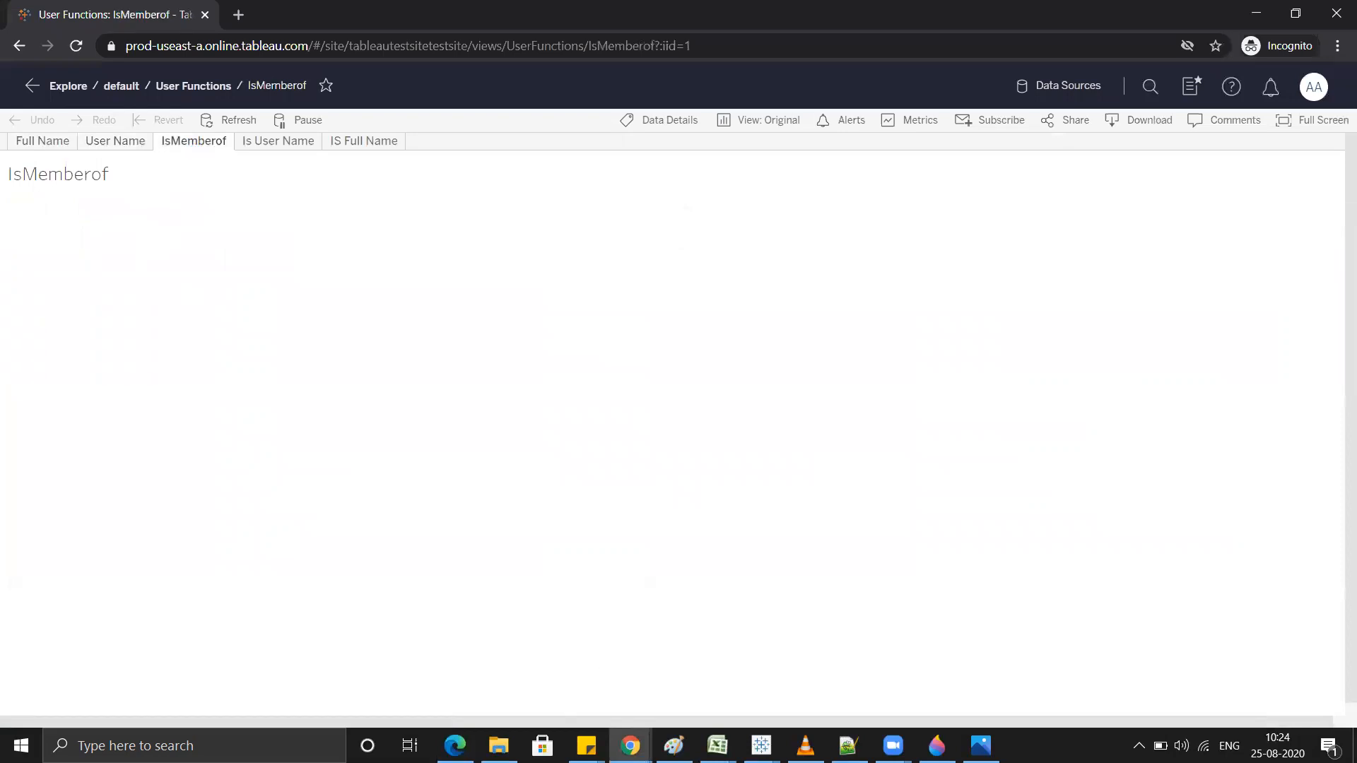
Step: Add the West region's user to the Manager group in the administrator's Chrome window
mouse_move(631, 746)
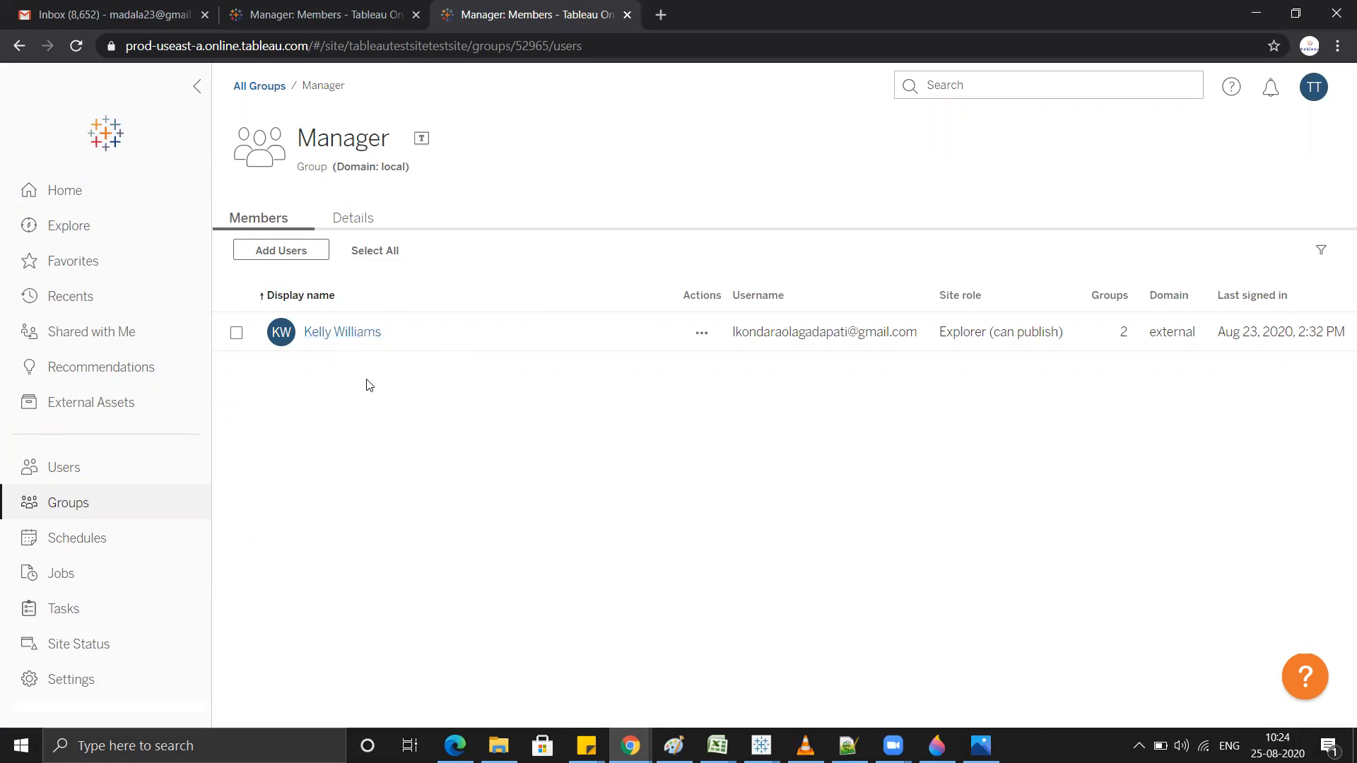
left_click(299, 258)
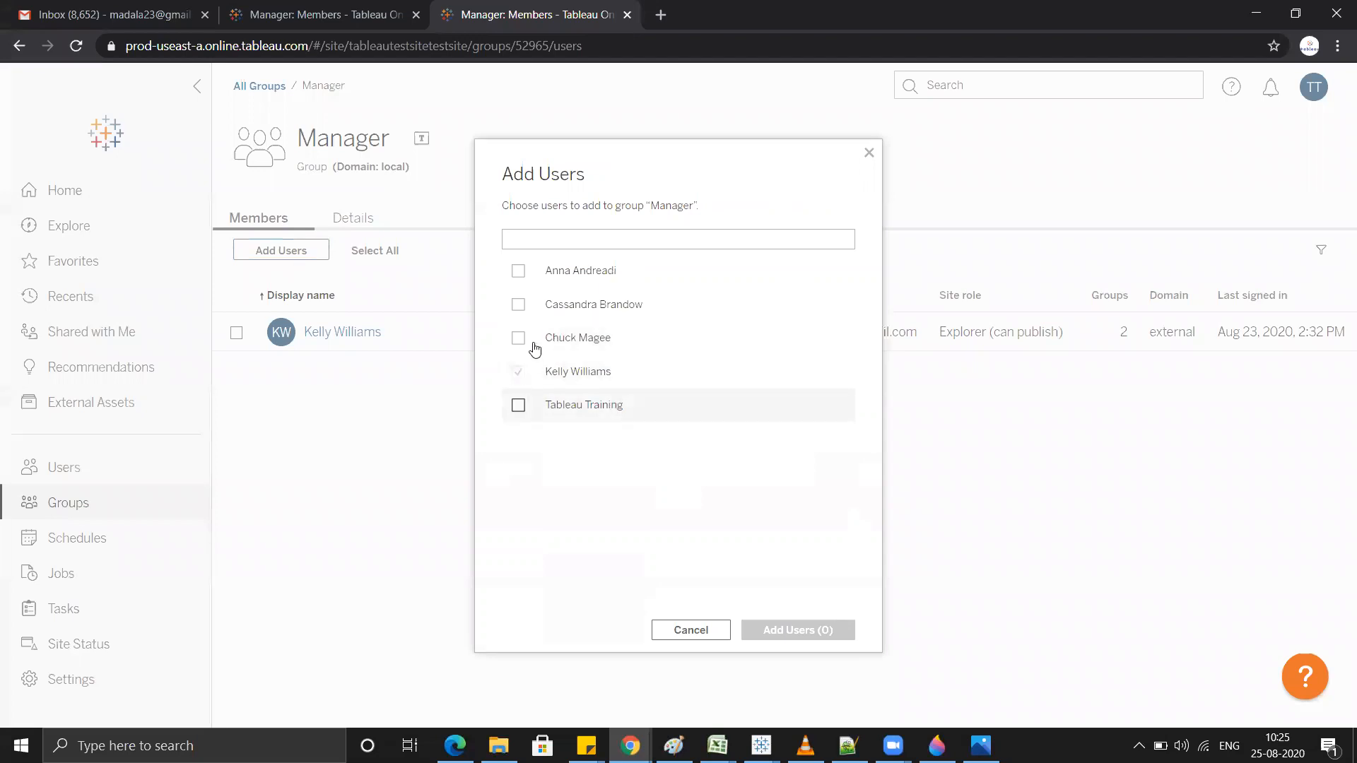
left_click(518, 271)
left_click(812, 636)
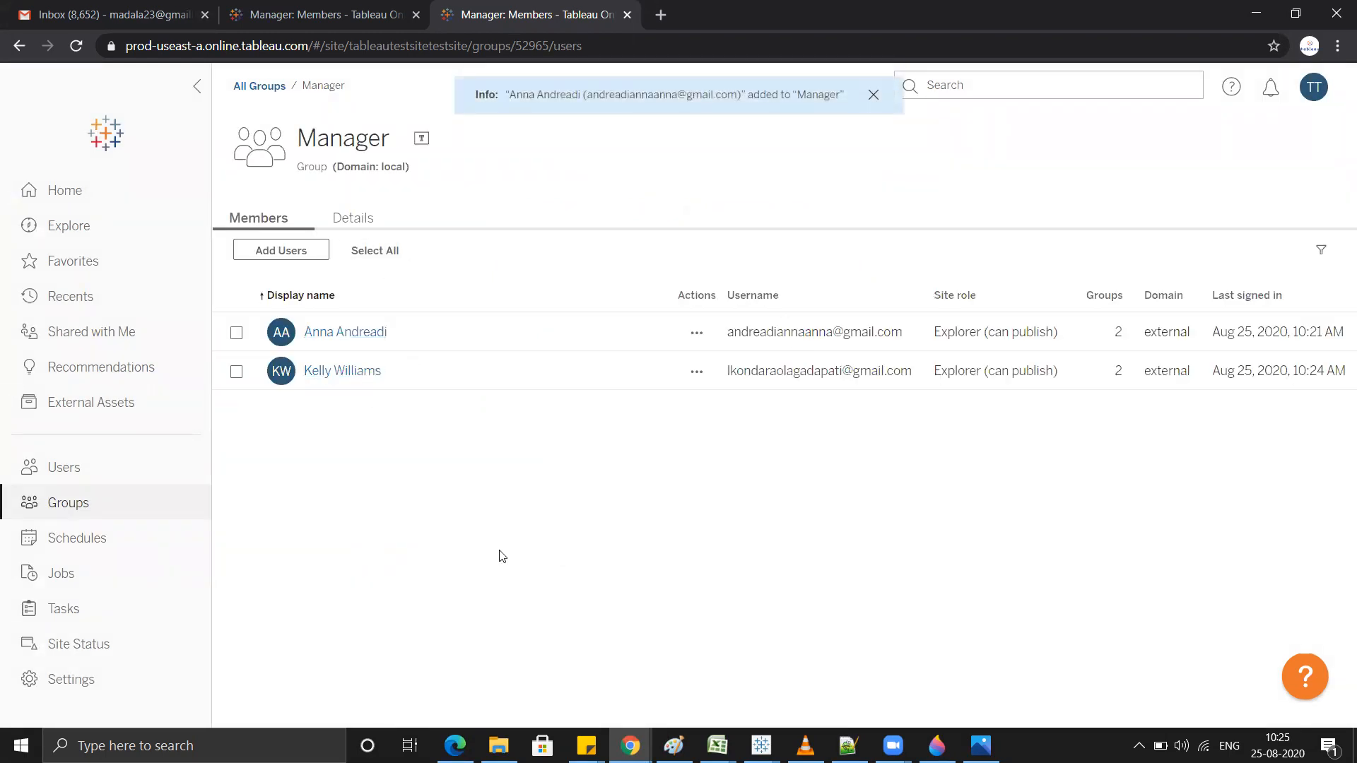
Step: Switch to the incognito Chrome window, reload the IsMemberof page and refresh its data
mouse_move(630, 746)
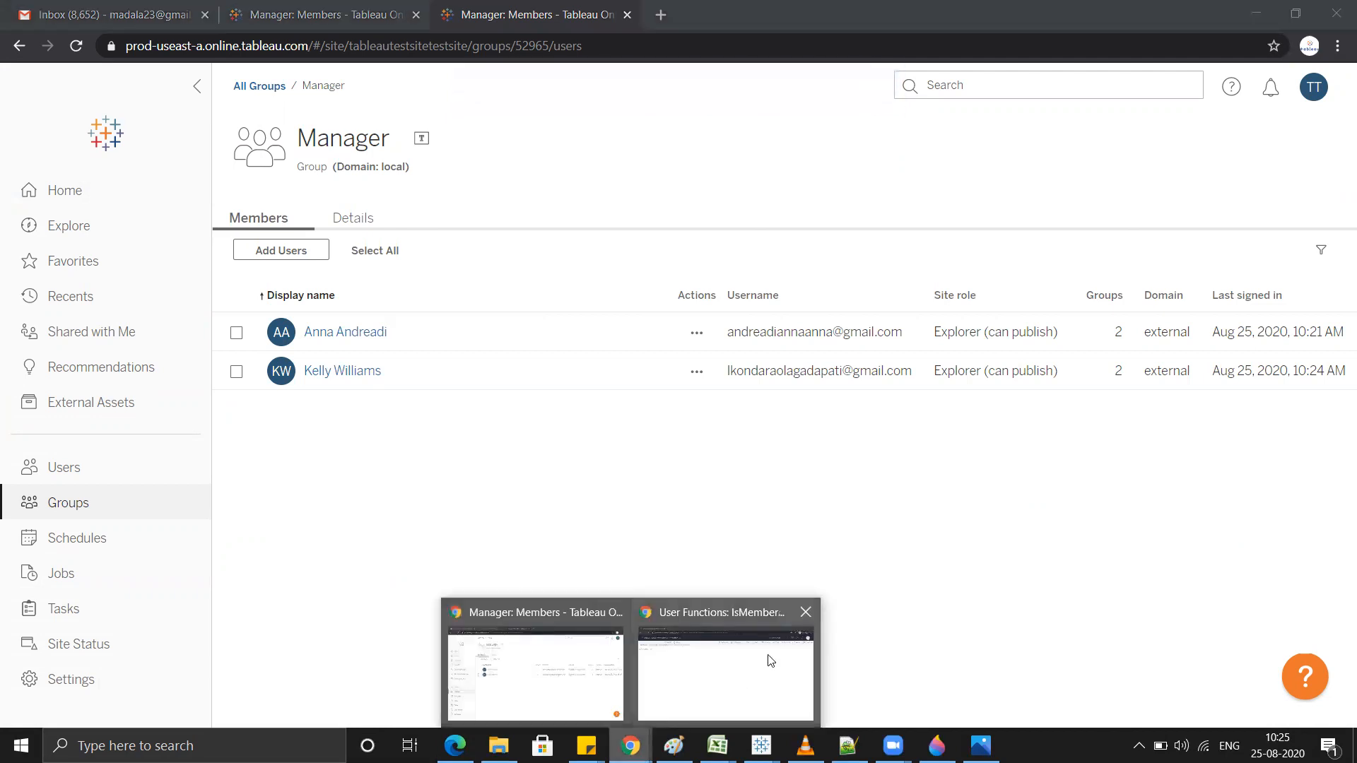
left_click(770, 661)
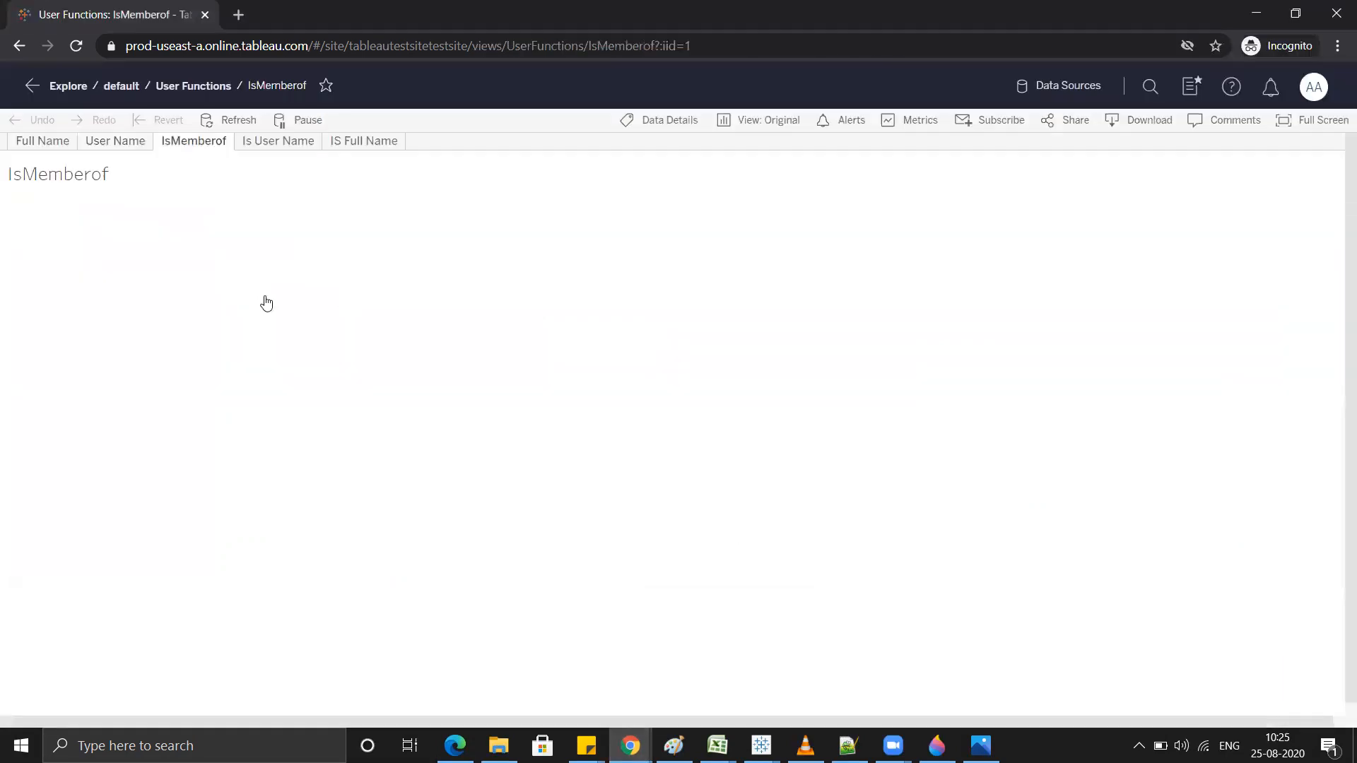
left_click(78, 47)
left_click(233, 124)
left_click(220, 125)
left_click(220, 125)
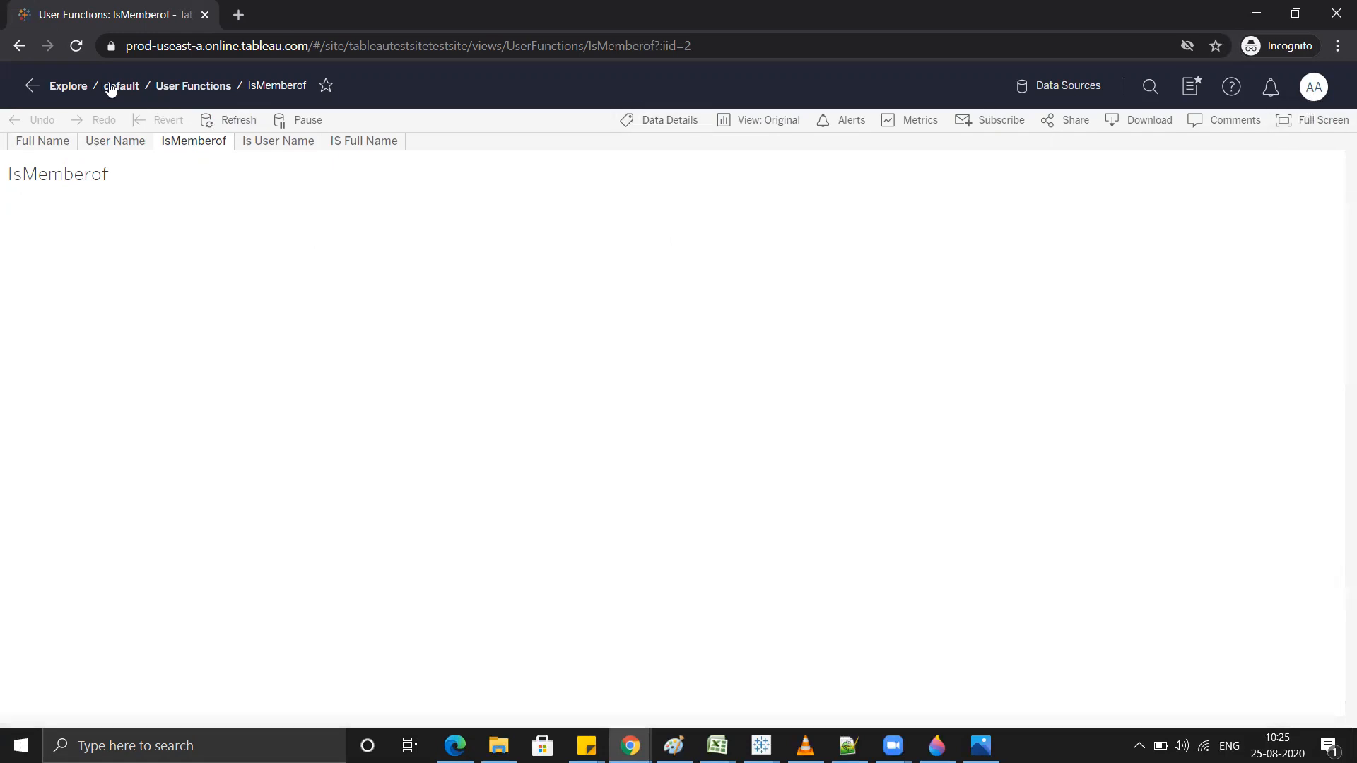
left_click(215, 123)
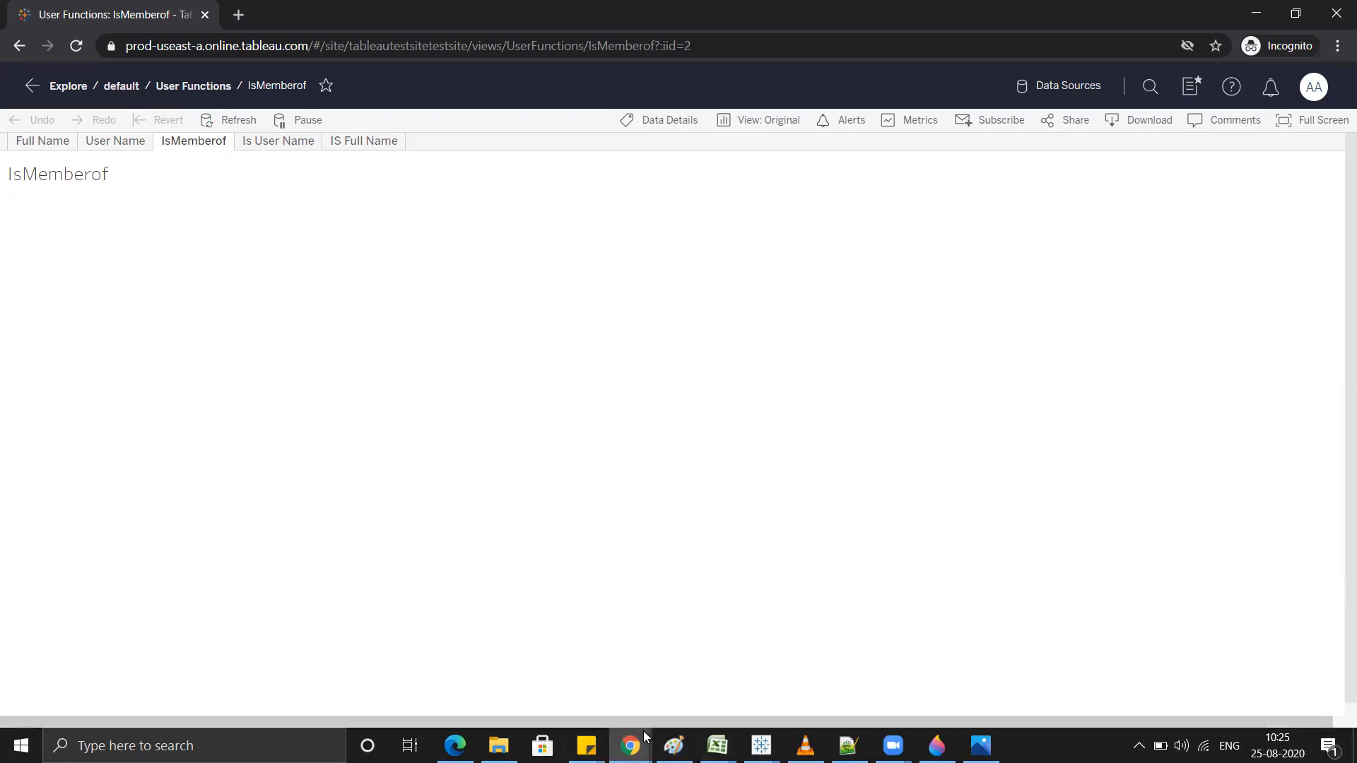
Step: Check the Manager group's members in the administrator's Chrome window against the IsMemberof view in Microsoft Edge
mouse_move(643, 731)
left_click(558, 657)
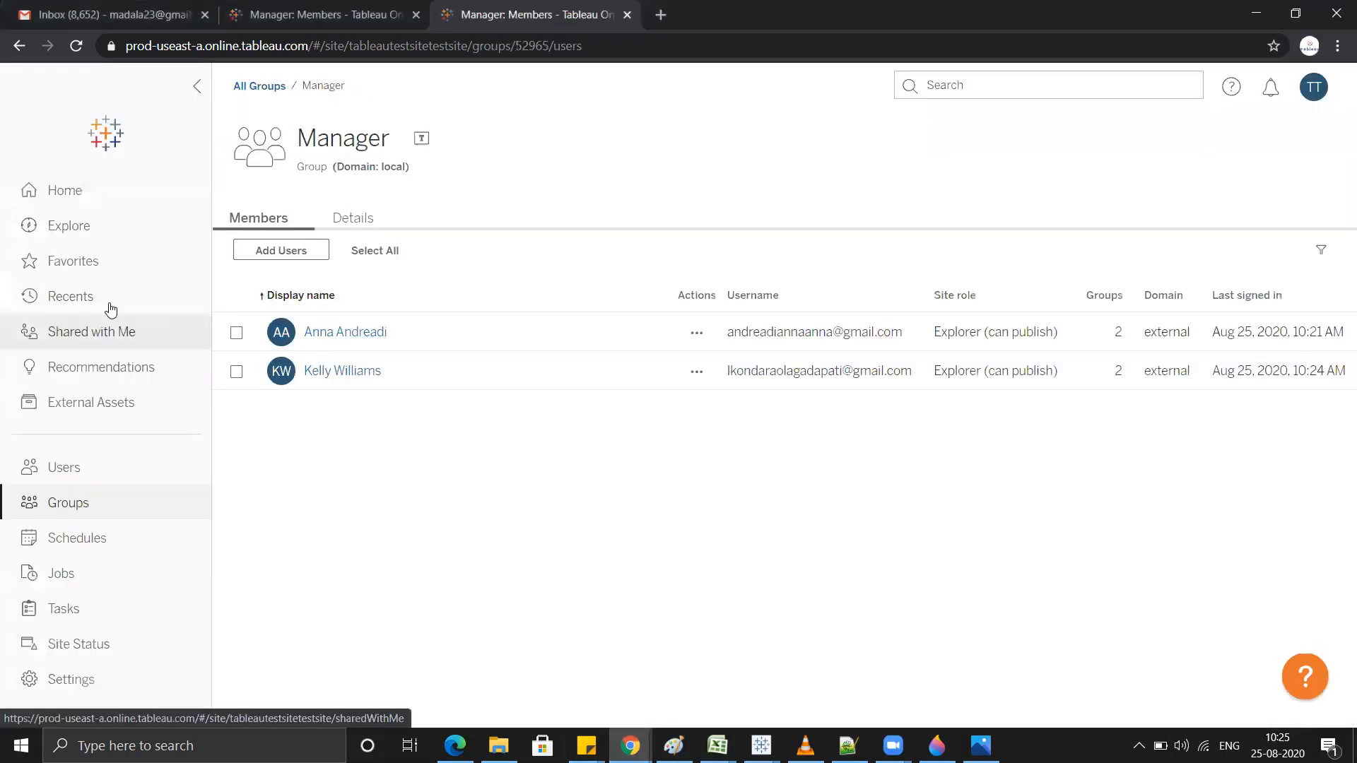
left_click(455, 745)
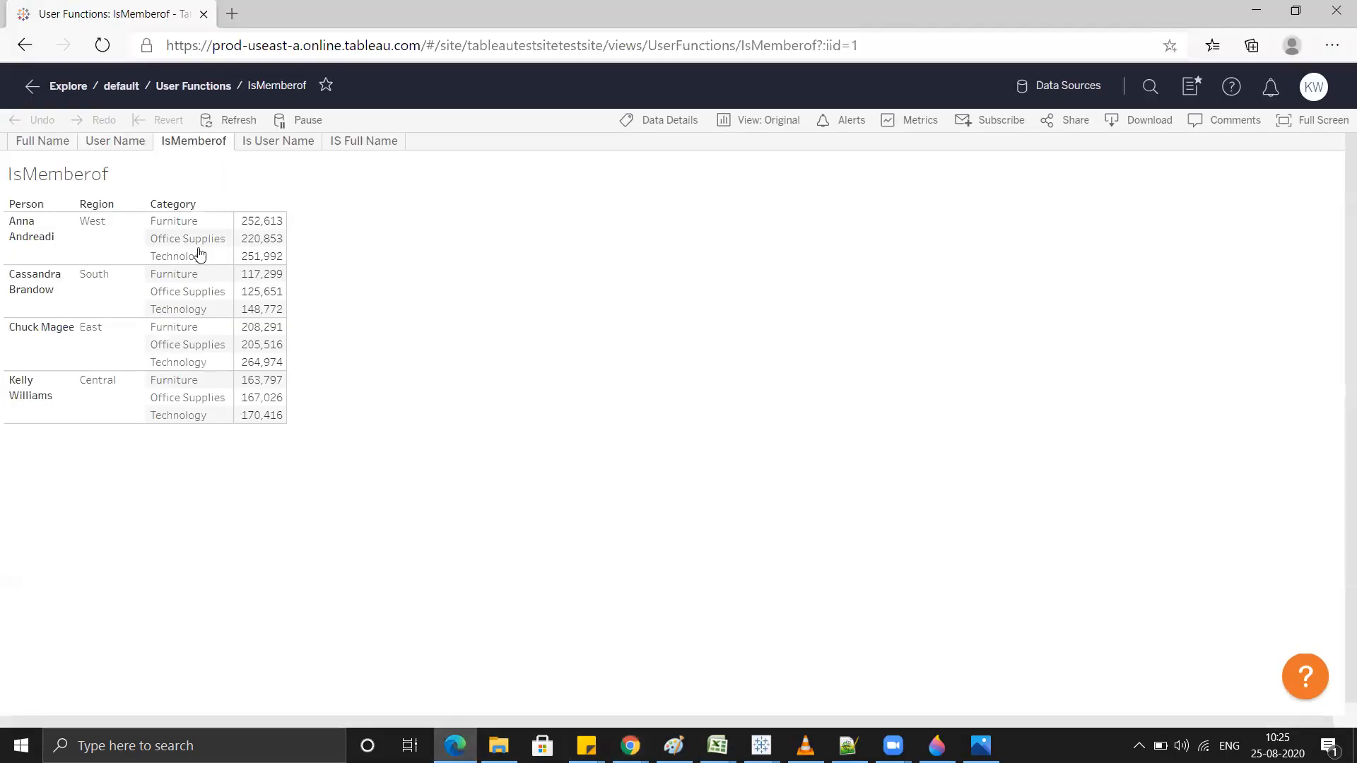
Step: Compare the Is User Name view for both accounts in Microsoft Edge and the incognito Chrome window
left_click(263, 143)
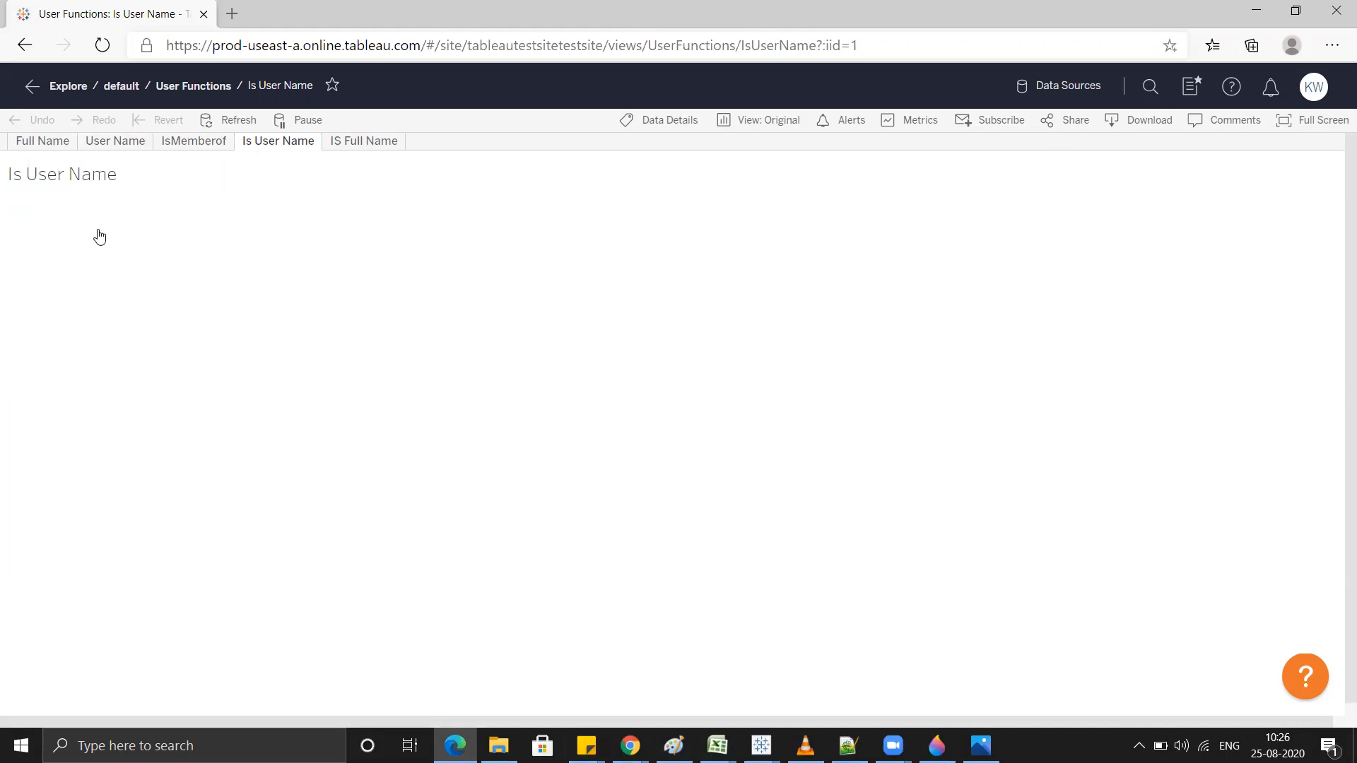
key("alt+Tab")
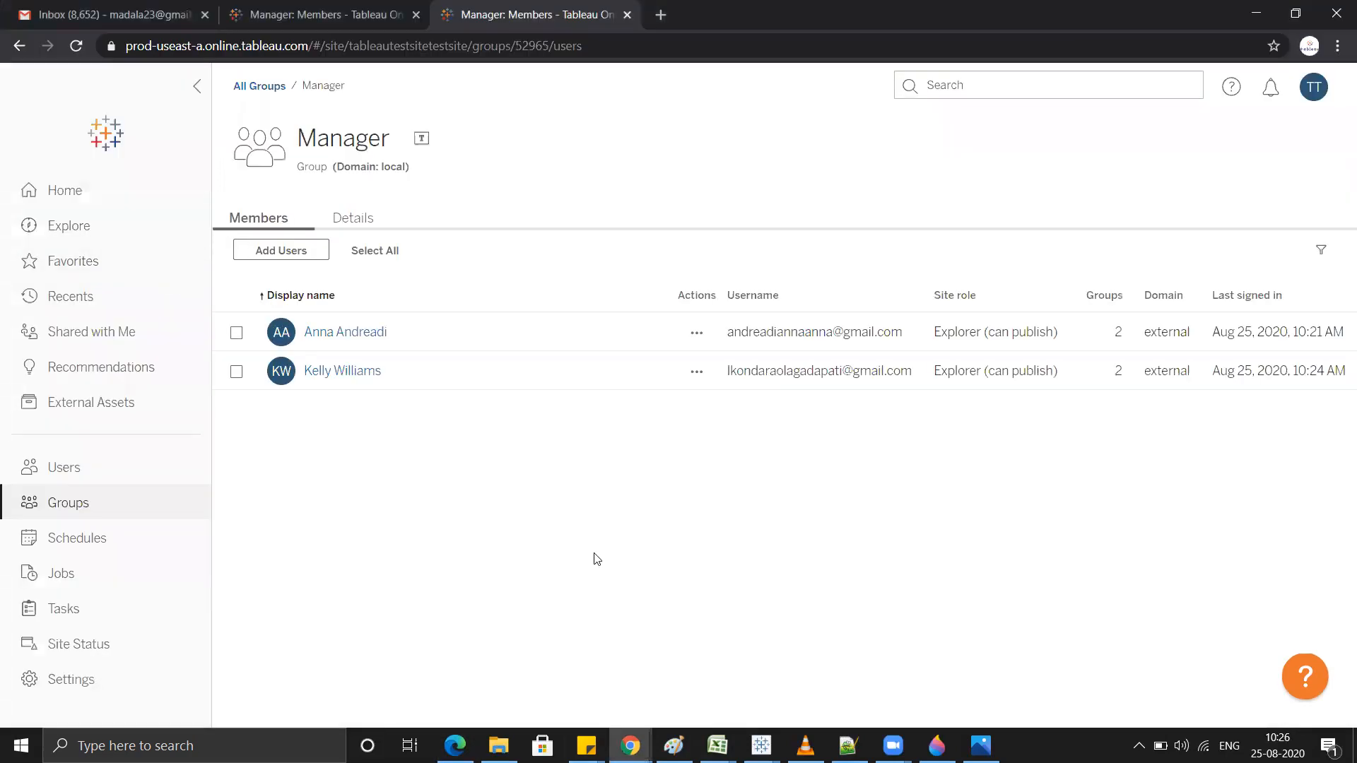
key("alt+Tab")
mouse_move(629, 746)
left_click(730, 690)
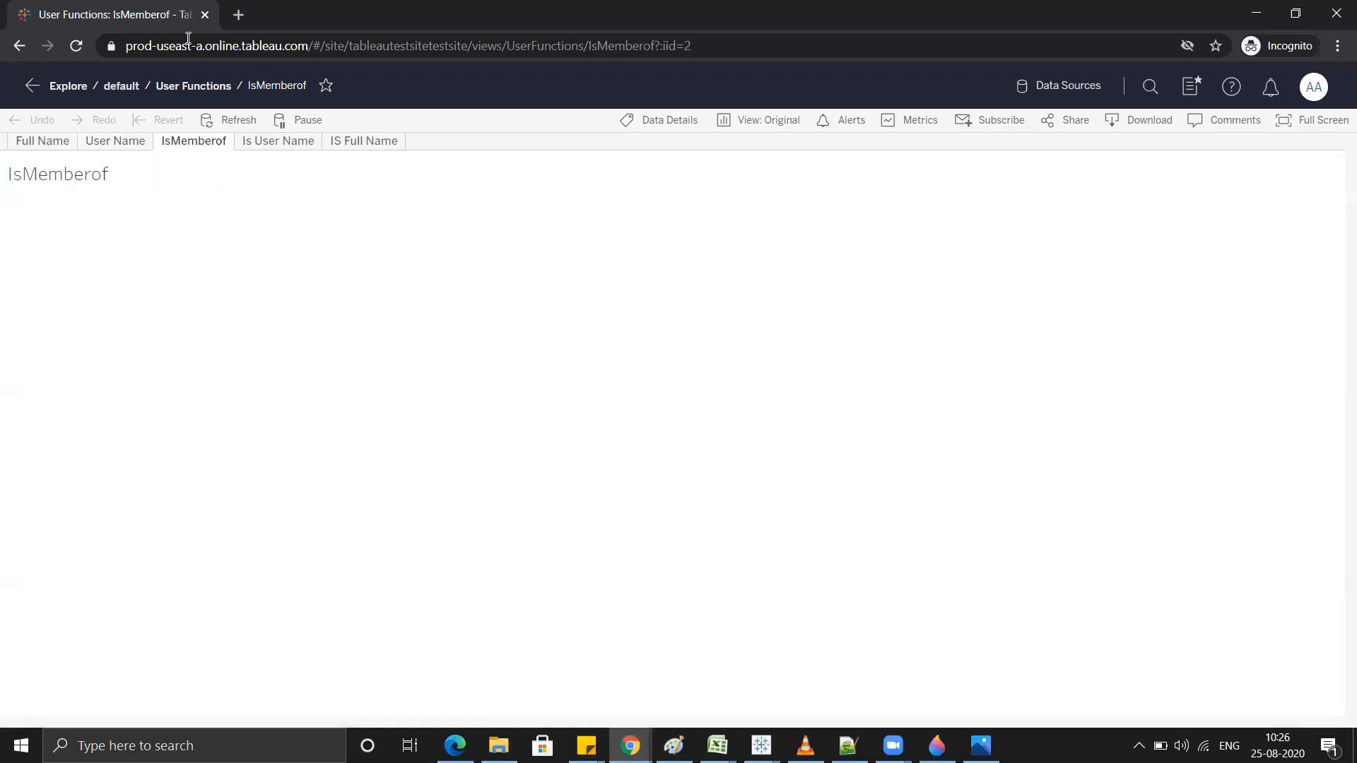
left_click(256, 143)
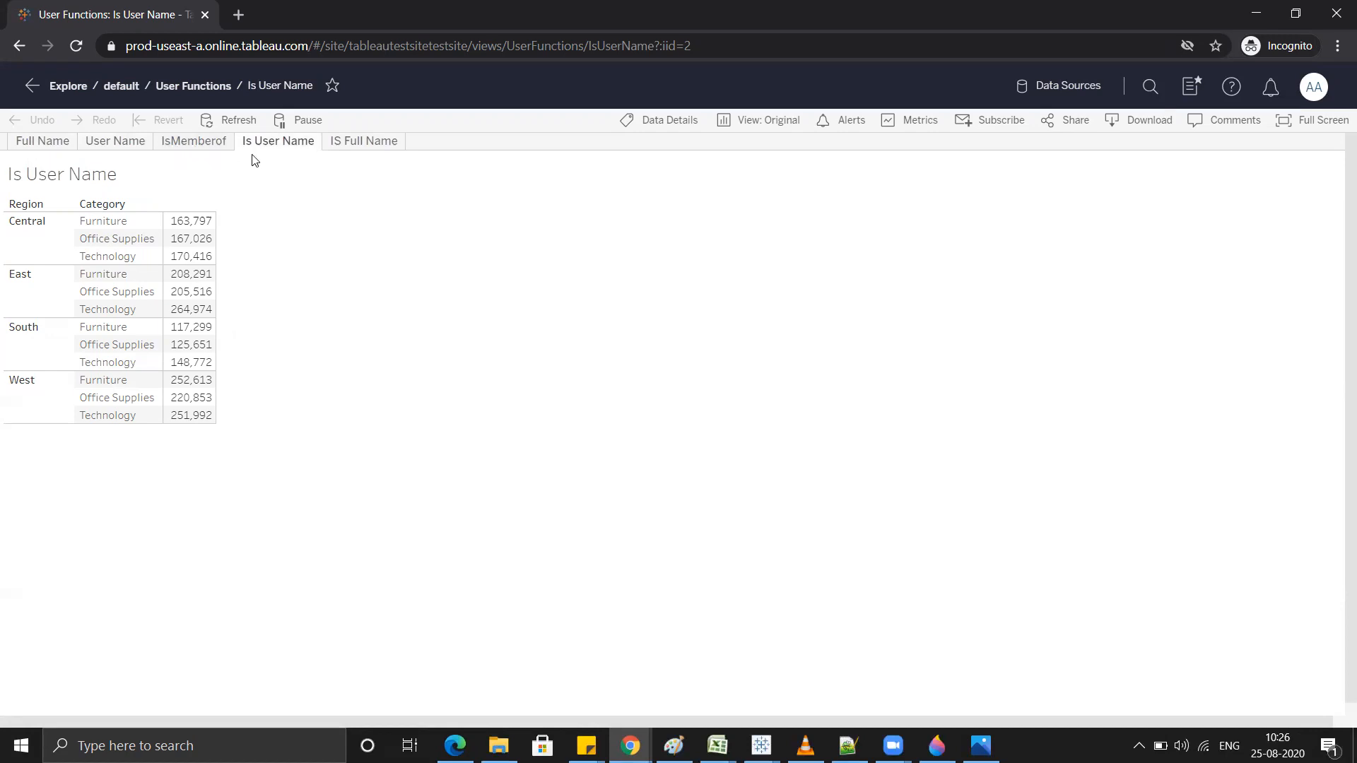
Step: Compare the IS Full Name view for both accounts in the incognito Chrome window and Microsoft Edge
left_click(375, 140)
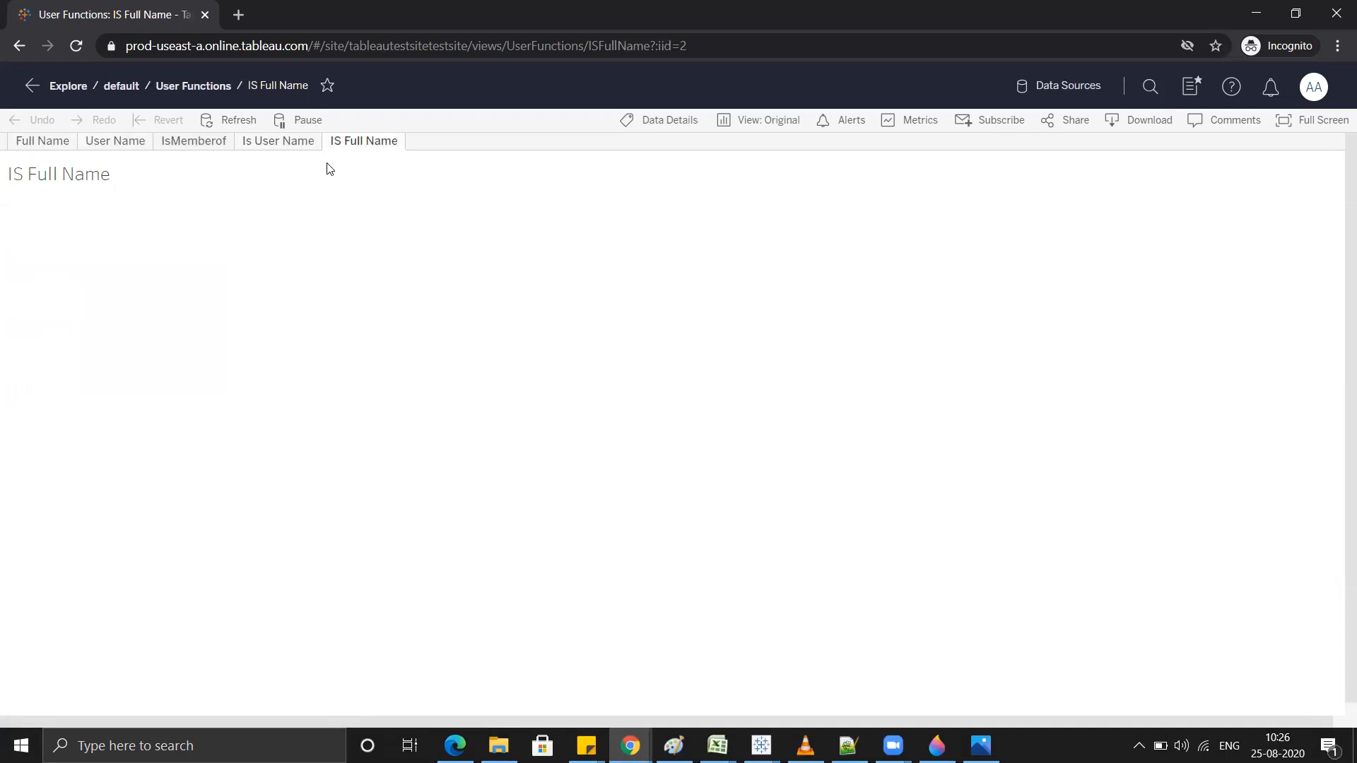
key("alt+Tab")
left_click(342, 141)
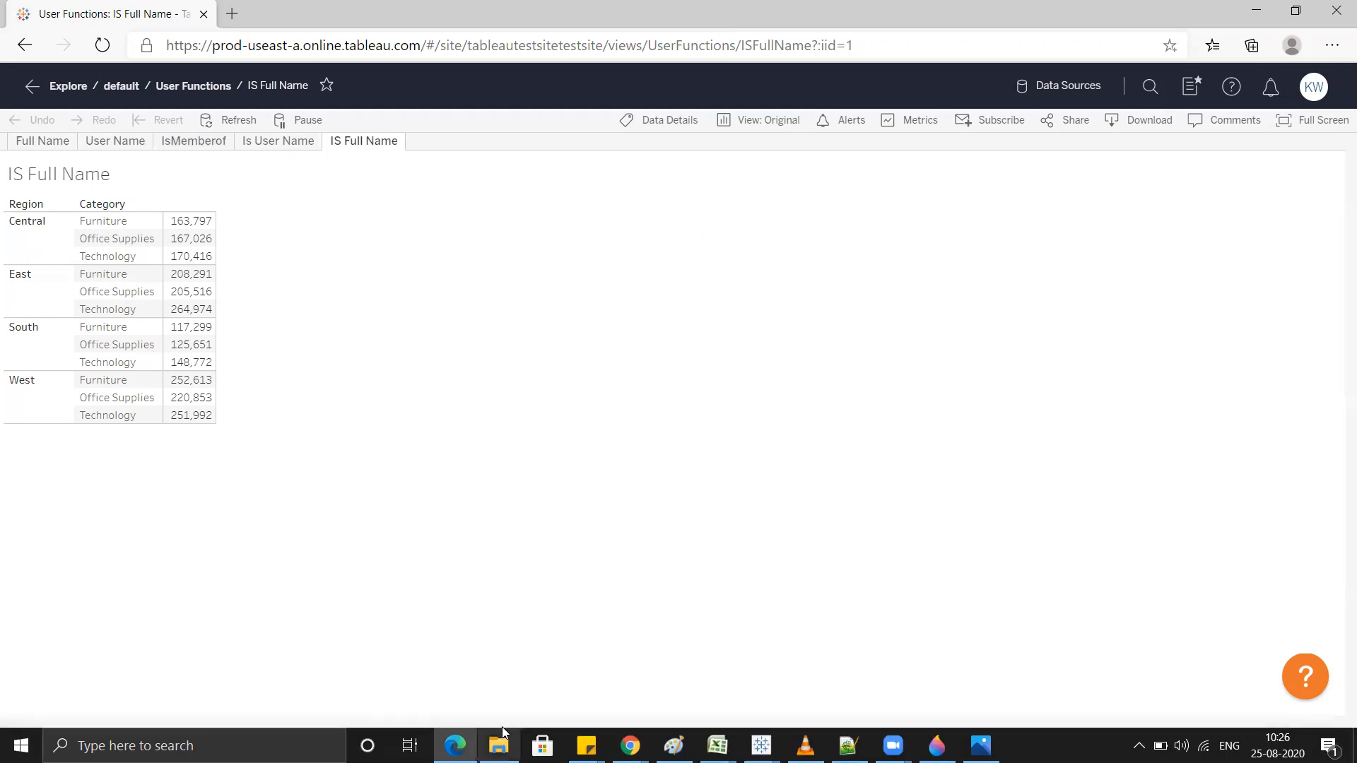
mouse_move(630, 746)
left_click(713, 696)
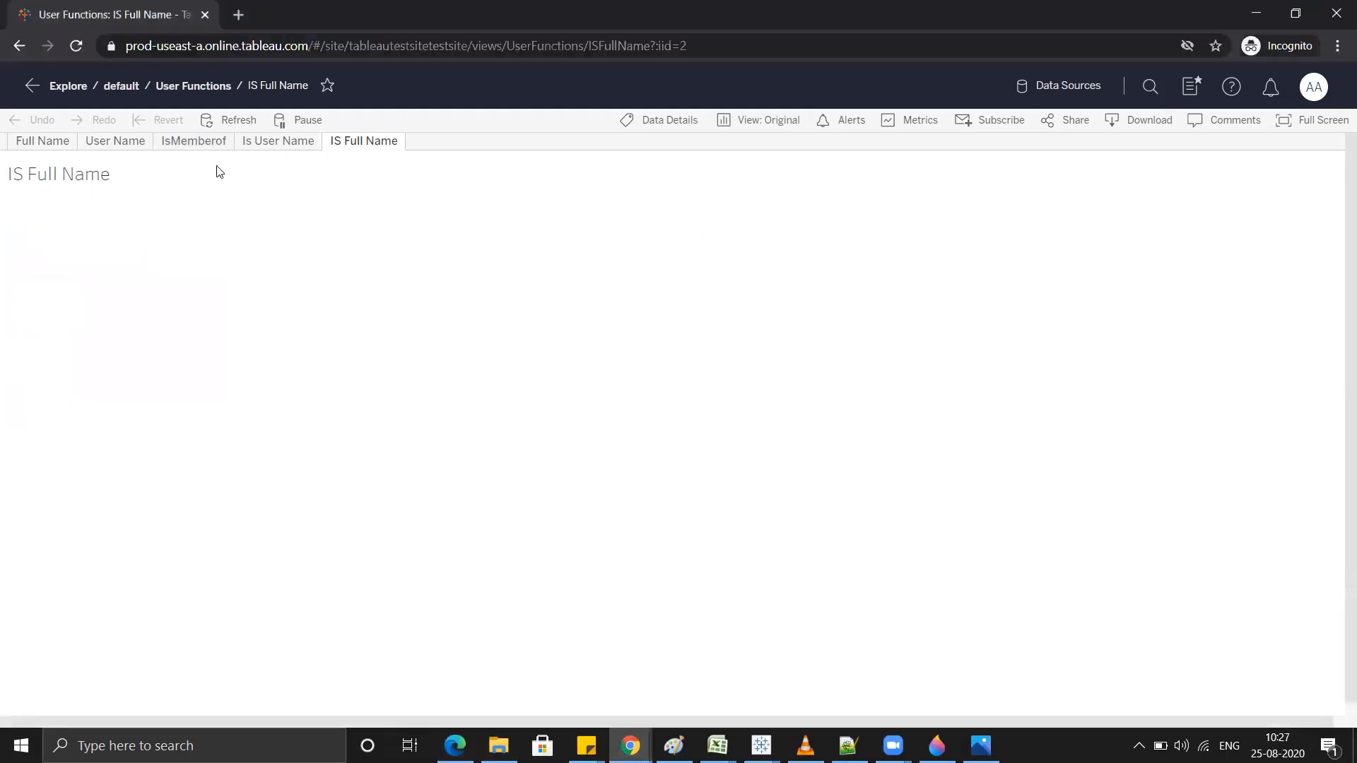
Step: Open the IsMemberof view in the incognito Chrome window, refresh its data and reload the page
left_click(198, 143)
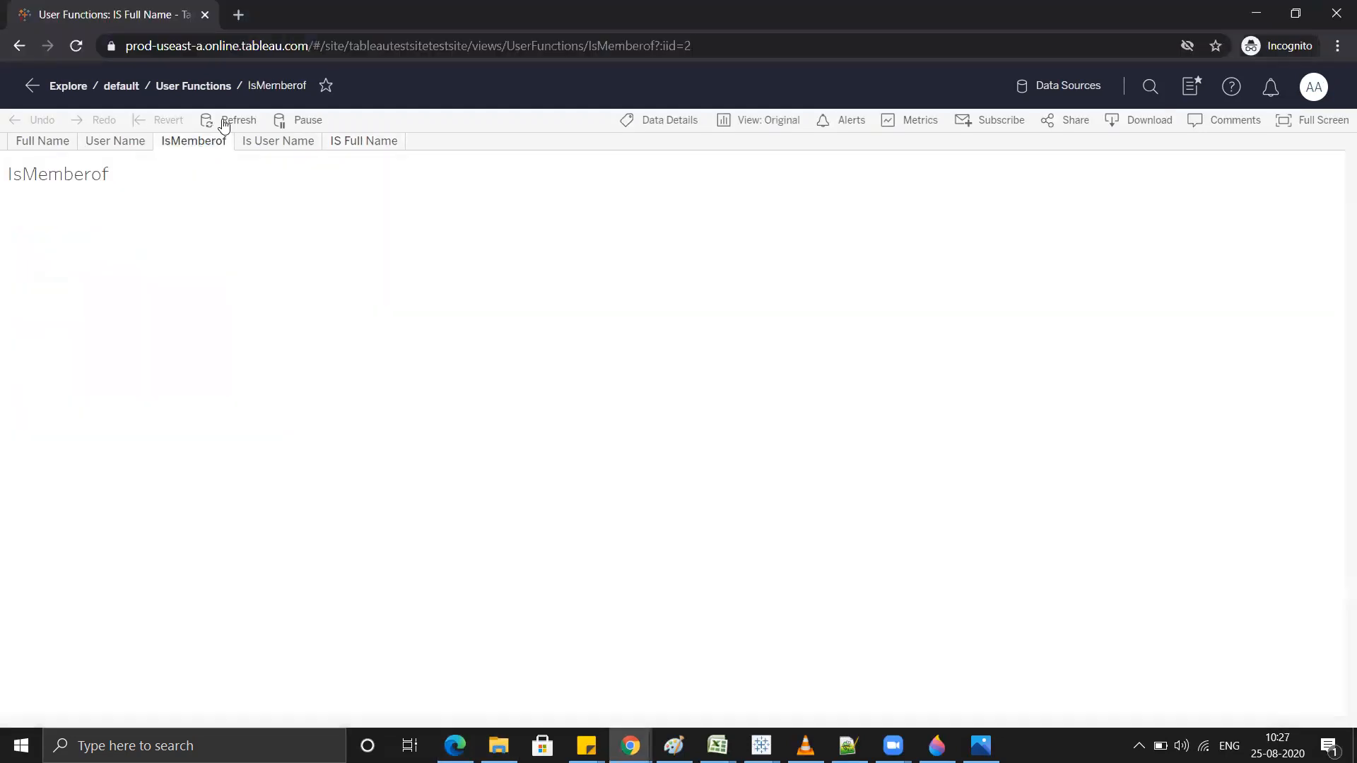
left_click(224, 125)
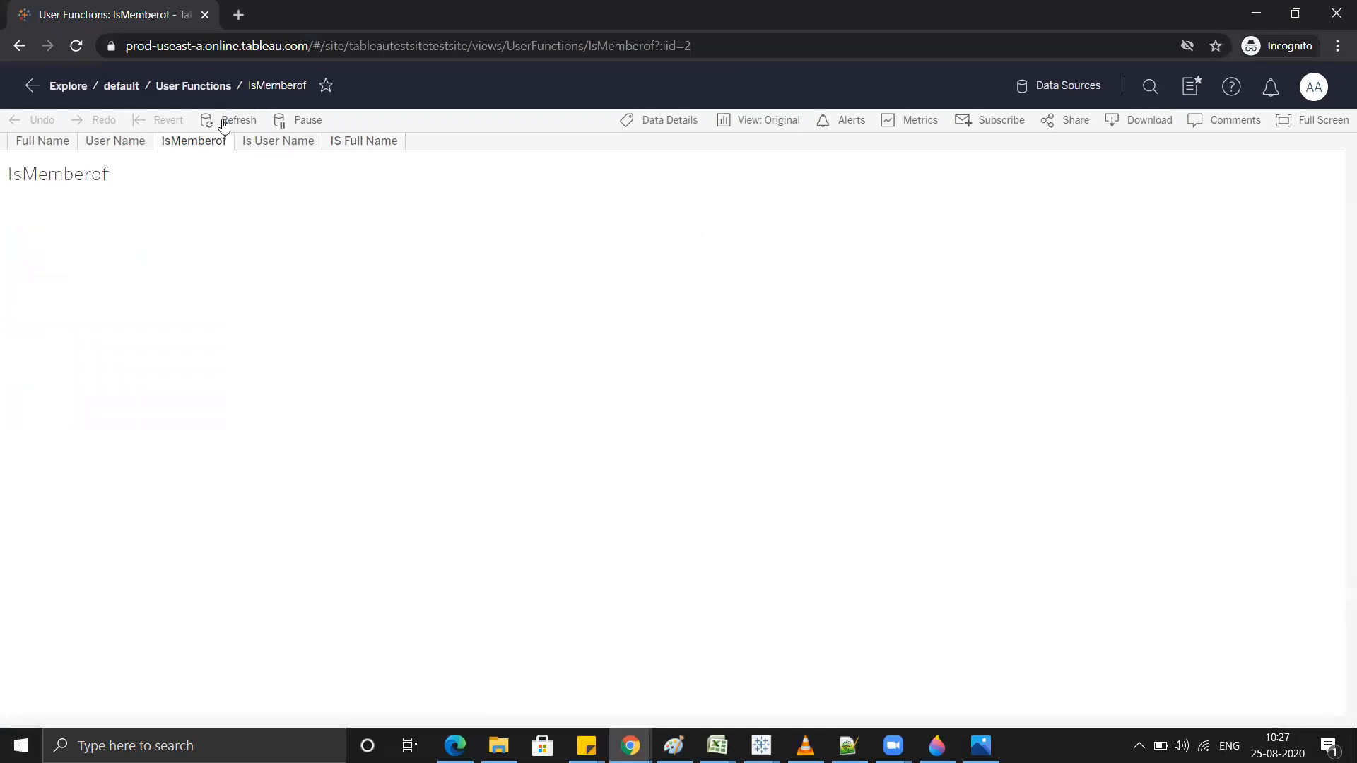
left_click(77, 46)
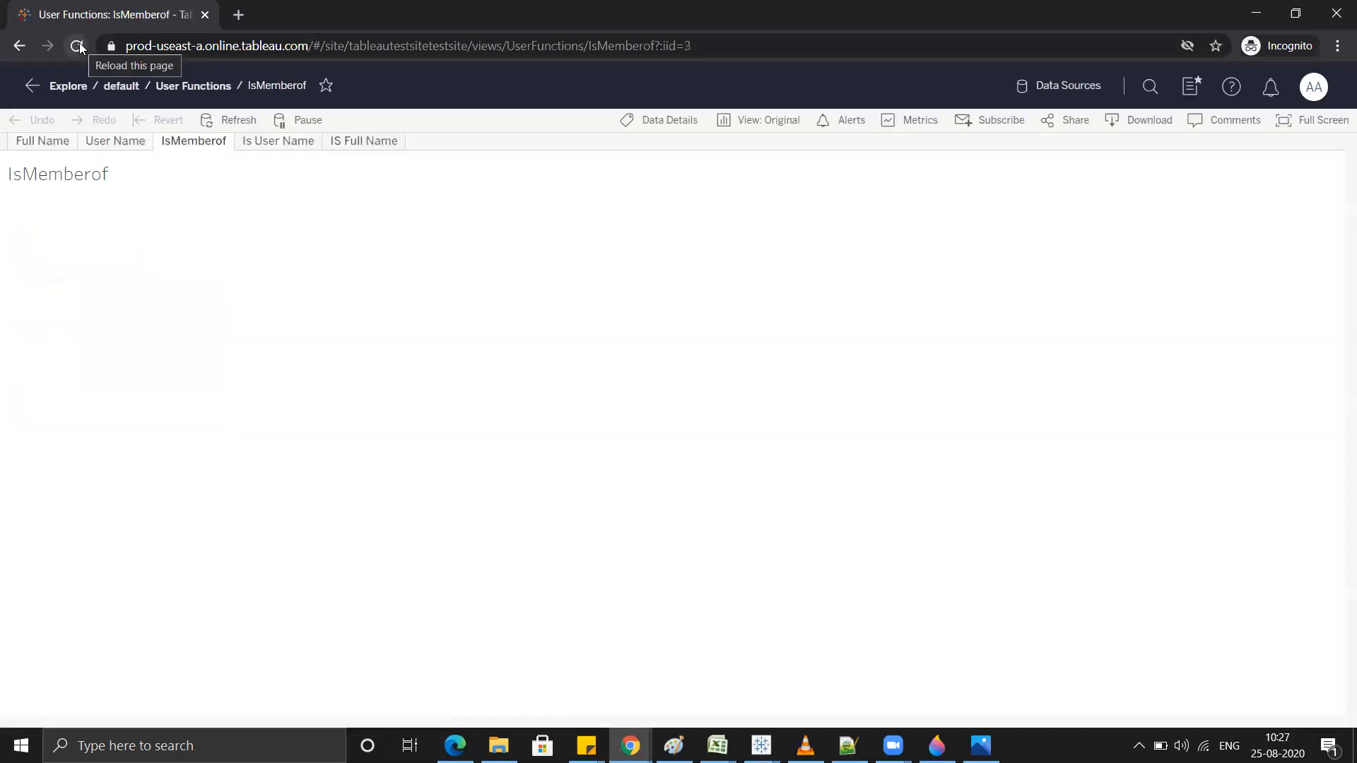
Step: Sign out of Tableau Online and copy the first Manager group member's username from the administrator's Chrome window
left_click(1313, 87)
key("Escape")
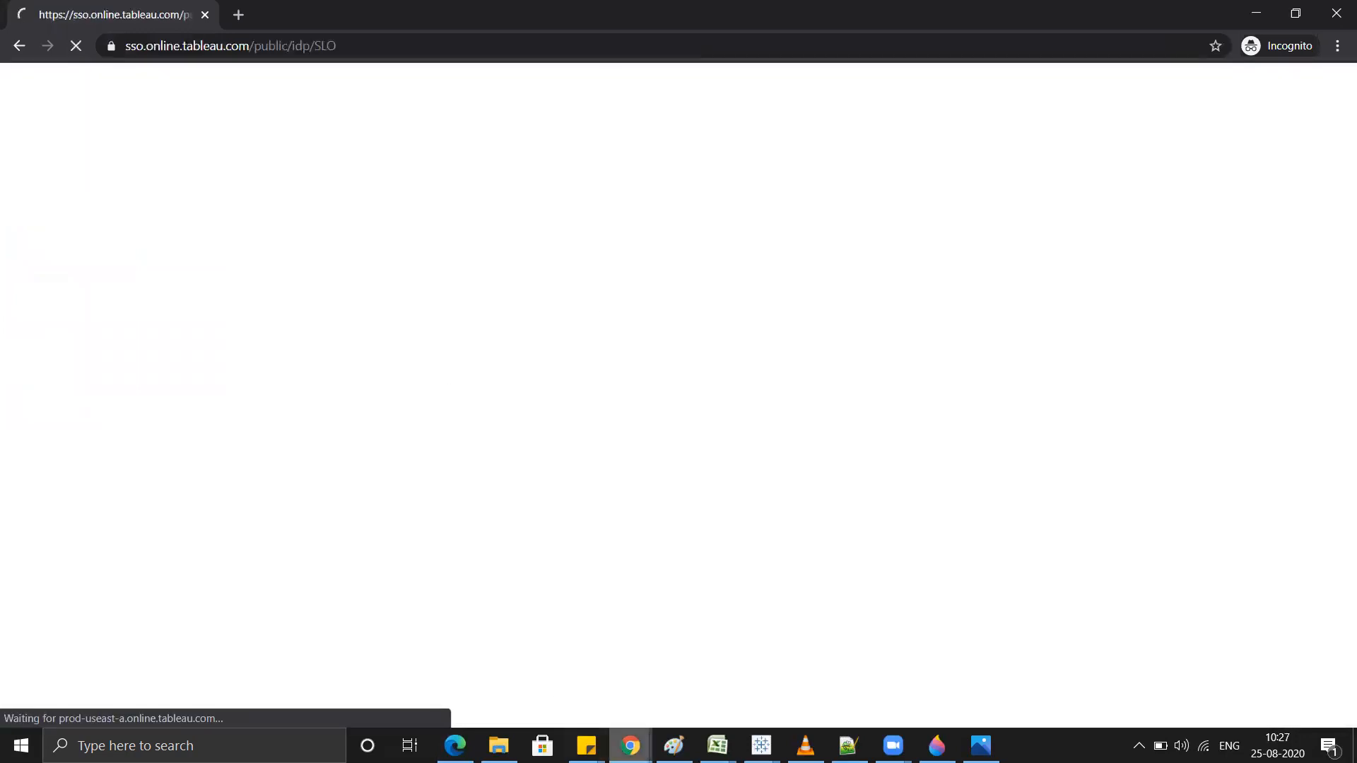
mouse_move(630, 745)
left_click(556, 689)
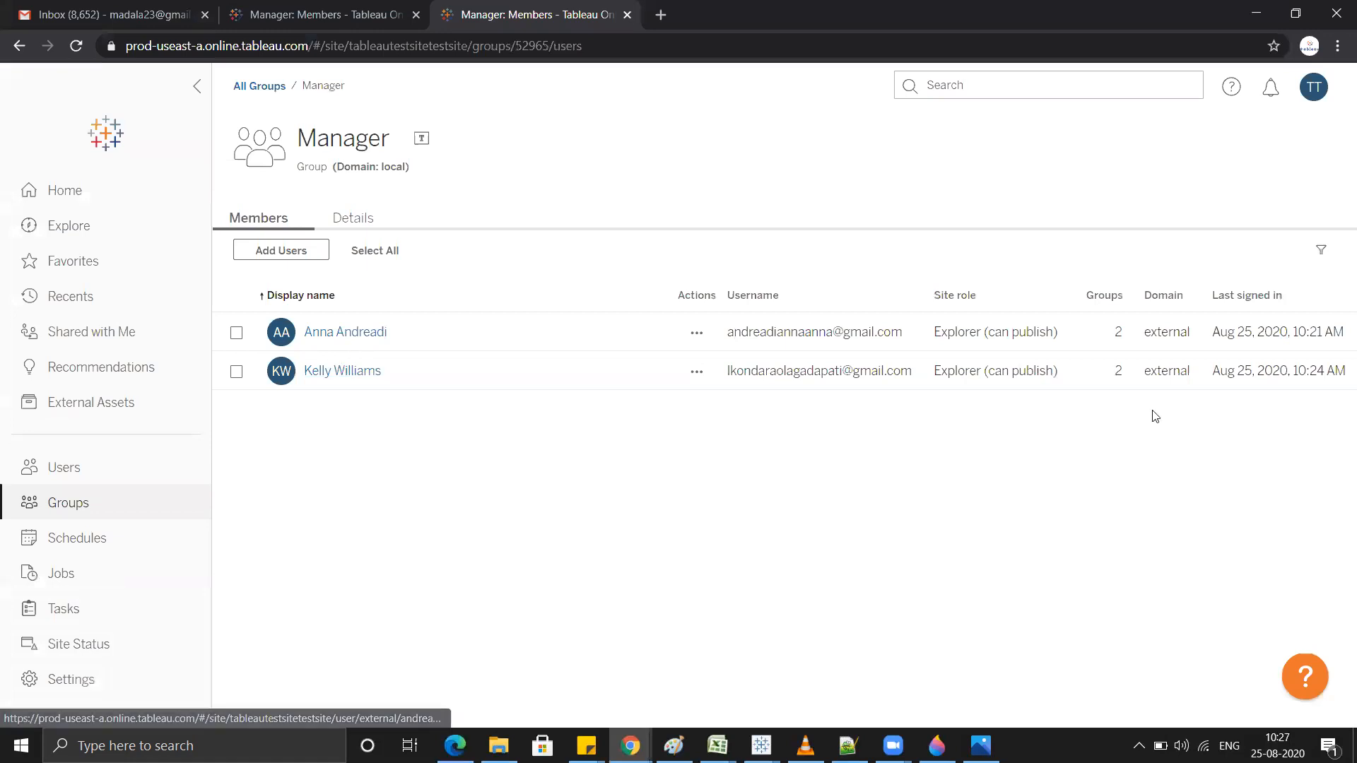
left_click_drag(906, 333, 731, 335)
key("ctrl+c")
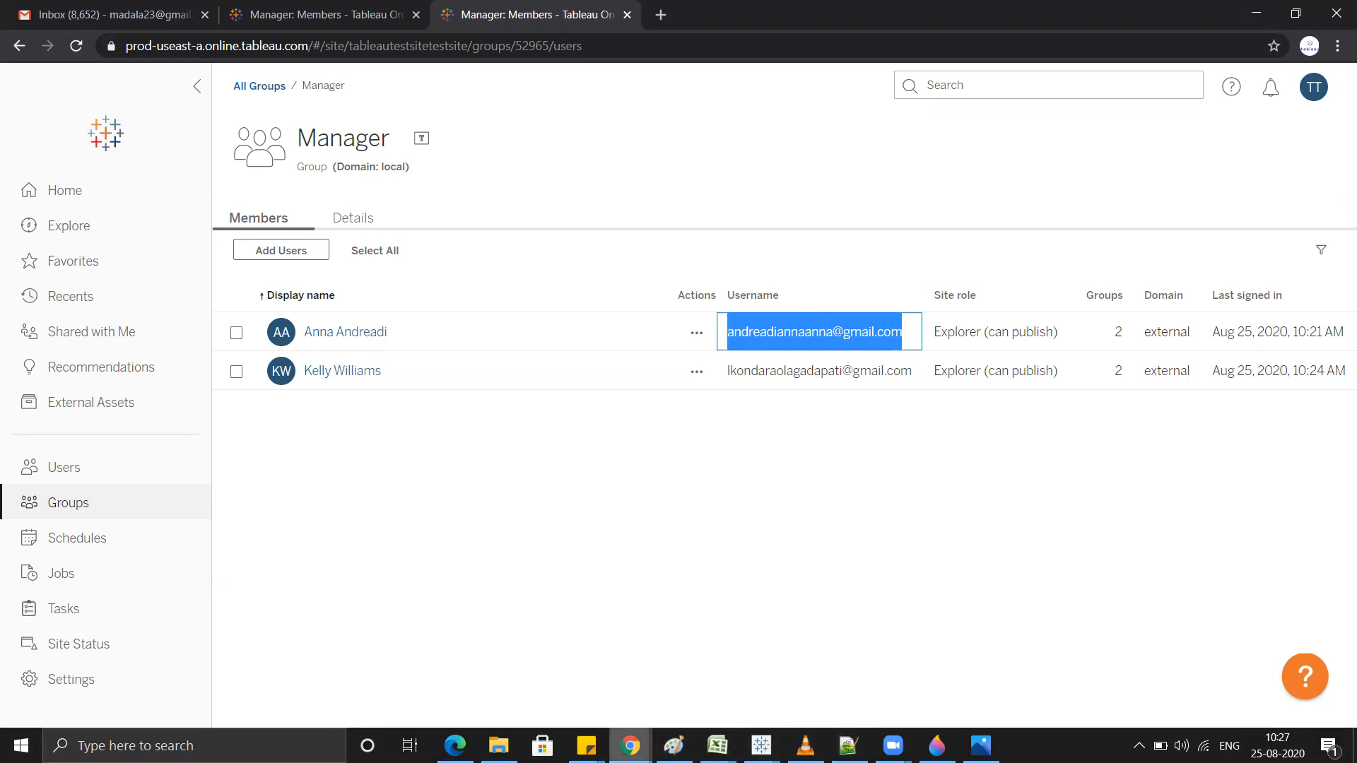
Step: Sign in to Tableau Online in the incognito Chrome window with the copied e-mail address and the account password
left_click(725, 661)
key("ctrl+v")
left_click(657, 380)
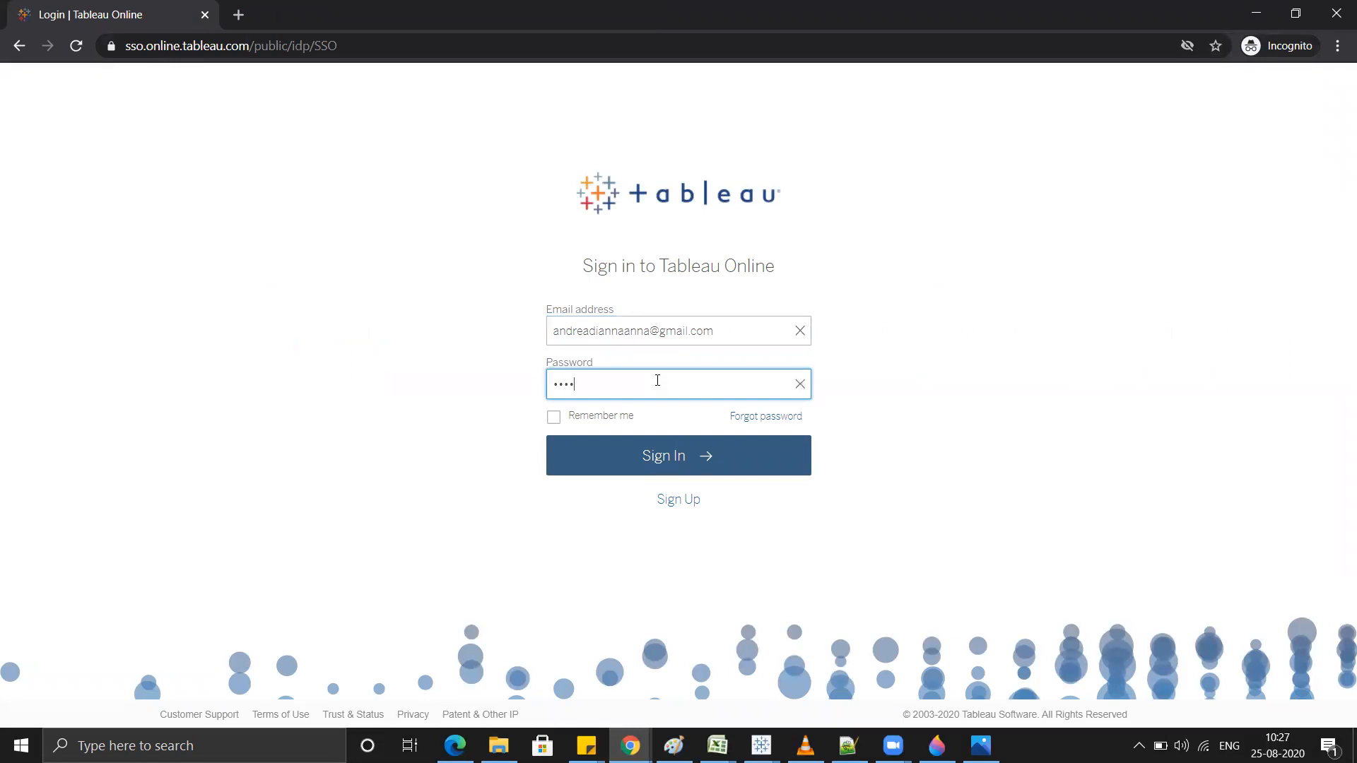
key("Return")
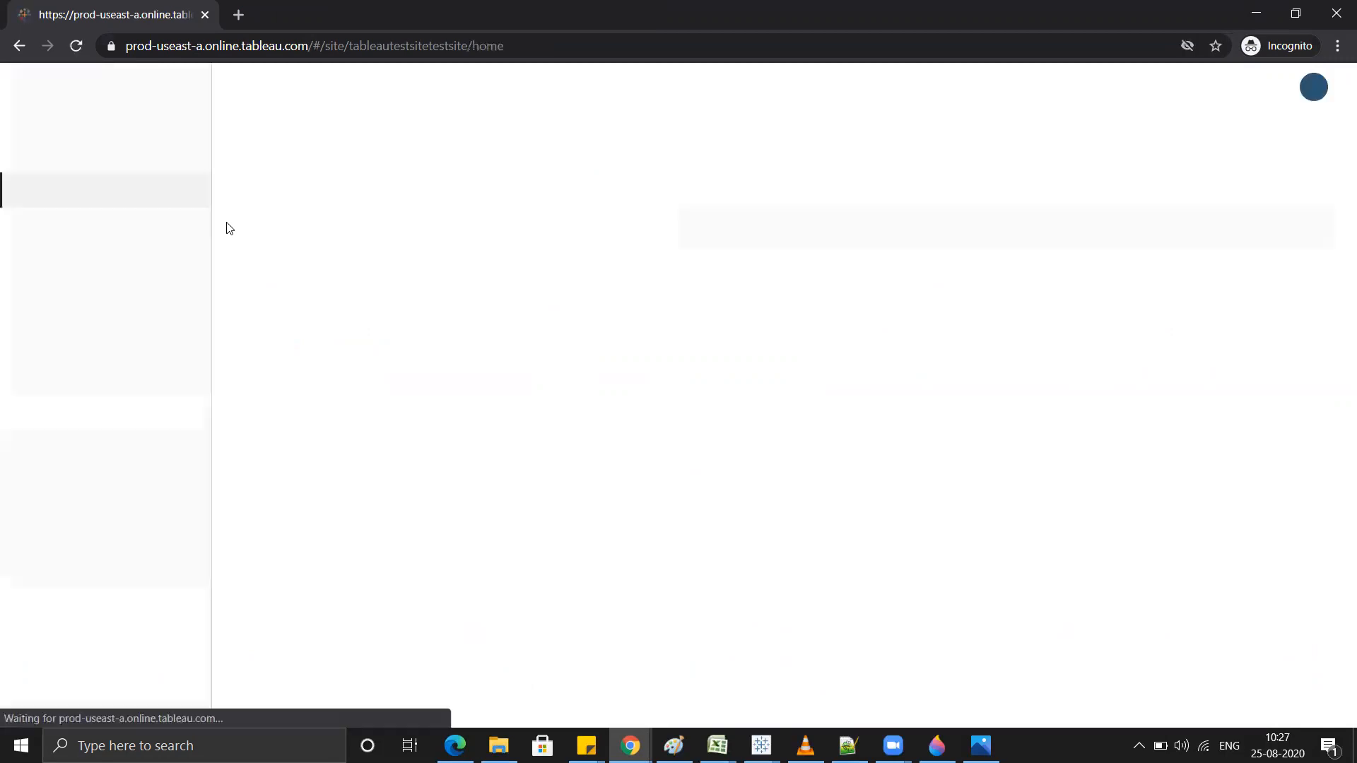
Step: Open the IsMemberof view of the User Functions workbook in the default project
left_click(60, 261)
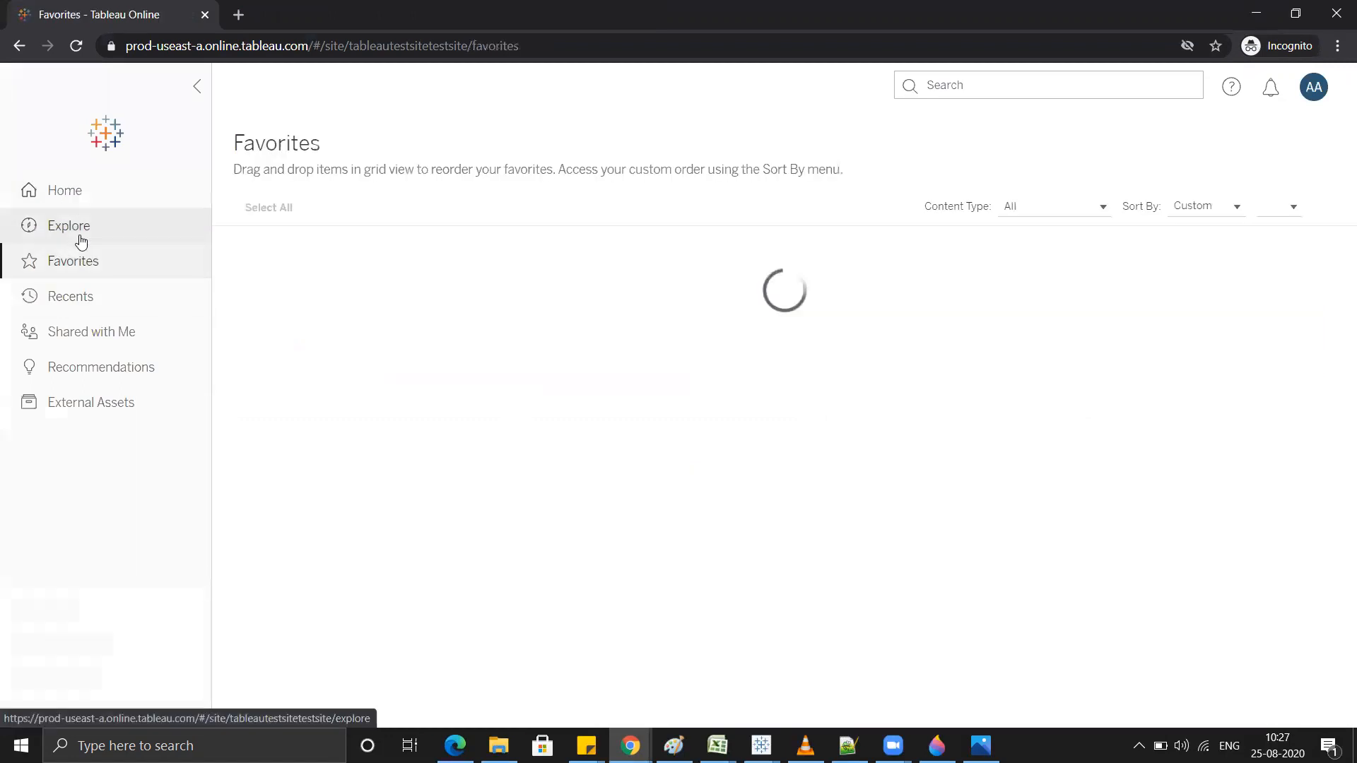
left_click(80, 229)
left_click(280, 298)
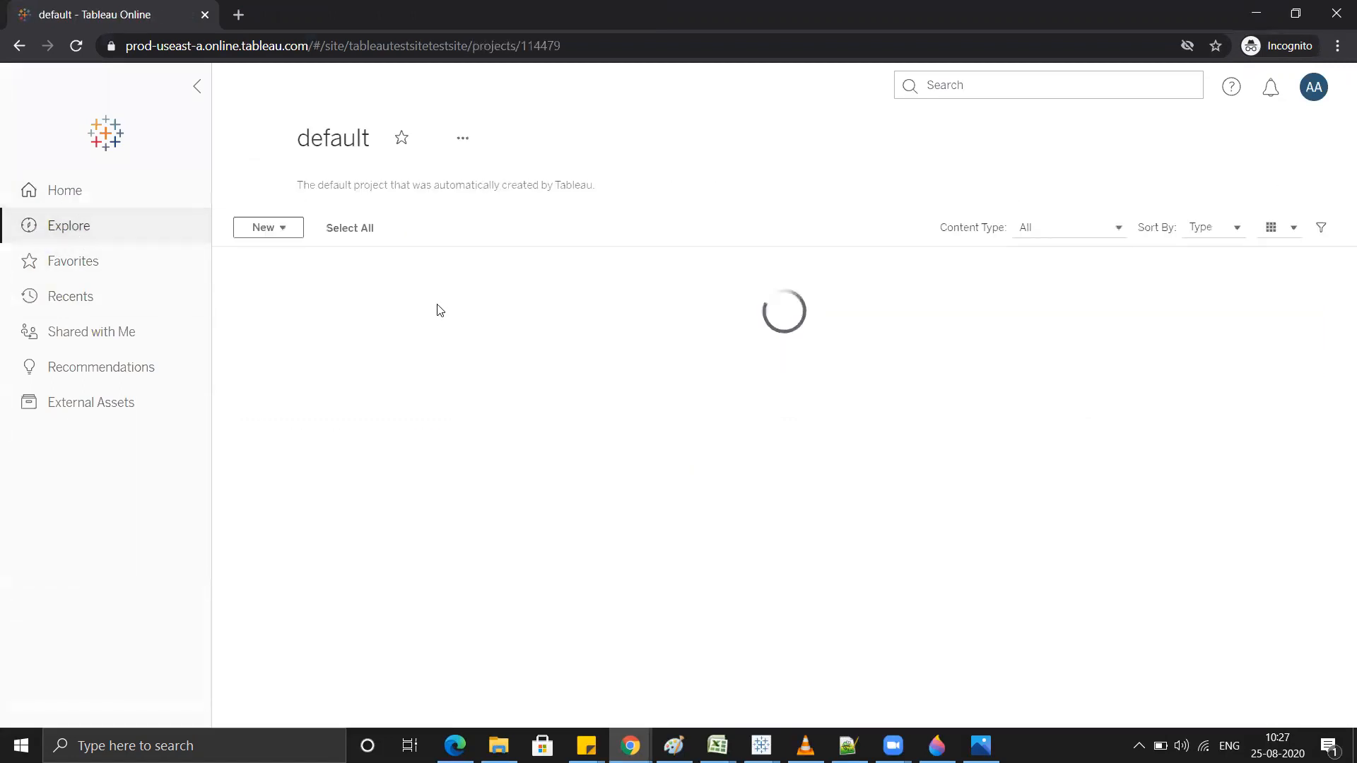
left_click(985, 403)
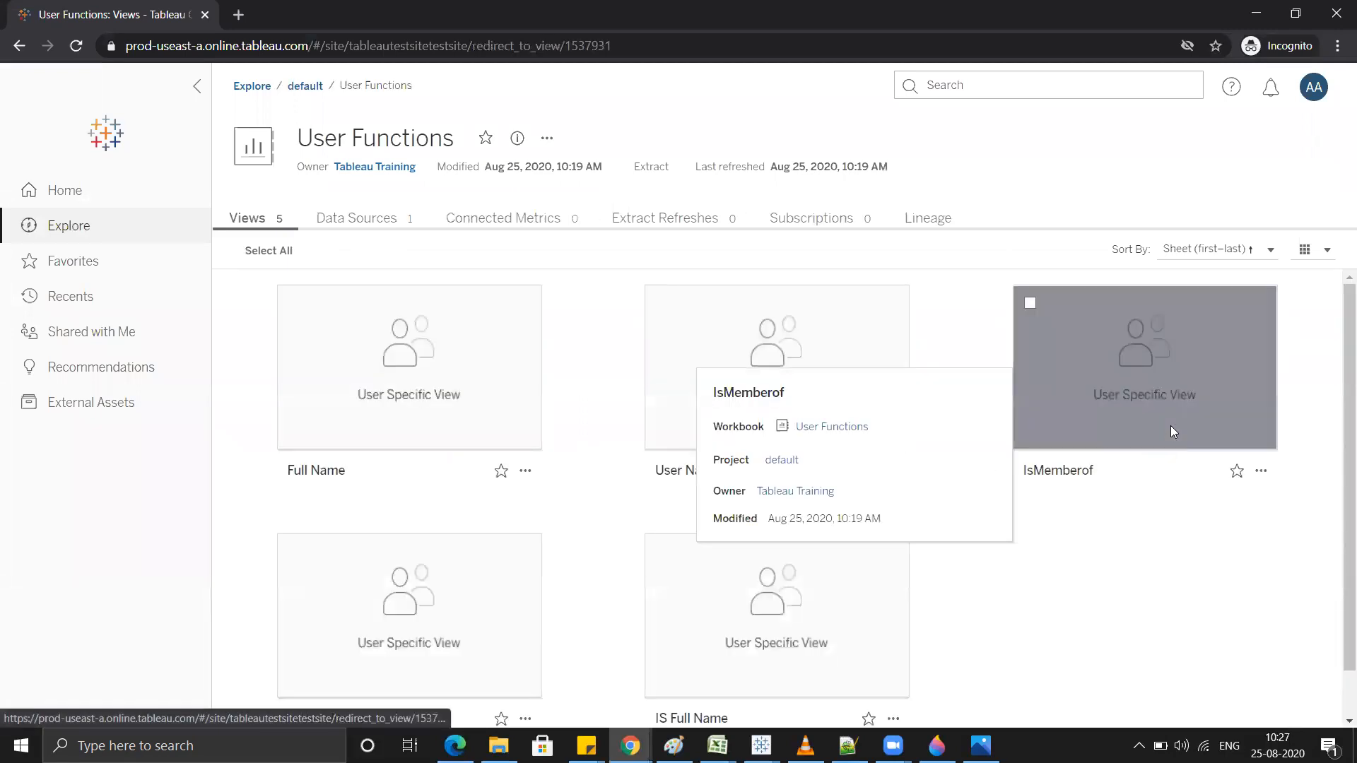
left_click(1171, 429)
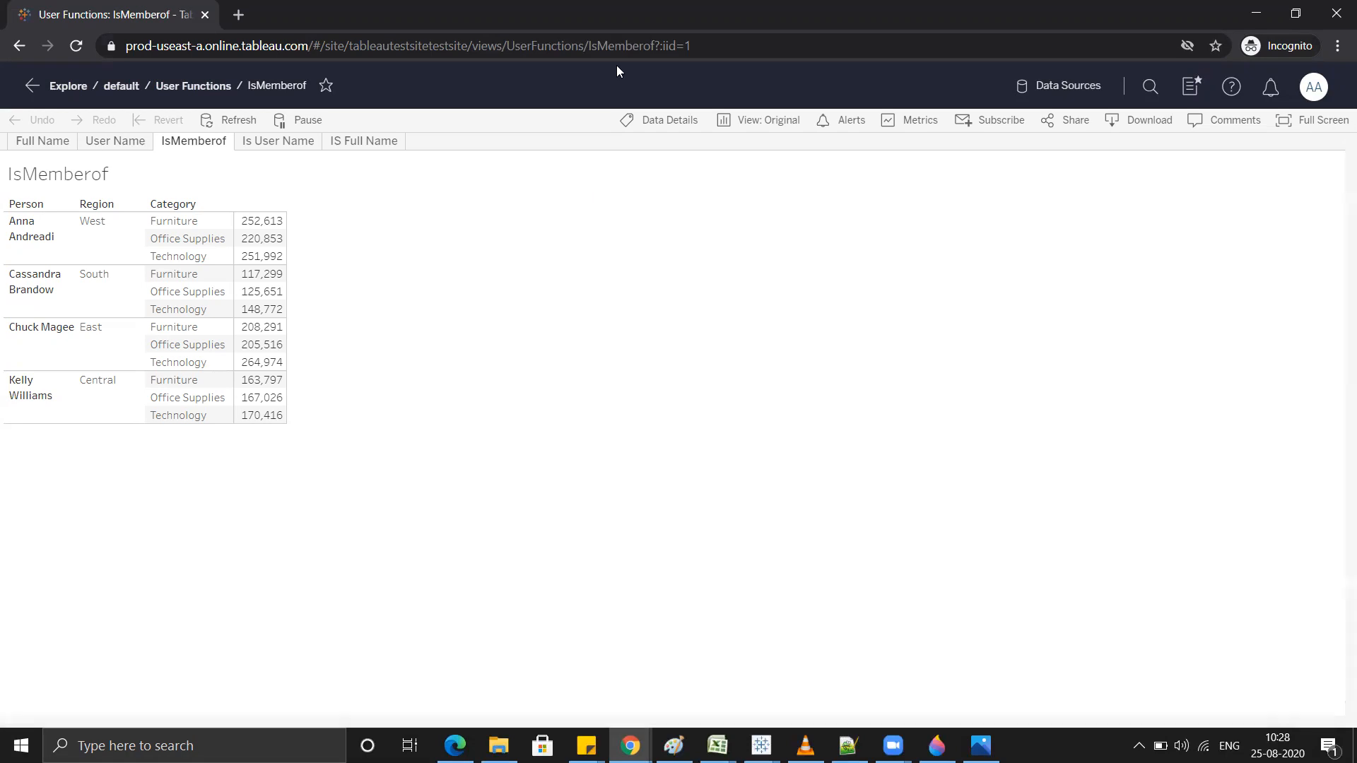
left_click(619, 123)
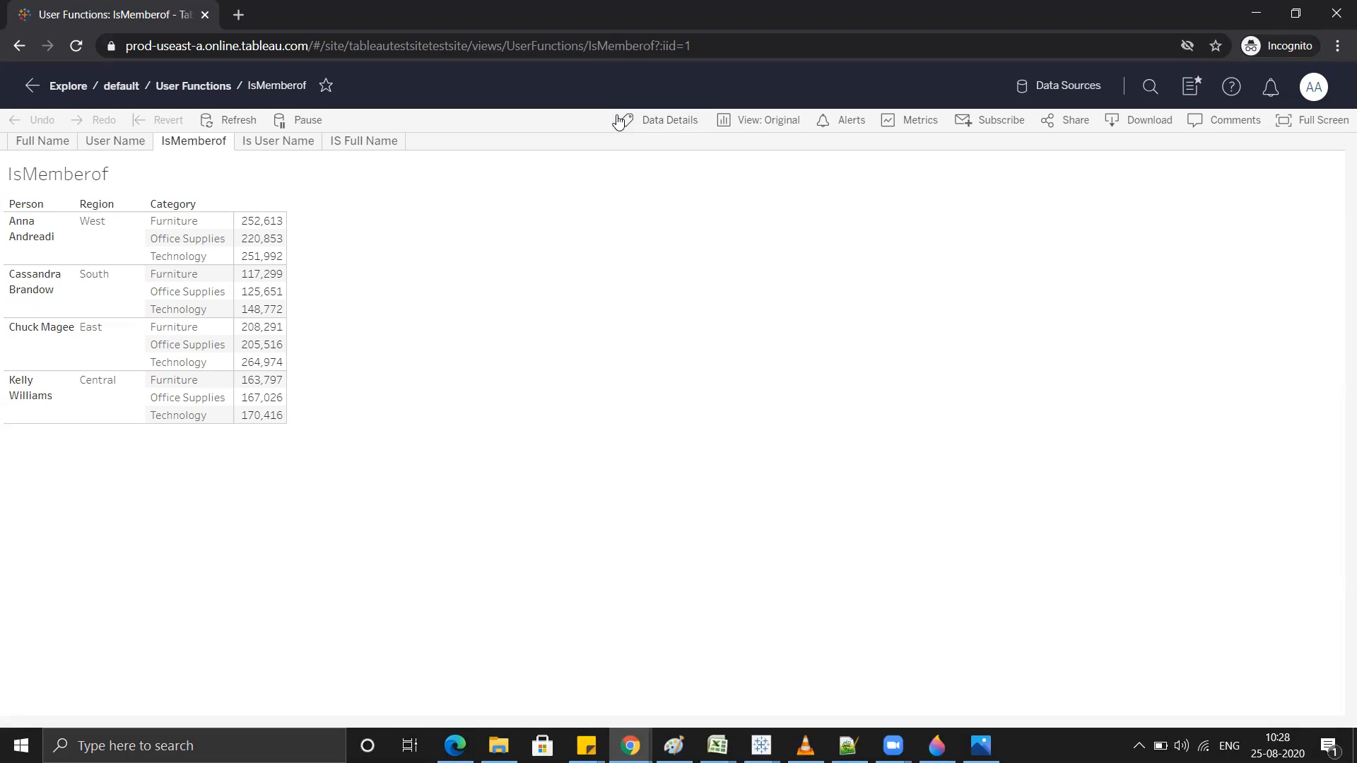